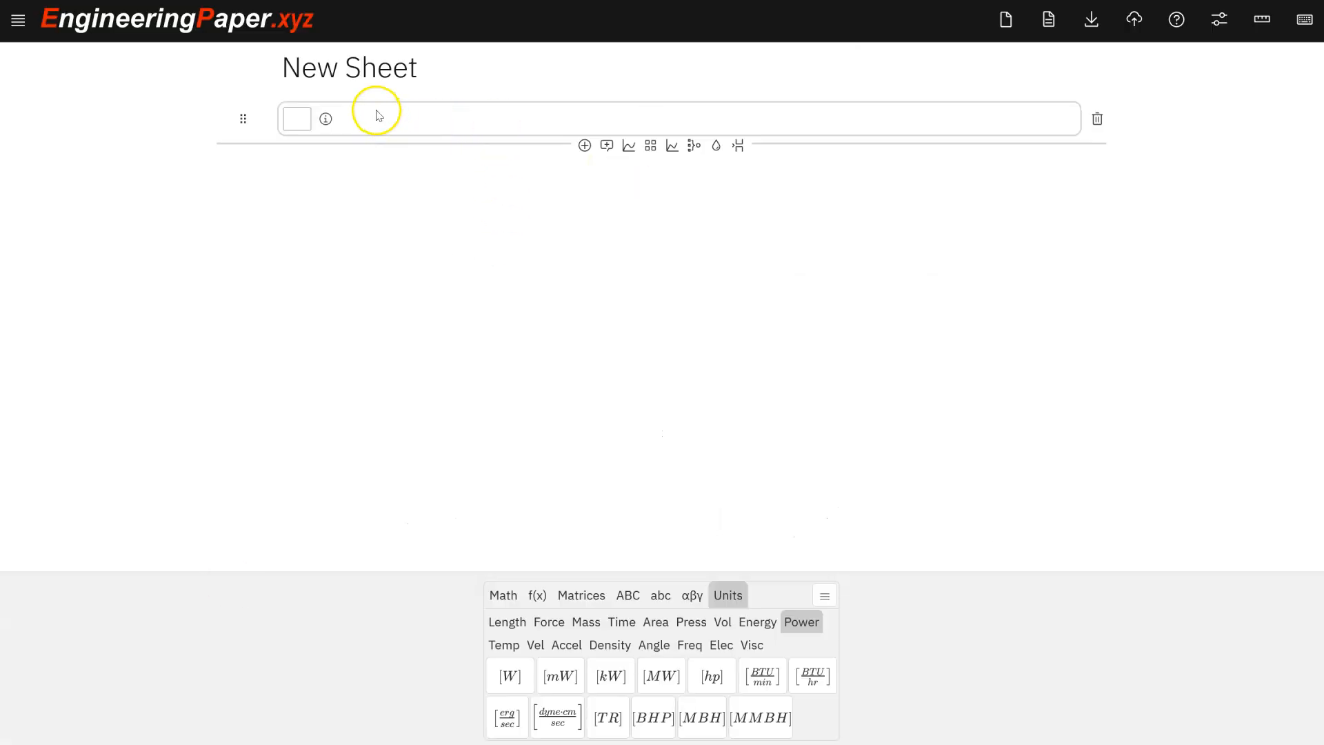
Rename the sheet title to "Refrigeration Cycle or Heat Pump".
{"action": "triple_click", "coordinate": [370, 67]}
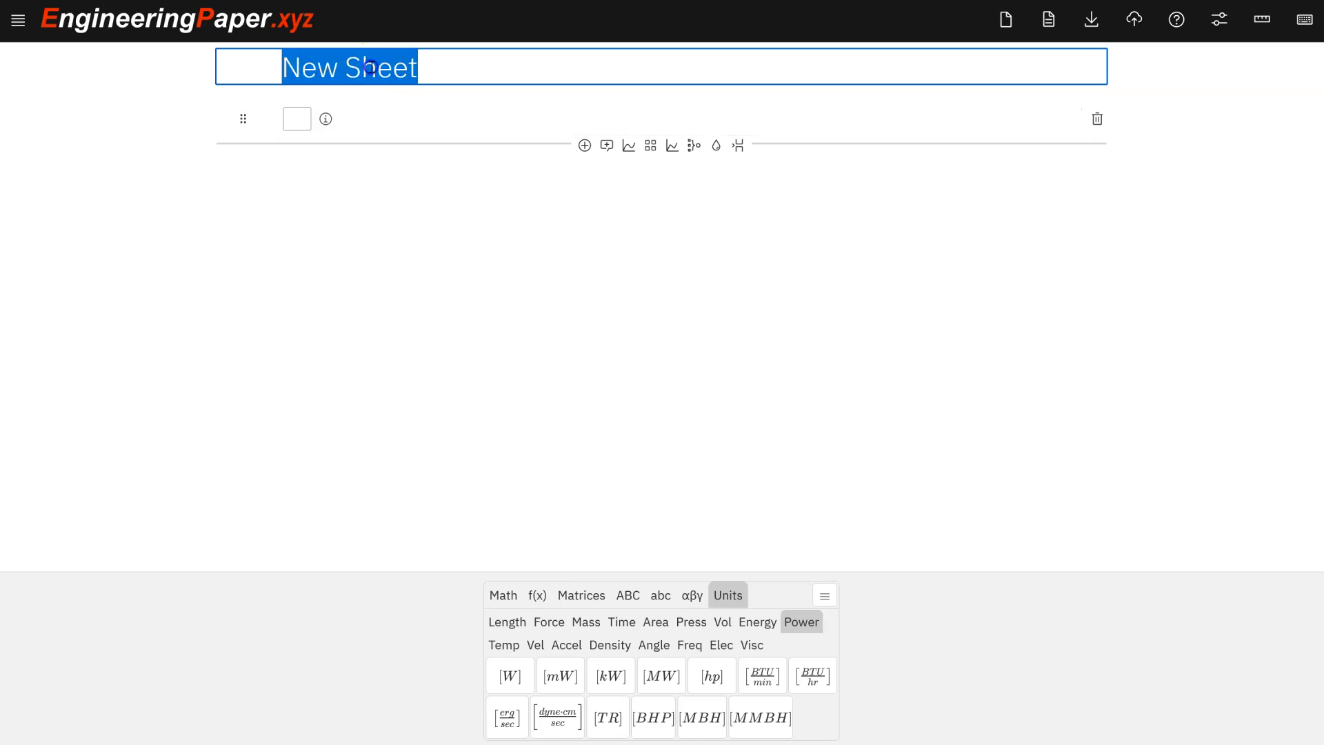
{"action": "type", "text": "RE"}
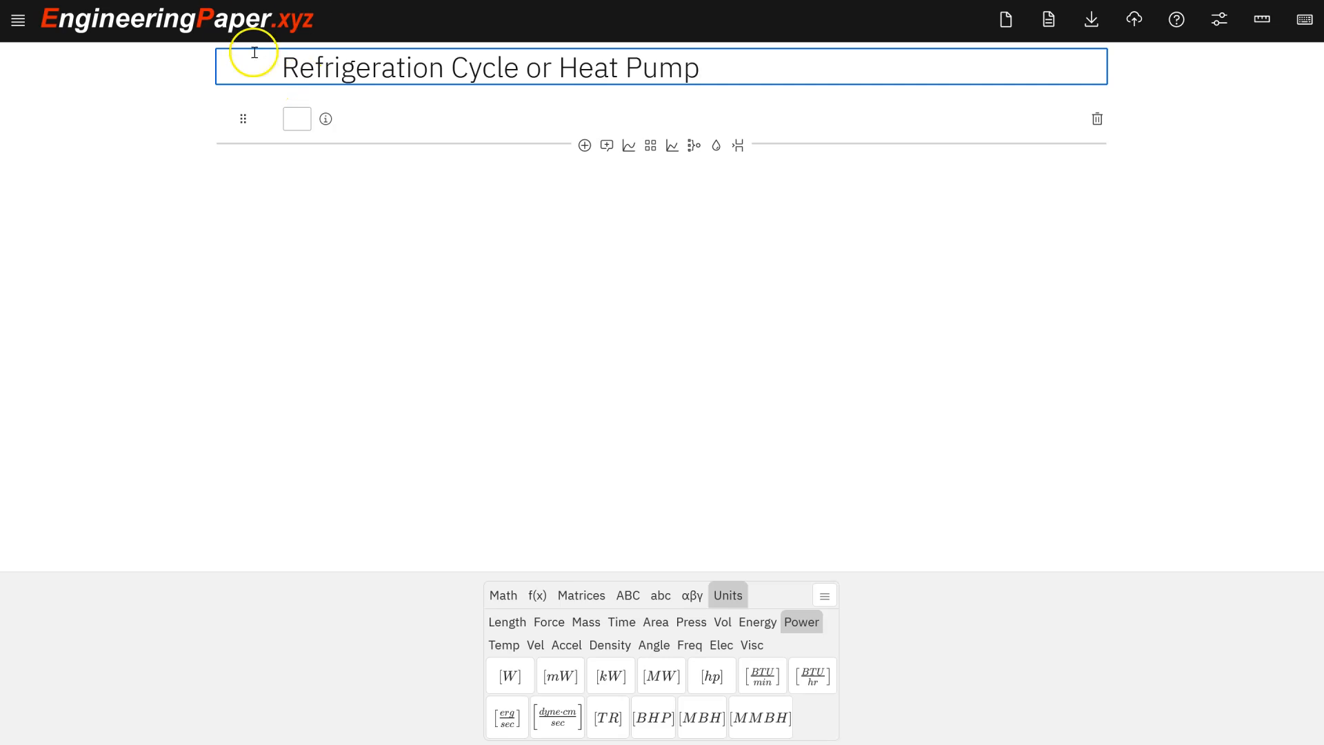
Insert a text cell reading "Inputs" above the first math cell.
{"action": "left_click", "coordinate": [607, 92]}
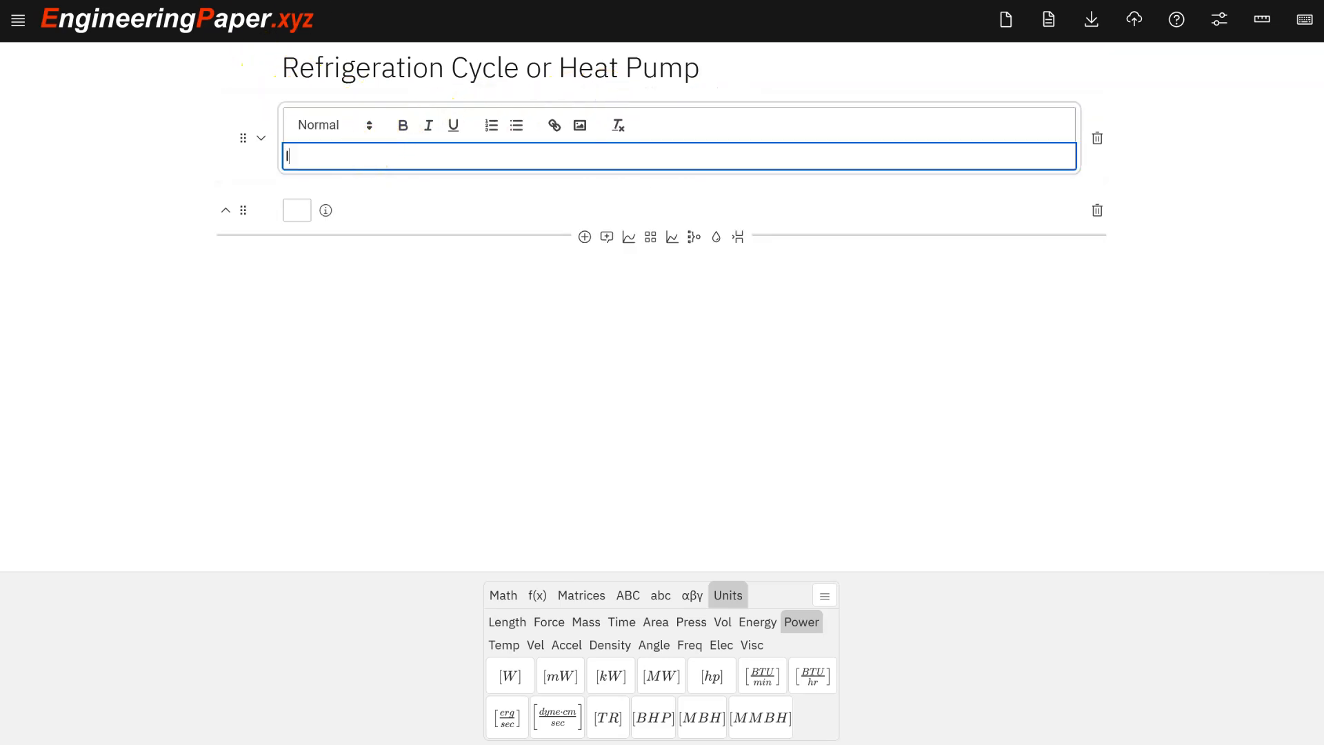
{"action": "left_click", "coordinate": [292, 210]}
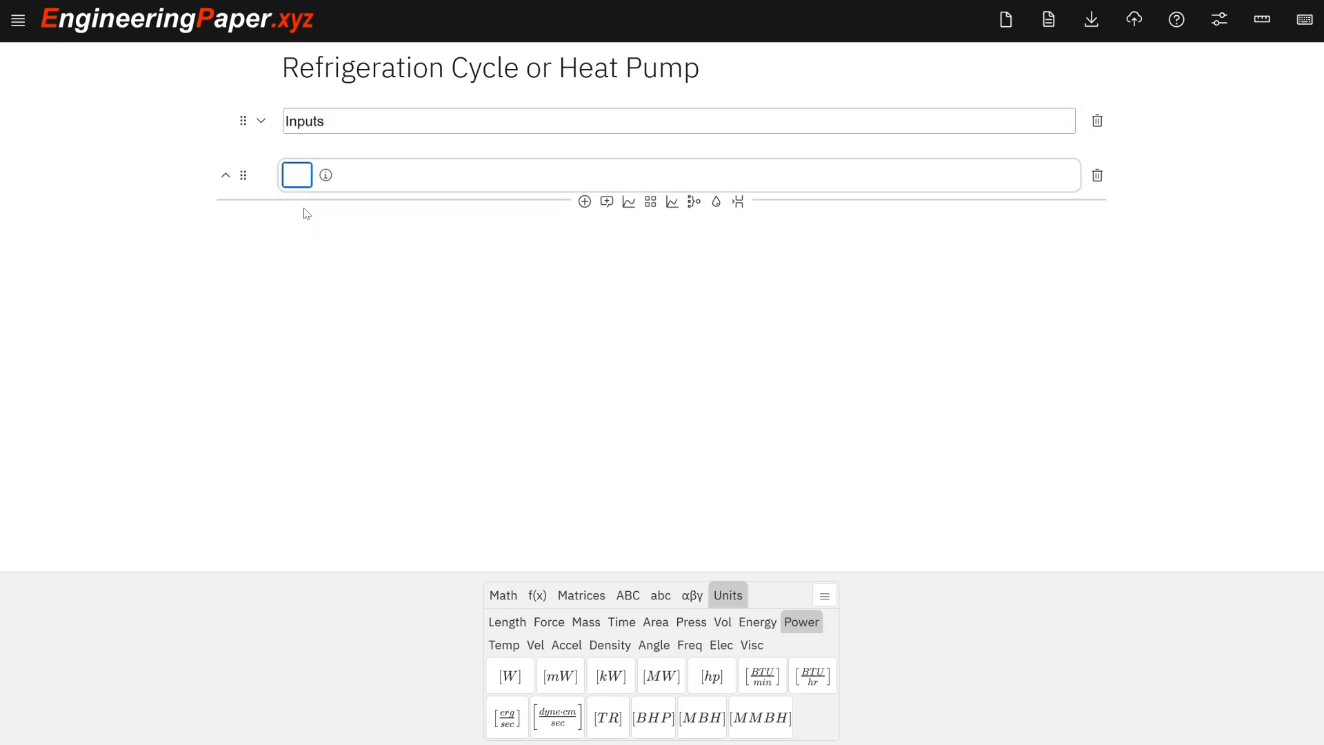
Enter the condenser temperature definition T_cond = 30 [degC] in the math cell.
{"action": "type", "text": "T_cond"}
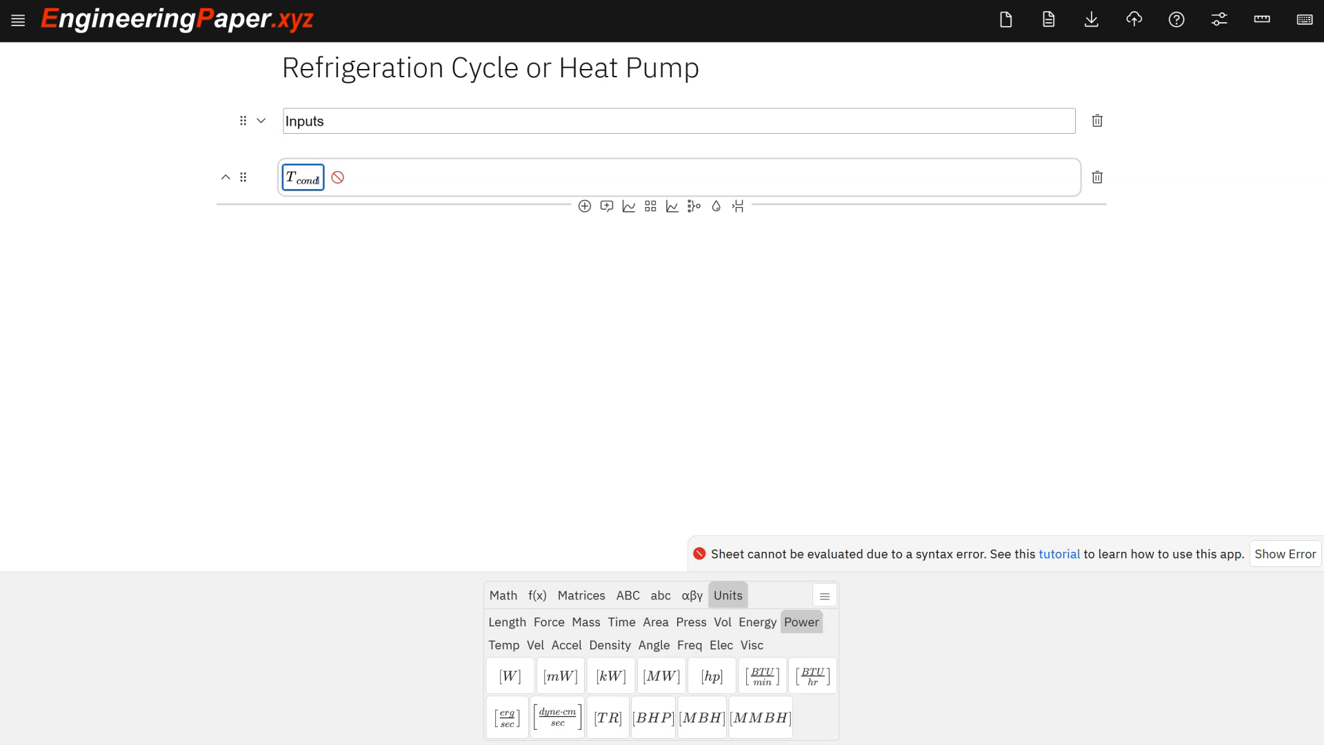
{"action": "type", "text": "="}
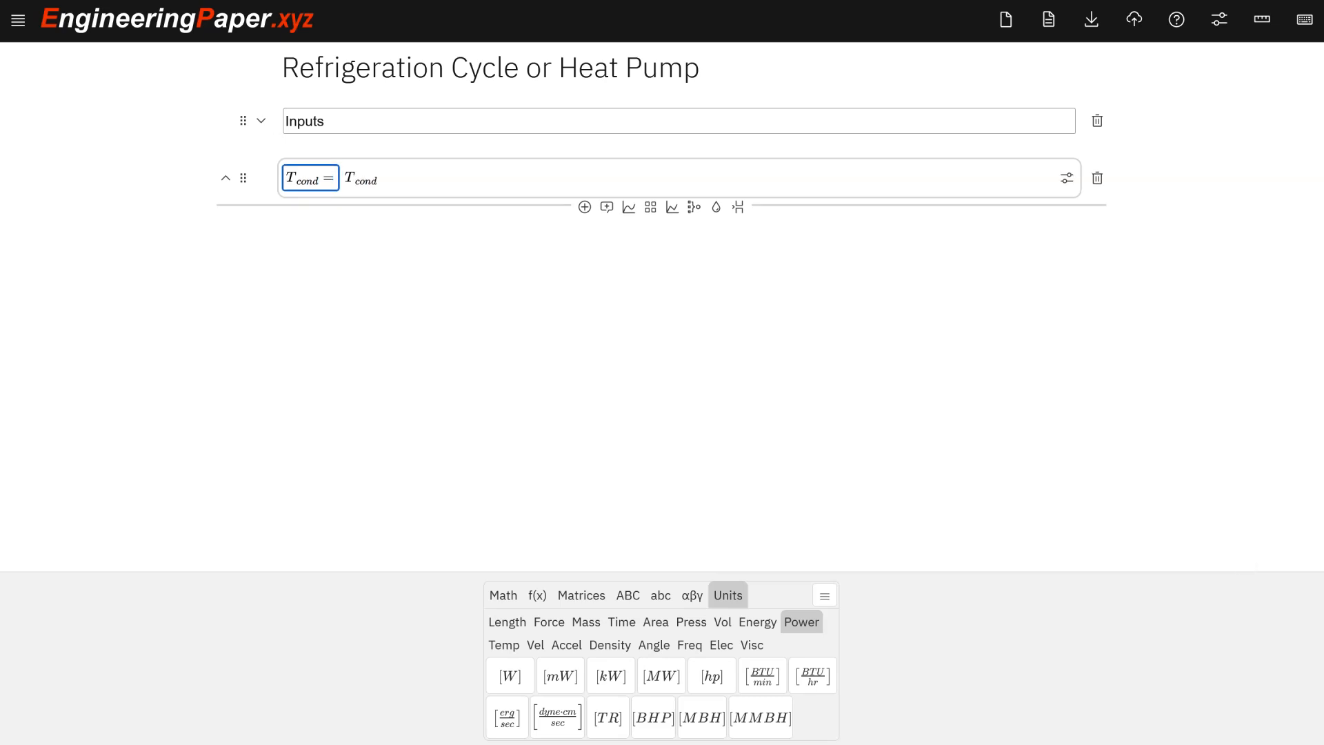
{"action": "type", "text": "30"}
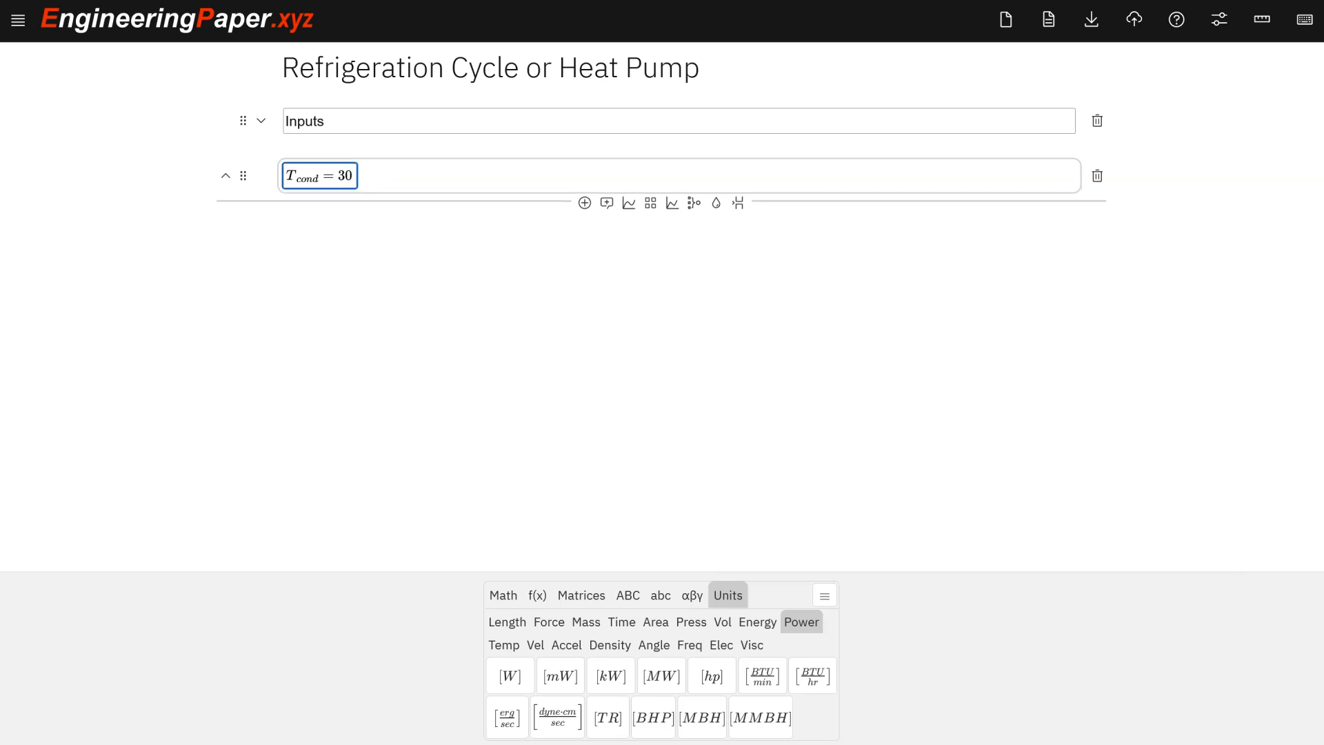
{"action": "type", "text": "[degC]"}
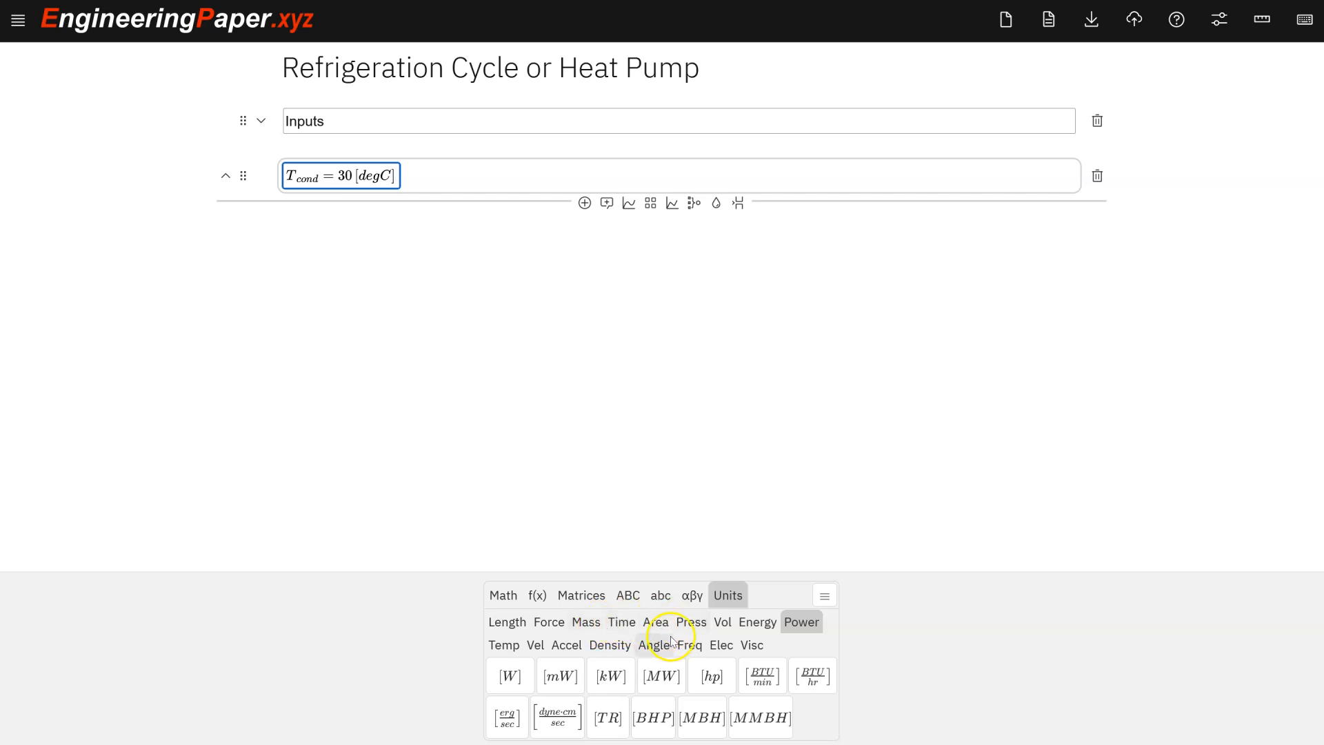
{"action": "left_click", "coordinate": [504, 644]}
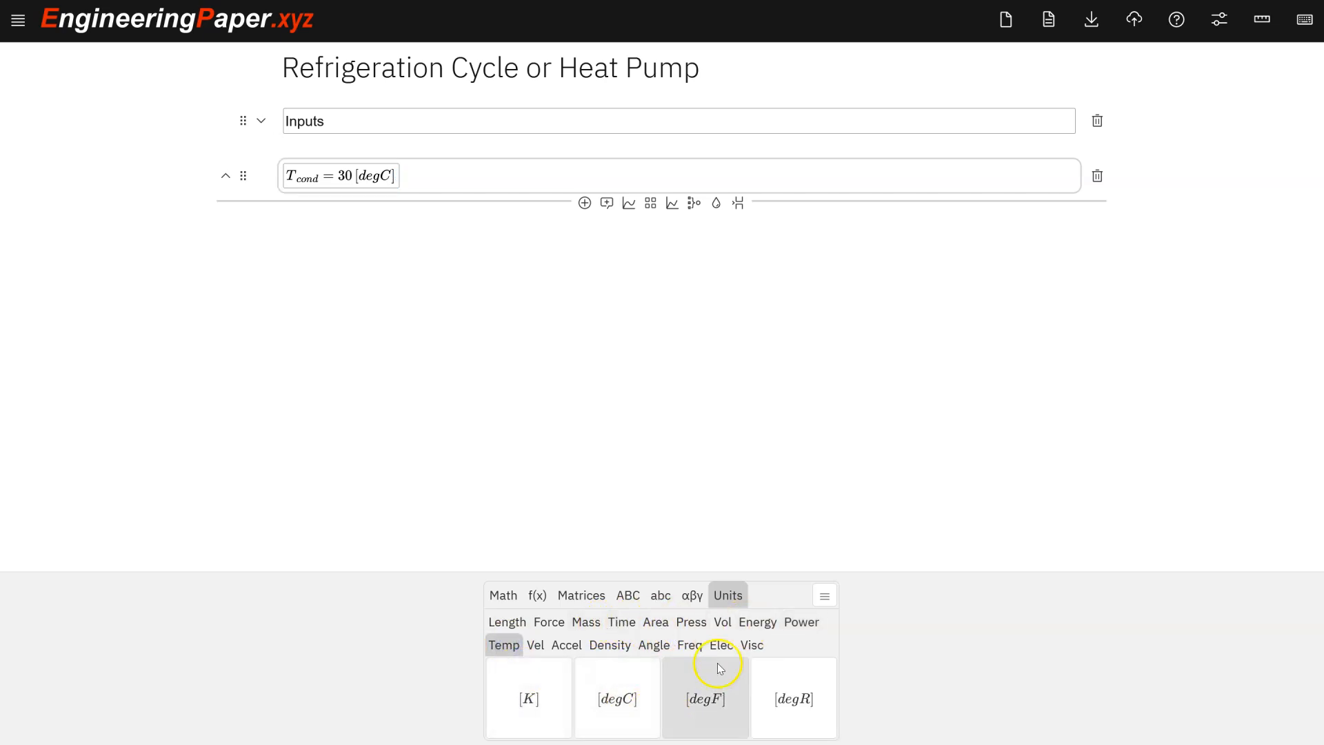
{"action": "left_click", "coordinate": [367, 181]}
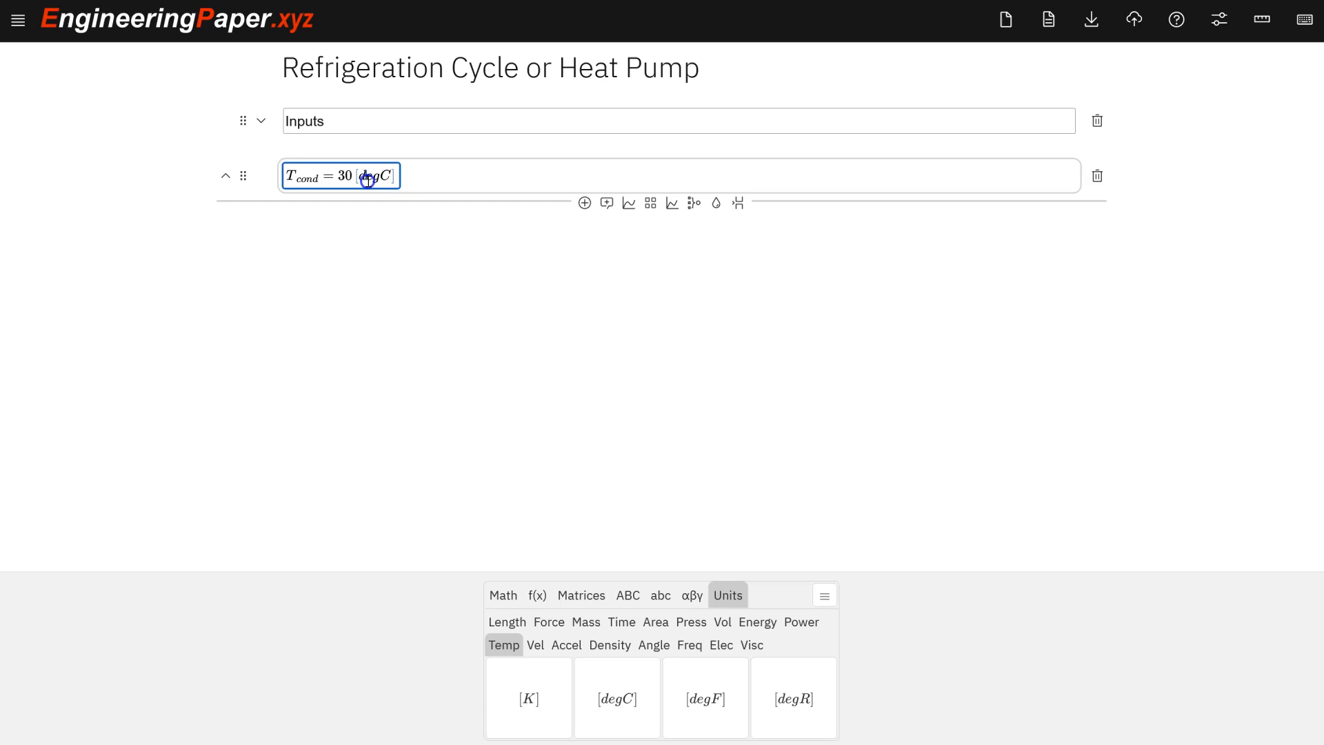
Add a math cell defining the evaporator temperature T_evap = -20 [degC].
{"action": "left_click", "coordinate": [380, 223]}
{"action": "type", "text": "T"}
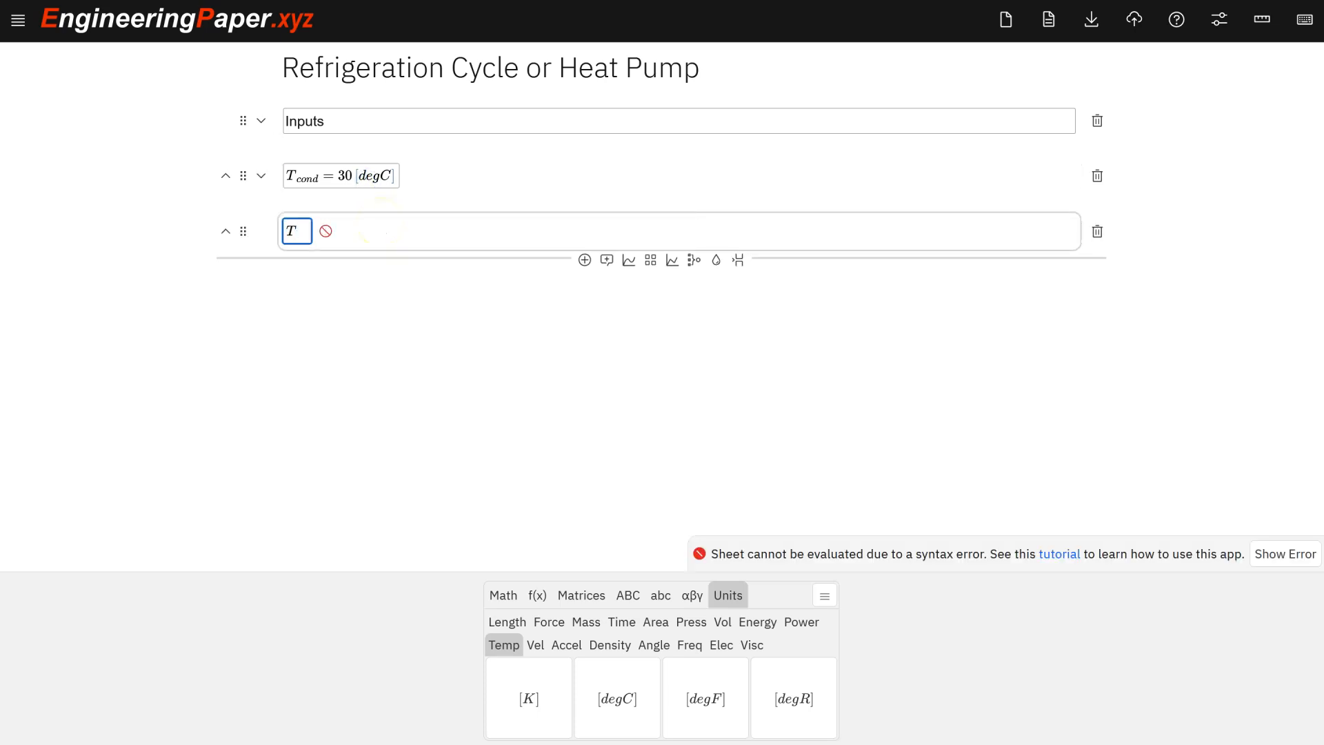
{"action": "type", "text": "_evap="}
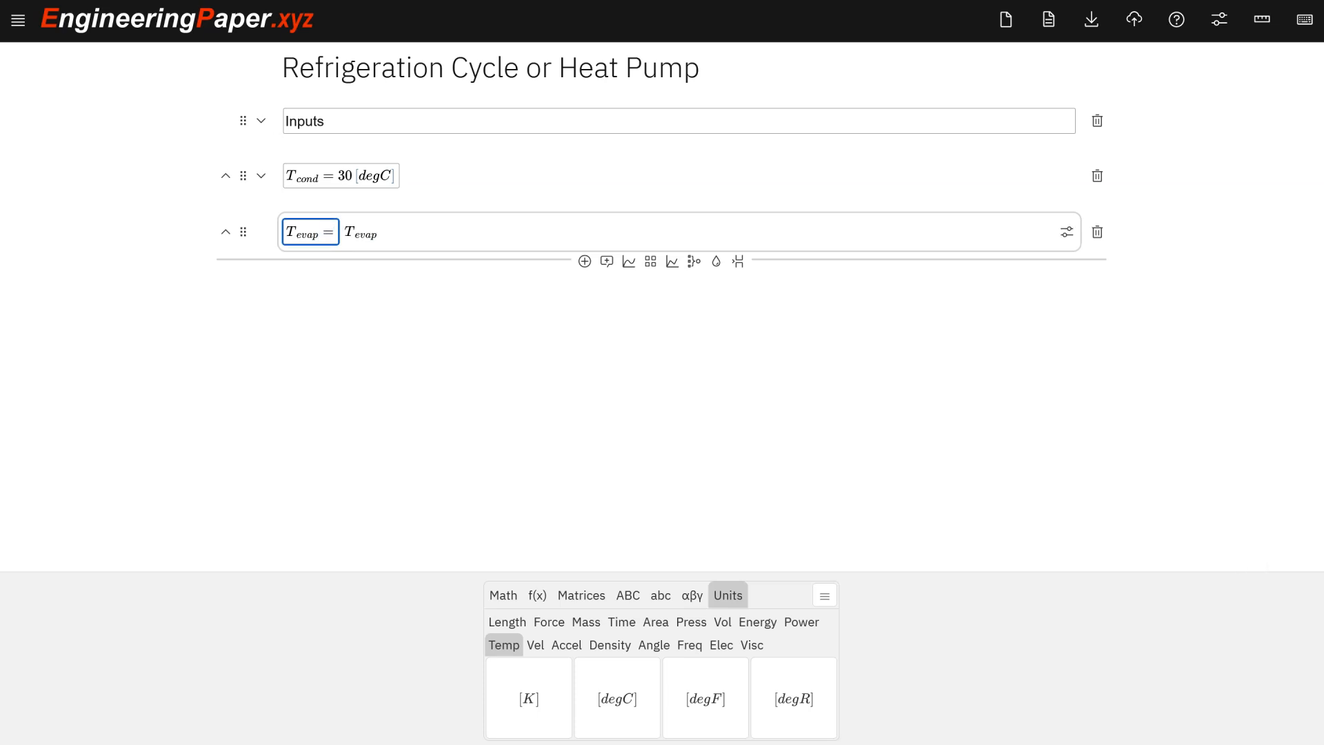
{"action": "type", "text": "-20"}
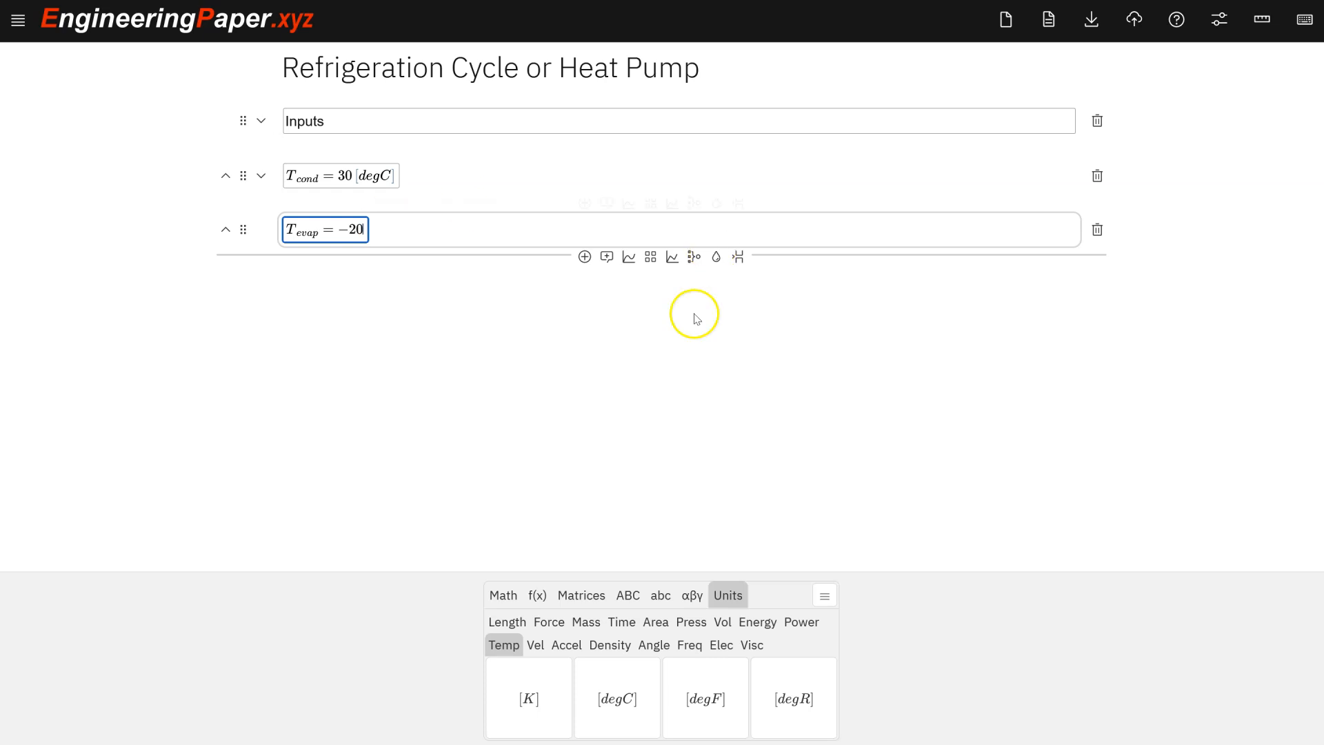
{"action": "left_click", "coordinate": [609, 688]}
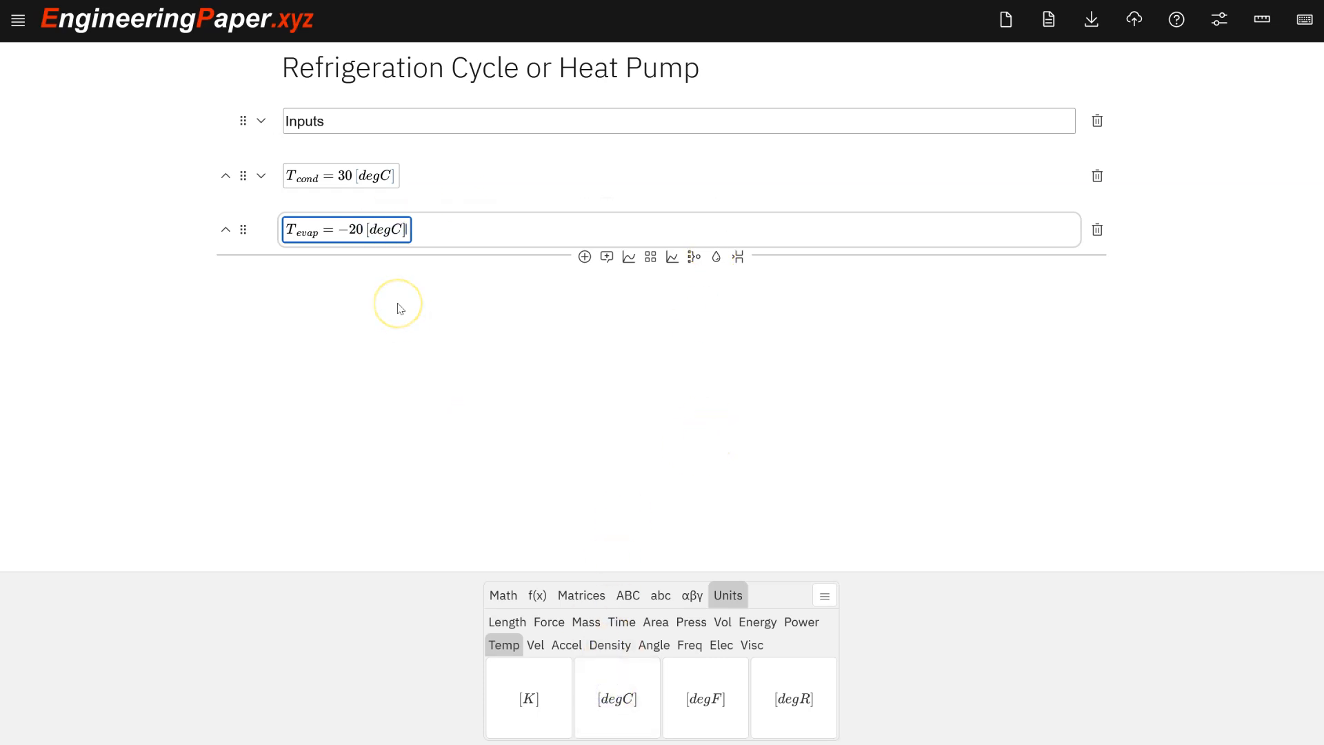
{"action": "key", "text": "Return"}
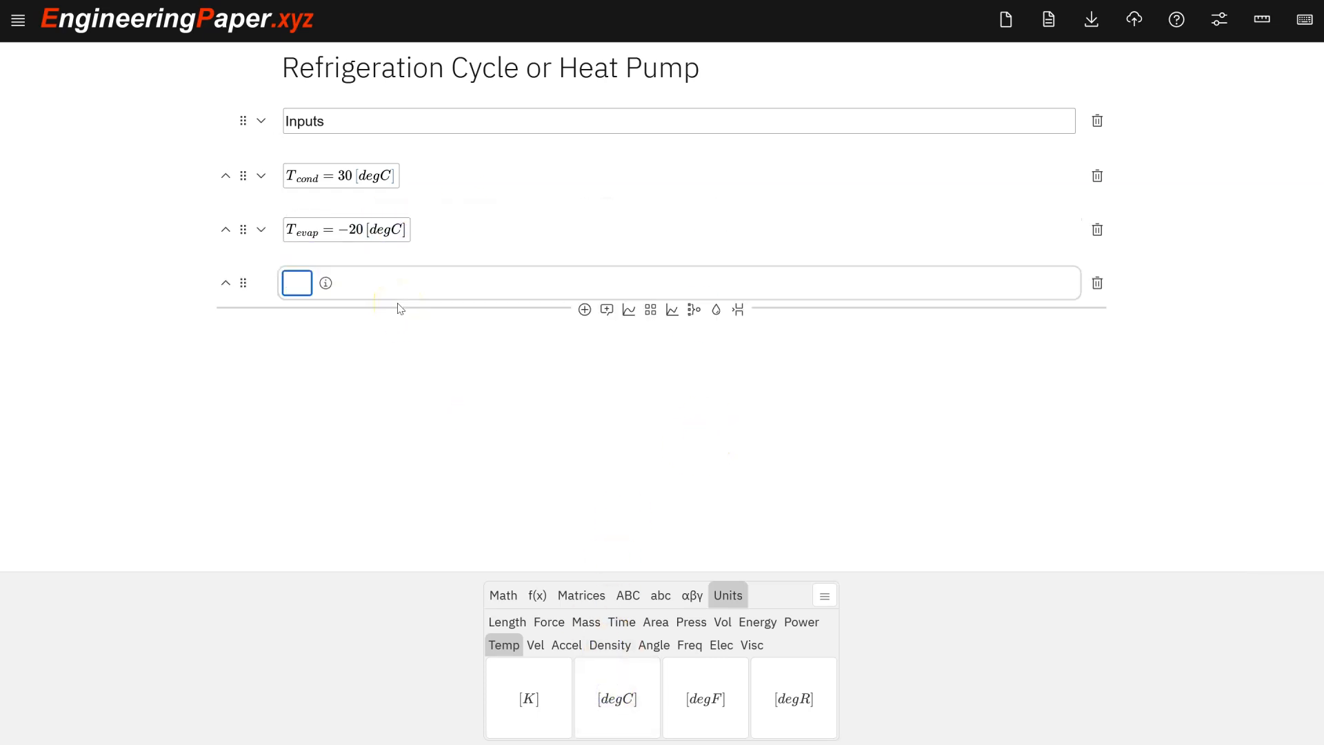
Add a math cell defining the mass flow rate m_dot = .345 [kg/s].
{"action": "type", "text": "m_dot = .345"}
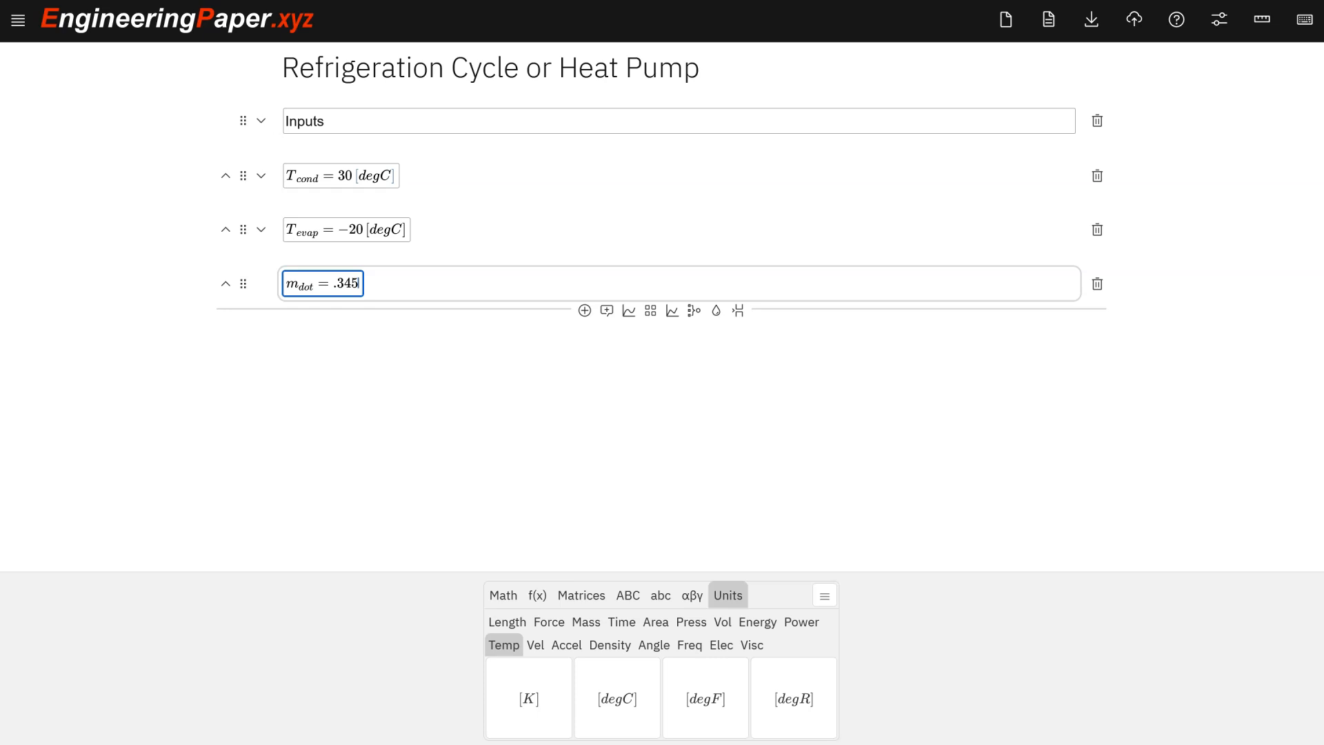
{"action": "type", "text": " [kg/s"}
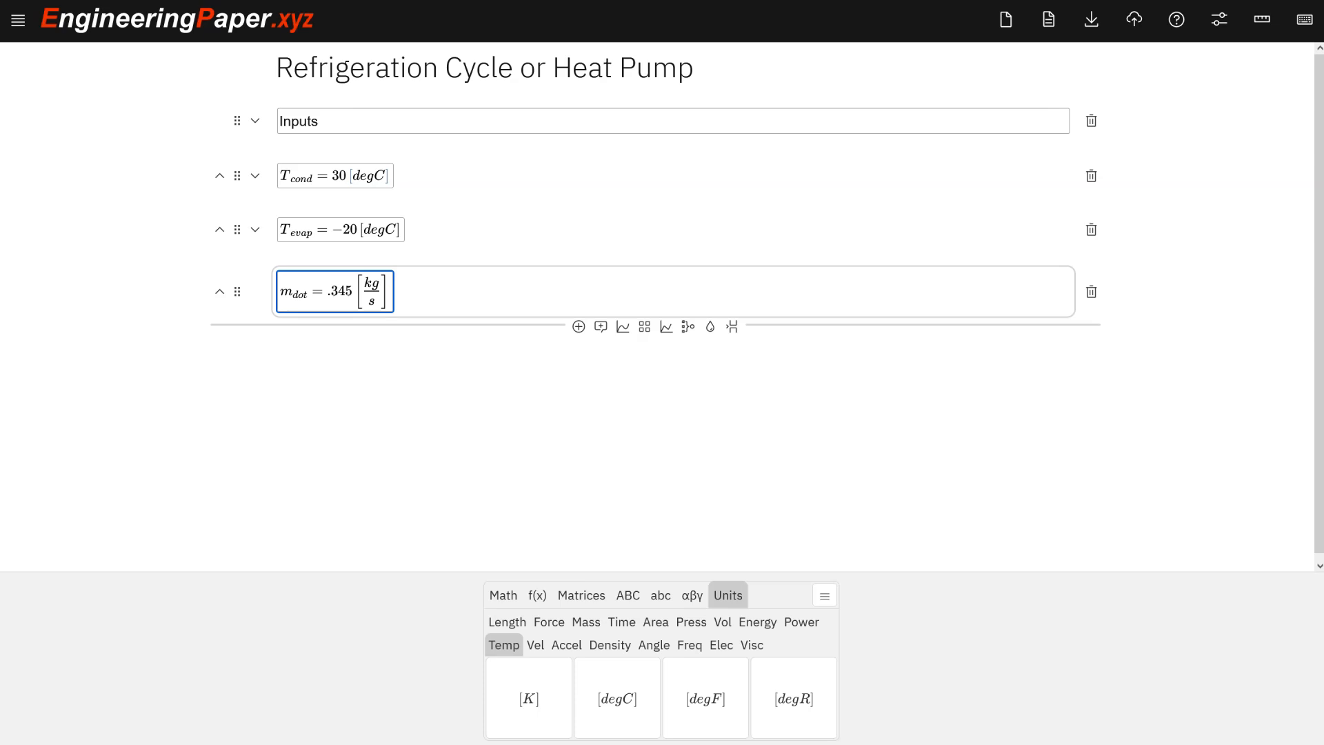
Insert an "Outputs:" text cell after the inputs and change the first heading to "Inputs:".
{"action": "left_click", "coordinate": [601, 327]}
{"action": "left_click", "coordinate": [320, 391]}
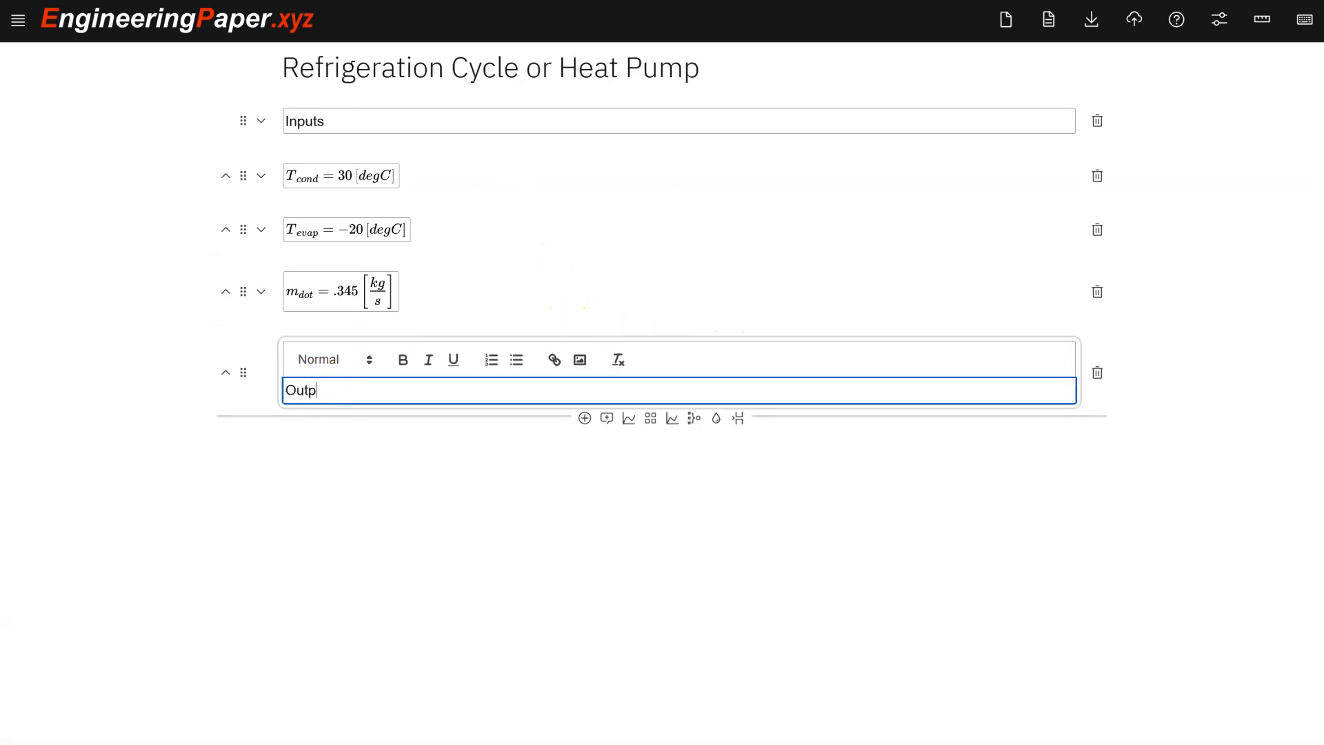
{"action": "left_click", "coordinate": [338, 124]}
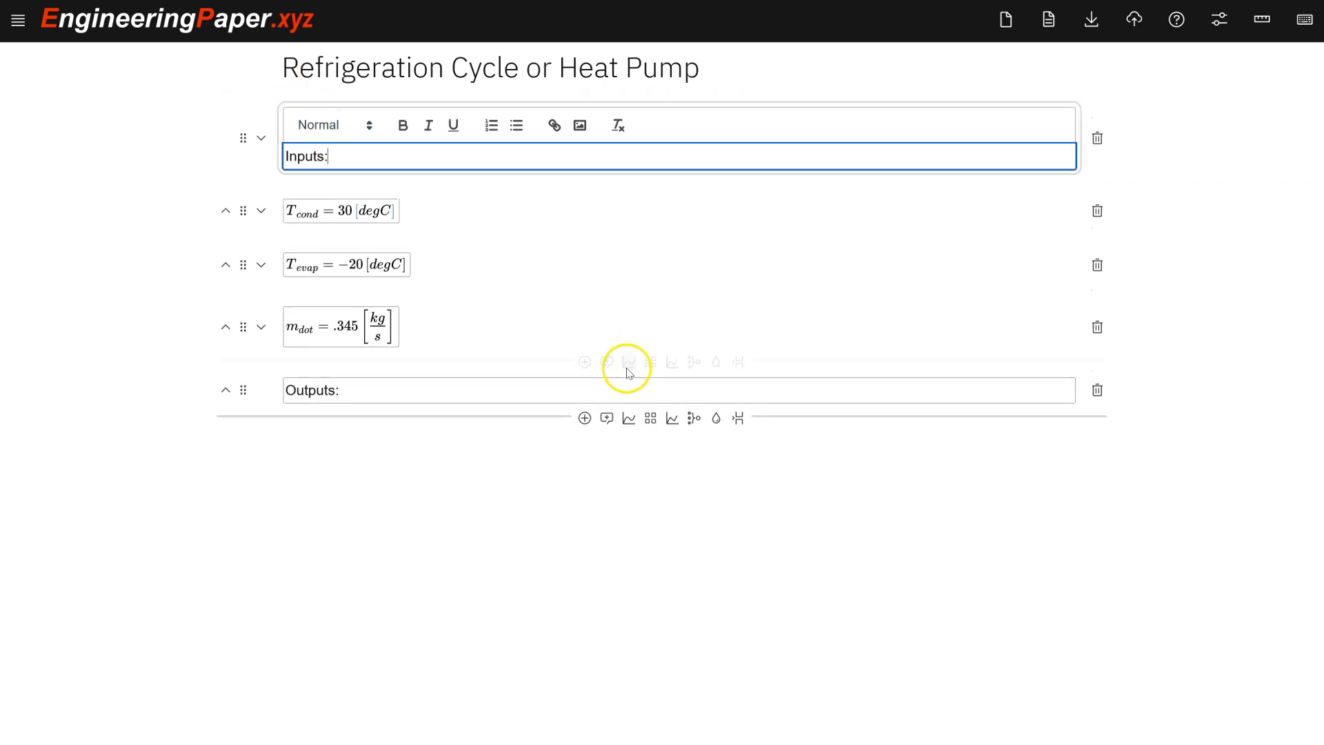
{"action": "left_click", "coordinate": [526, 392]}
Add a math cell below the Outputs heading querying COP_cool =.
{"action": "key", "text": "shift+Return"}
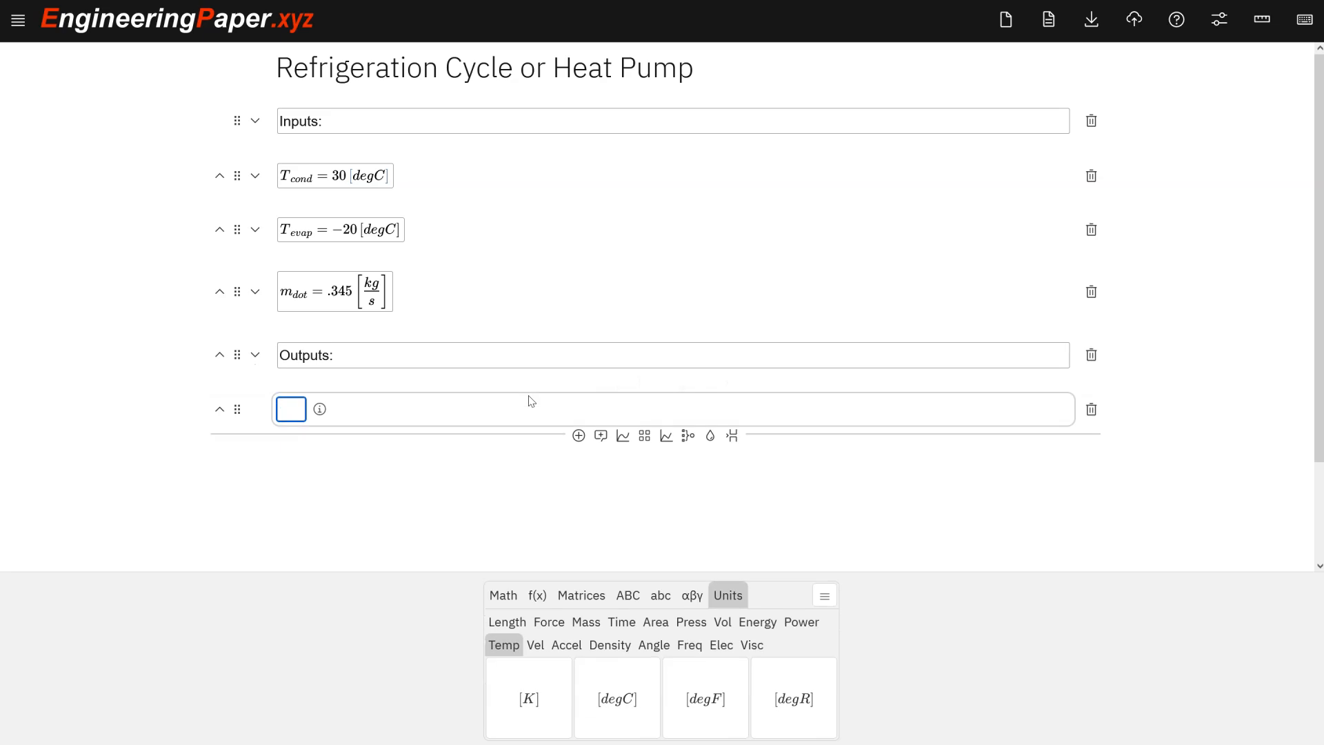
{"action": "left_click", "coordinate": [537, 401]}
{"action": "scroll", "coordinate": [543, 398], "scroll_direction": "down", "scroll_amount": 2}
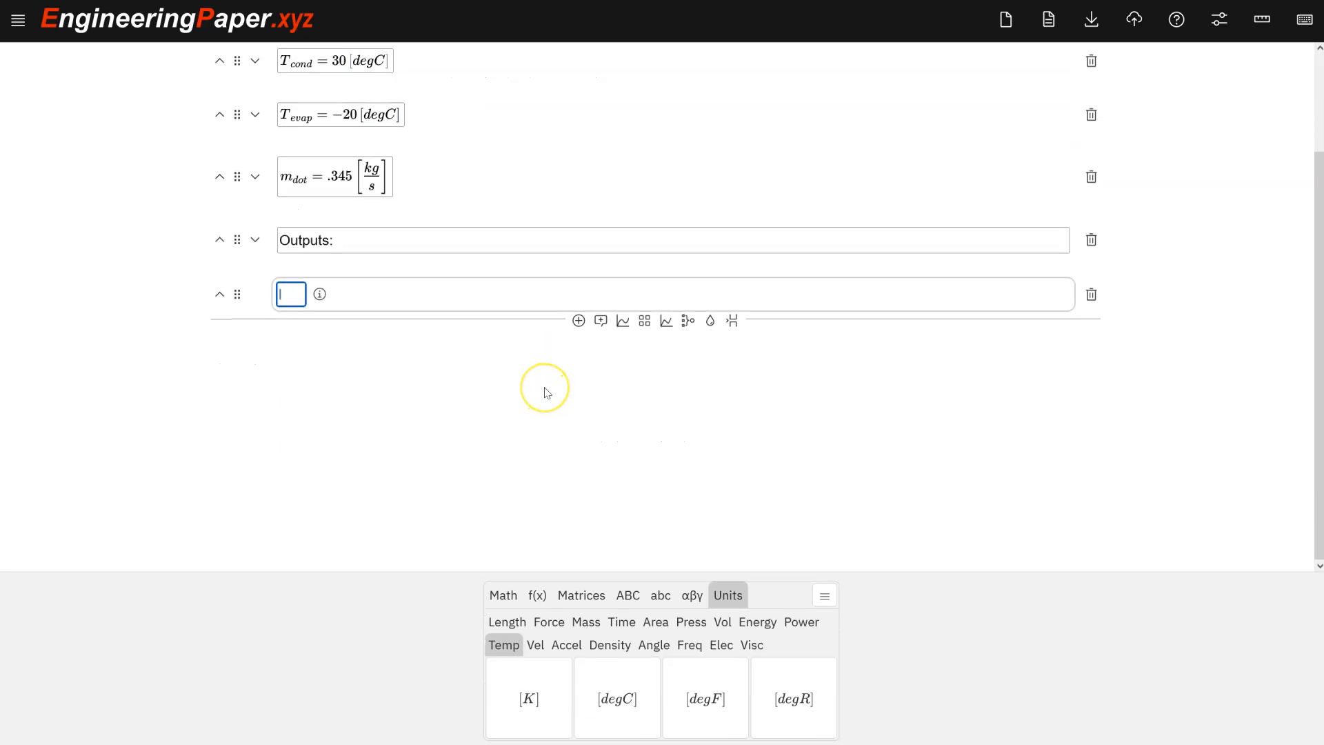
{"action": "left_click", "coordinate": [290, 294]}
{"action": "type", "text": "COP"}
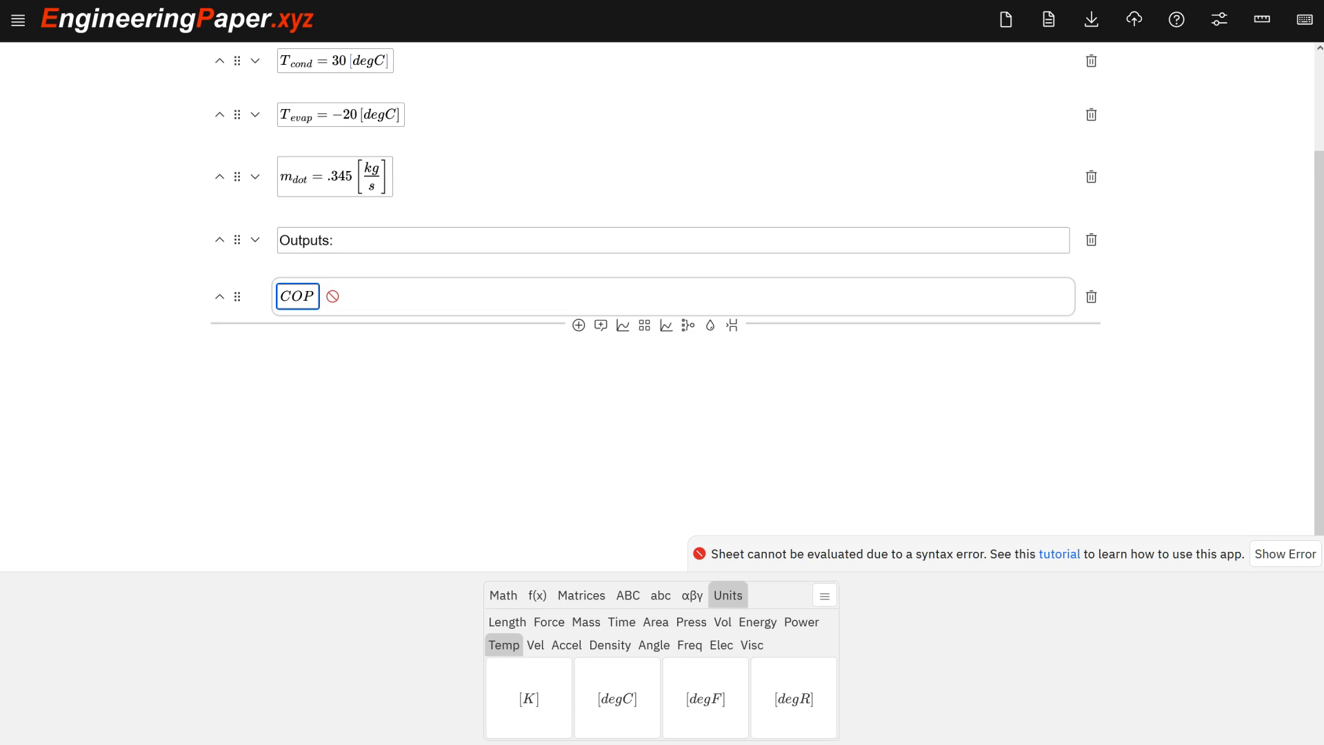
{"action": "type", "text": "cod"}
{"action": "type", "text": "="}
{"action": "key", "text": "Return"}
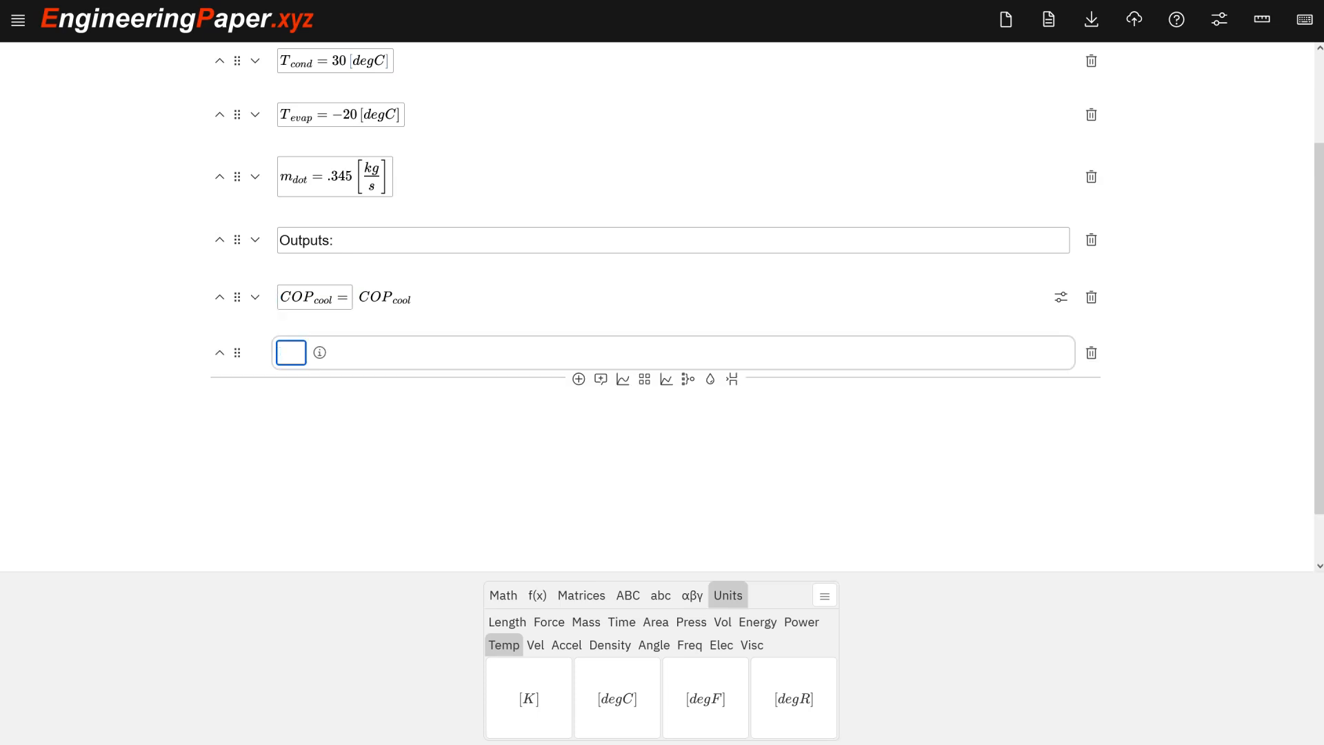
Add a math cell querying COP_heat =.
{"action": "type", "text": "C"}
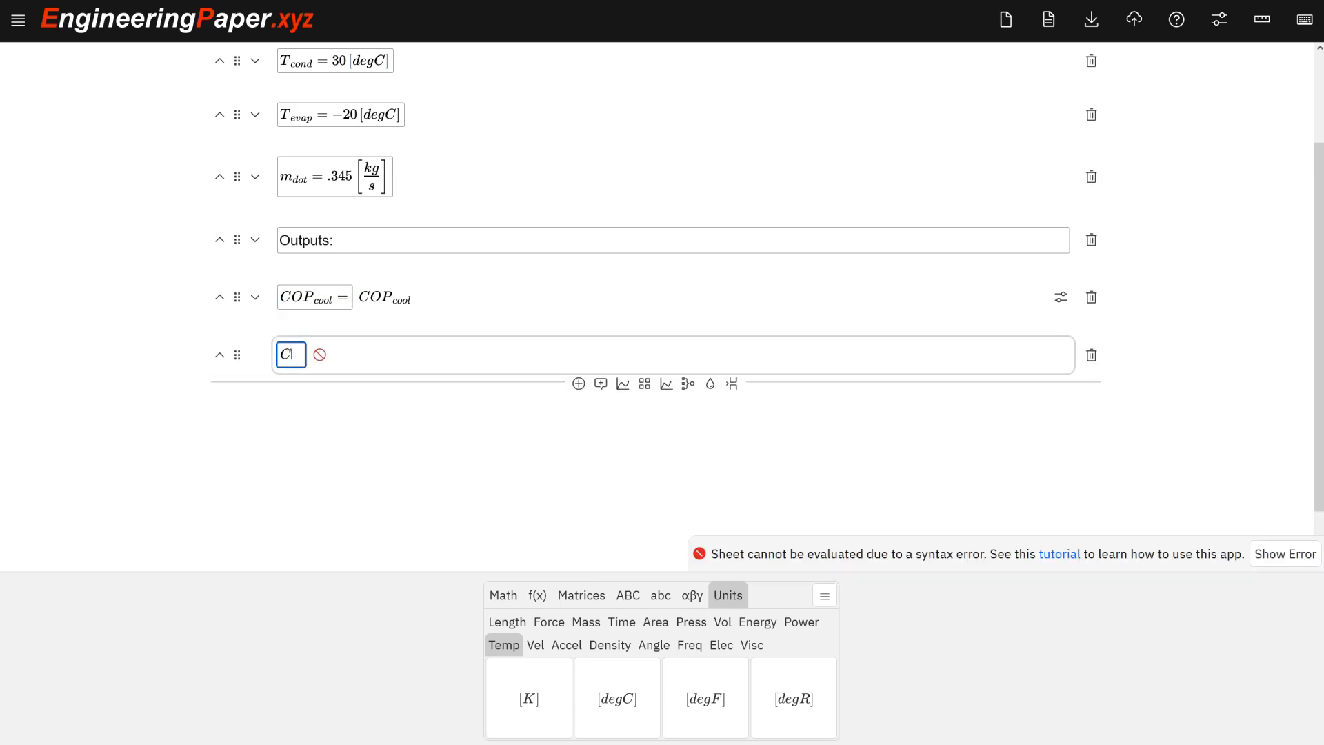
{"action": "type", "text": "OP_heat="}
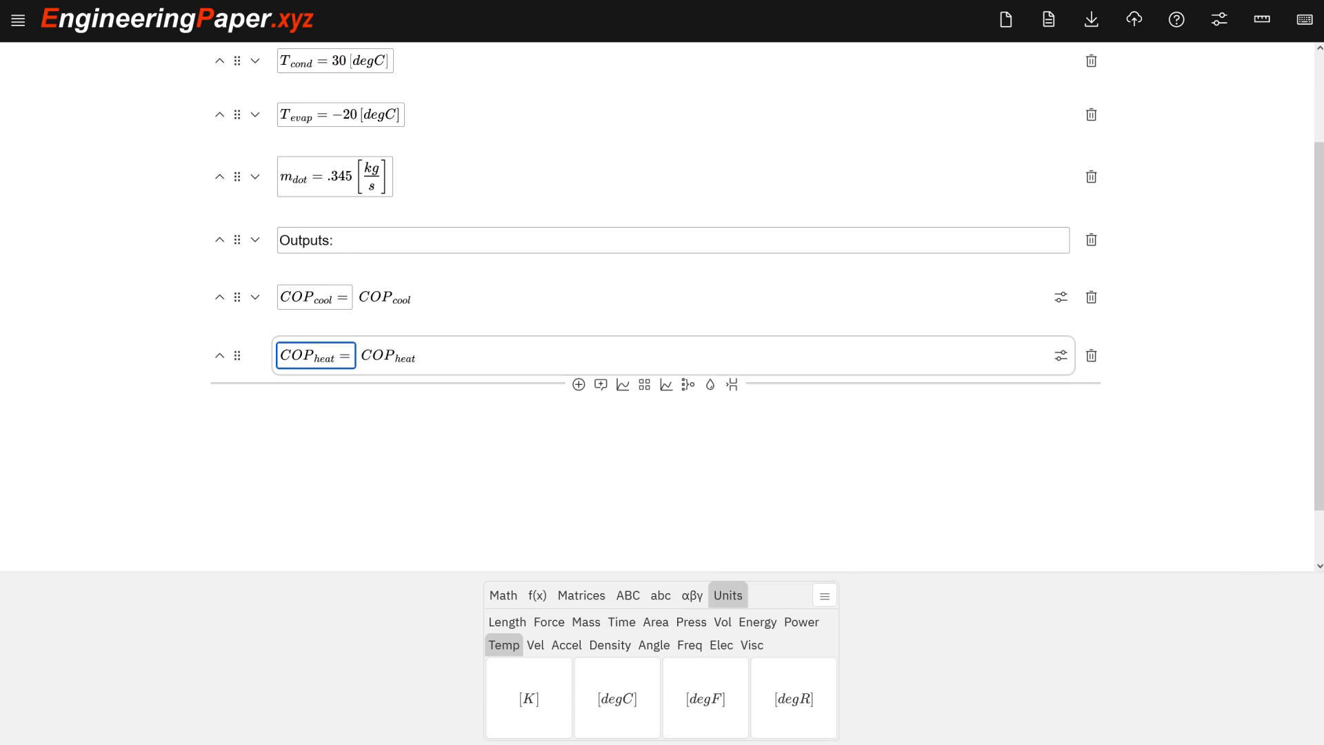
{"action": "key", "text": "Return"}
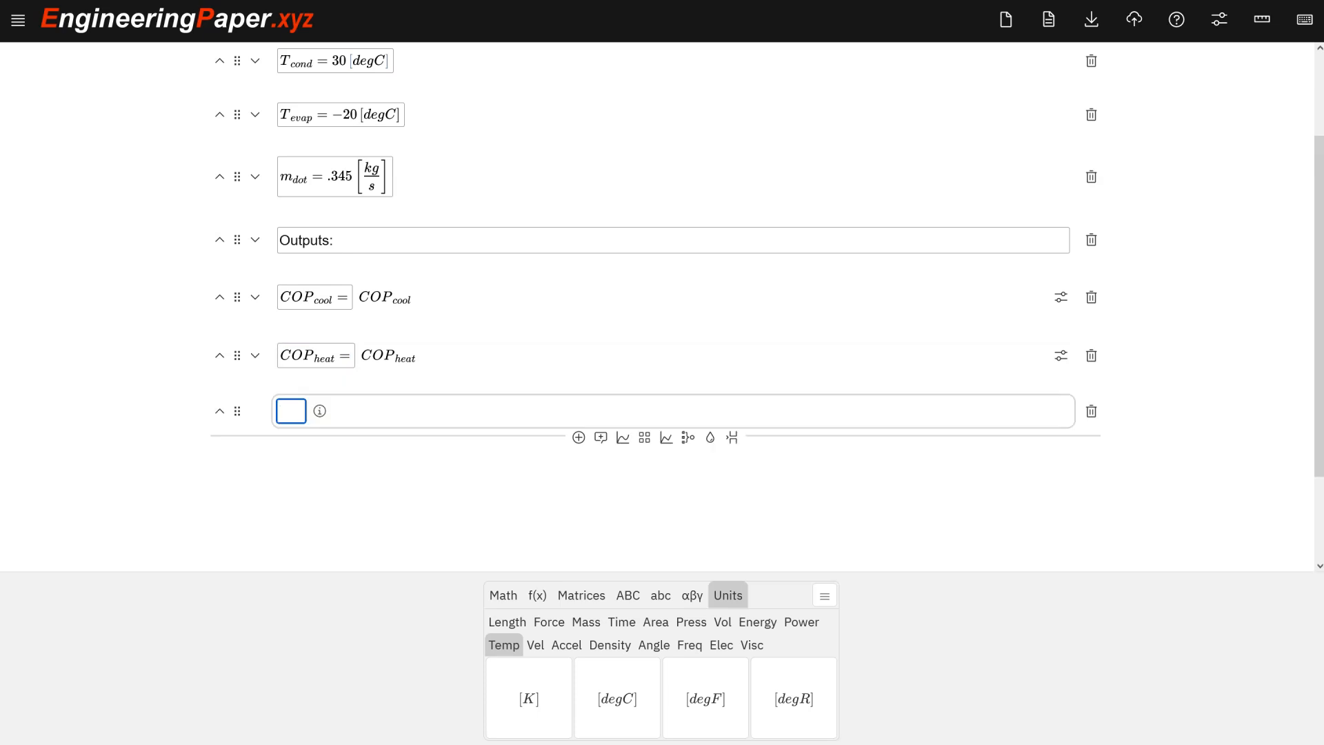
Add a math cell querying Q_cool =.
{"action": "type", "text": "Q"}
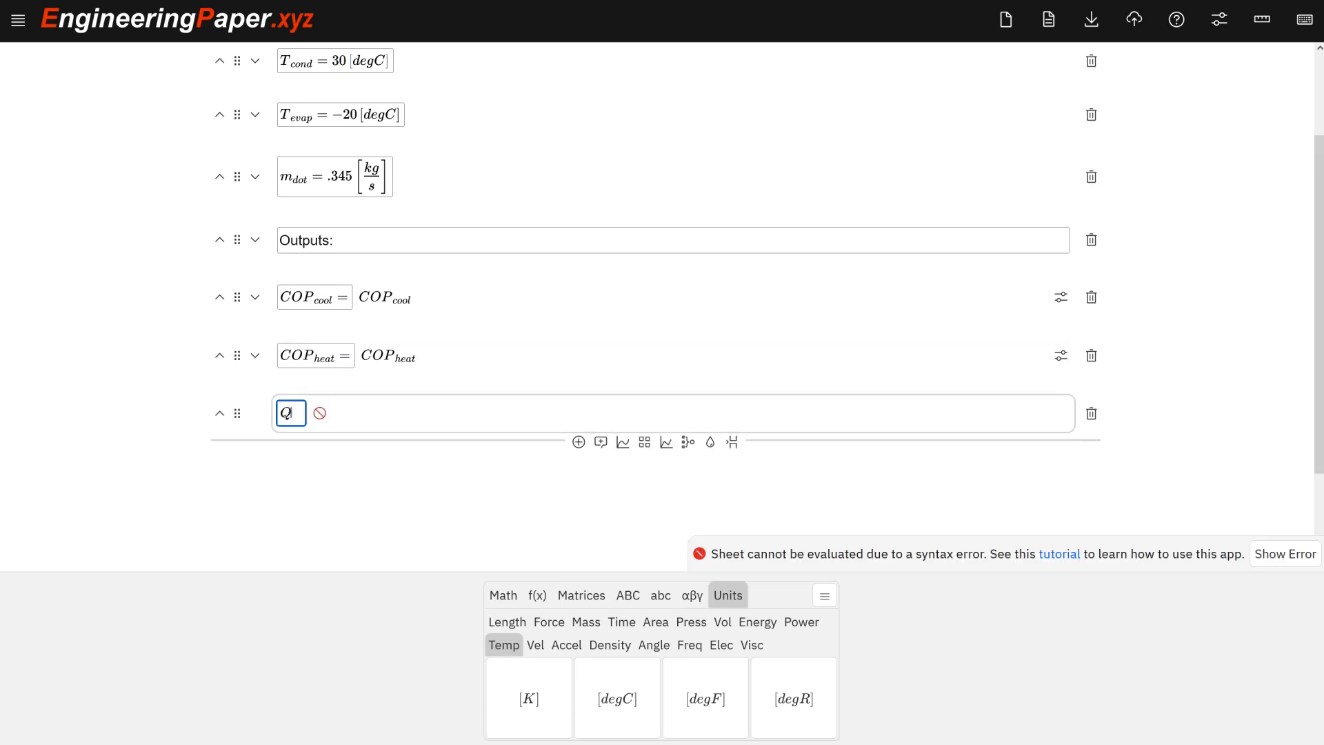
{"action": "type", "text": "_cool="}
{"action": "key", "text": "Return"}
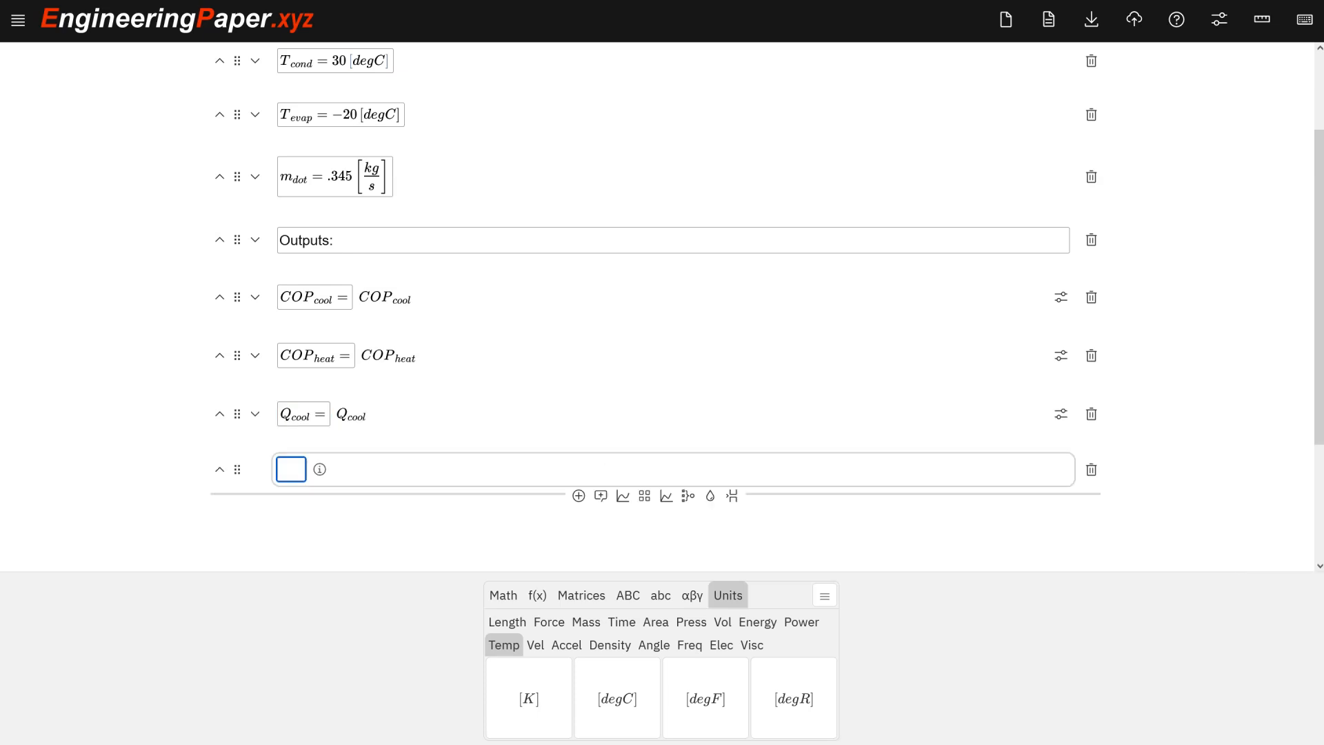
Add a math cell querying Q_heat =.
{"action": "type", "text": "Q_heat"}
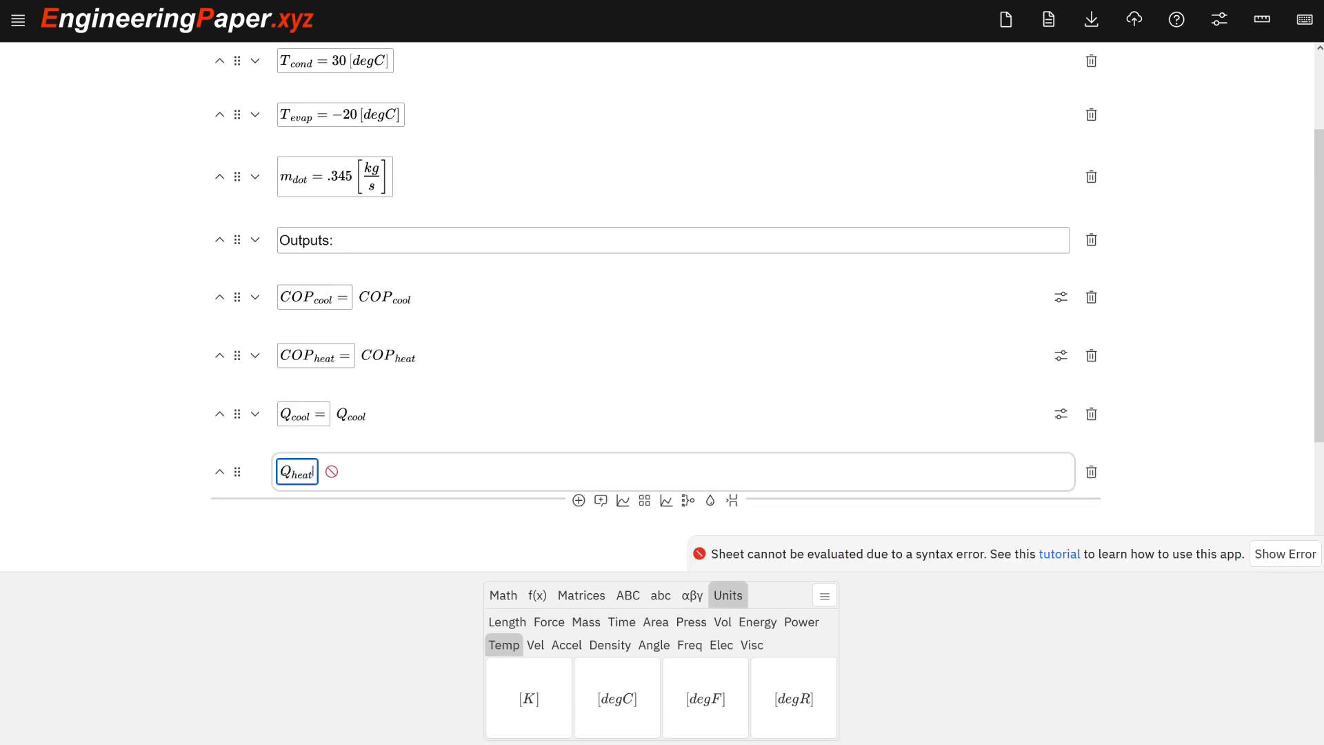
{"action": "type", "text": "="}
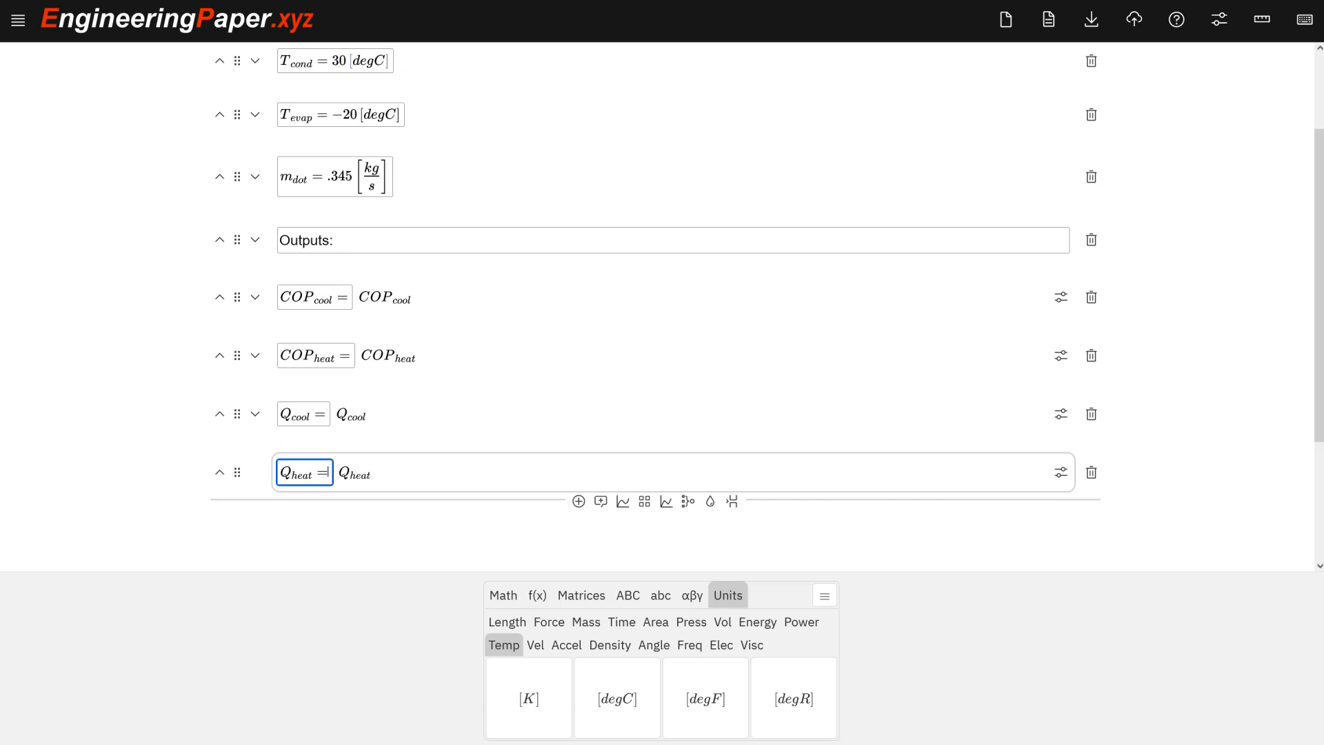
{"action": "key", "text": "Return"}
Add a math cell querying W_comp =.
{"action": "type", "text": "W_comp="}
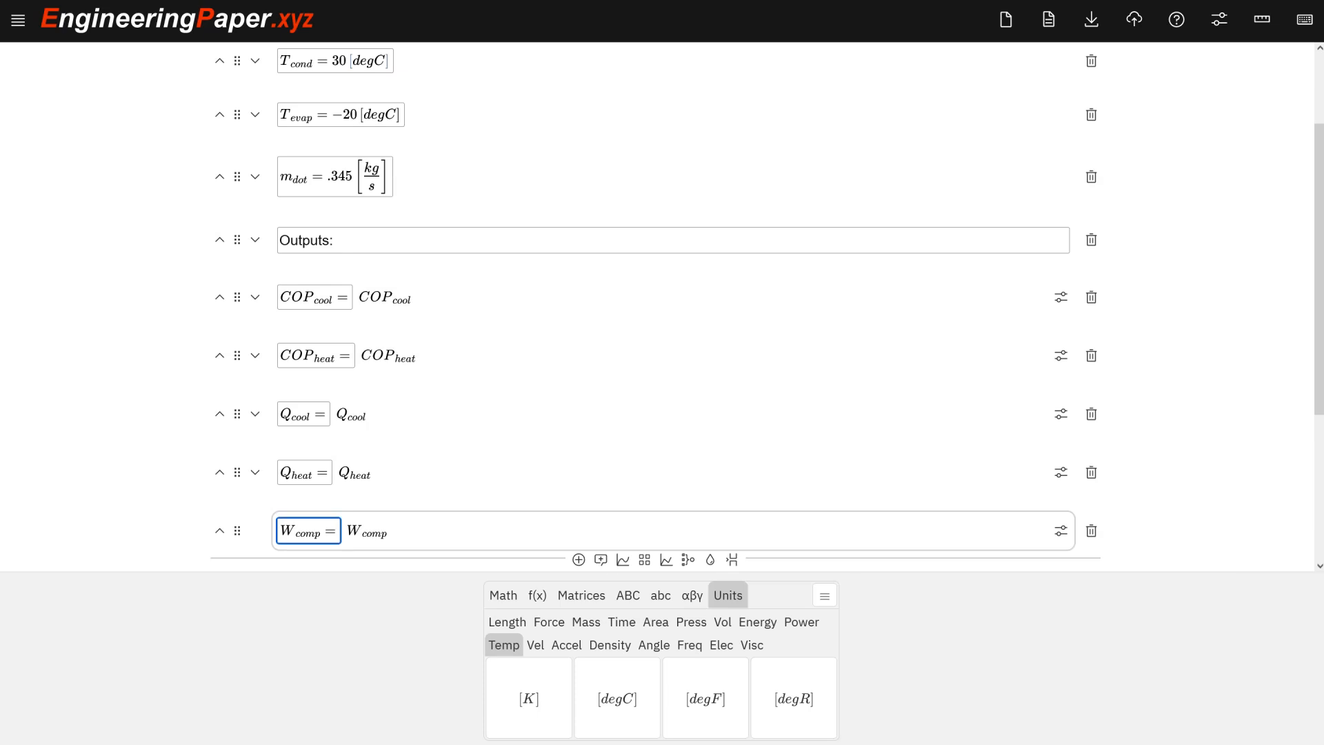
{"action": "scroll", "coordinate": [444, 290], "scroll_direction": "down", "scroll_amount": 1}
{"action": "scroll", "coordinate": [445, 290], "scroll_direction": "down", "scroll_amount": 2}
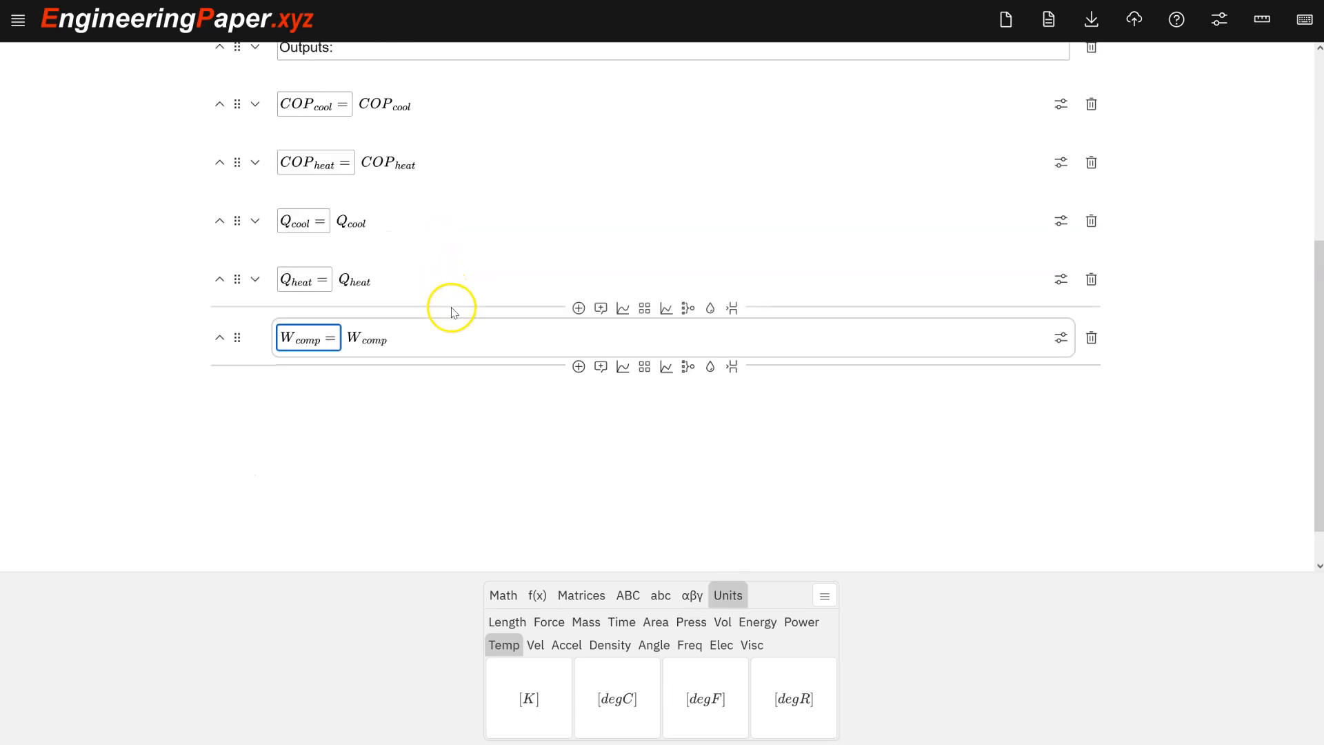
Insert a "Calculations:" text cell after the outputs with a new math cell beneath it.
{"action": "left_click", "coordinate": [599, 369]}
{"action": "left_click", "coordinate": [370, 463]}
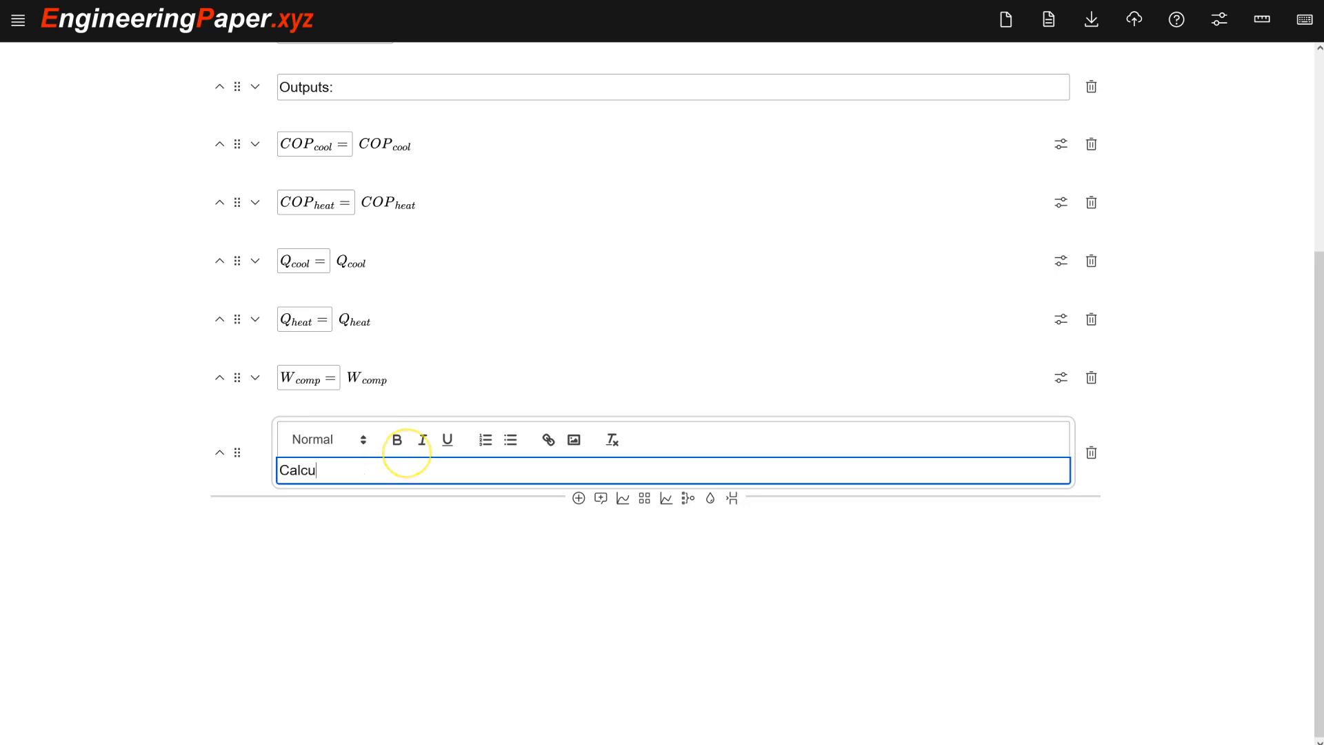
{"action": "key", "text": "shift+Return"}
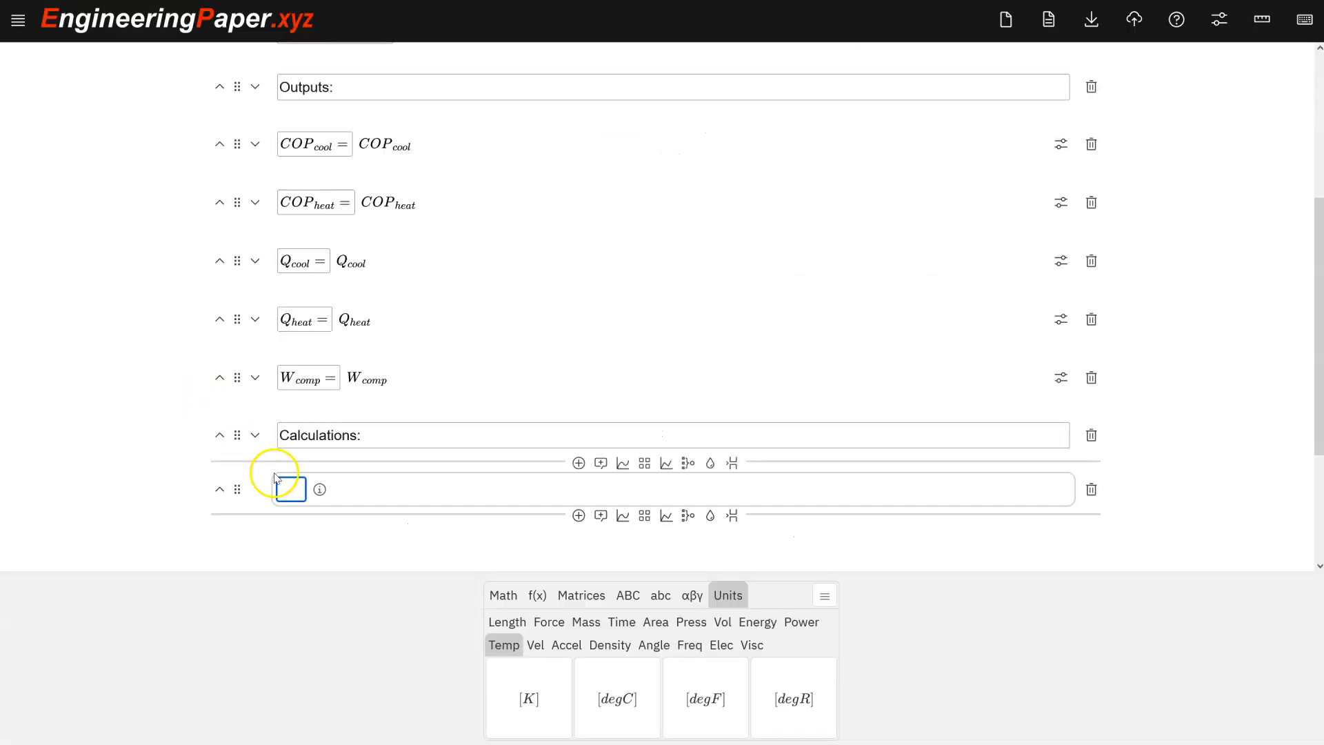
In the math cell under Calculations, define T_1 = T_evap, T_4 = T_evap and T_3 = T_cond.
{"action": "type", "text": "T"}
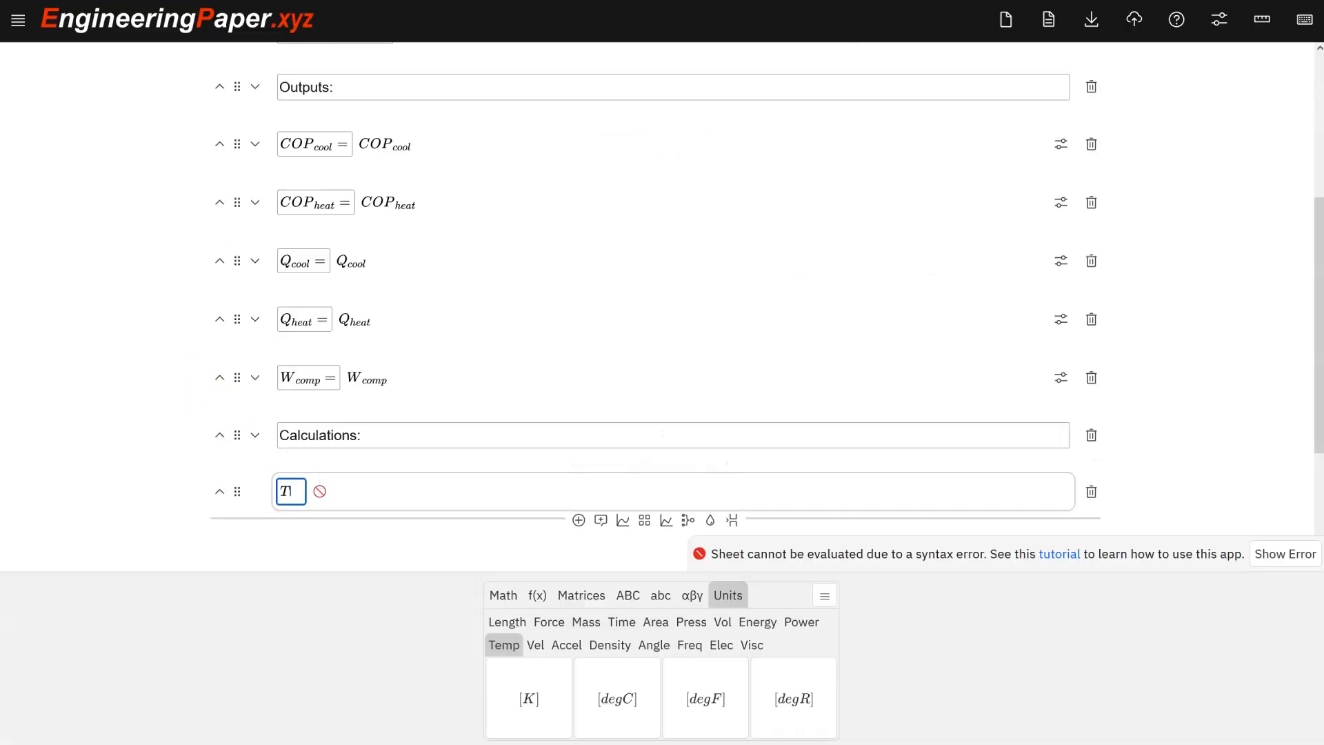
{"action": "type", "text": "_1=T_ev"}
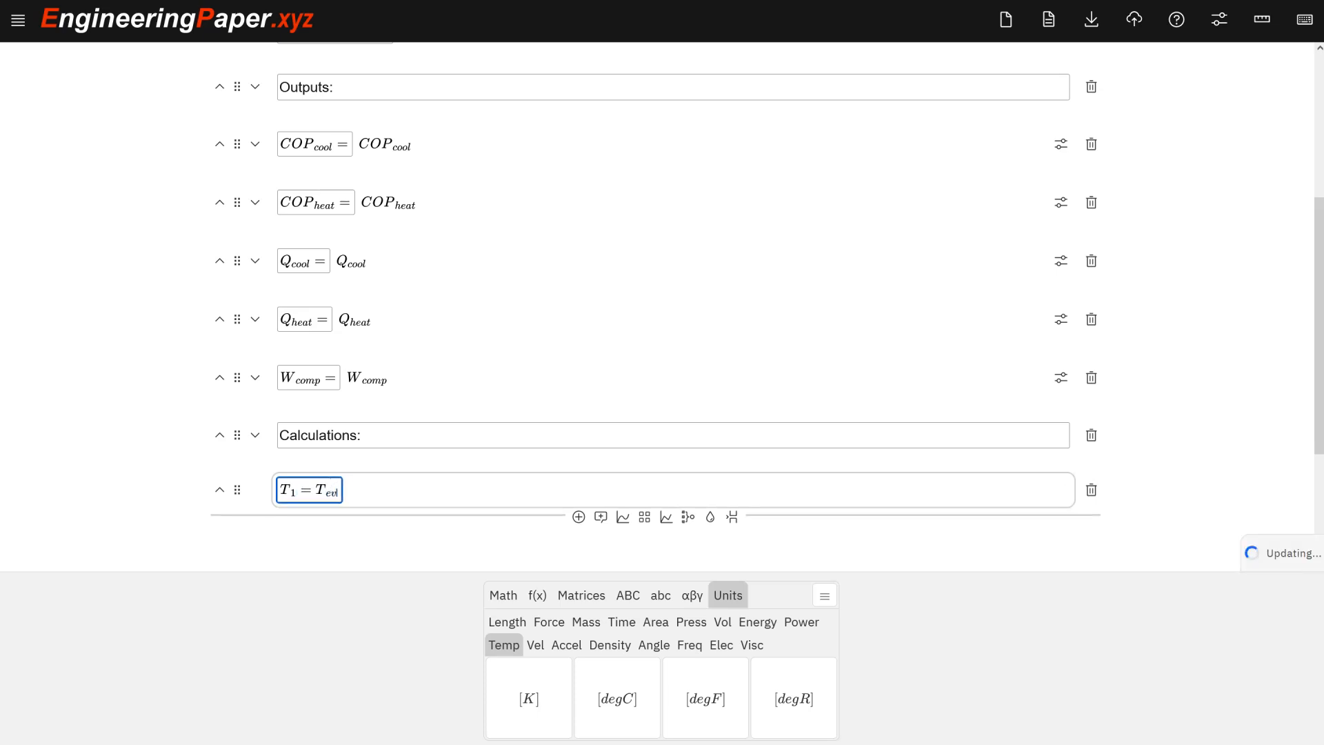
{"action": "type", "text": "ap,"}
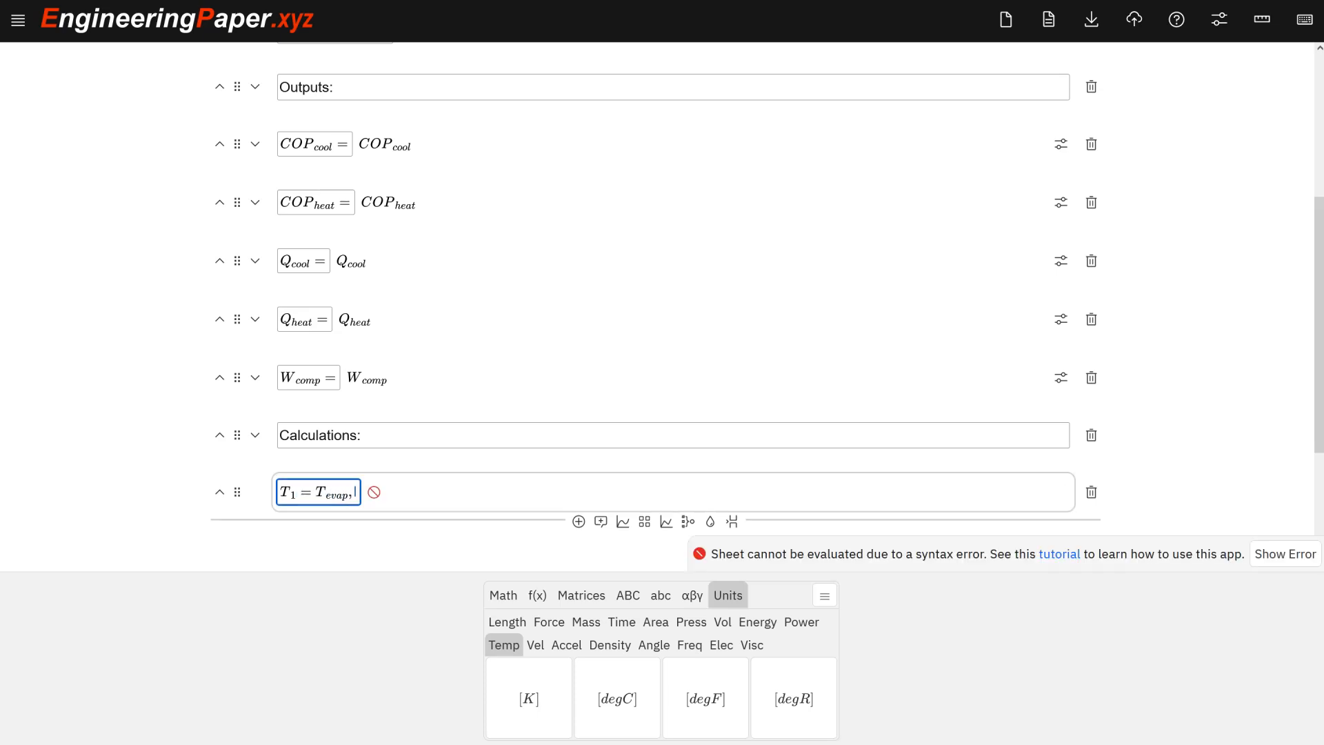
{"action": "type", "text": "T_4=T_evap,"}
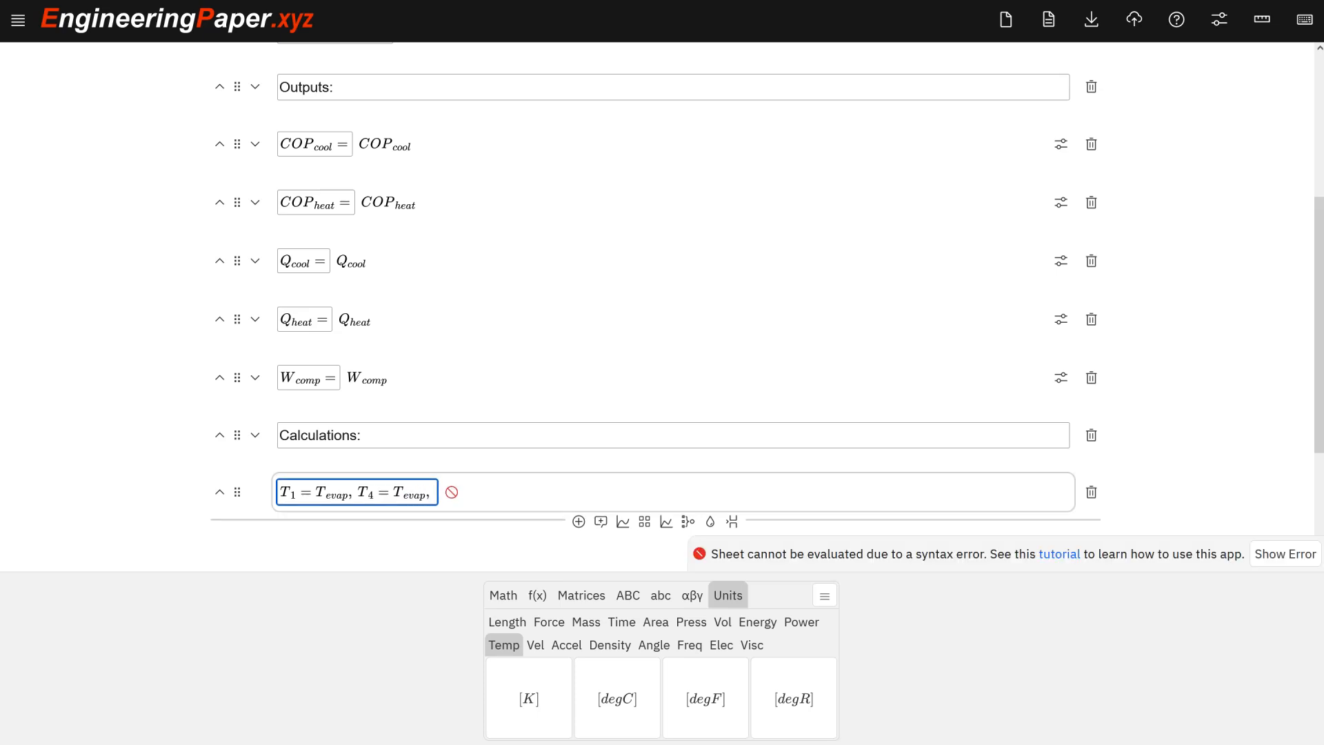
{"action": "type", "text": "T_3=T_cond"}
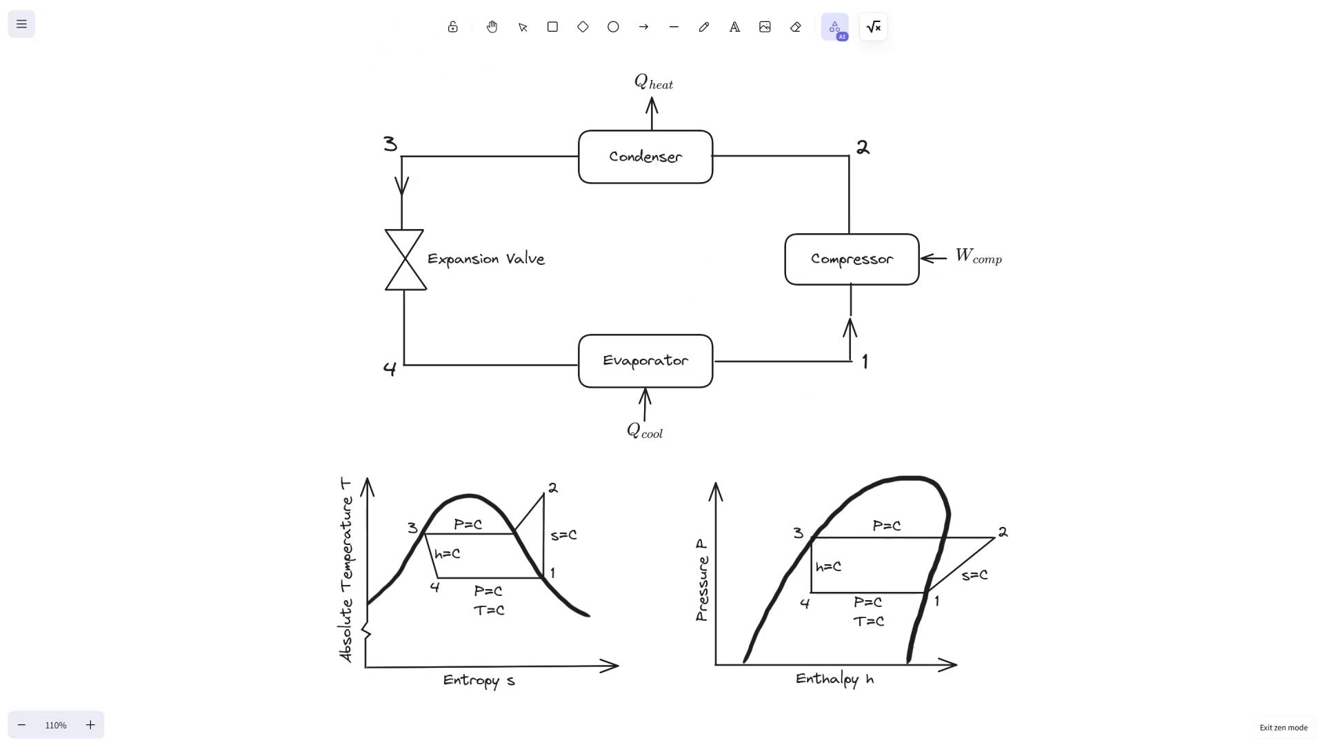
Insert a fluid properties cell below the temperature definitions and enable Use sheet fluid.
{"action": "left_click", "coordinate": [345, 1]}
{"action": "scroll", "coordinate": [558, 372], "scroll_direction": "down", "scroll_amount": 2}
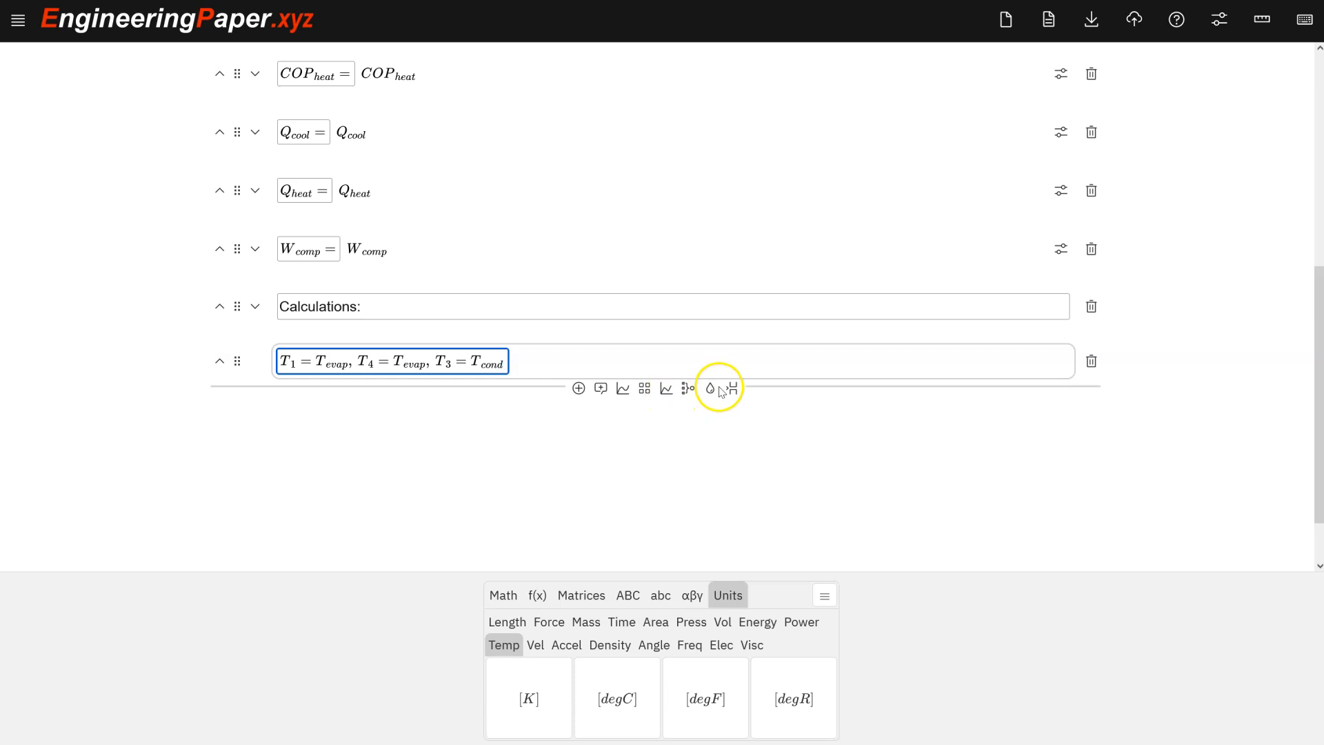
{"action": "scroll", "coordinate": [710, 391], "scroll_direction": "down", "scroll_amount": 1}
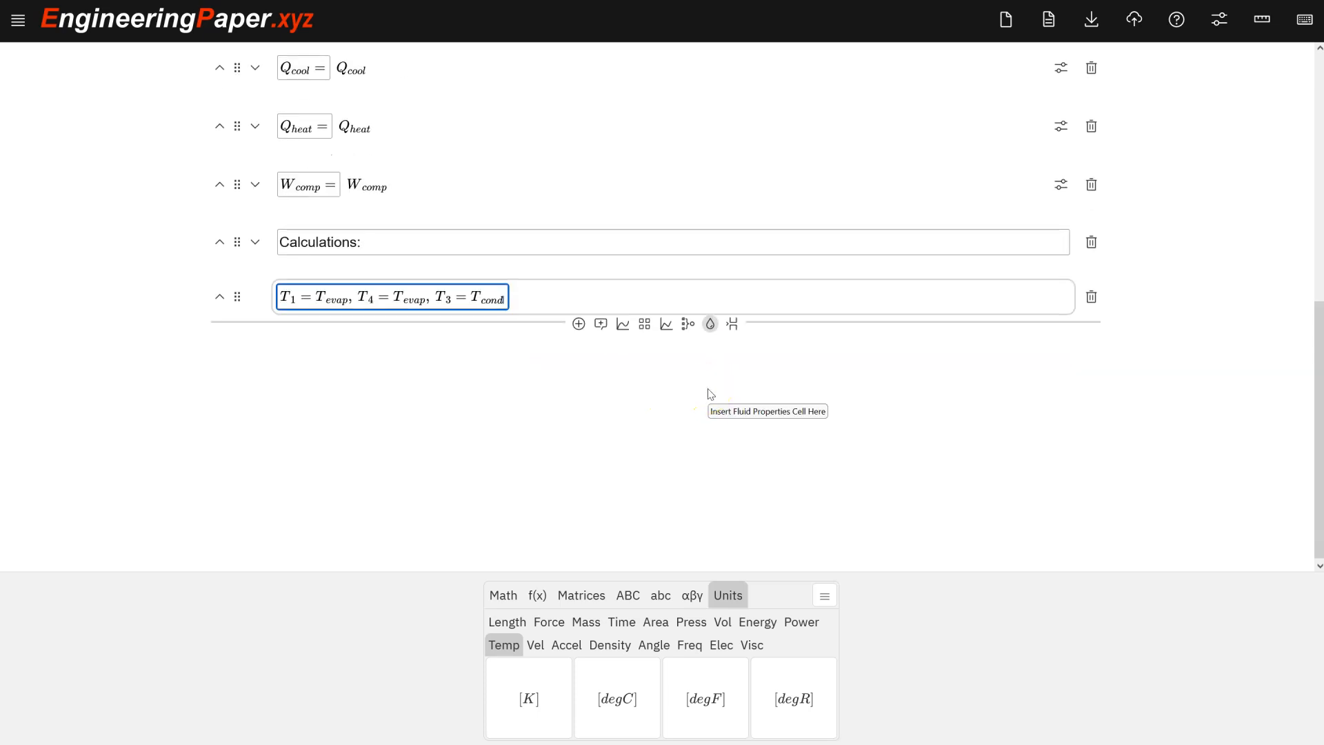
{"action": "left_click", "coordinate": [712, 327]}
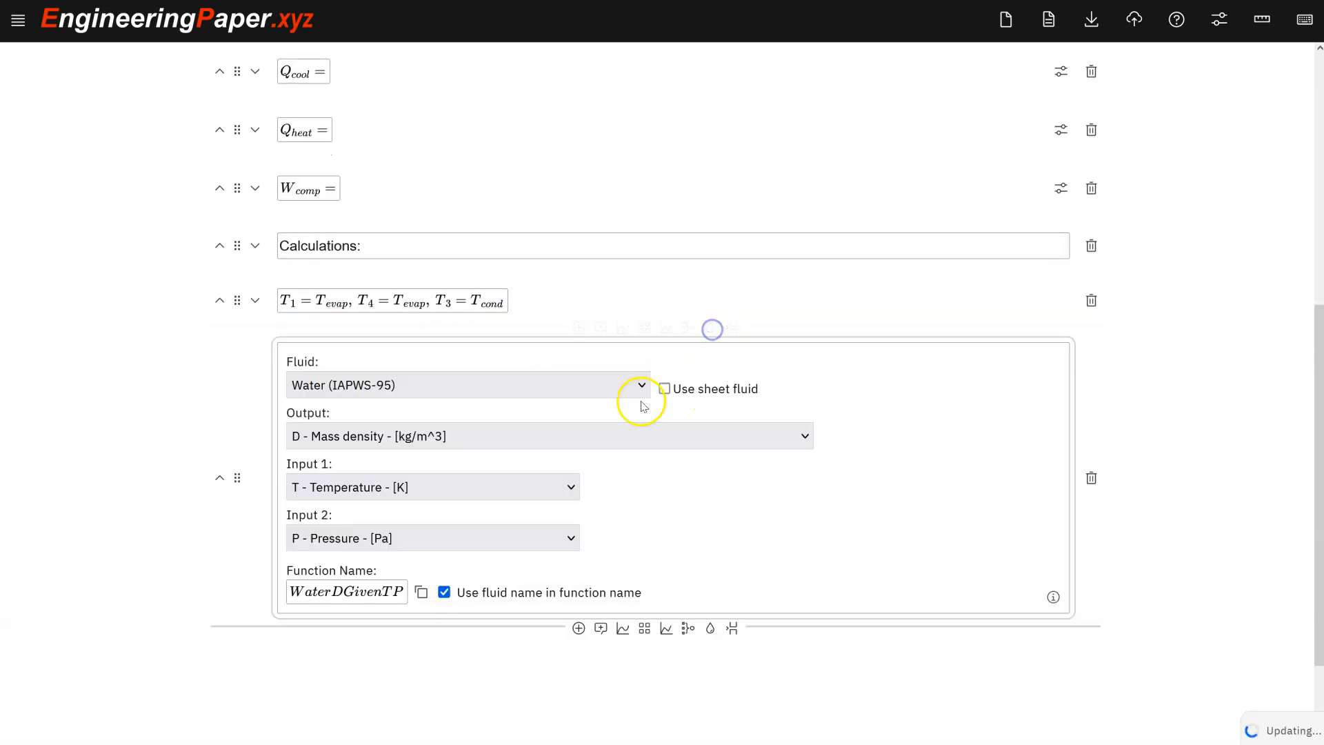
{"action": "scroll", "coordinate": [591, 434], "scroll_direction": "down", "scroll_amount": 1}
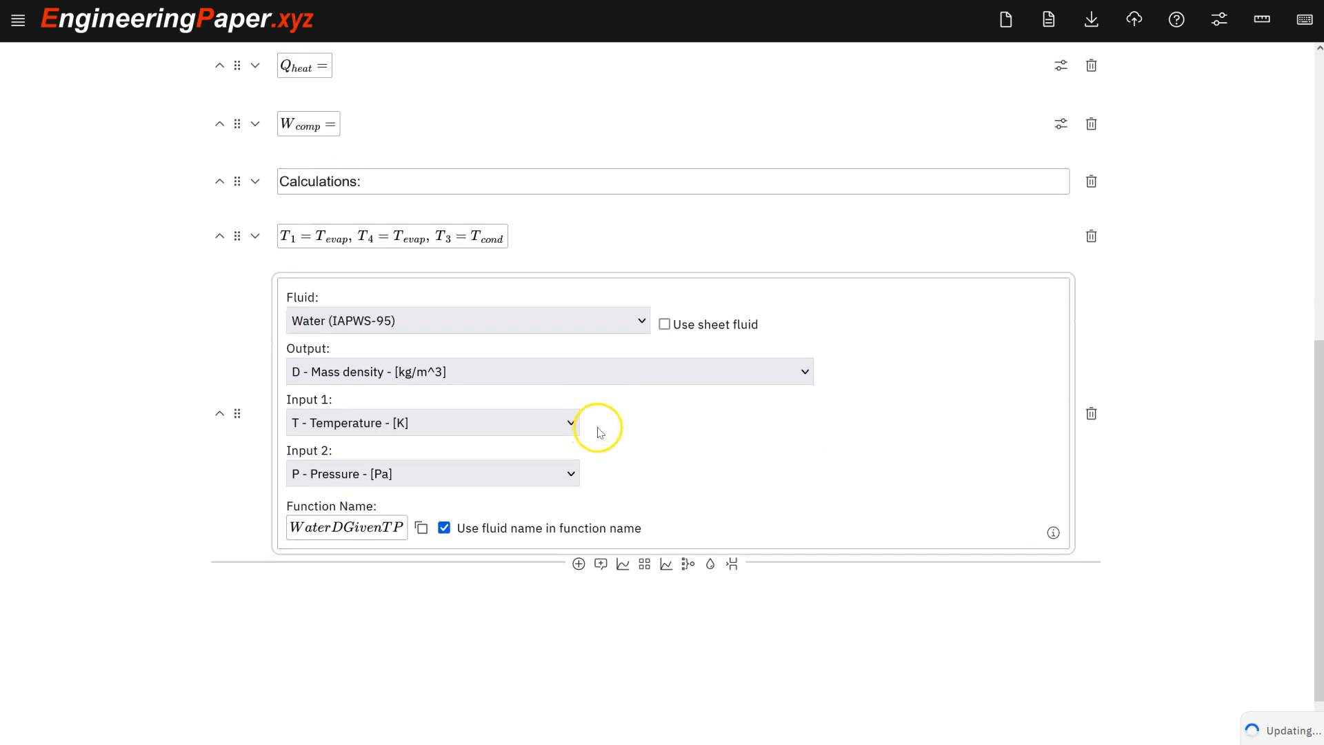
{"action": "left_click", "coordinate": [620, 320]}
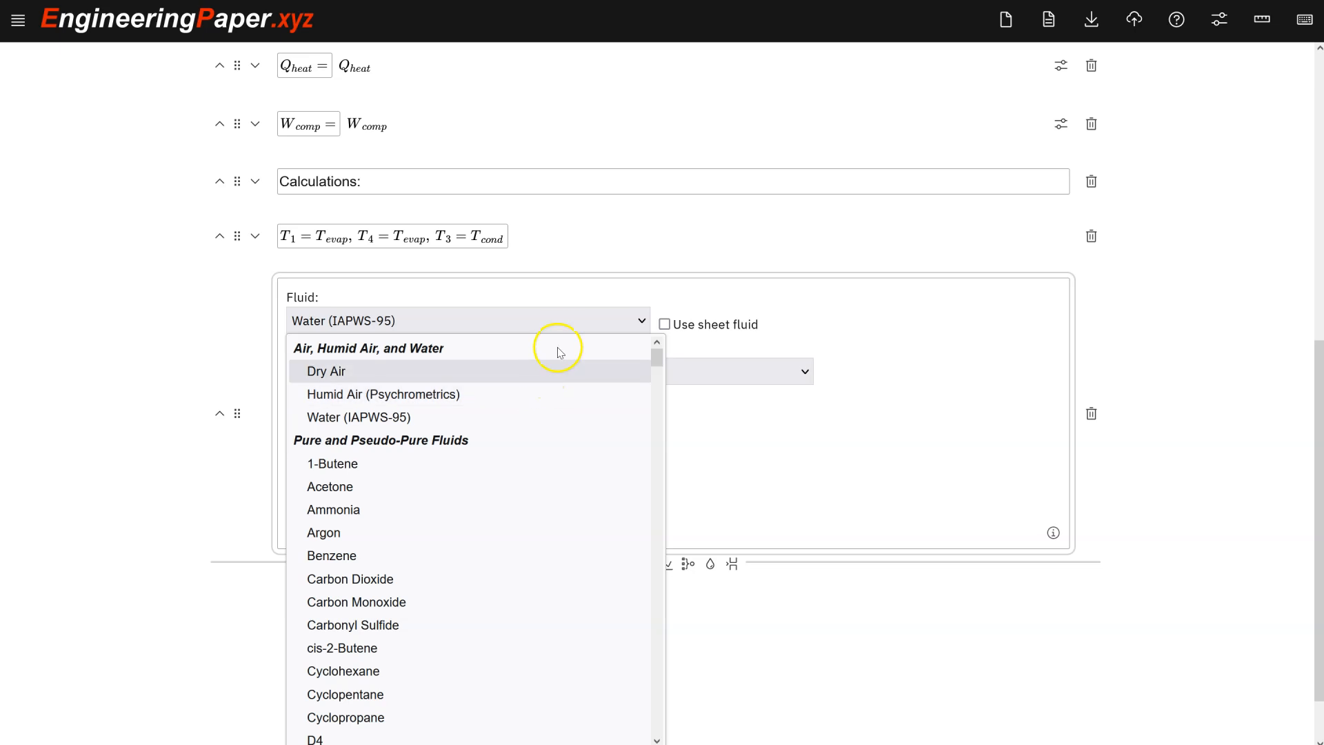
{"action": "left_click", "coordinate": [835, 324]}
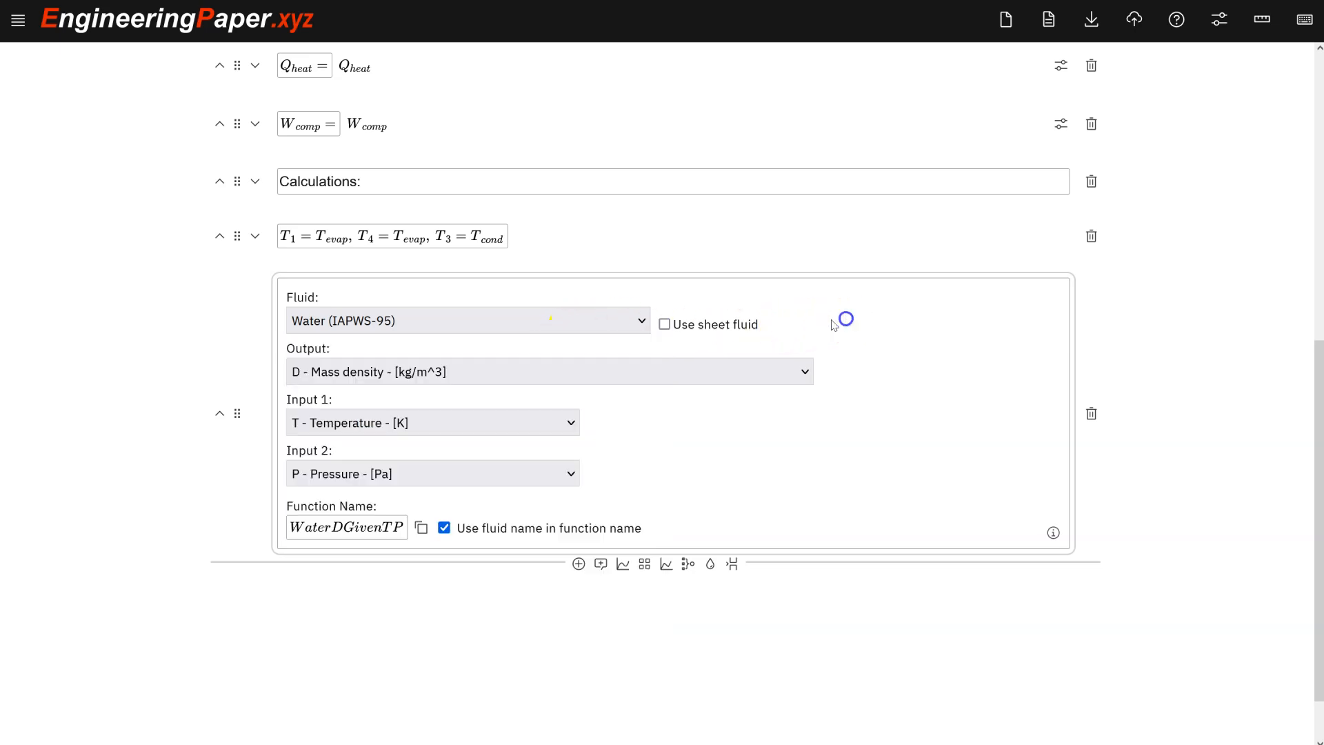
{"action": "left_click", "coordinate": [663, 325]}
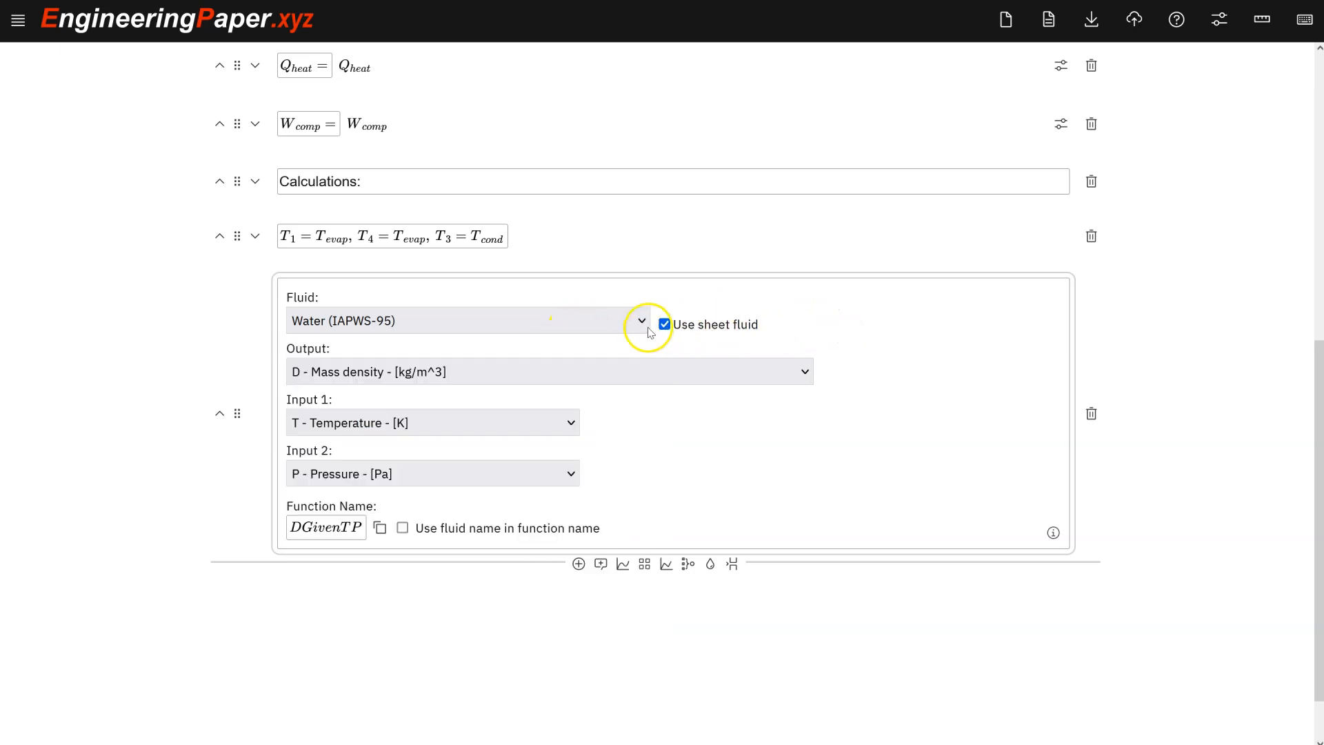
Set the fluid properties cell's fluid to R134a.
{"action": "left_click", "coordinate": [637, 321]}
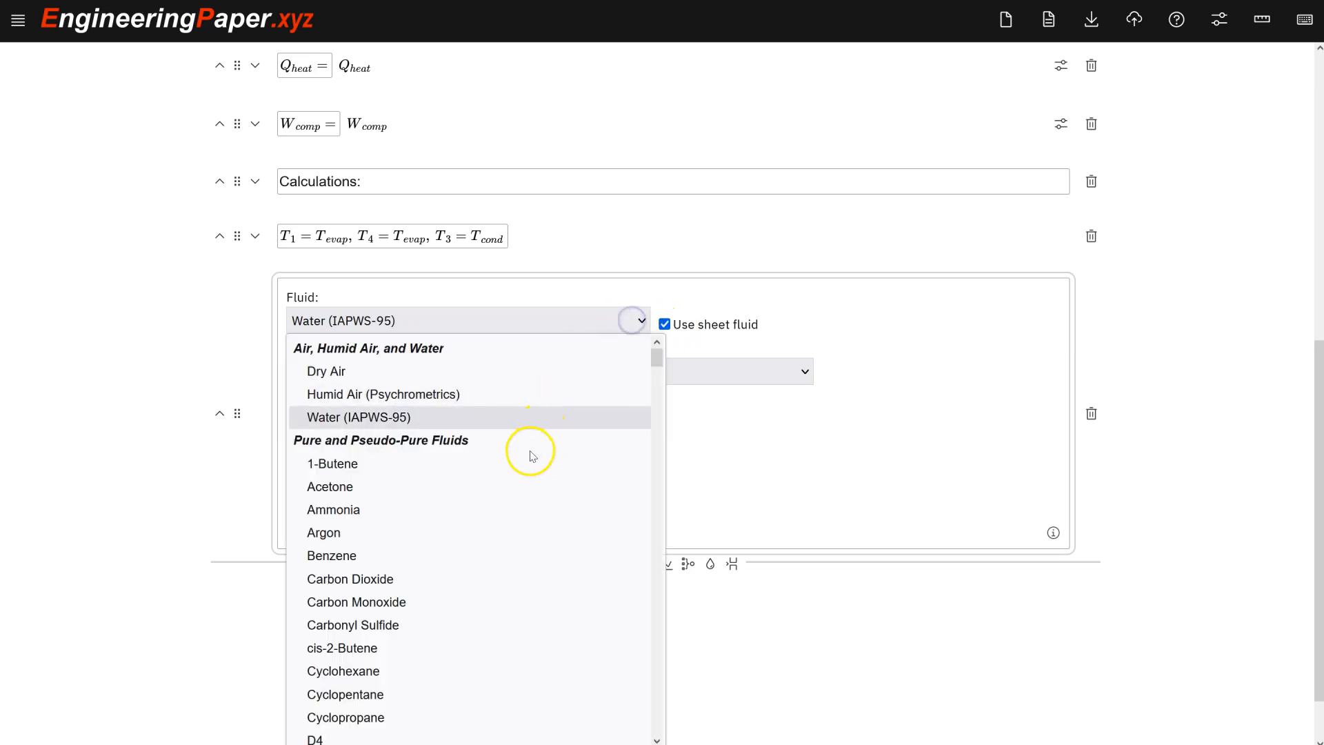
{"action": "scroll", "coordinate": [533, 455], "scroll_direction": "down", "scroll_amount": 20}
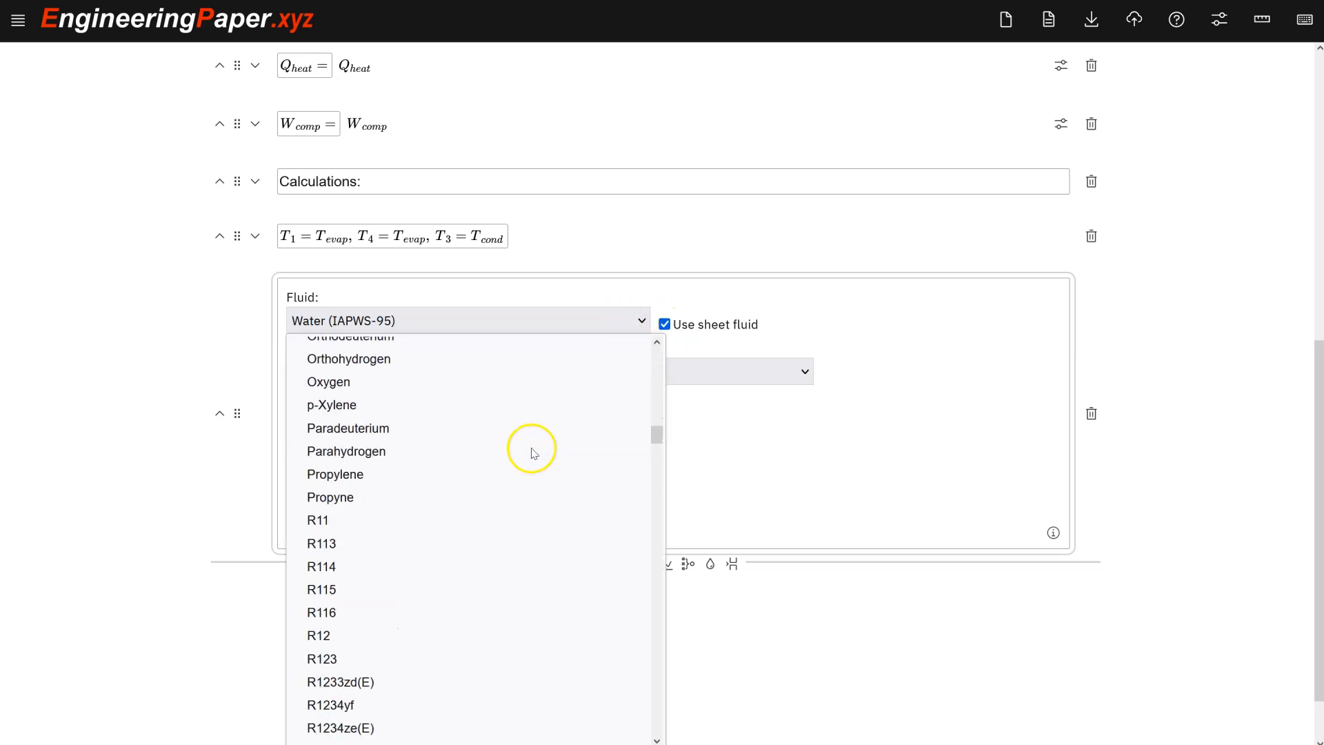
{"action": "scroll", "coordinate": [483, 469], "scroll_direction": "up", "scroll_amount": 20}
{"action": "scroll", "coordinate": [437, 497], "scroll_direction": "down", "scroll_amount": 8}
{"action": "scroll", "coordinate": [442, 509], "scroll_direction": "down", "scroll_amount": 20}
{"action": "scroll", "coordinate": [441, 508], "scroll_direction": "up", "scroll_amount": 3}
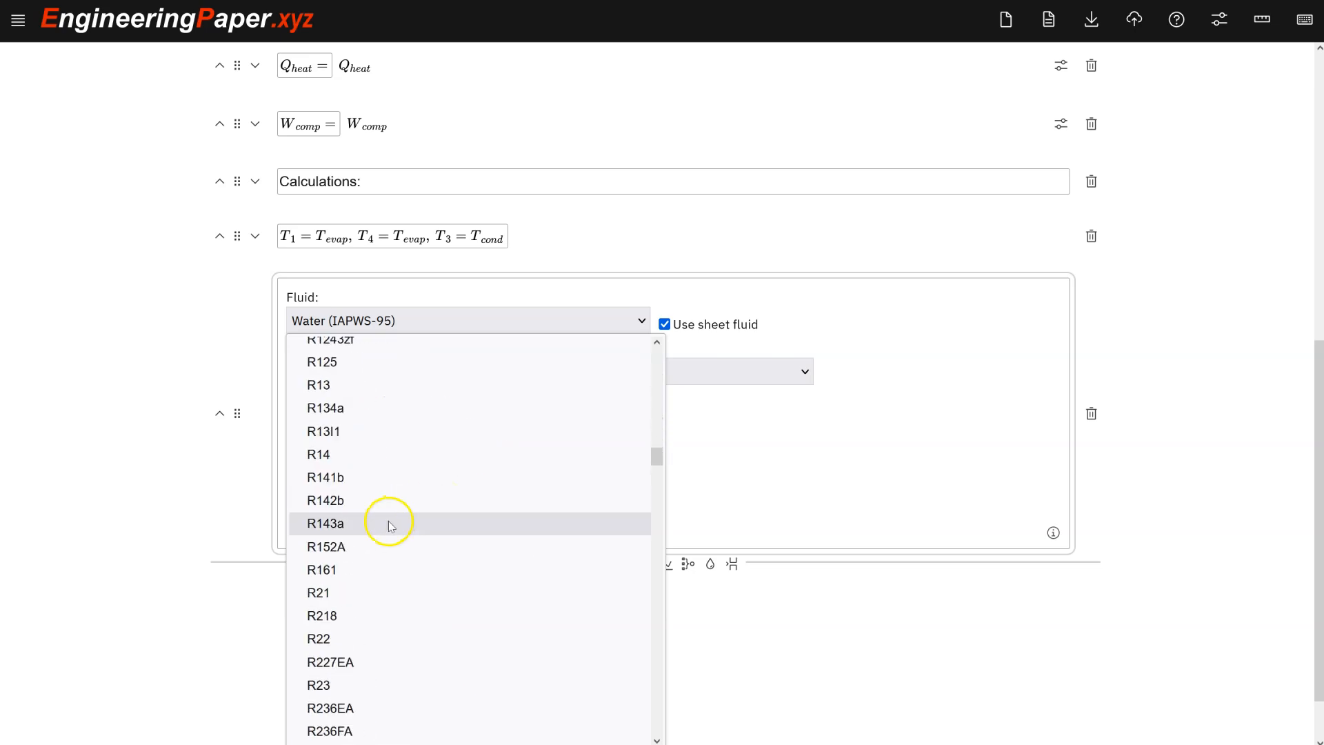
{"action": "left_click", "coordinate": [409, 411]}
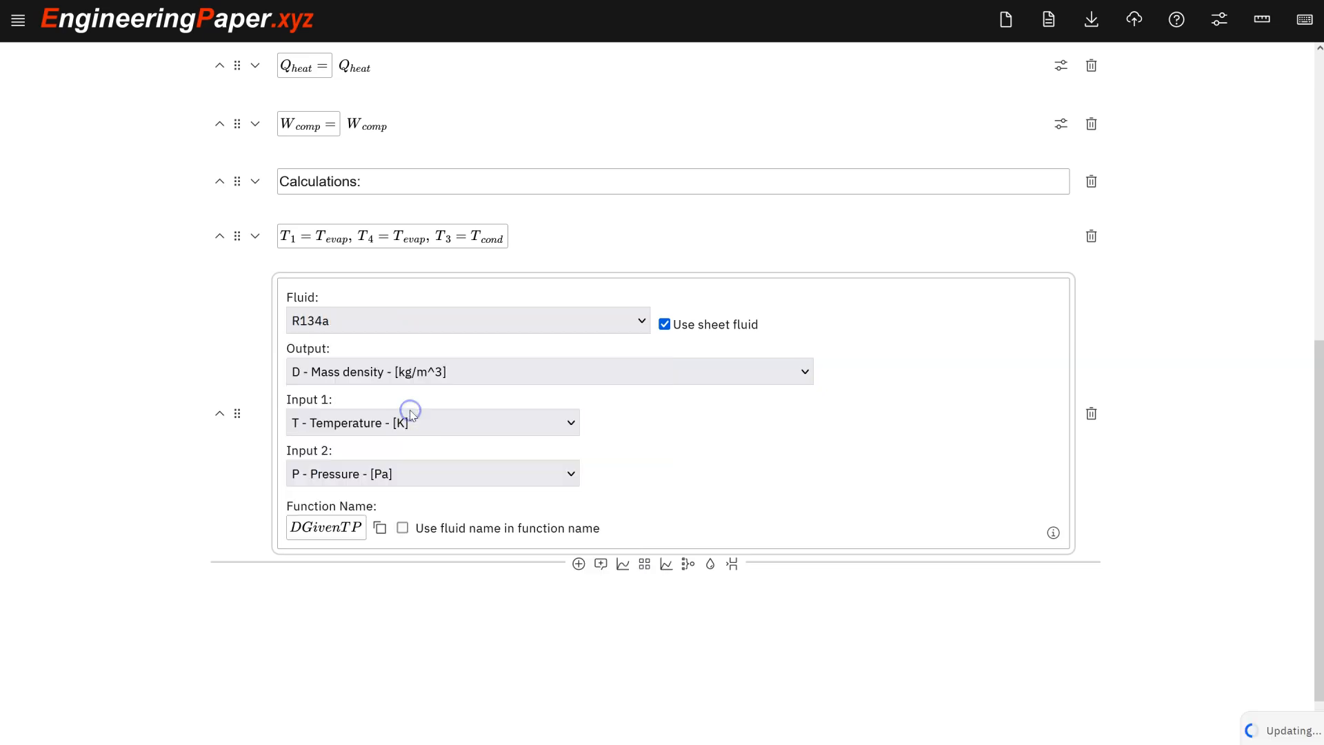
Set the fluid function's output to P - Pressure and Input 2 to Q - Molar vapor quality.
{"action": "left_click", "coordinate": [559, 365]}
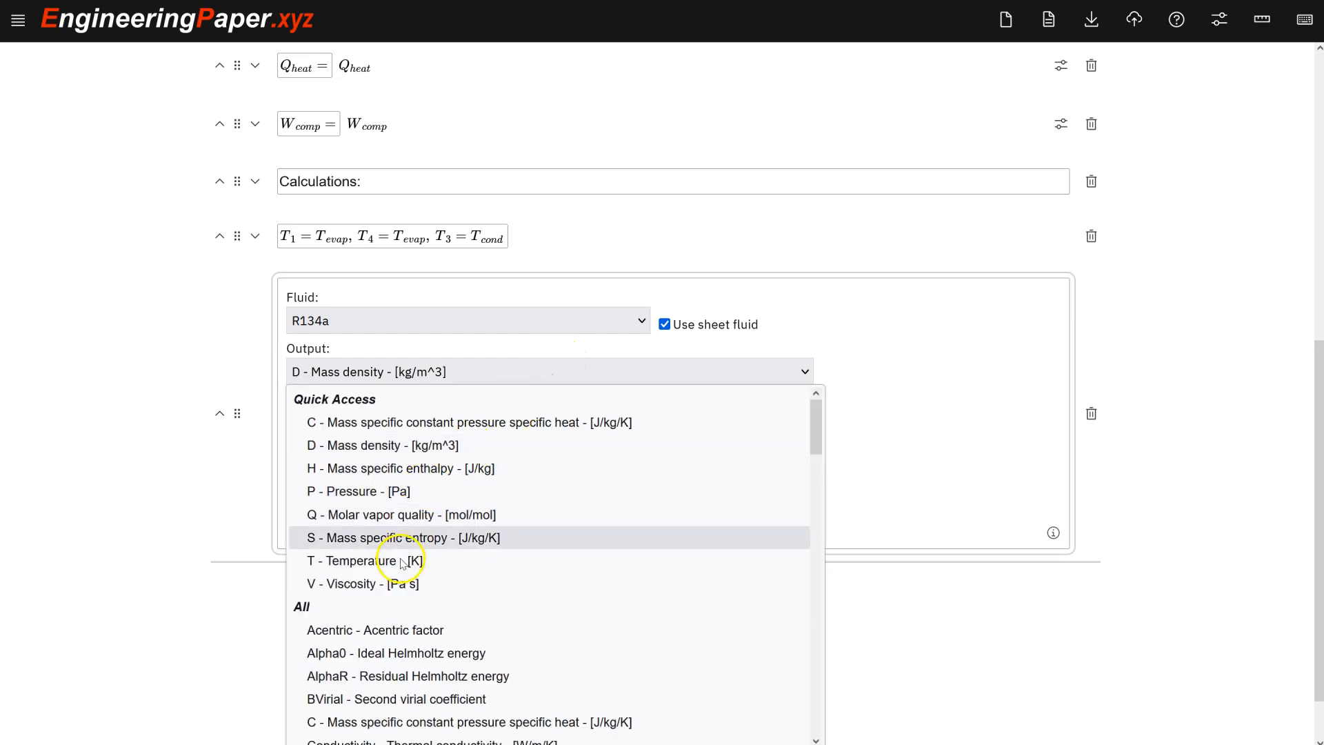
{"action": "left_click", "coordinate": [424, 491]}
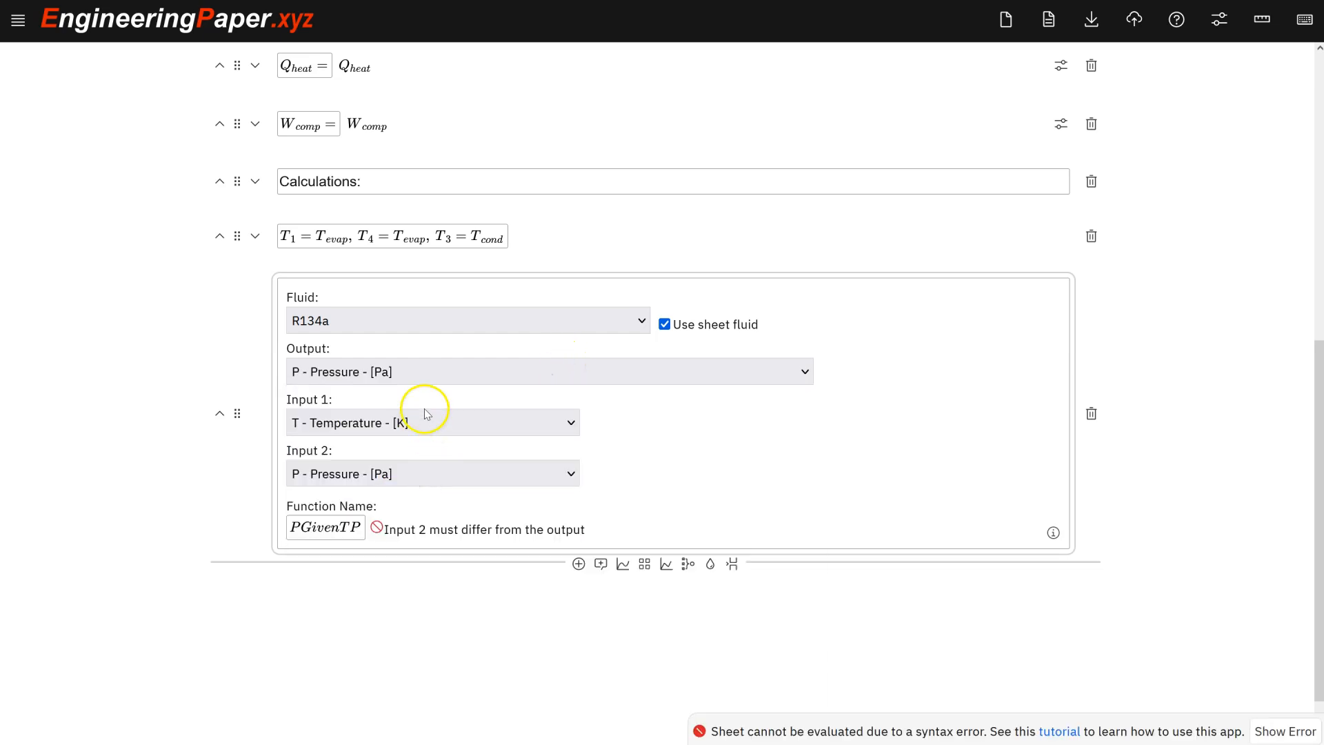
{"action": "left_click", "coordinate": [432, 478]}
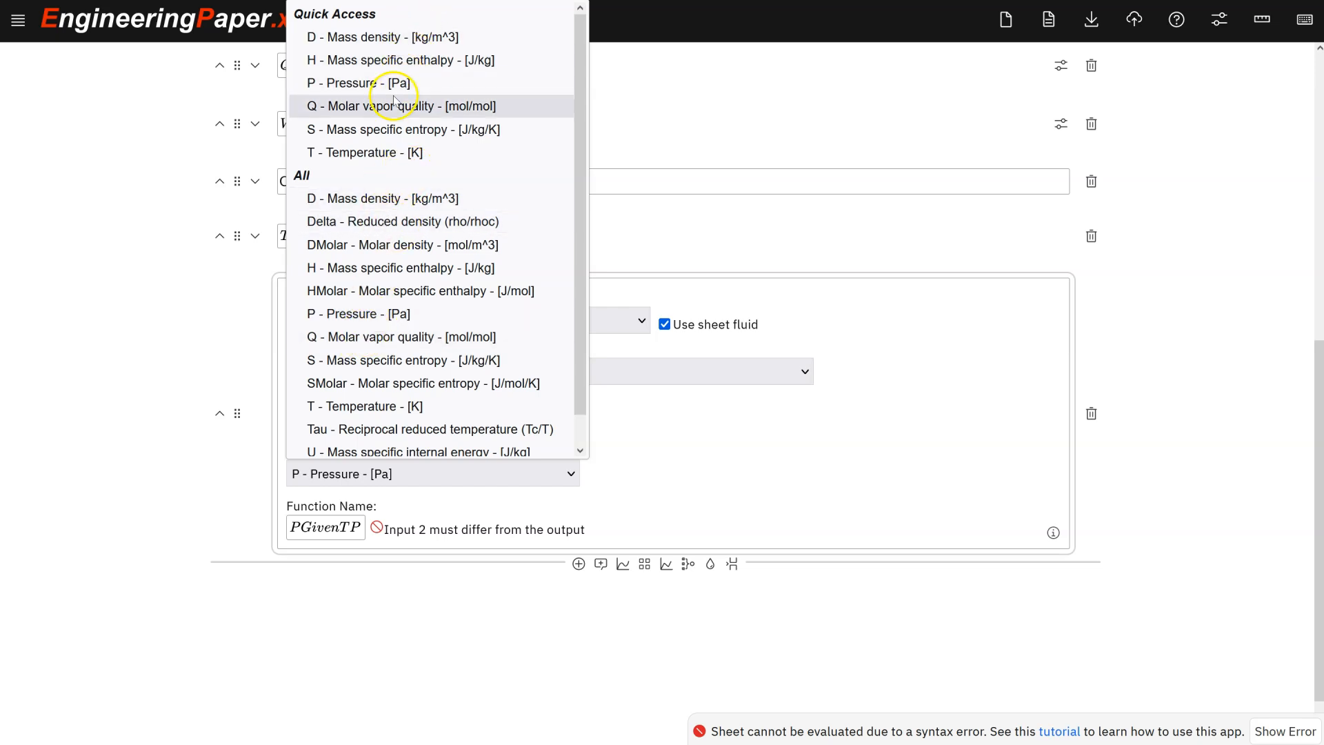
{"action": "left_click", "coordinate": [386, 105]}
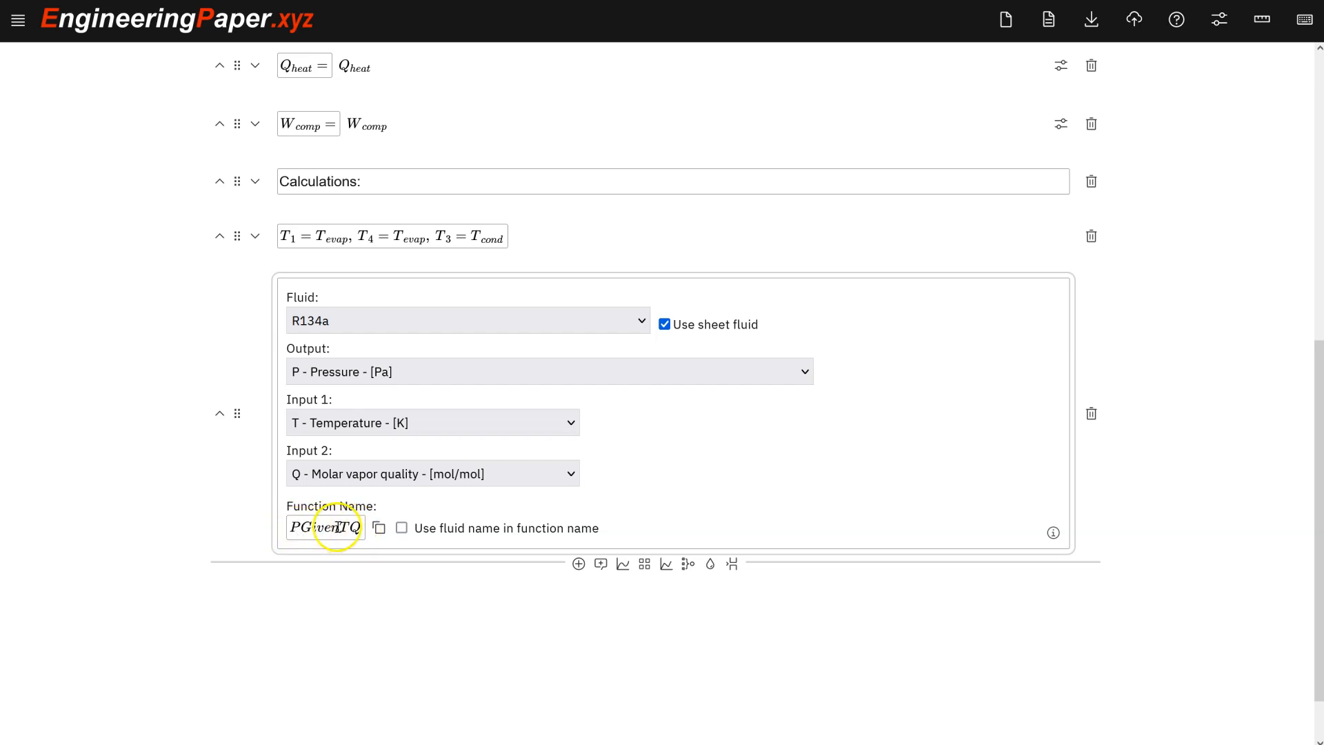
Copy the PGivenTQ function name and add a math cell P_3 = PGivenTQ(T_3, 0) = [kPa] above the fluid cell.
{"action": "left_click", "coordinate": [379, 527]}
{"action": "left_click", "coordinate": [411, 238]}
{"action": "left_click", "coordinate": [432, 262]}
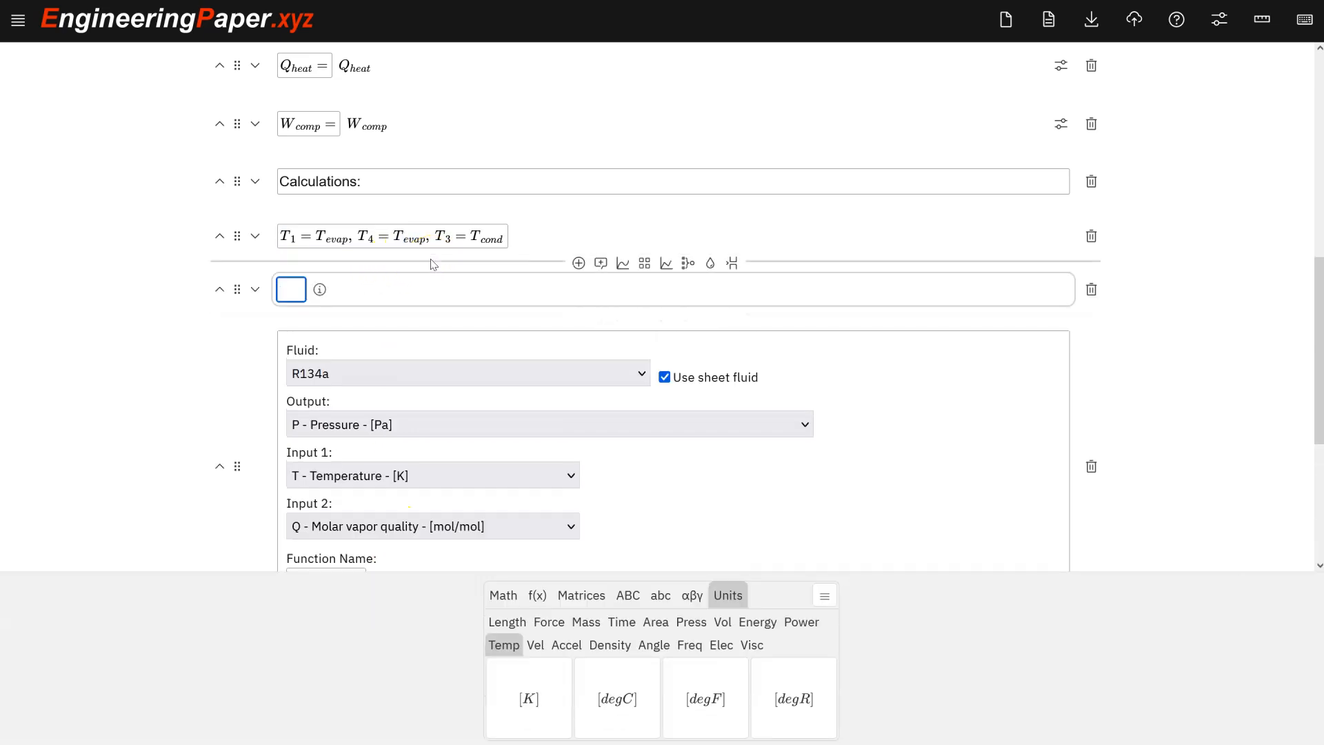
{"action": "type", "text": "PGivenTQ"}
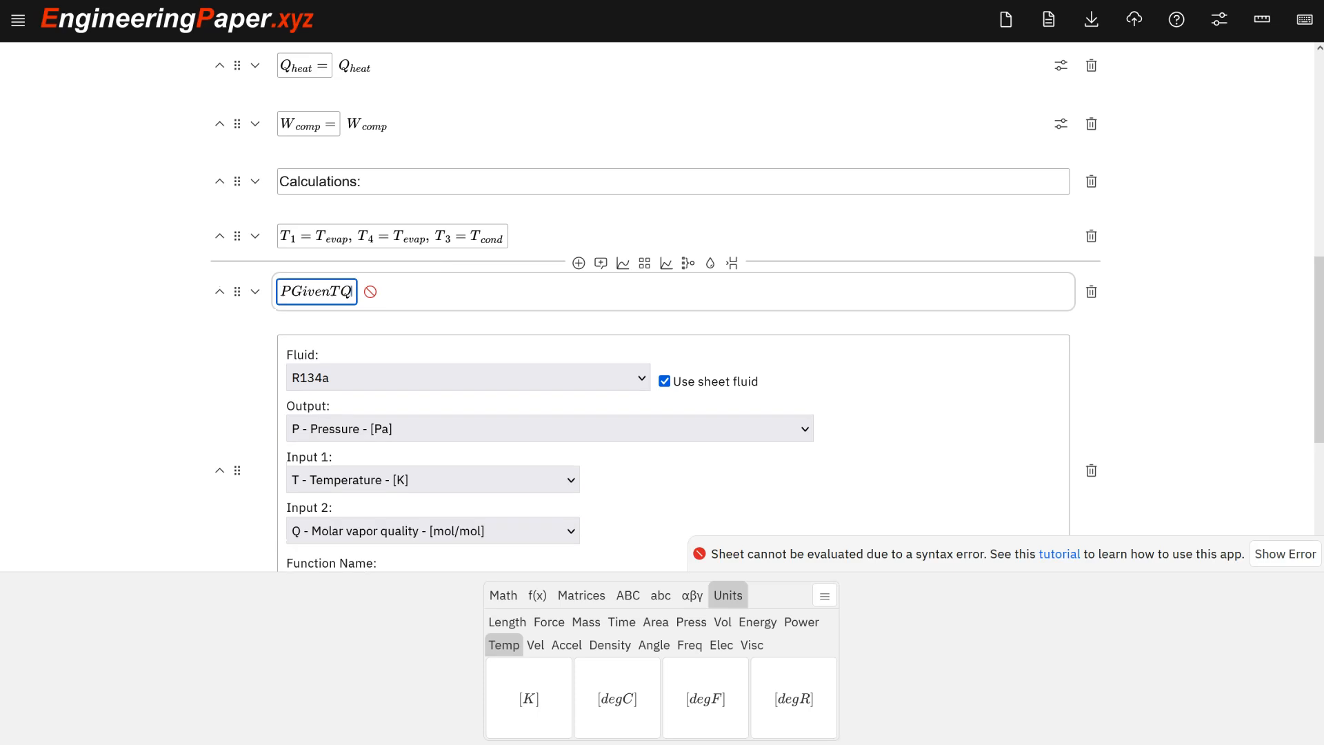
{"action": "type", "text": "P_3"}
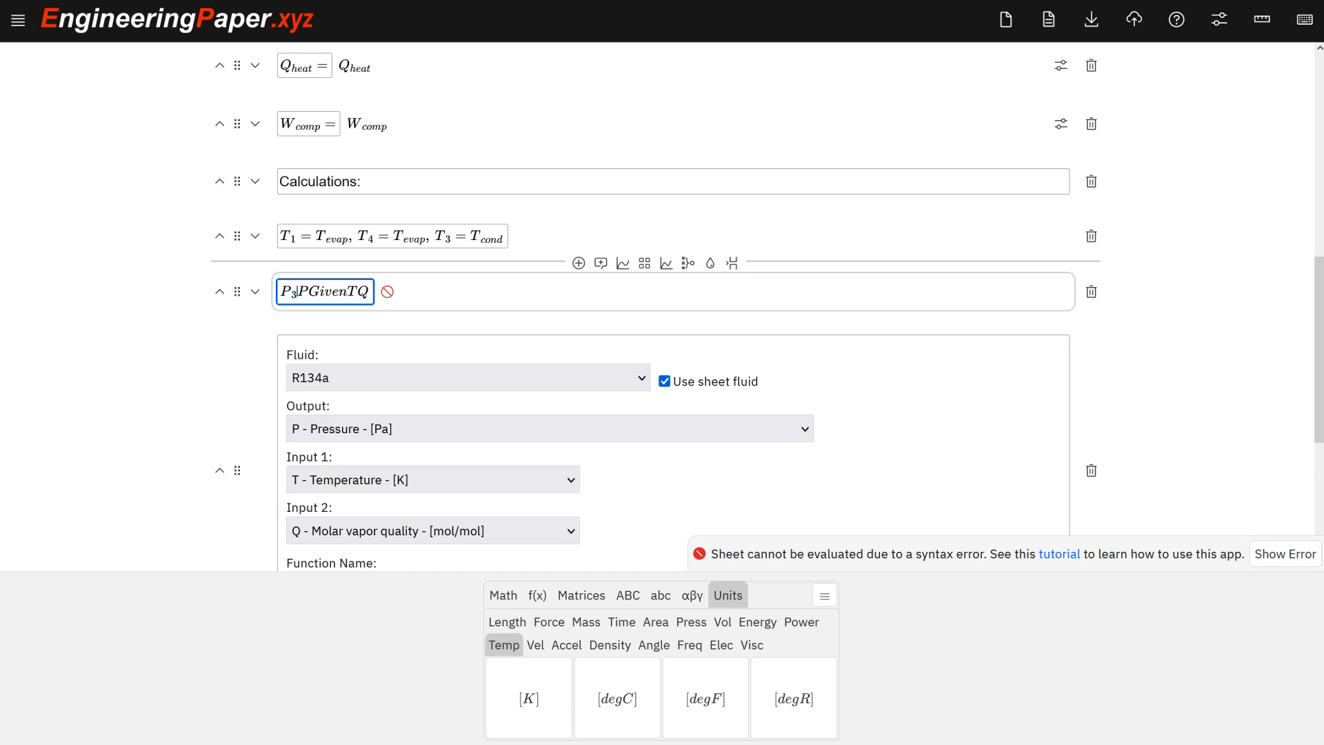
{"action": "type", "text": "="}
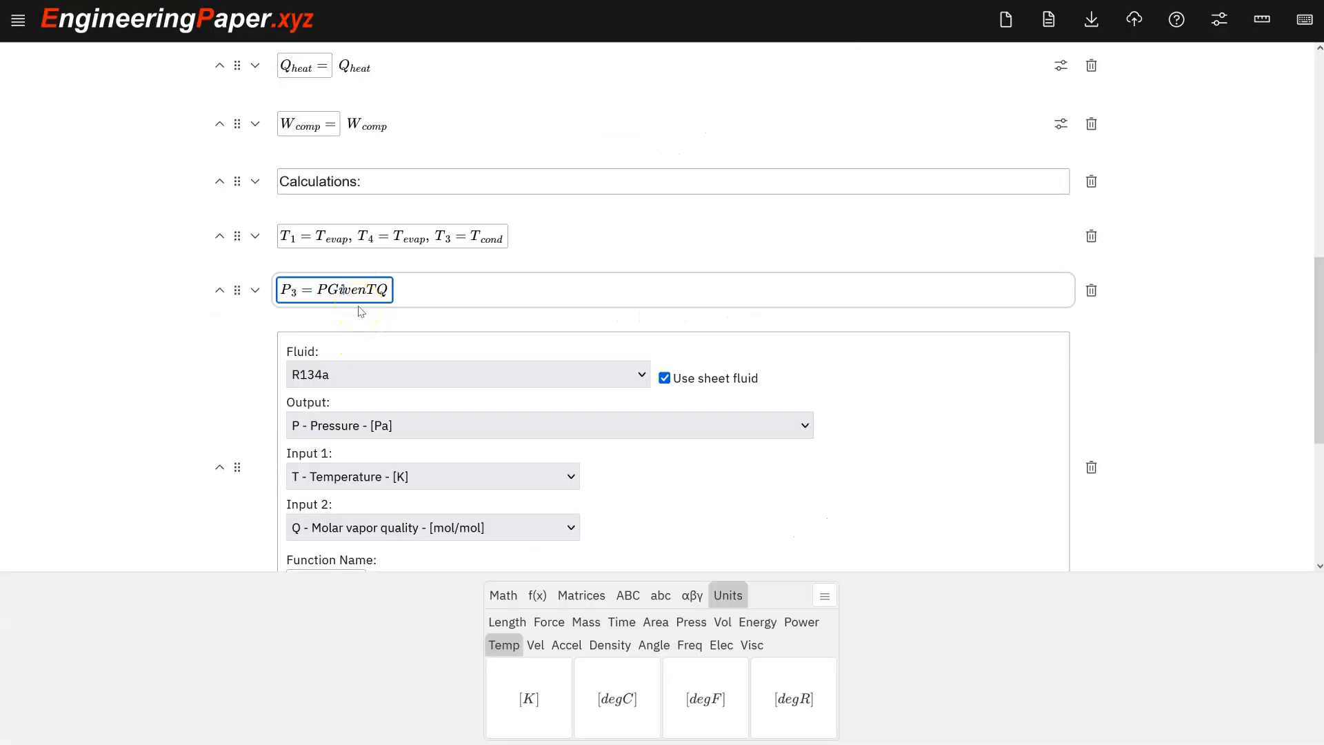
{"action": "type", "text": "(T_3,0)="}
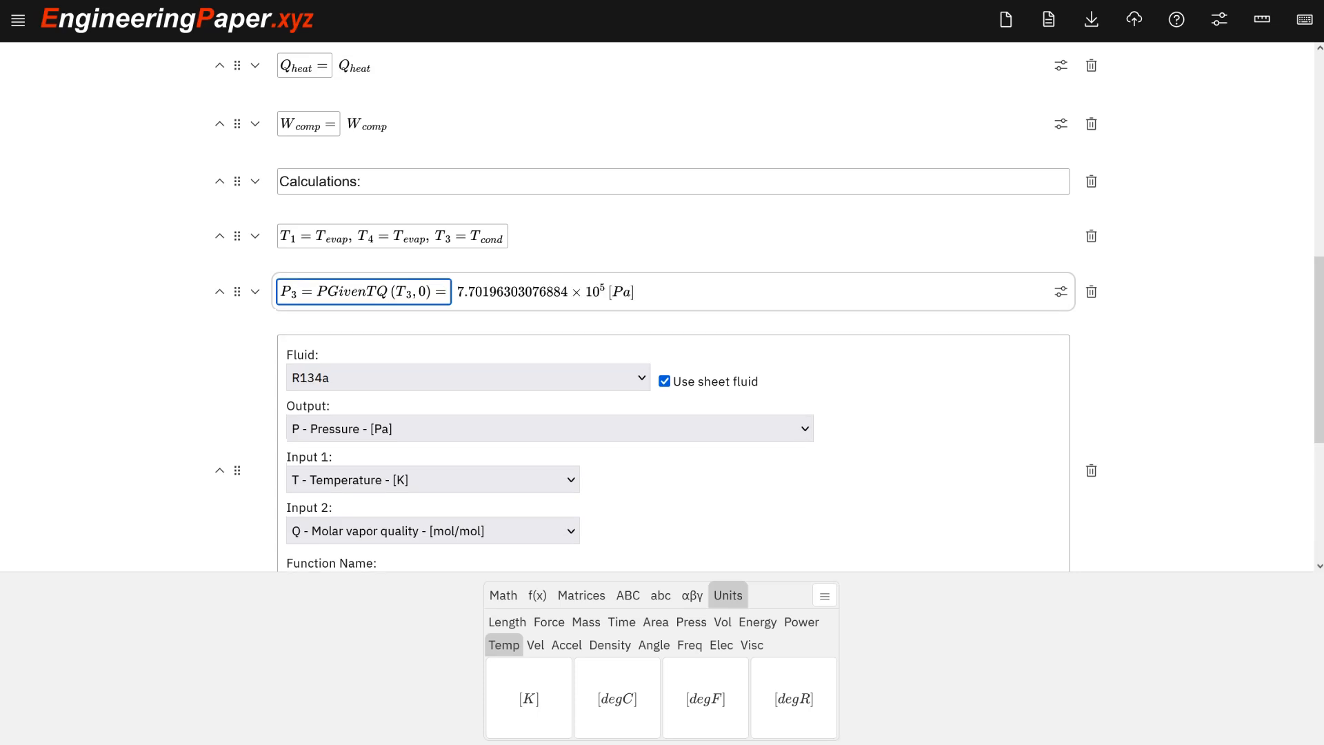
{"action": "type", "text": "[kPa"}
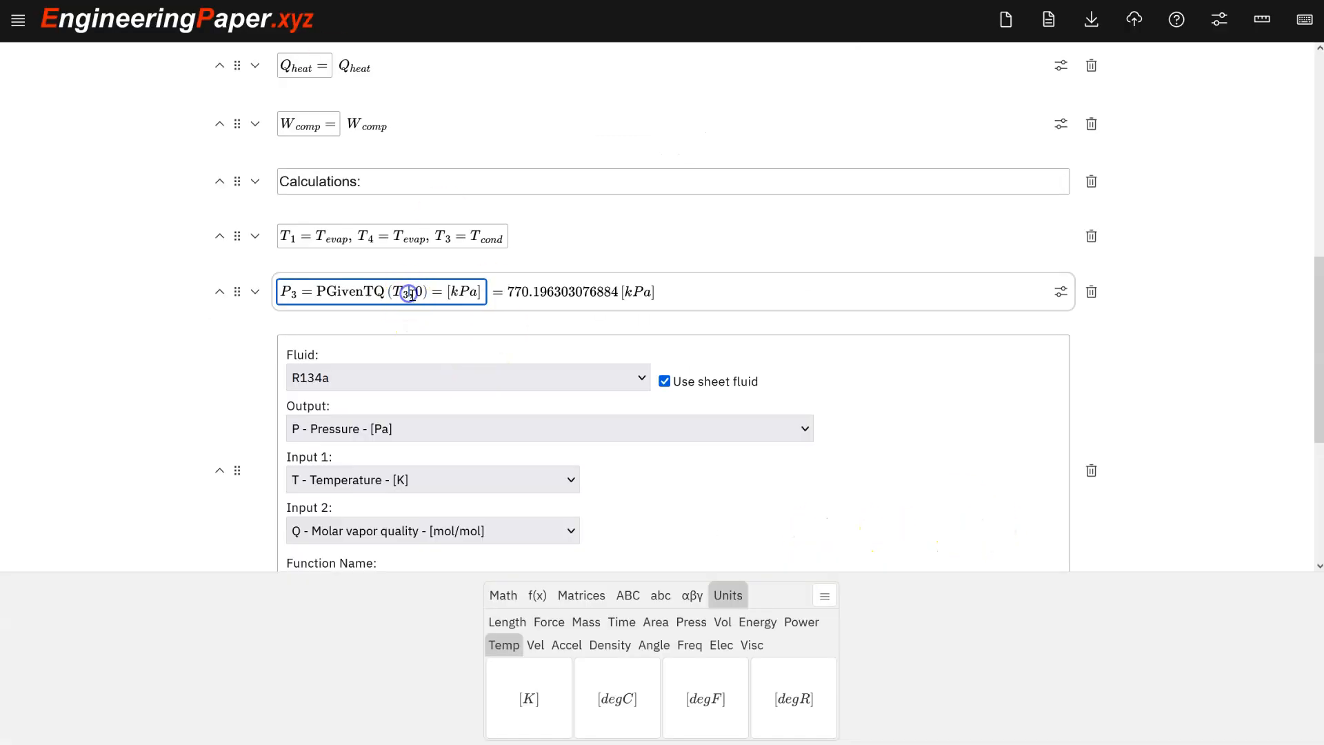
Add a new math cell defining P_2 = P_3.
{"action": "key", "text": "shift+Return"}
{"action": "type", "text": "P"}
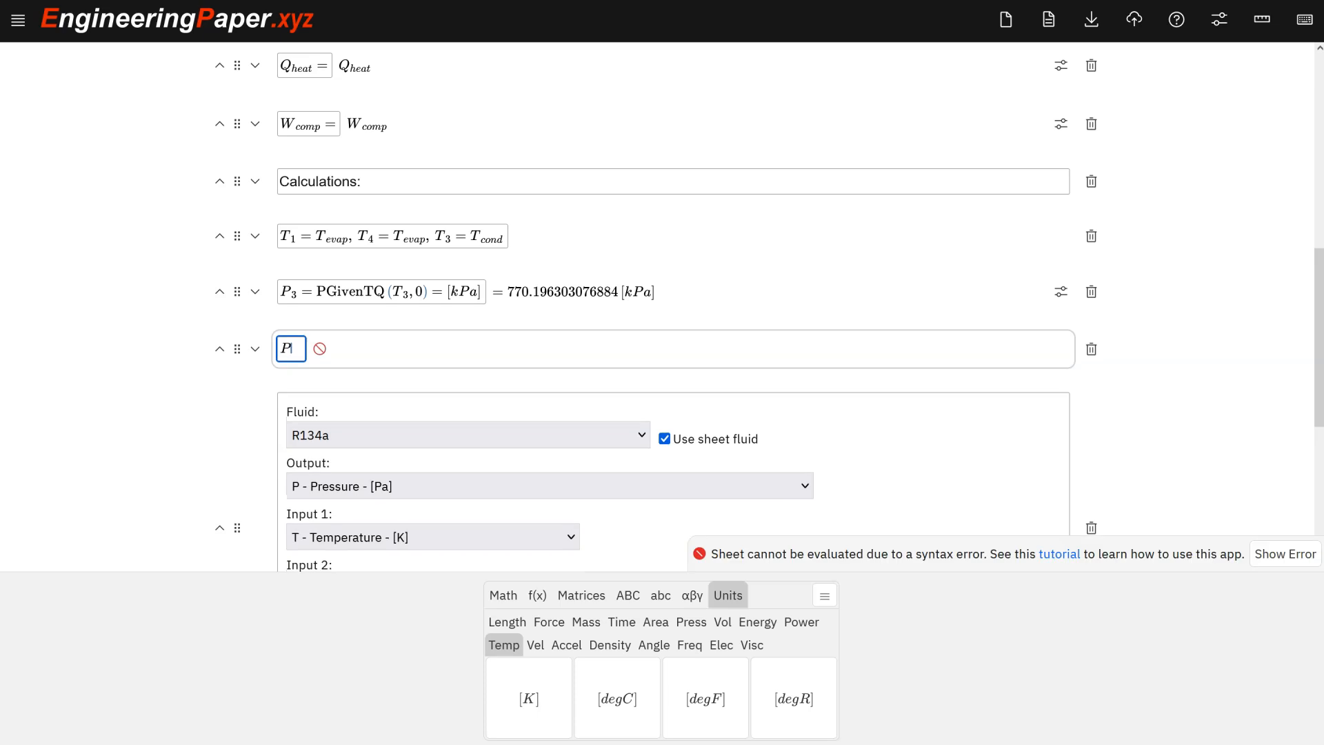
{"action": "type", "text": "_2=P_3"}
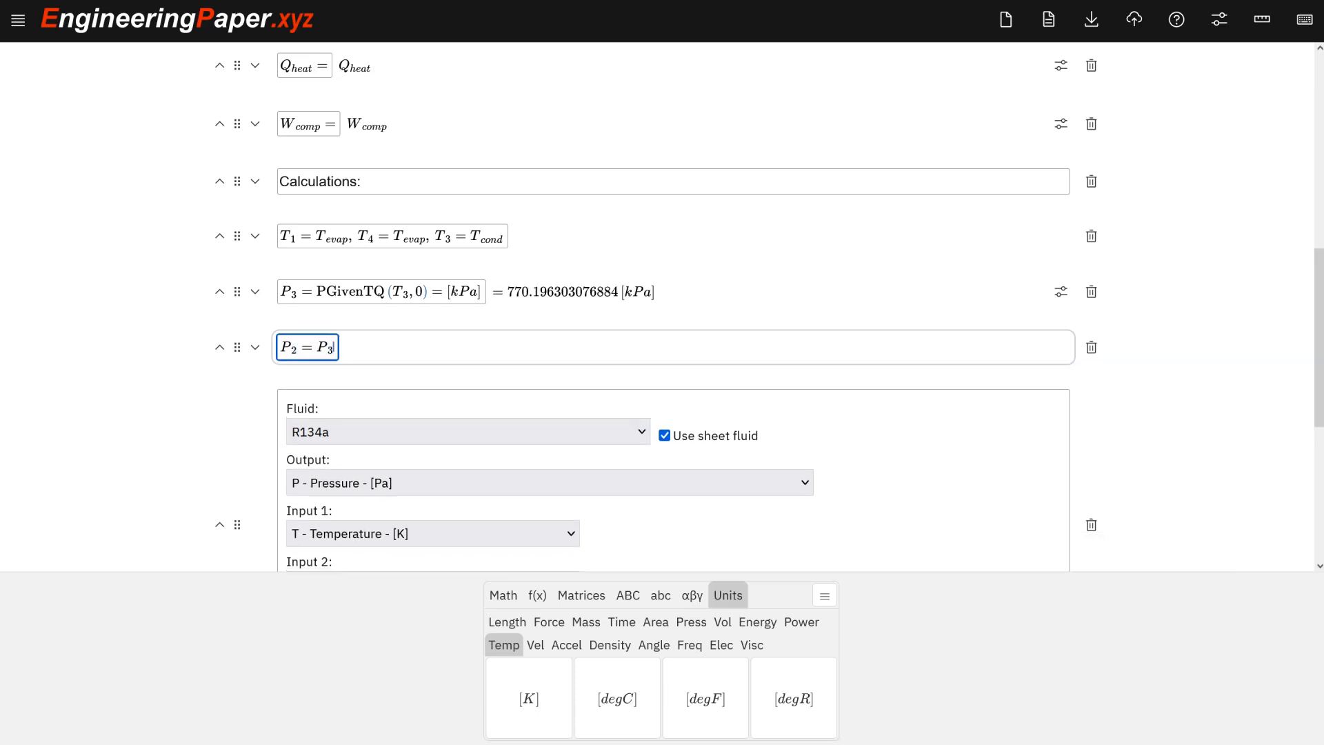
{"action": "key", "text": "shift+Return"}
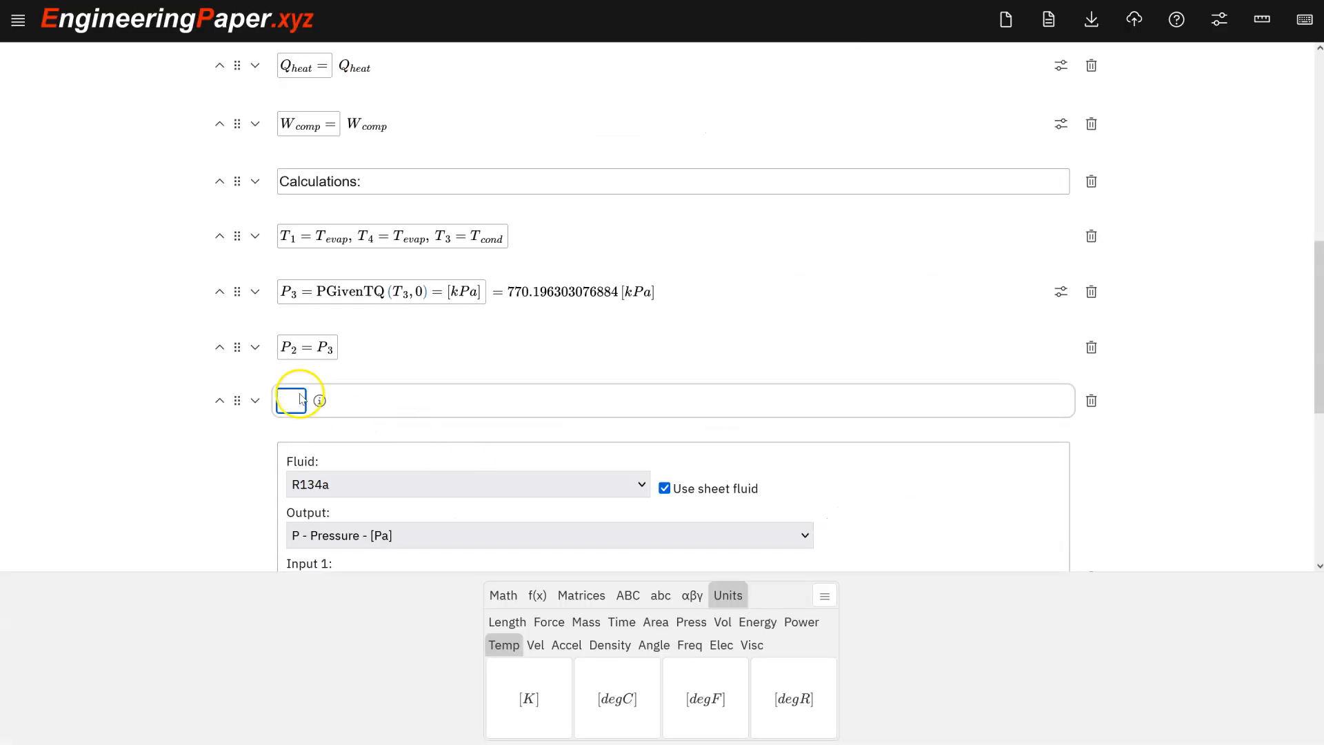
Add a math cell computing P_4 = PGivenTQ(T_1, 1) displayed in kPa.
{"action": "left_click", "coordinate": [289, 399]}
{"action": "type", "text": "P_4="}
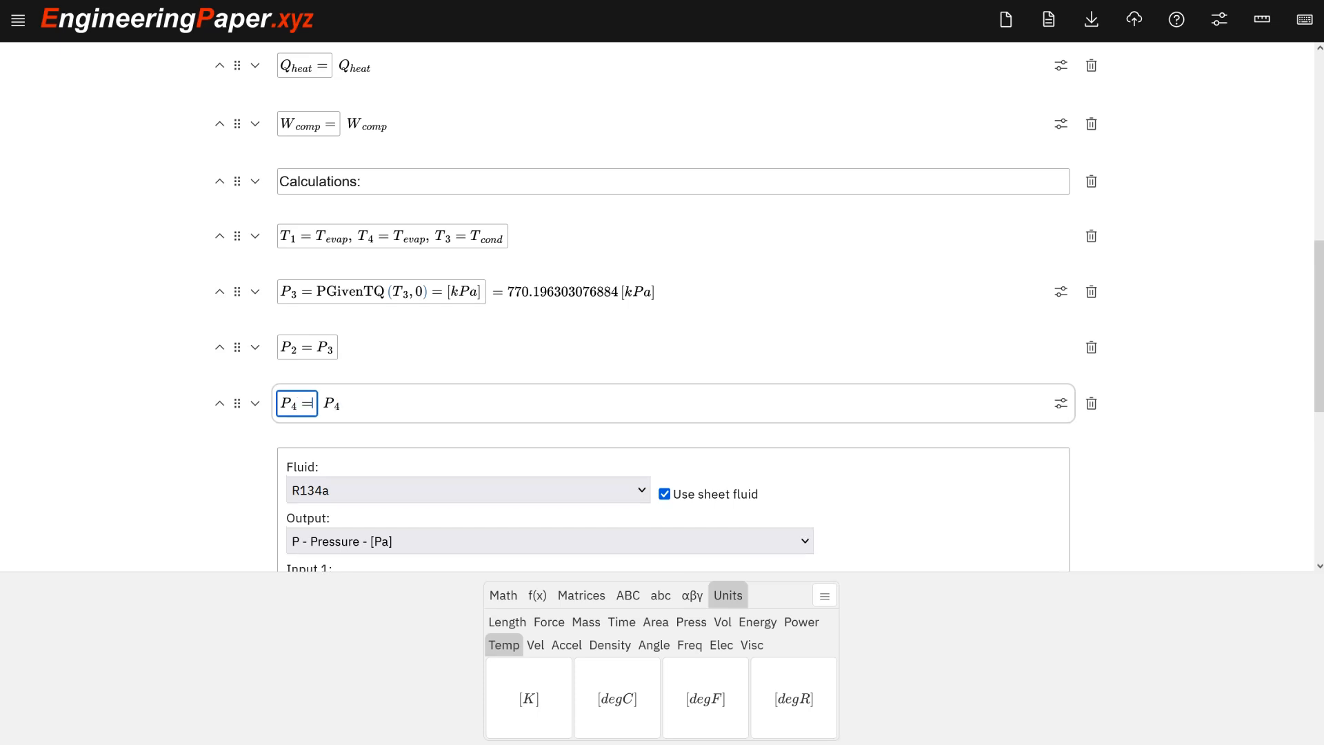
{"action": "type", "text": "PGivenTQ(T_1"}
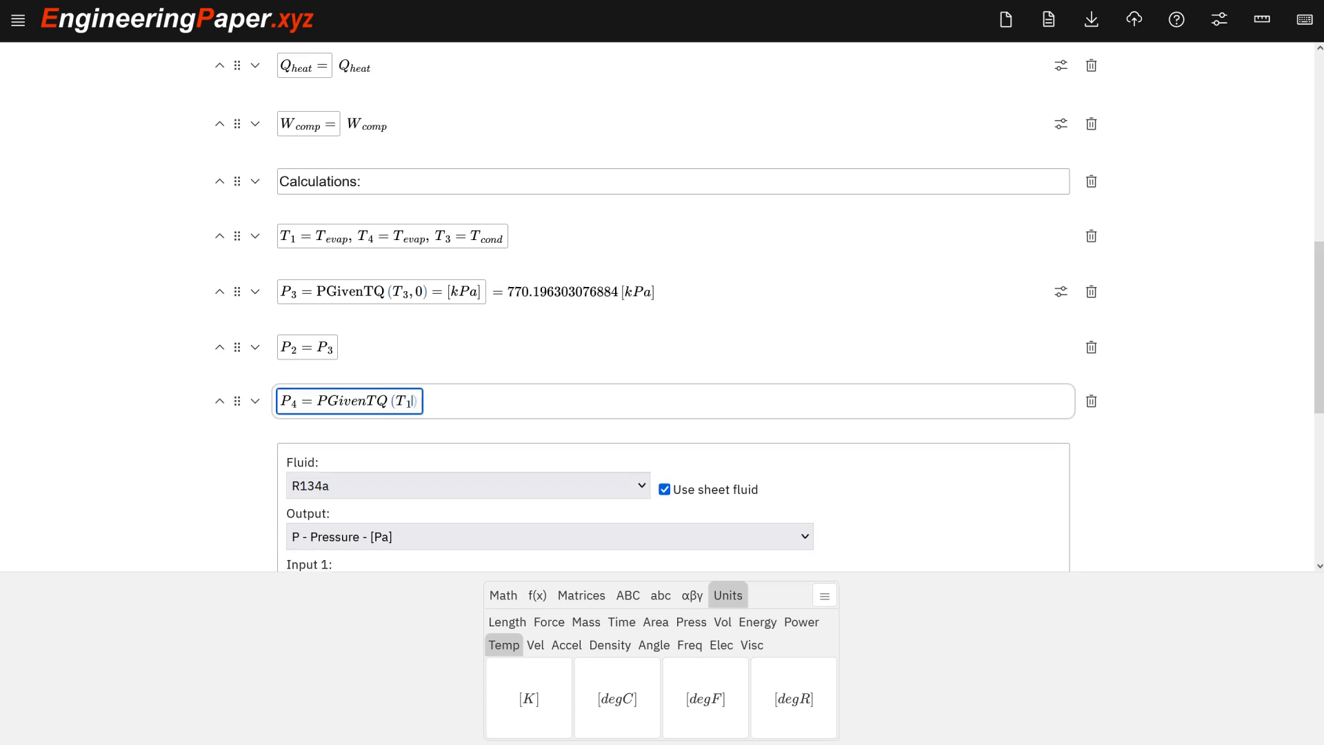
{"action": "type", "text": ",1)="}
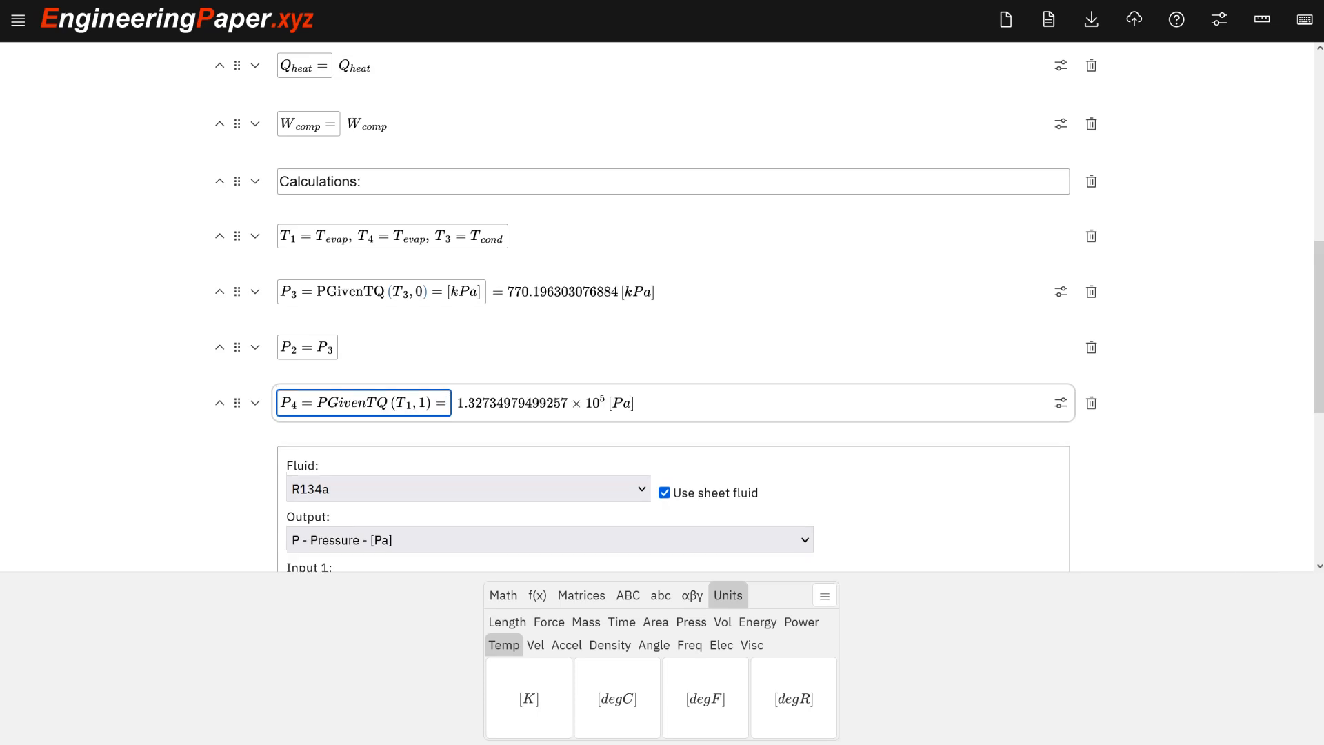
{"action": "type", "text": "[kPa"}
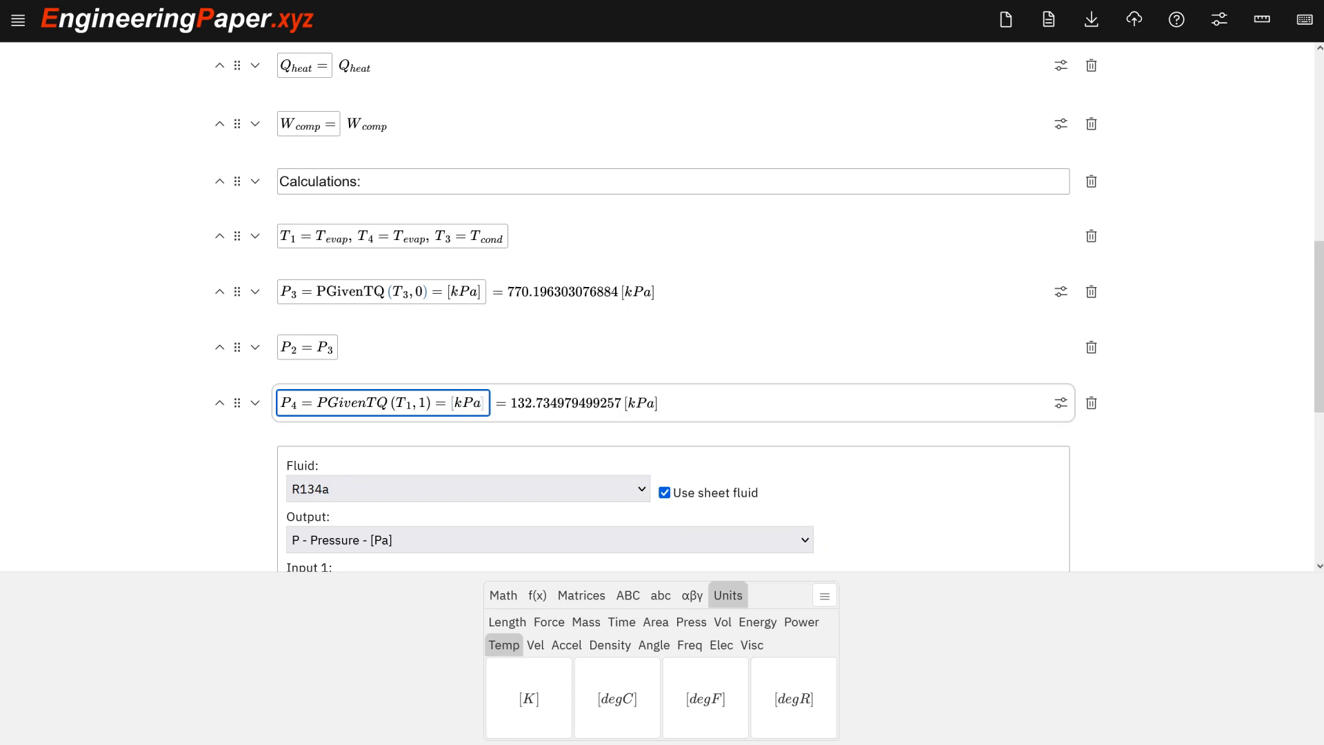
{"action": "key", "text": "Right"}
Insert an empty cell below and rename the PGivenTQ(T_1, 1) result from P_4 to P_1.
{"action": "mouse_move", "coordinate": [411, 383]}
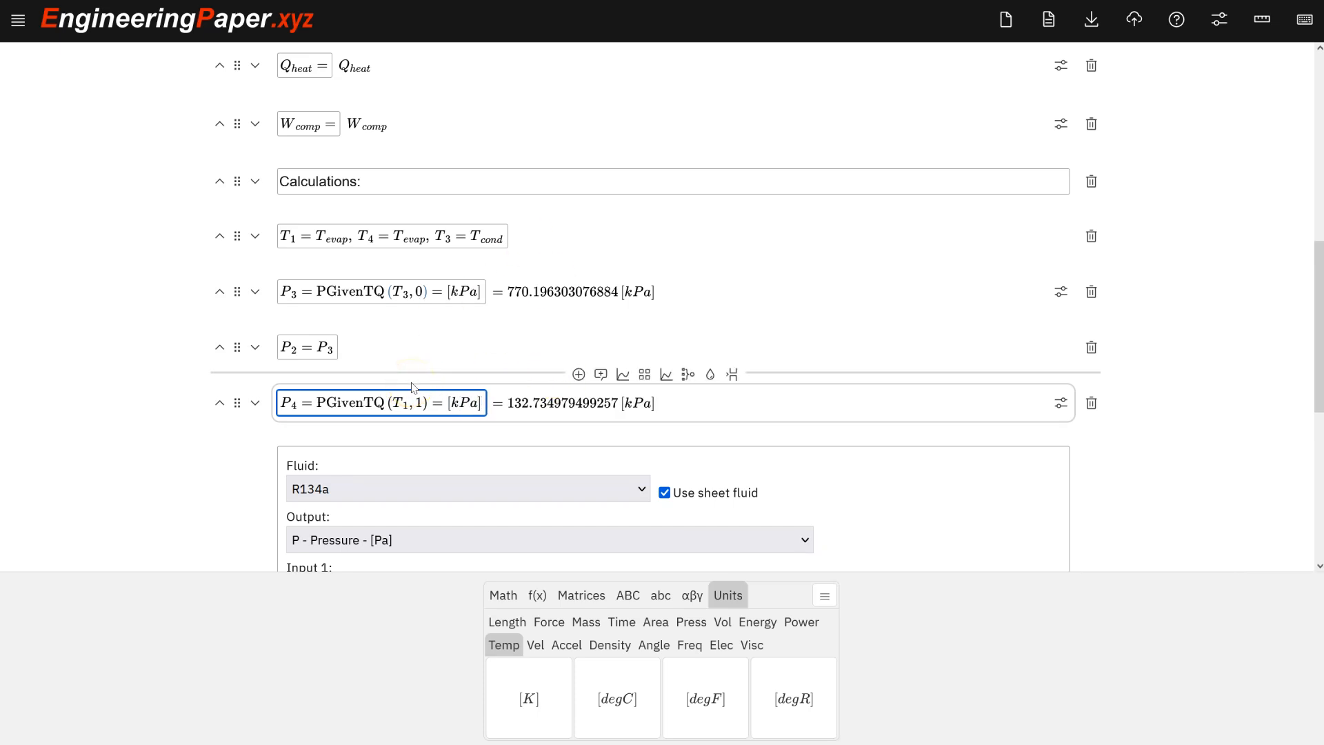
{"action": "key", "text": "shift+Return"}
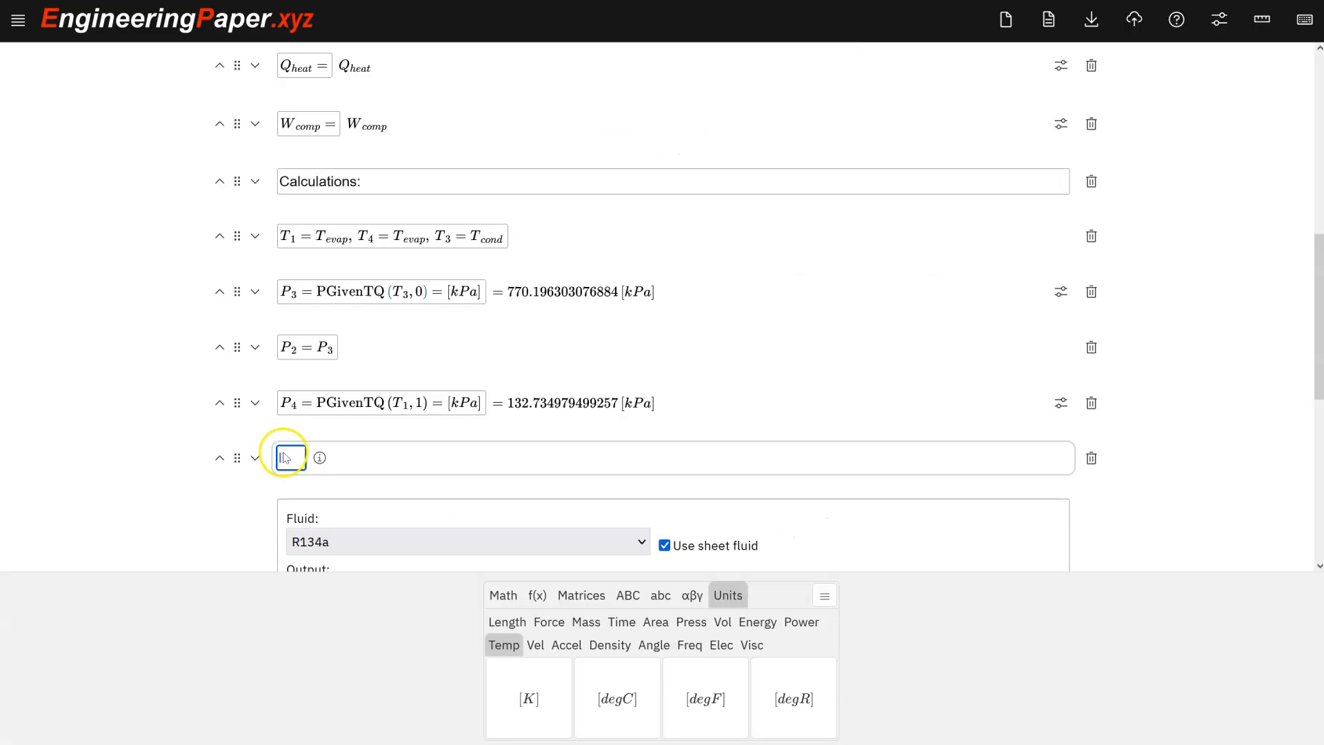
{"action": "left_click", "coordinate": [296, 404]}
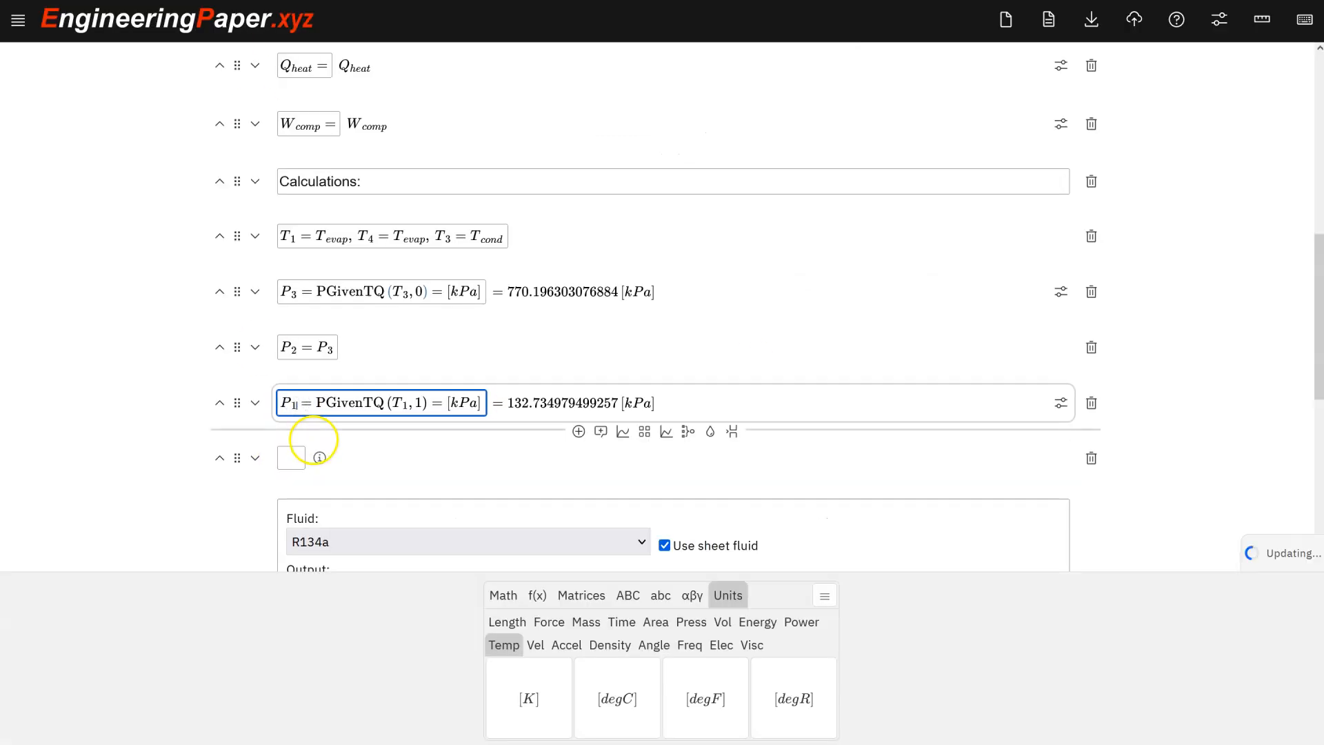
{"action": "key", "text": "BackSpace"}
{"action": "type", "text": "1"}
Define P_4 = P_1 in the new math cell.
{"action": "left_click", "coordinate": [292, 458]}
{"action": "type", "text": "P"}
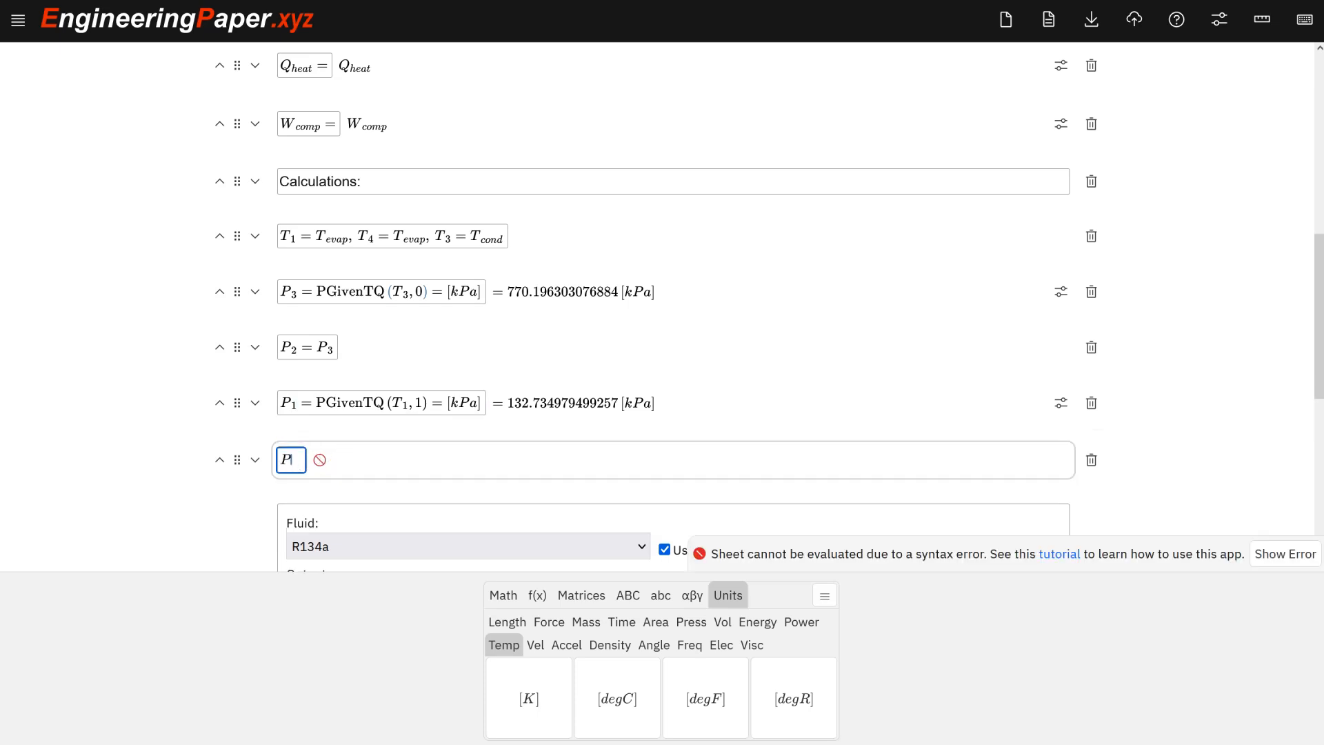
{"action": "type", "text": "_4=P_1"}
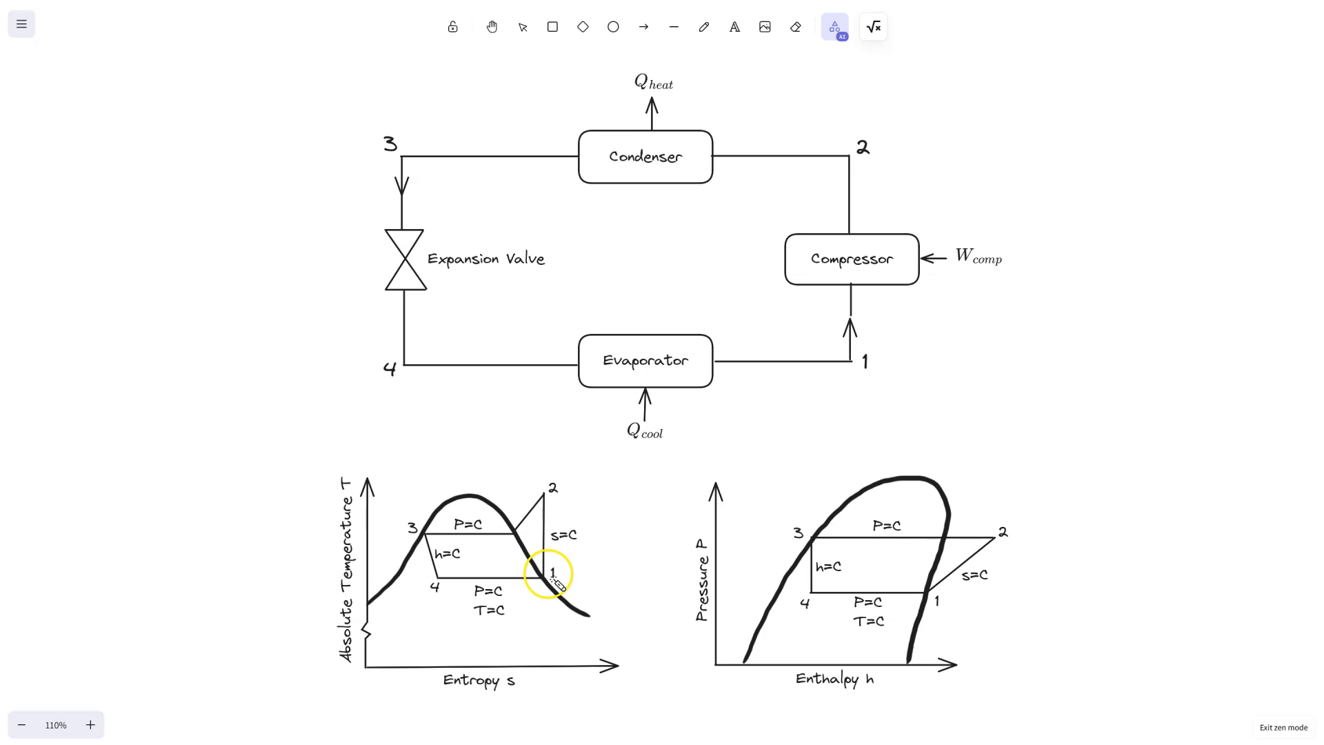
{"action": "left_click", "coordinate": [301, 0]}
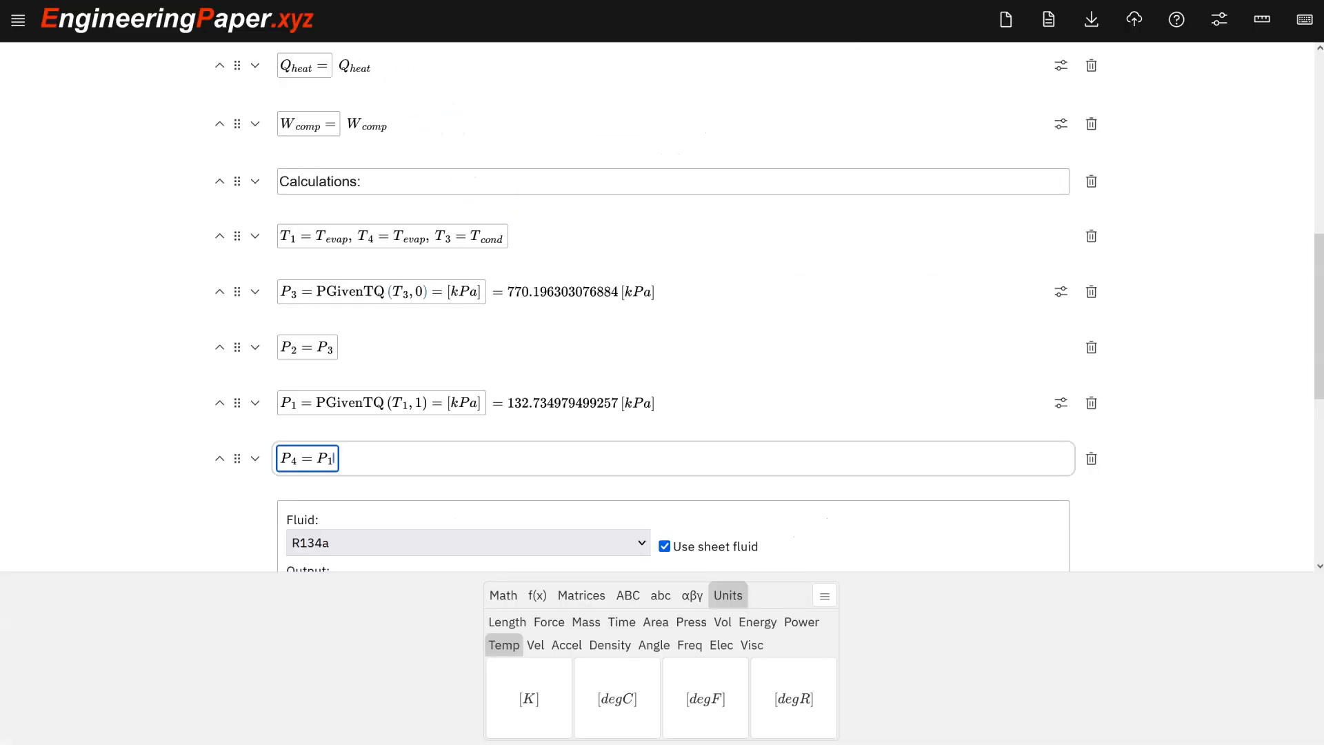
Add a new math cell beginning s_1 = for the state 1 entropy.
{"action": "key", "text": "shift+Return"}
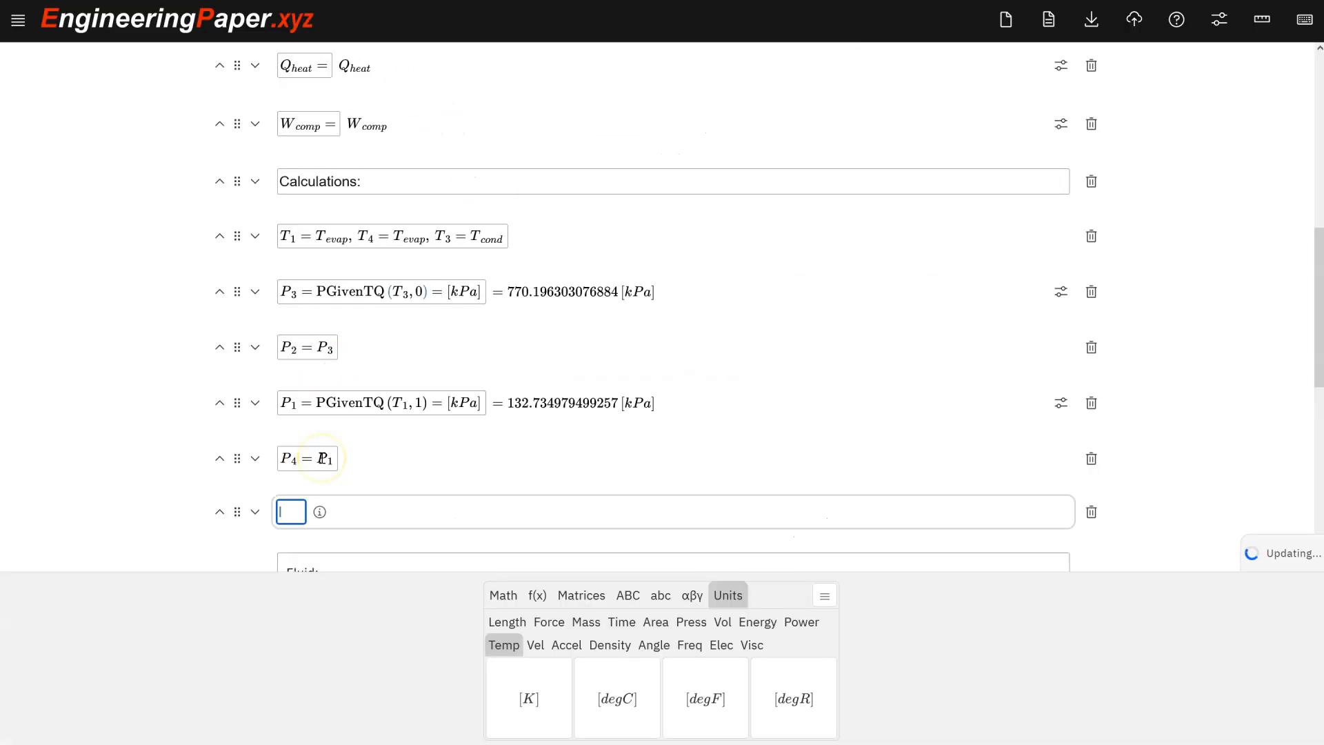
{"action": "type", "text": "s_1 ="}
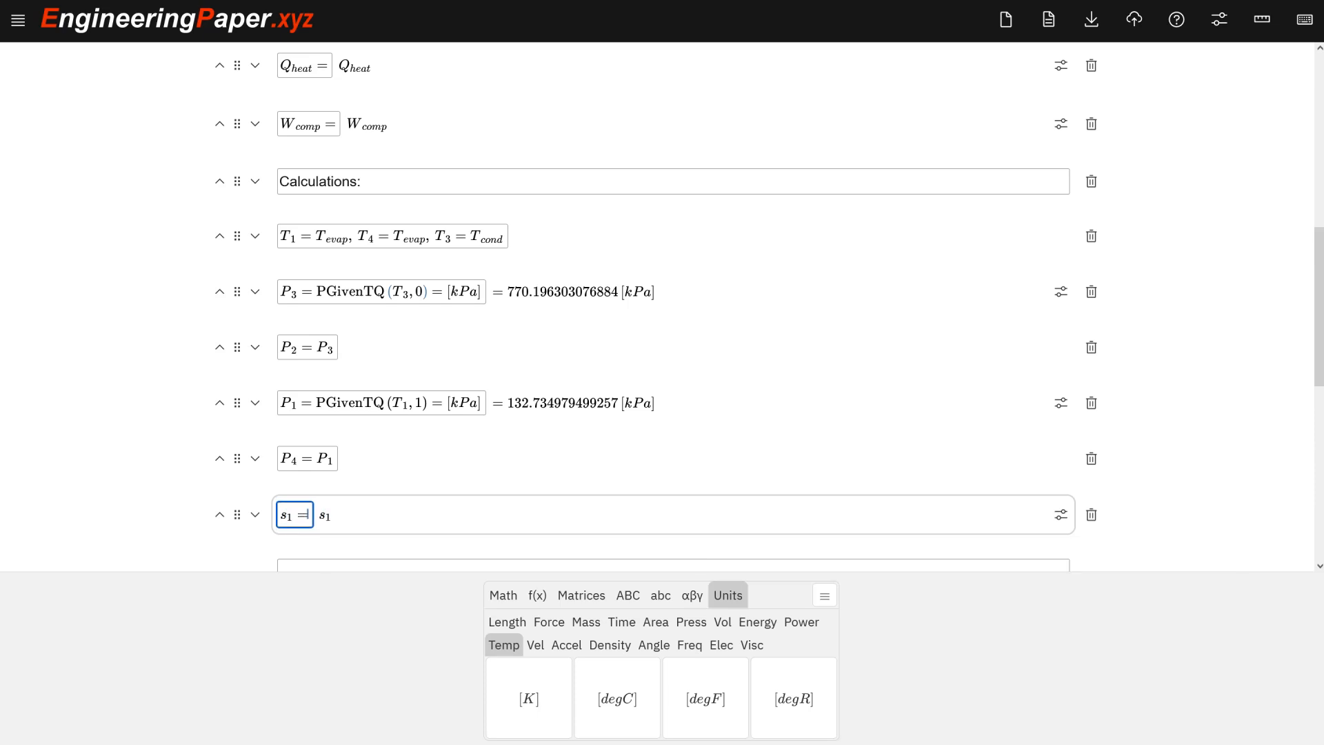
Insert a new fluid function cell and set it to use the sheet fluid.
{"action": "scroll", "coordinate": [346, 414], "scroll_direction": "down", "scroll_amount": 6}
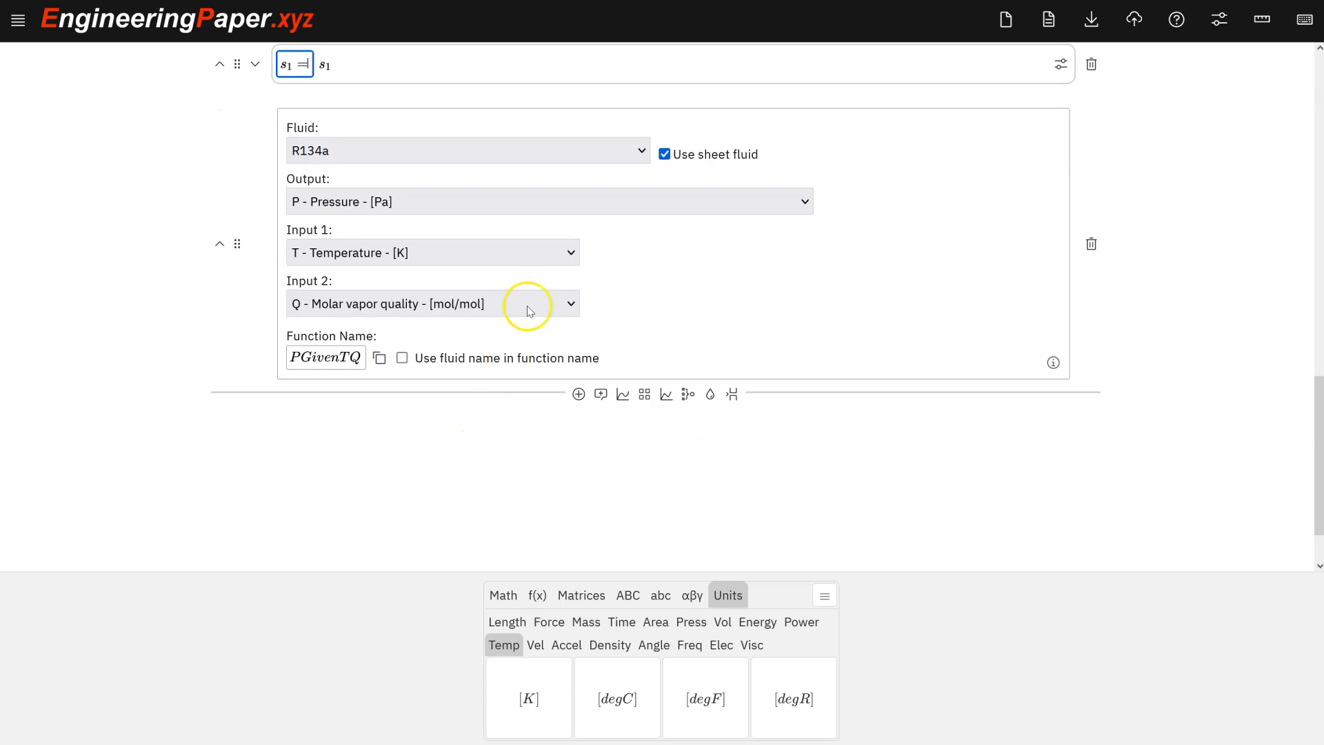
{"action": "left_click", "coordinate": [710, 394]}
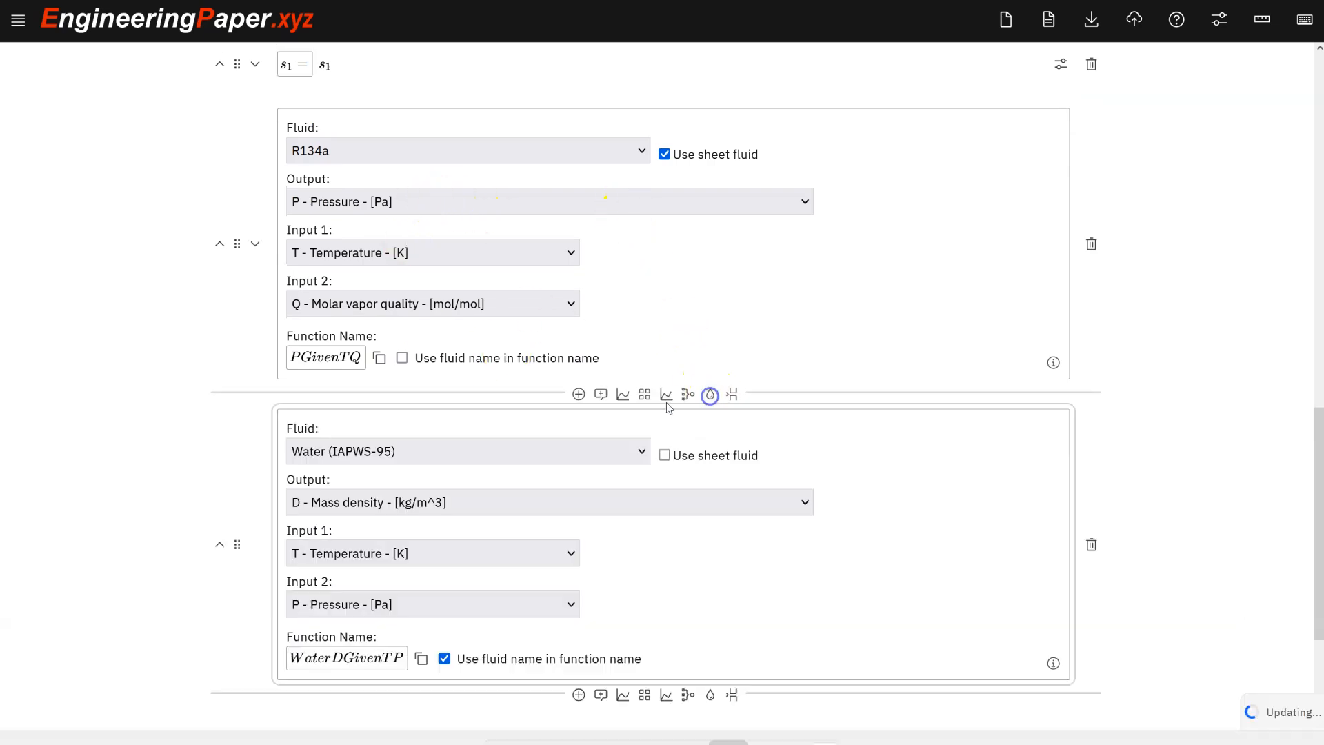
{"action": "scroll", "coordinate": [480, 453], "scroll_direction": "down", "scroll_amount": 3}
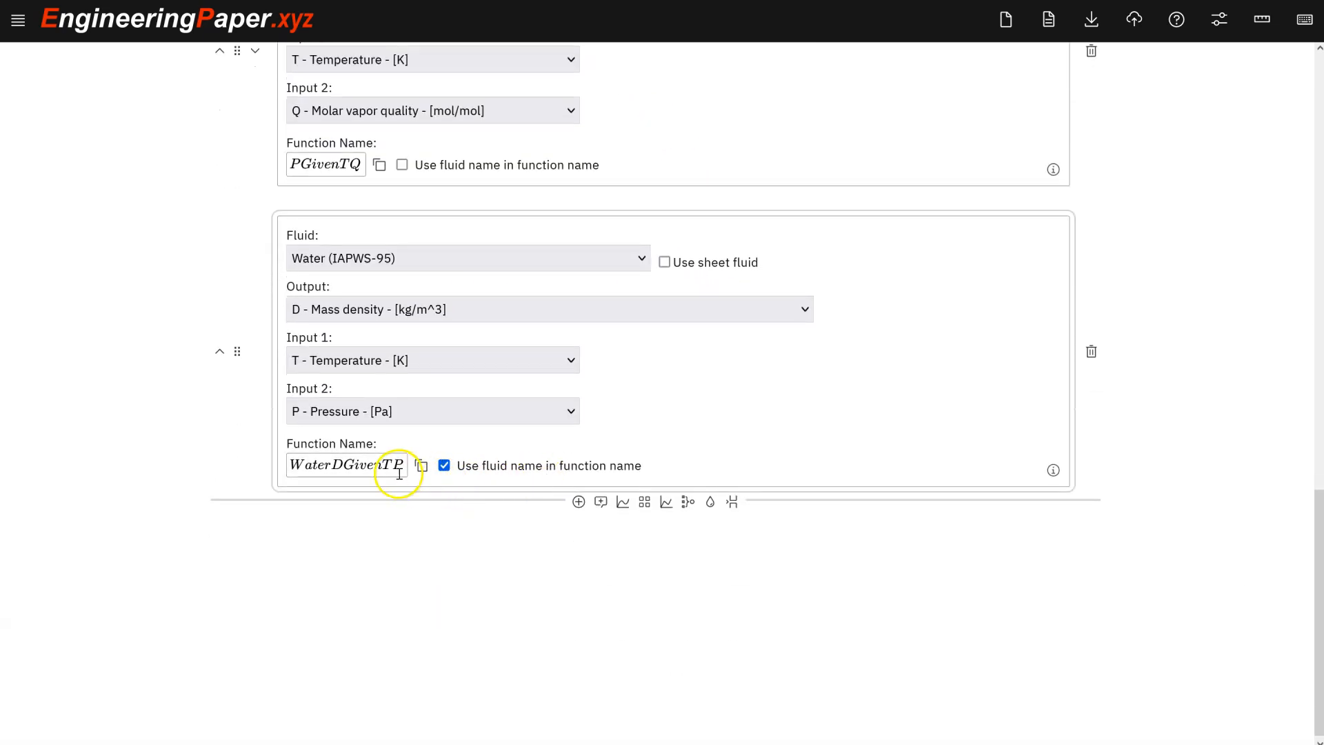
{"action": "scroll", "coordinate": [632, 254], "scroll_direction": "up", "scroll_amount": 4}
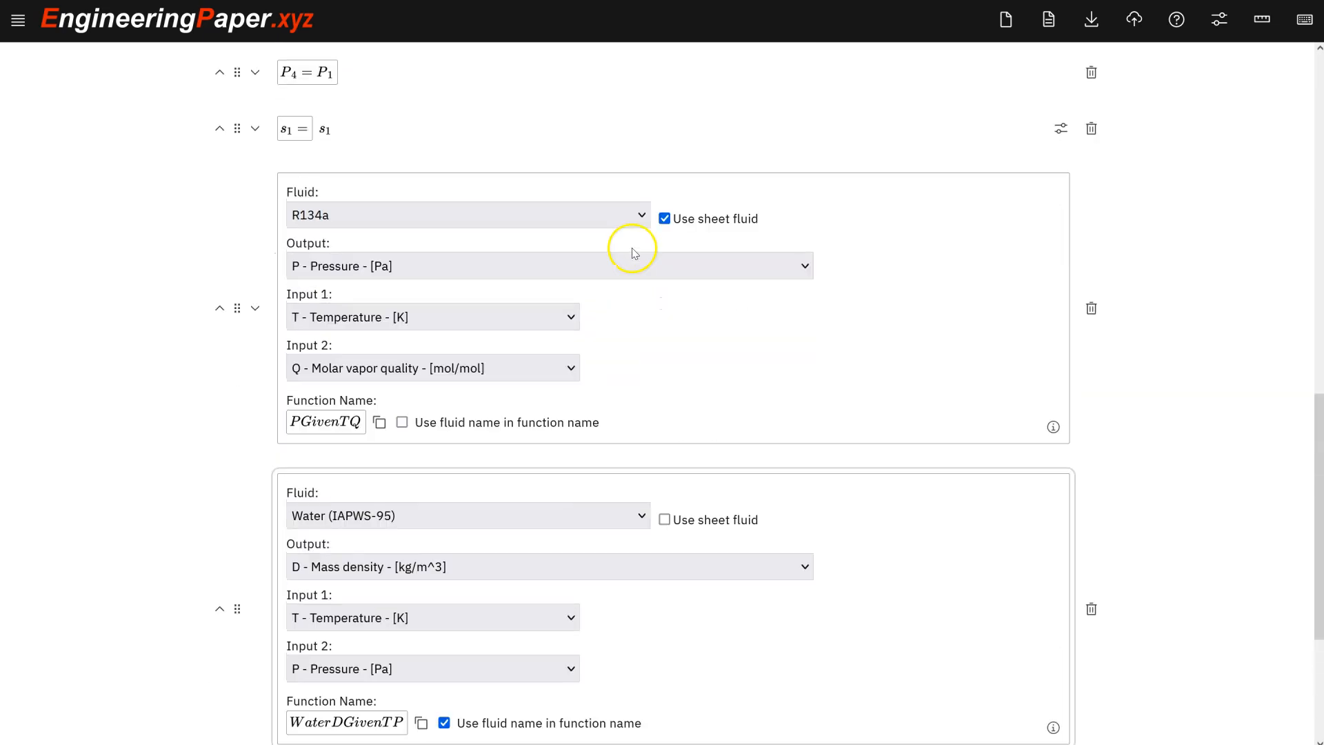
{"action": "left_click", "coordinate": [665, 519]}
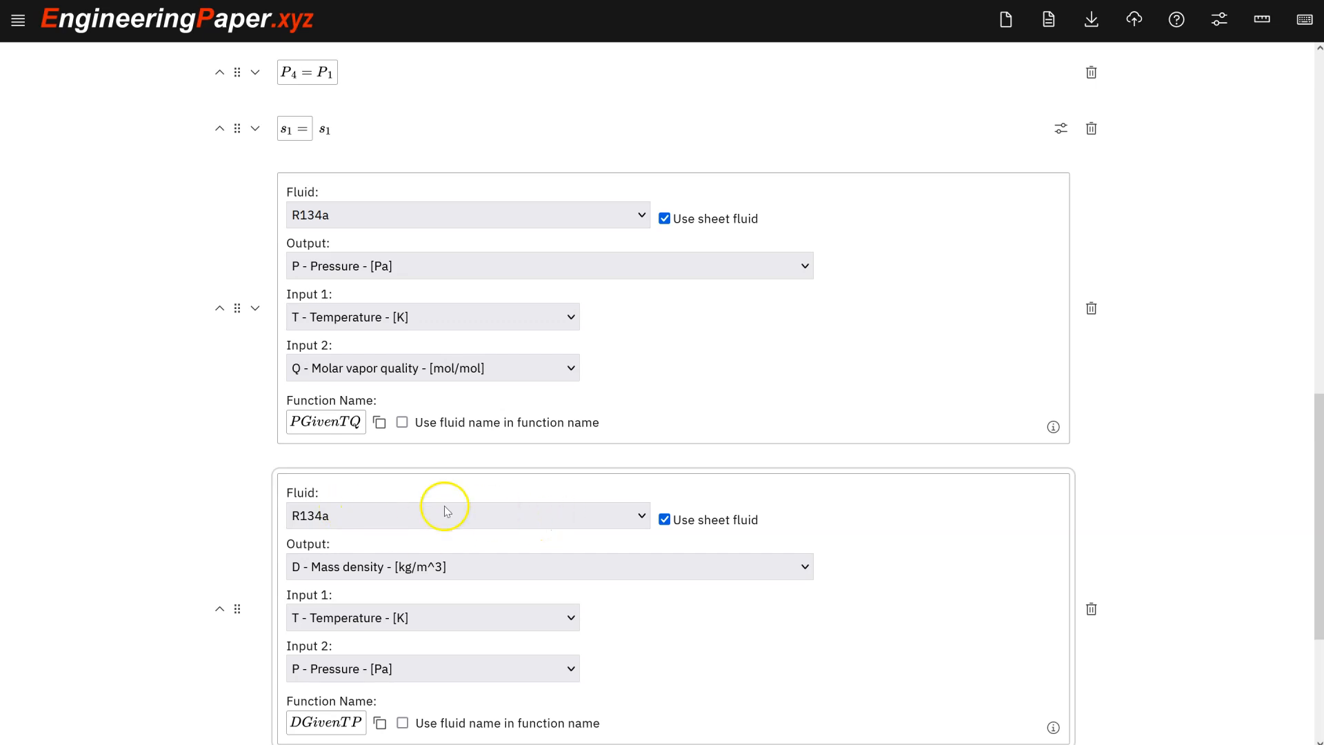
{"action": "scroll", "coordinate": [405, 507], "scroll_direction": "down", "scroll_amount": 4}
{"action": "scroll", "coordinate": [473, 399], "scroll_direction": "up", "scroll_amount": 3}
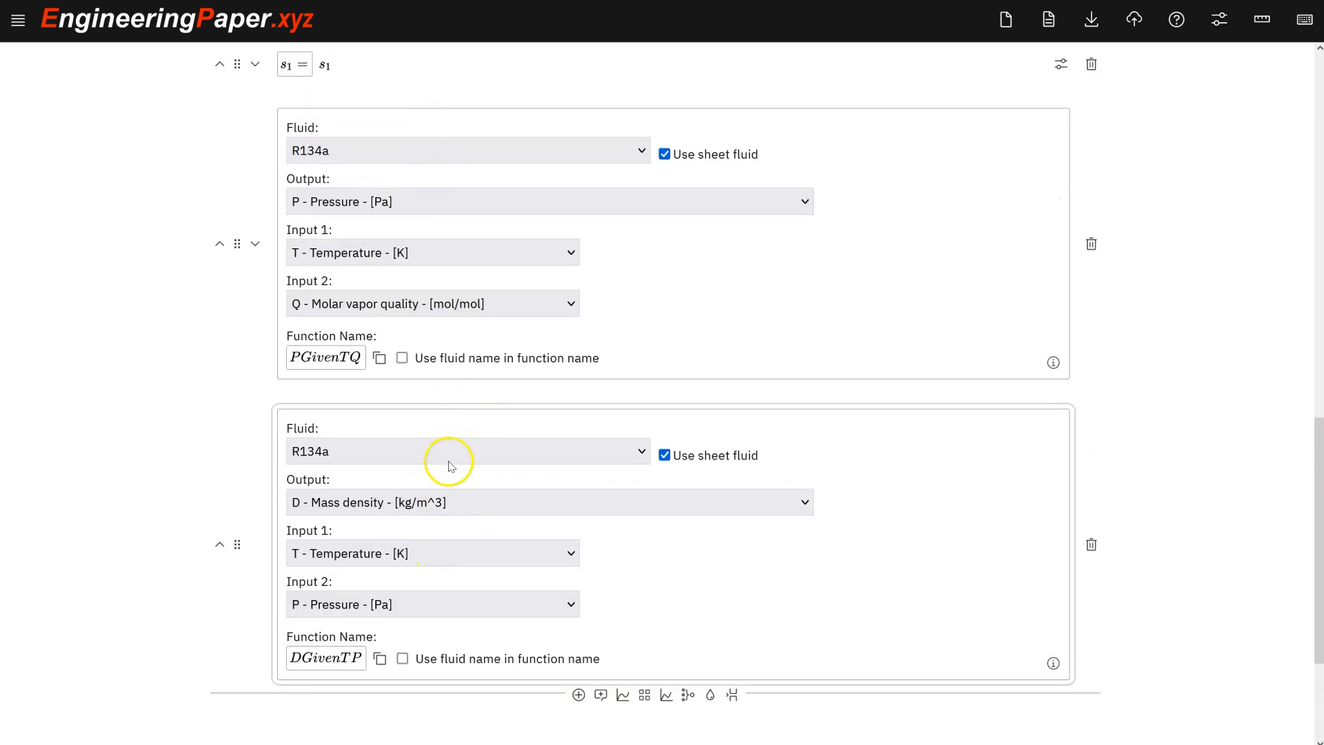
{"action": "scroll", "coordinate": [455, 434], "scroll_direction": "down", "scroll_amount": 2}
Set the new fluid function's output to S - Mass specific entropy and Input 2 to Q - Molar vapor quality.
{"action": "left_click", "coordinate": [439, 374]}
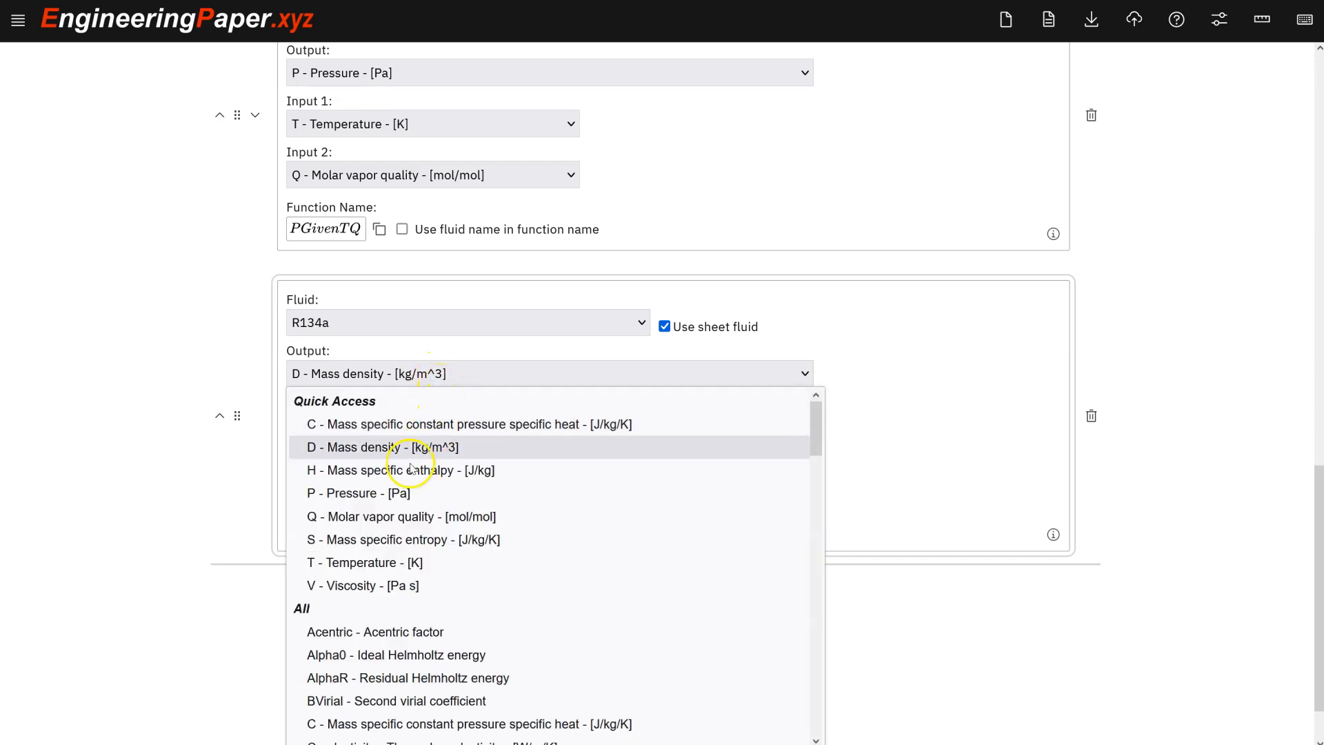
{"action": "left_click", "coordinate": [379, 539]}
{"action": "scroll", "coordinate": [428, 407], "scroll_direction": "down", "scroll_amount": 1}
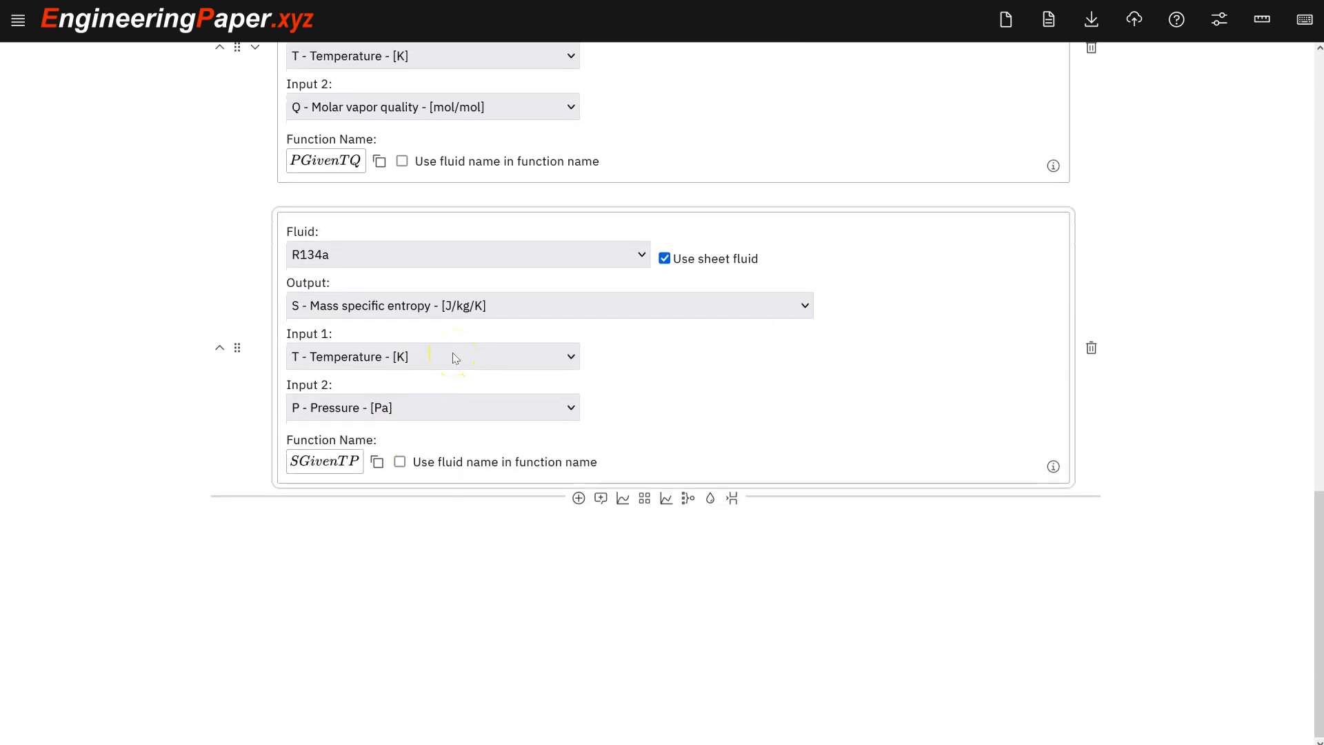
{"action": "left_click", "coordinate": [433, 362]}
{"action": "left_click", "coordinate": [458, 411]}
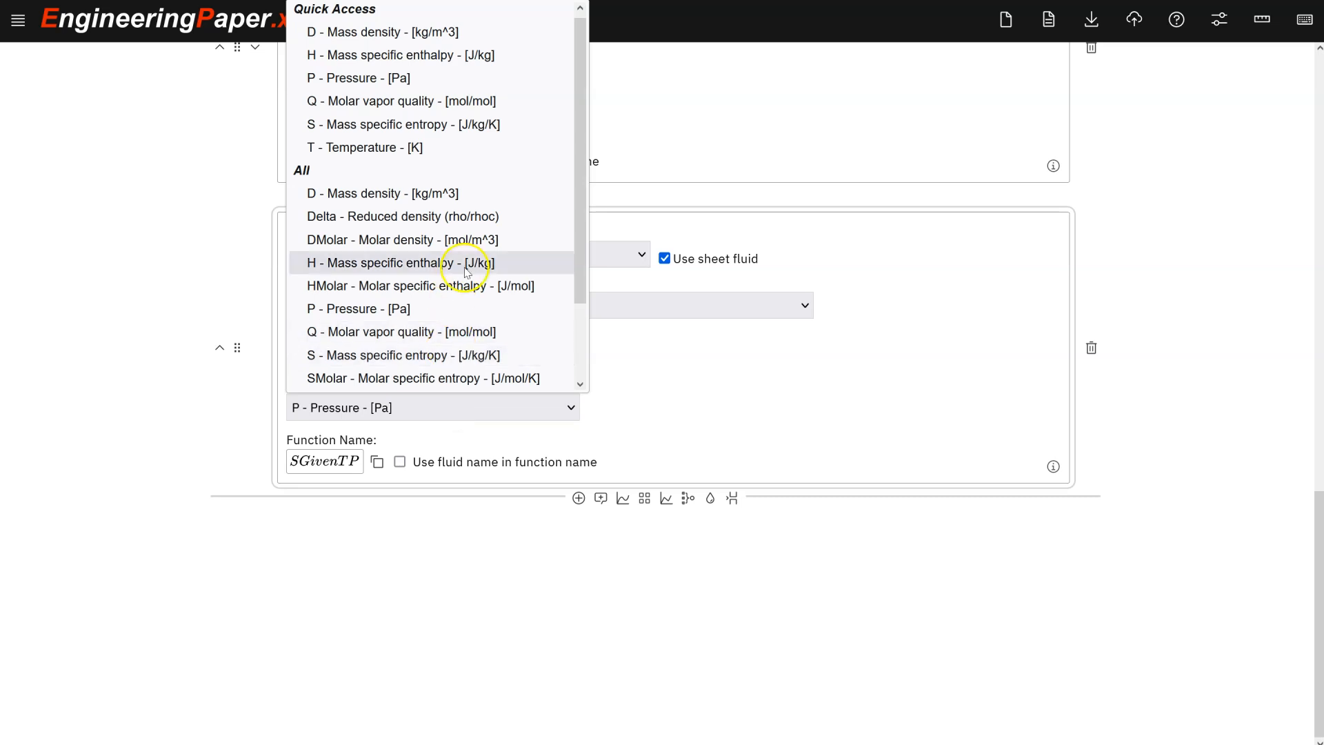
{"action": "left_click", "coordinate": [467, 101]}
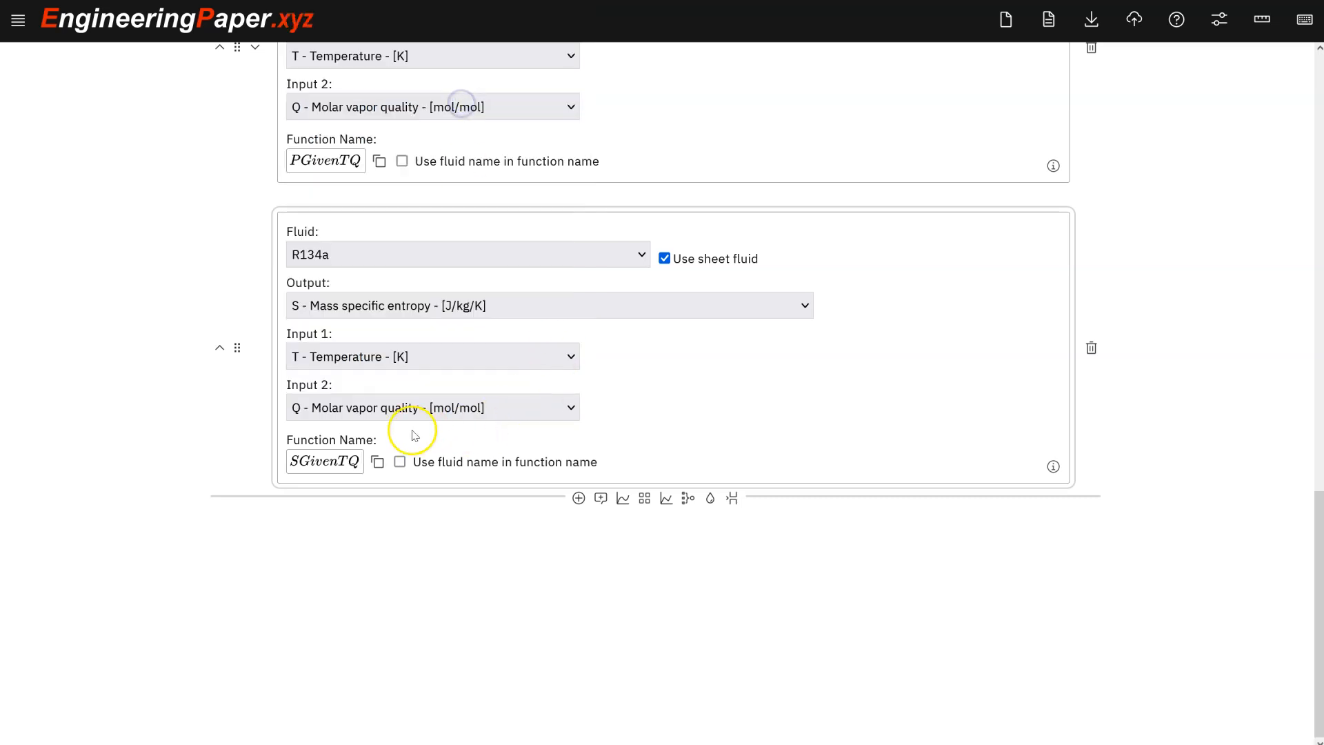
Copy the SGivenTQ function name and complete s_1 = SGivenTQ(T_1, 1) displayed in kJ/(kg·K).
{"action": "left_click", "coordinate": [376, 462]}
{"action": "scroll", "coordinate": [562, 349], "scroll_direction": "up", "scroll_amount": 5}
{"action": "left_click", "coordinate": [324, 260]}
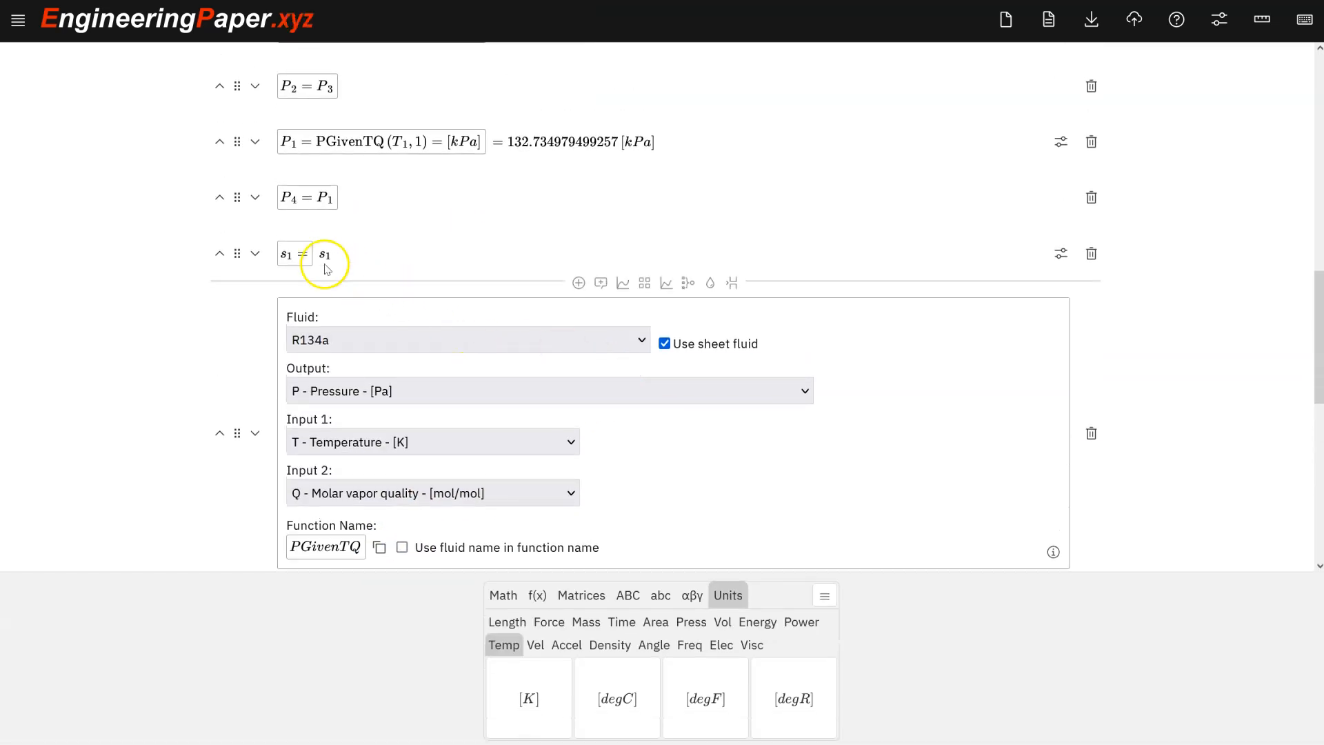
{"action": "left_click_drag", "start_coordinate": [308, 253], "coordinate": [316, 256]}
{"action": "key", "text": "Right"}
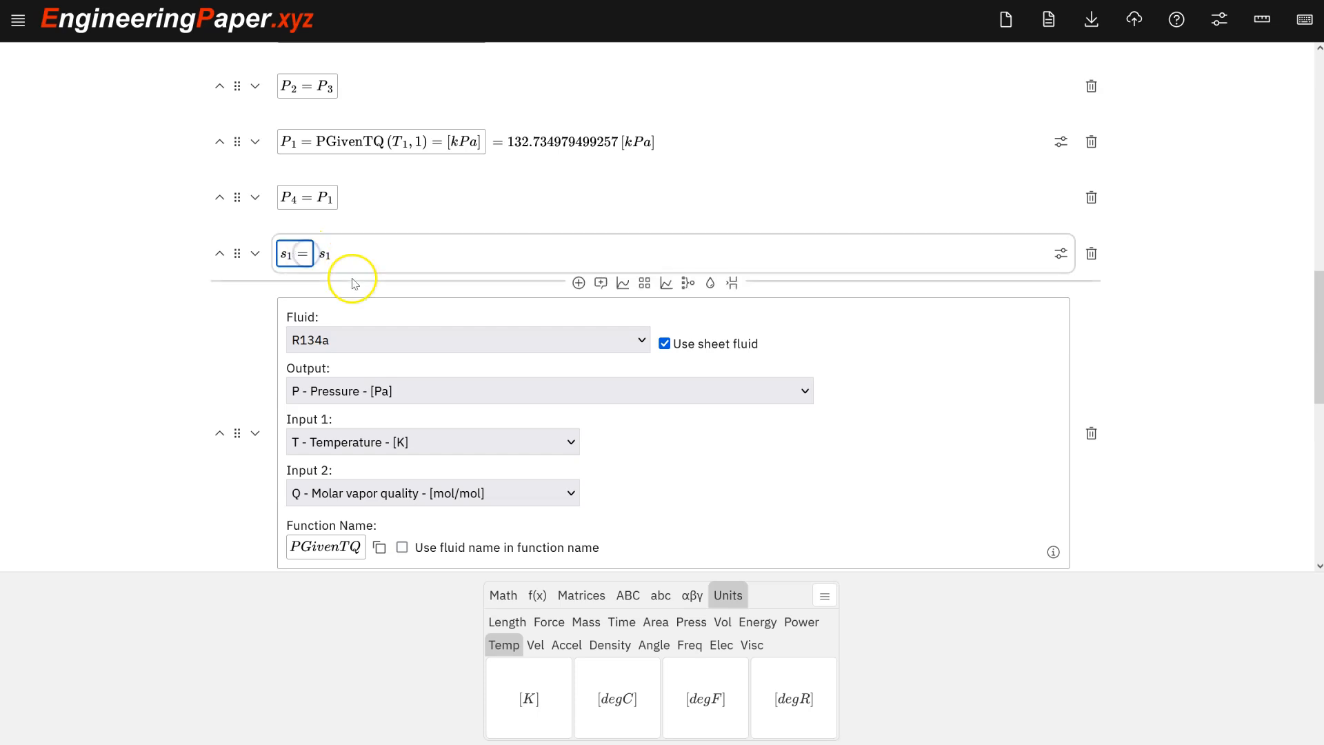
{"action": "key", "text": "ctrl+v"}
{"action": "type", "text": "("}
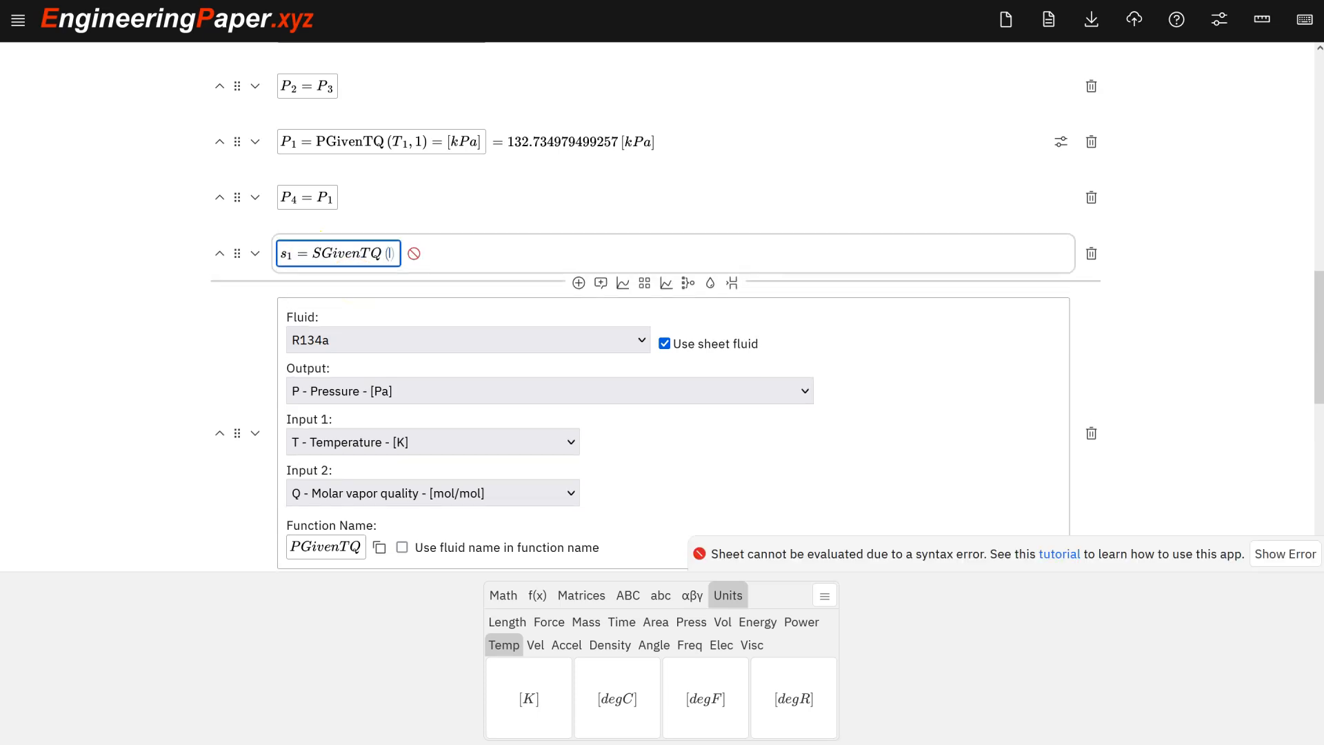
{"action": "type", "text": "T_1,1"}
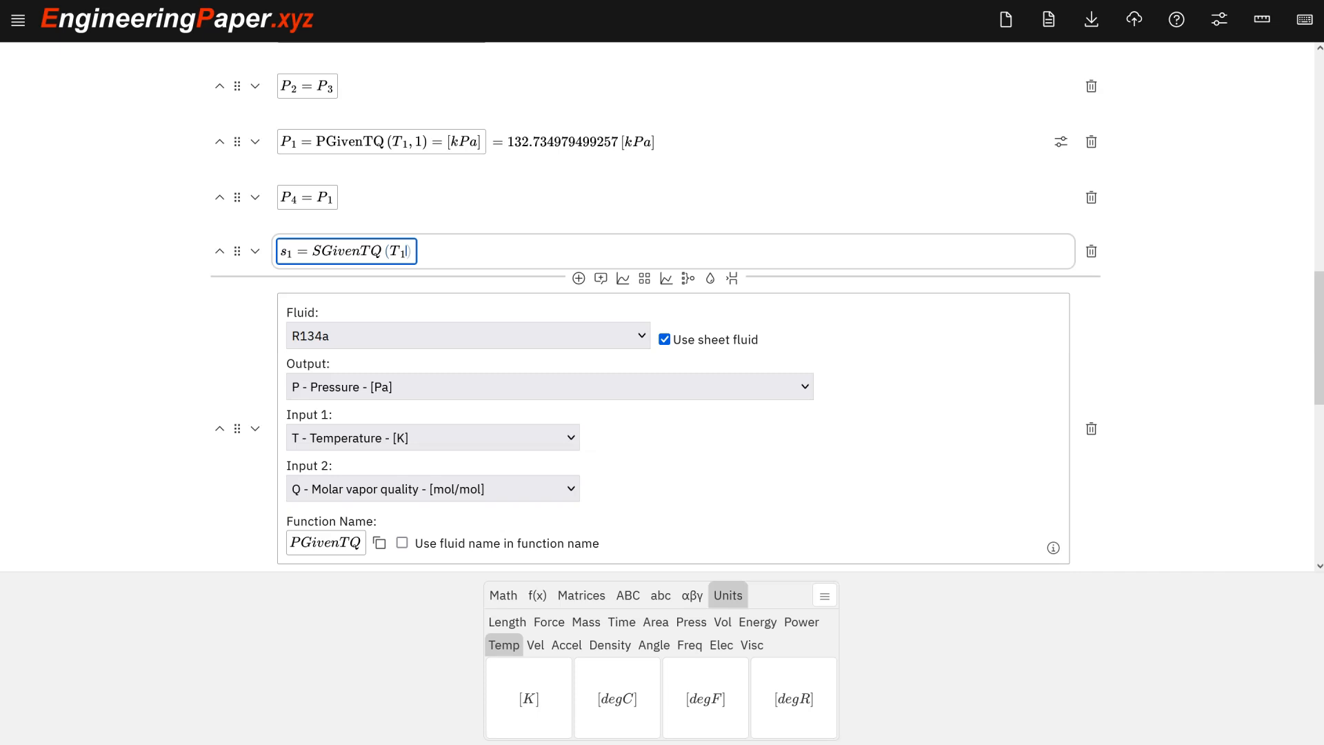
{"action": "type", "text": ")=[kJ/kg"}
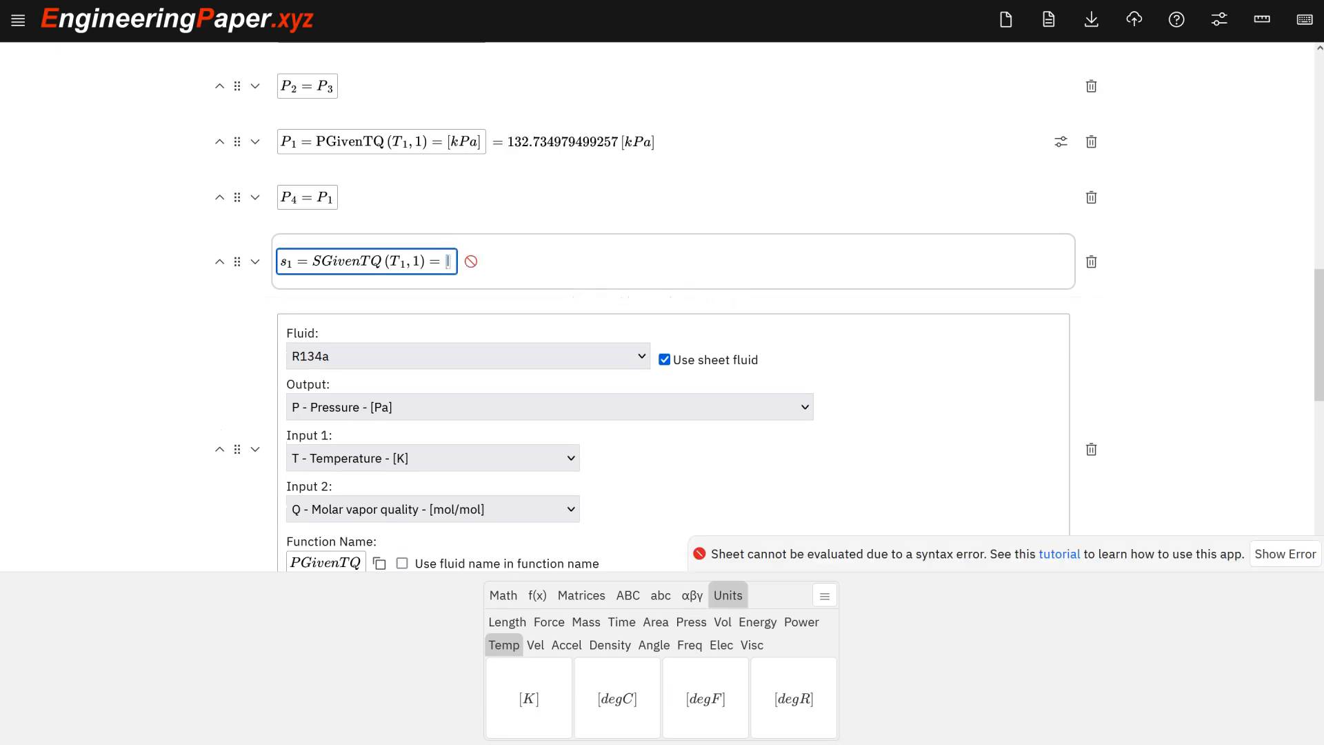
{"action": "type", "text": "*K"}
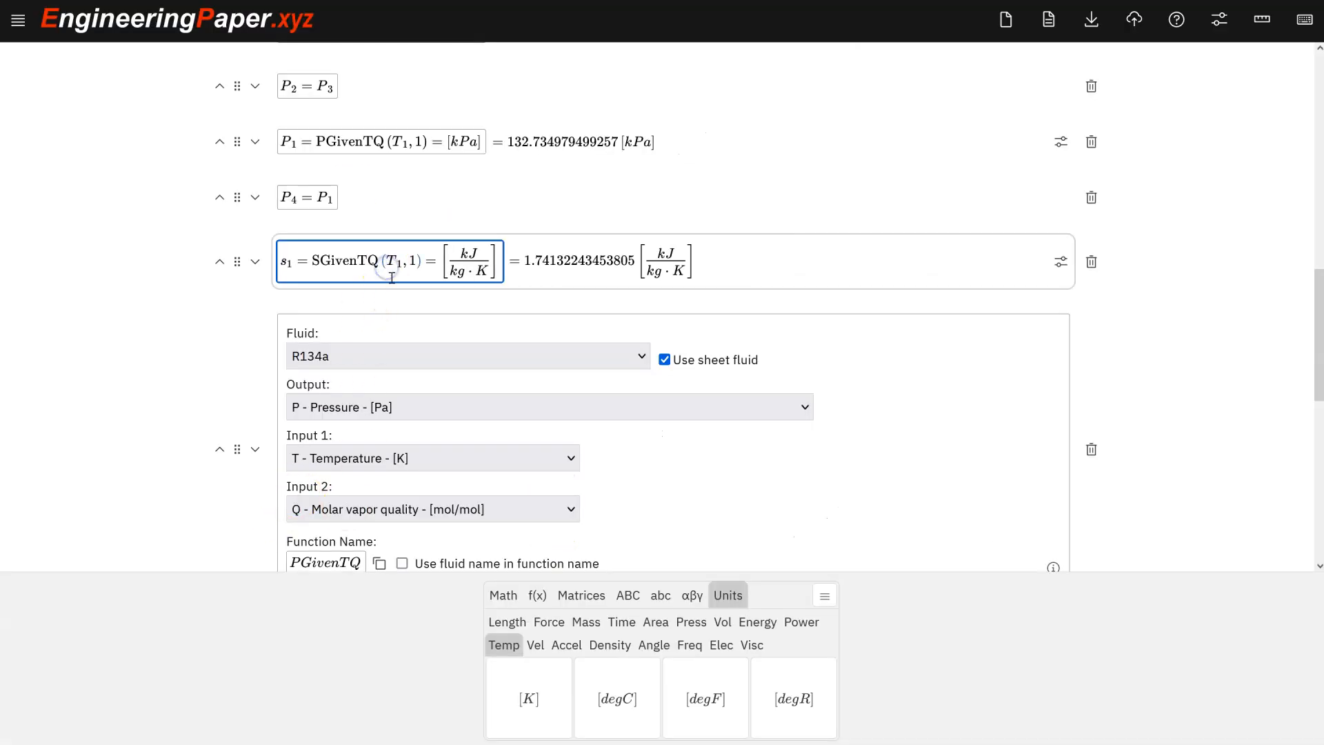
Add a math cell defining s_2 = s_1.
{"action": "key", "text": "shift+Return"}
{"action": "type", "text": "s_2=s"}
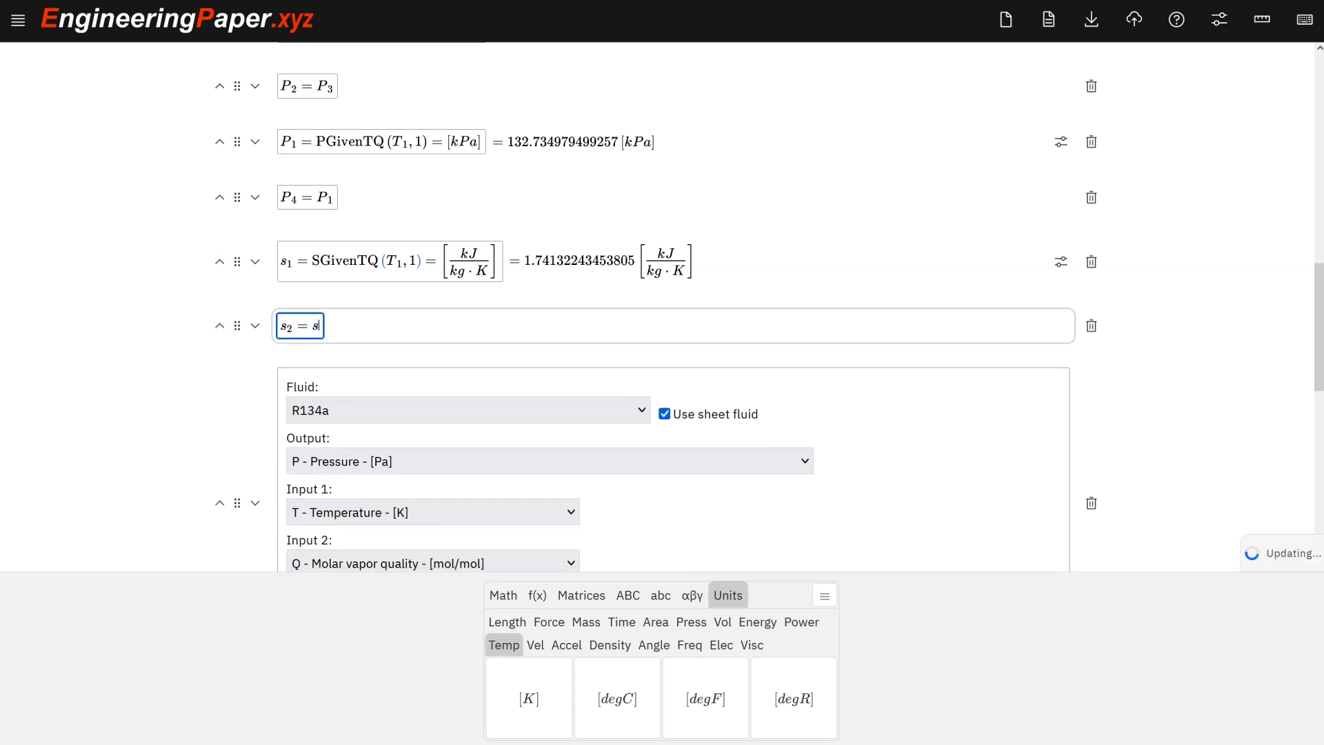
{"action": "type", "text": "_1"}
Add a new math cell beginning h_1 = for the state 1 enthalpy.
{"action": "key", "text": "shift+Return"}
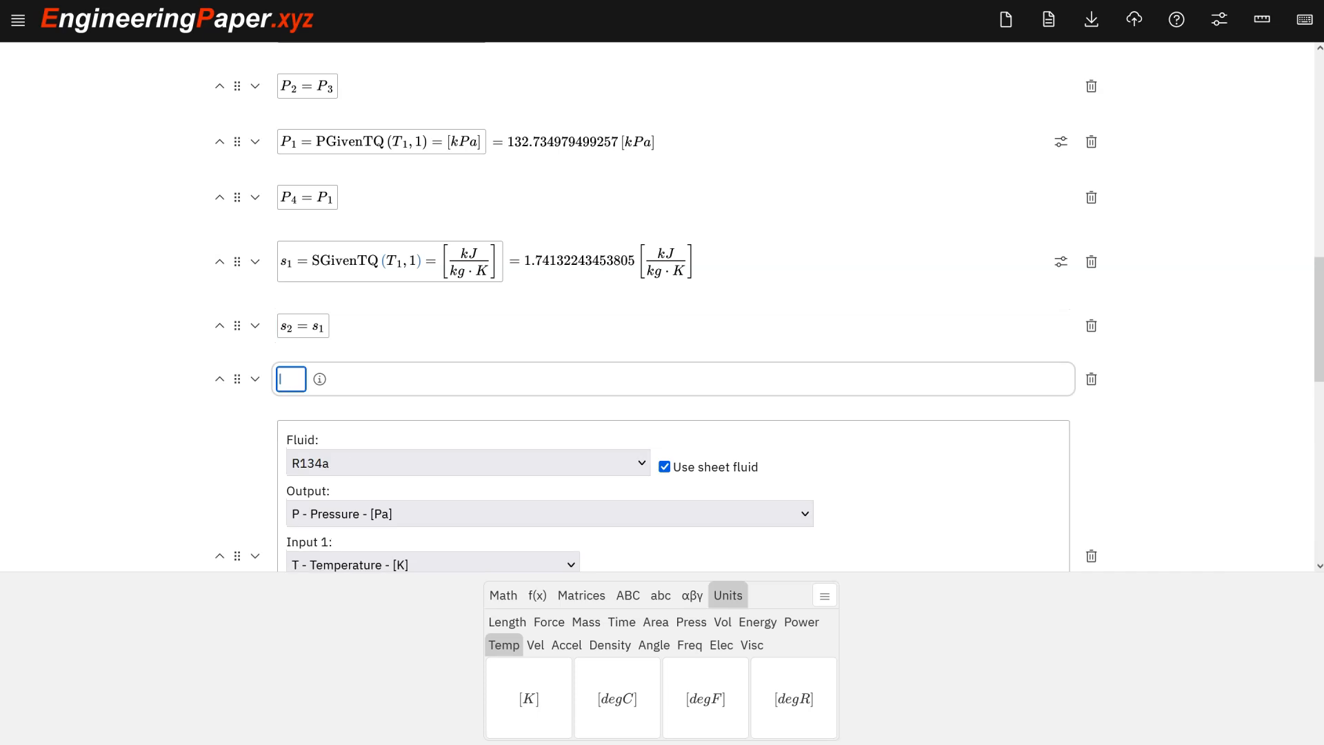
{"action": "type", "text": "h_1 ="}
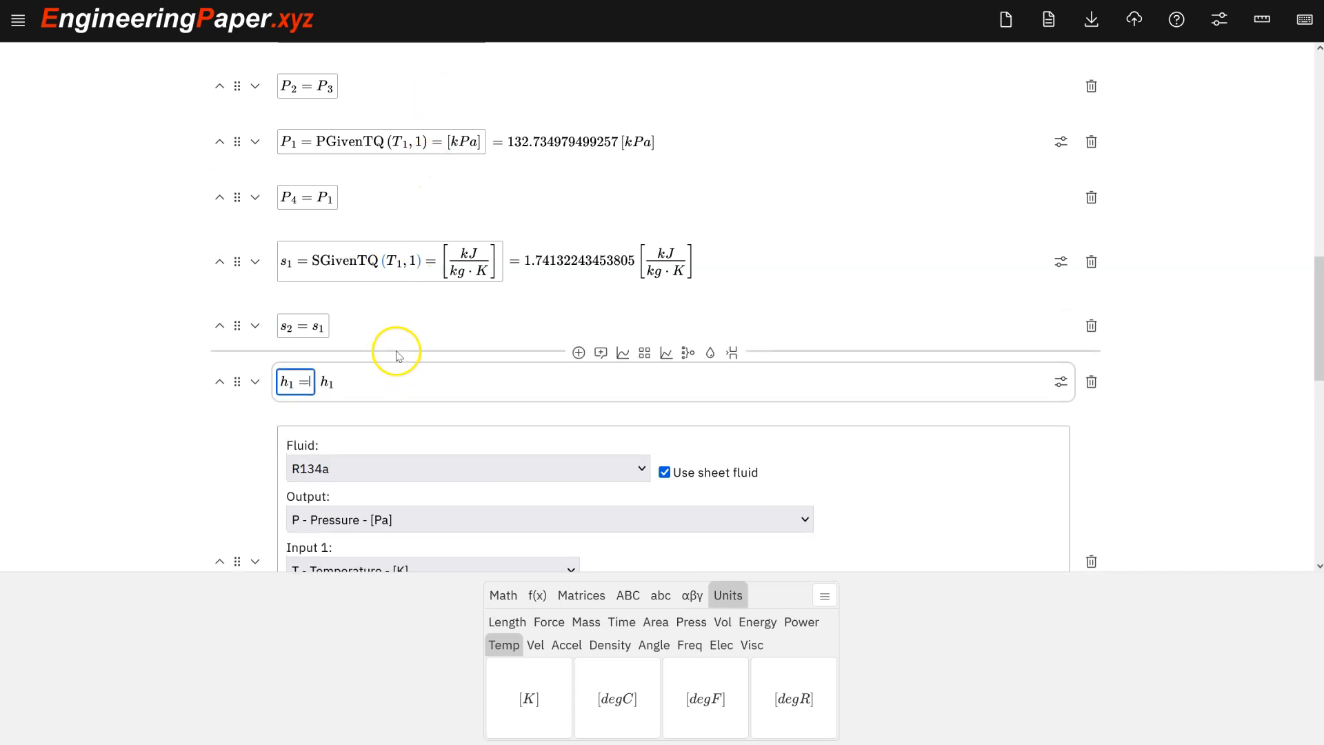
Insert another fluid function cell and set it to use the sheet fluid.
{"action": "scroll", "coordinate": [396, 355], "scroll_direction": "down", "scroll_amount": 6}
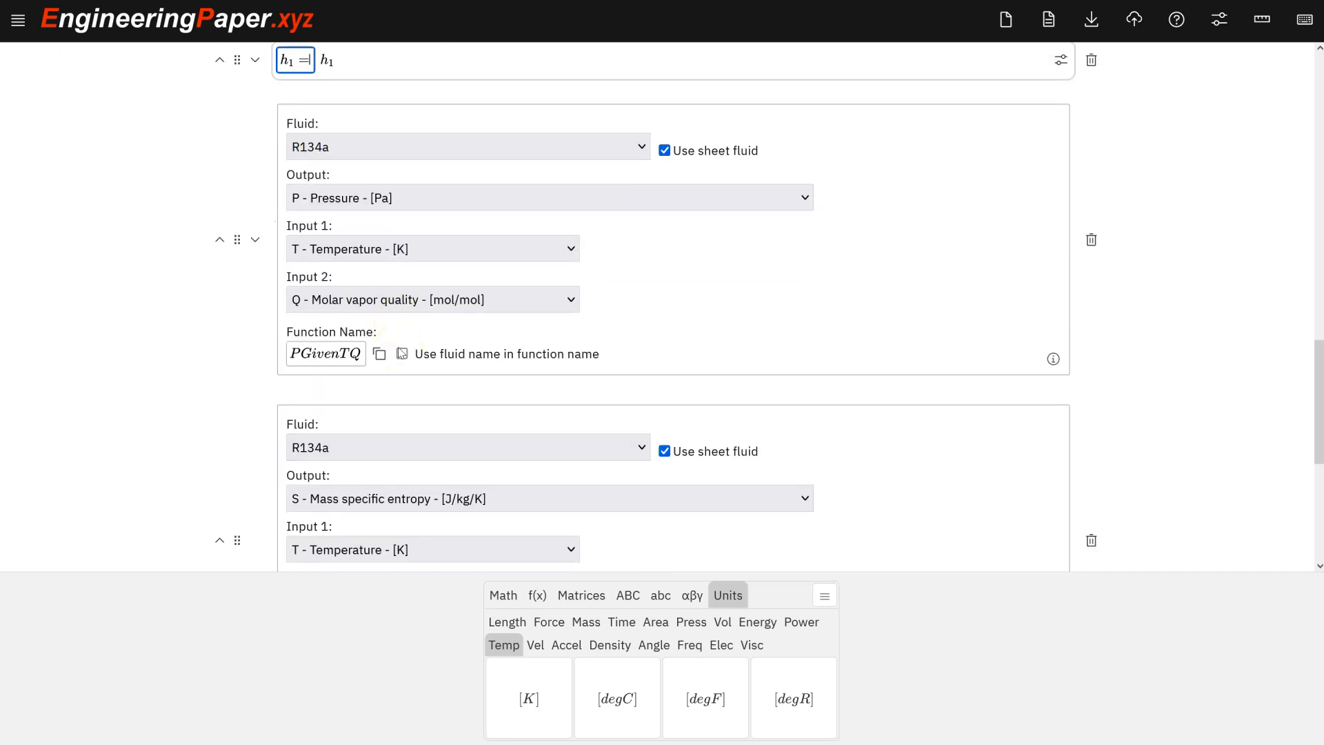
{"action": "scroll", "coordinate": [399, 347], "scroll_direction": "down", "scroll_amount": 2}
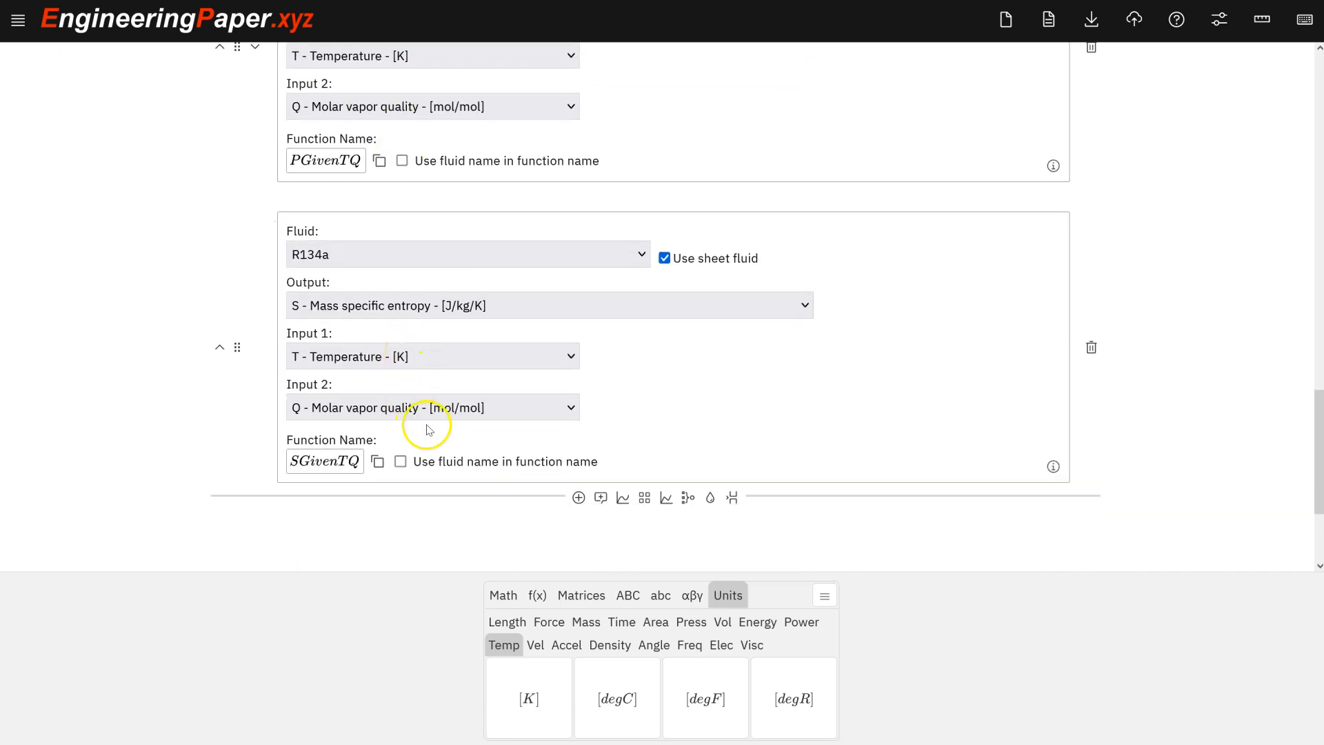
{"action": "scroll", "coordinate": [511, 511], "scroll_direction": "down", "scroll_amount": 2}
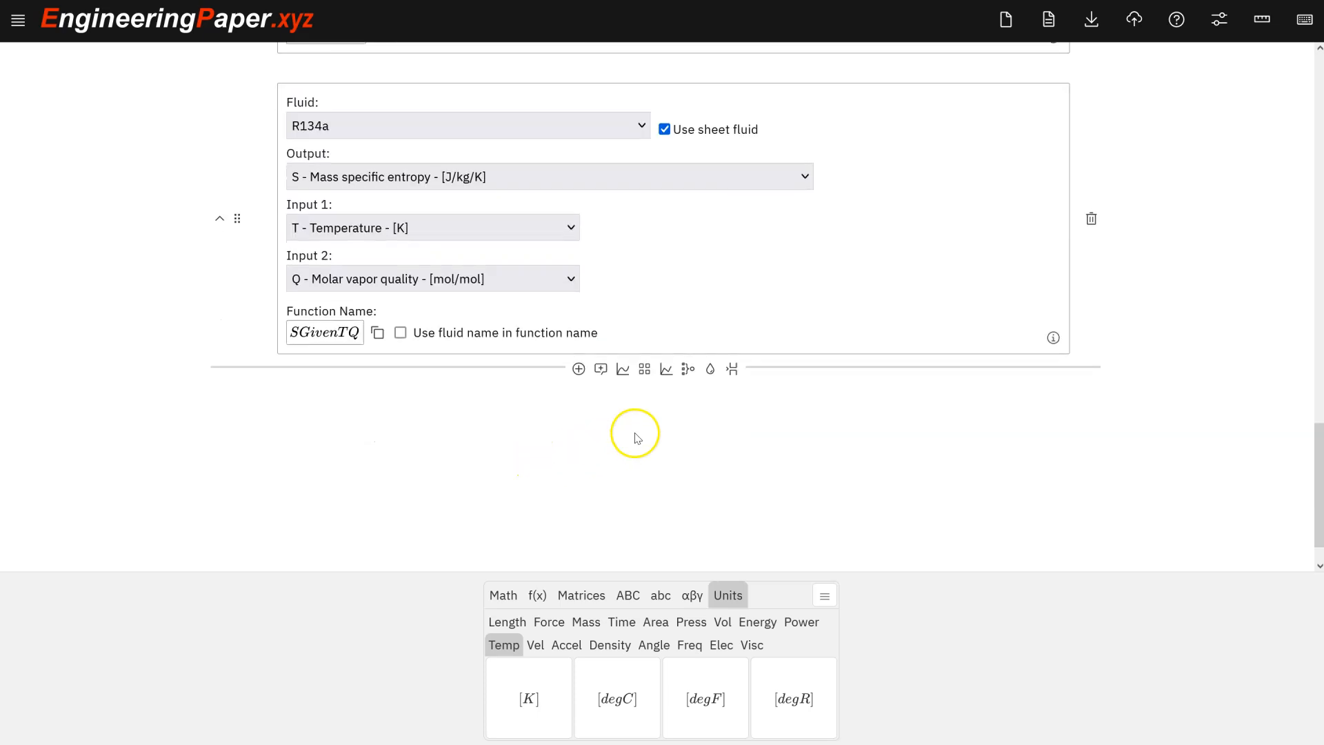
{"action": "left_click", "coordinate": [710, 369]}
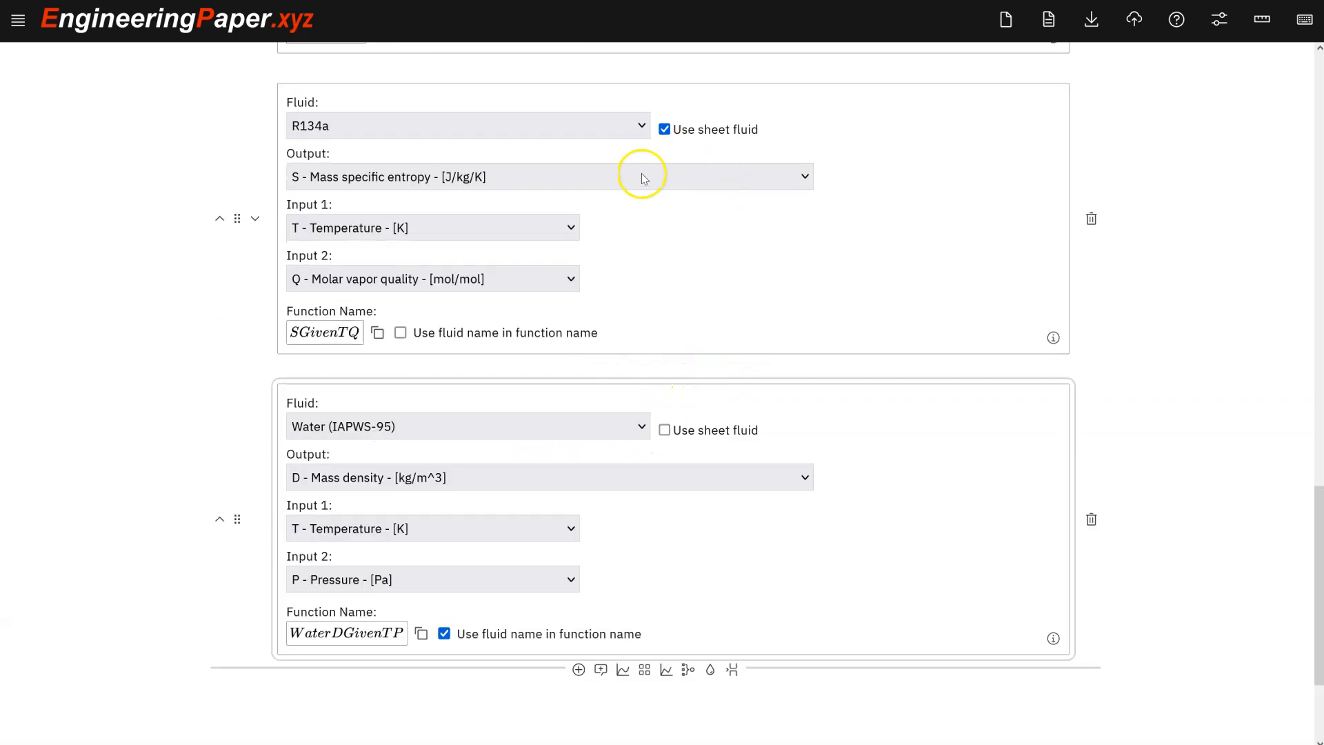
{"action": "scroll", "coordinate": [513, 293], "scroll_direction": "up", "scroll_amount": 1}
{"action": "scroll", "coordinate": [606, 441], "scroll_direction": "down", "scroll_amount": 1}
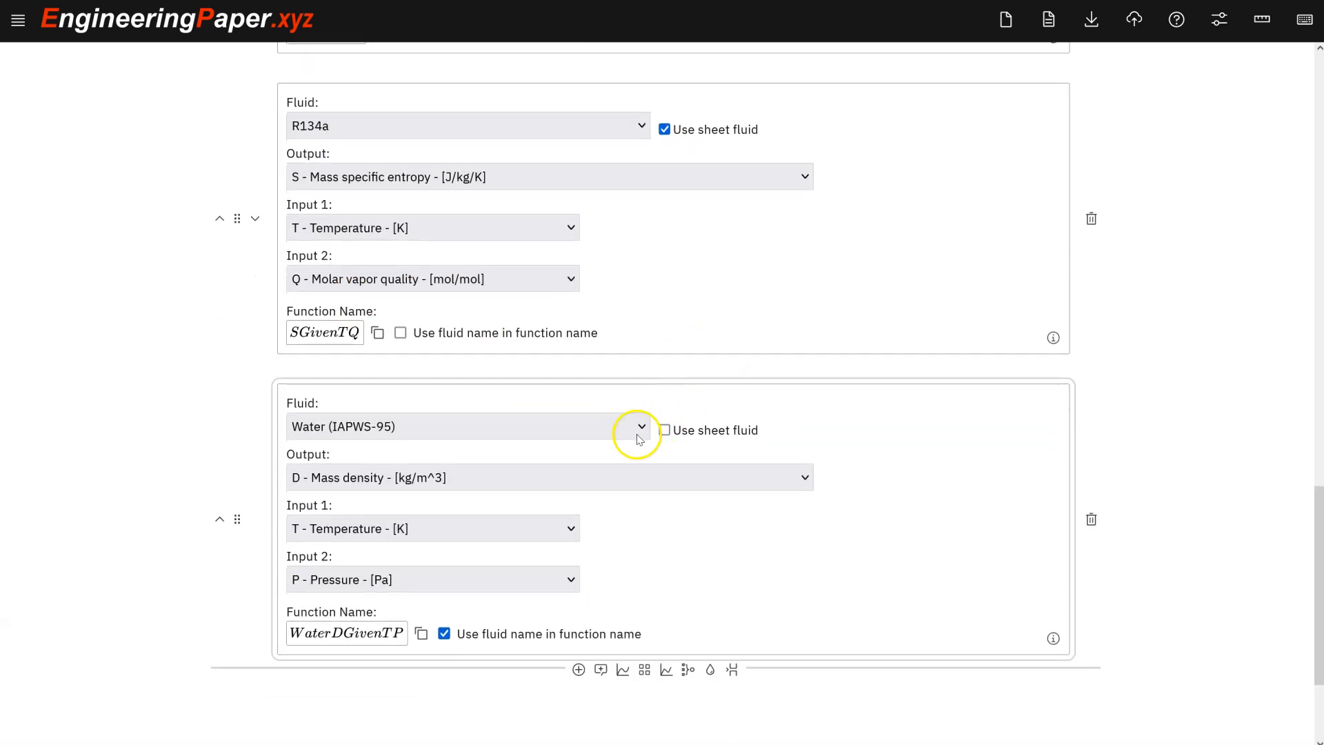
{"action": "left_click", "coordinate": [637, 431]}
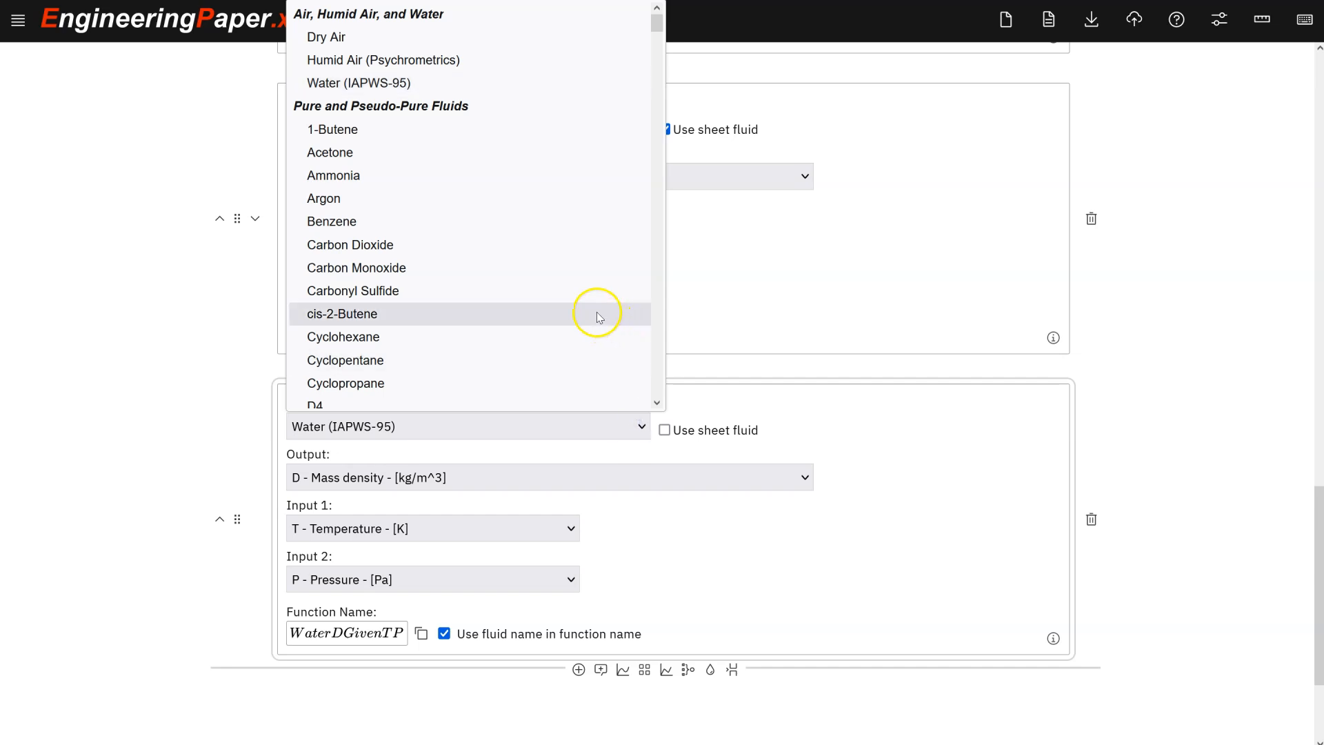
{"action": "left_click", "coordinate": [680, 404]}
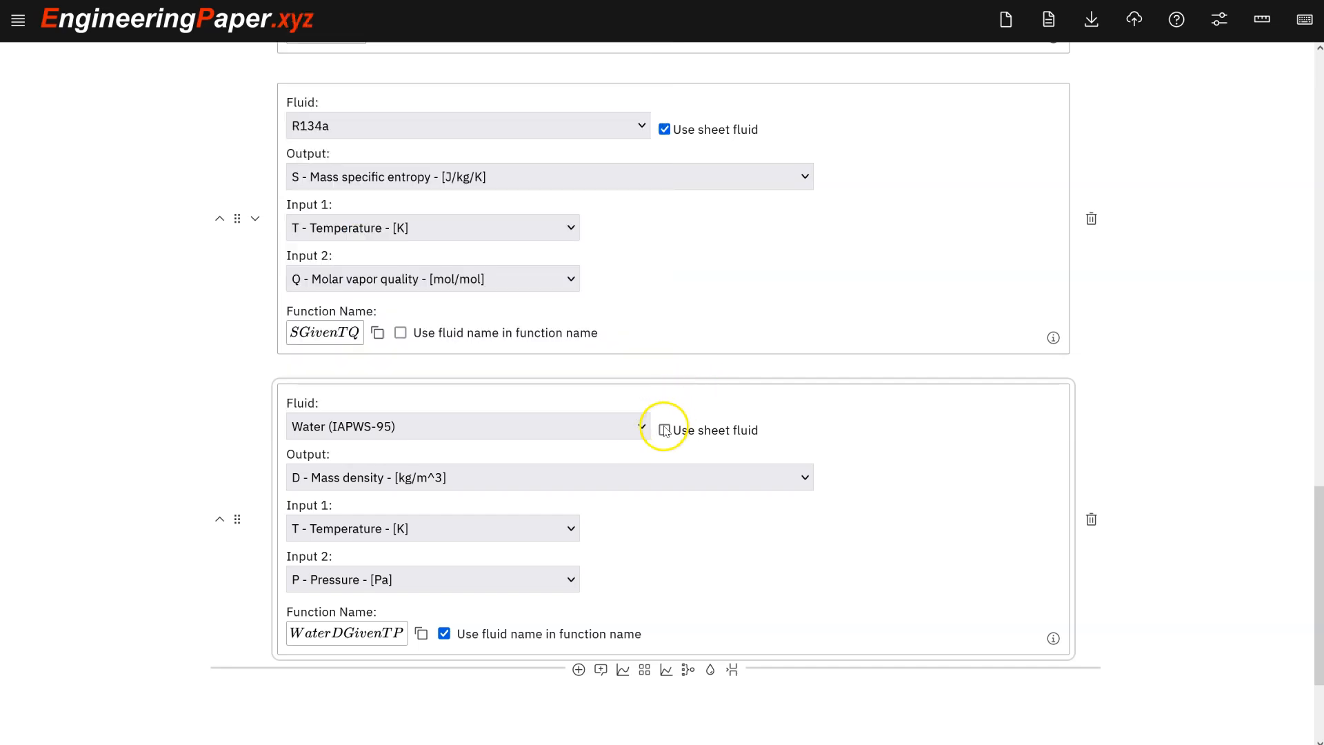
{"action": "left_click", "coordinate": [664, 431]}
{"action": "scroll", "coordinate": [473, 395], "scroll_direction": "down", "scroll_amount": 2}
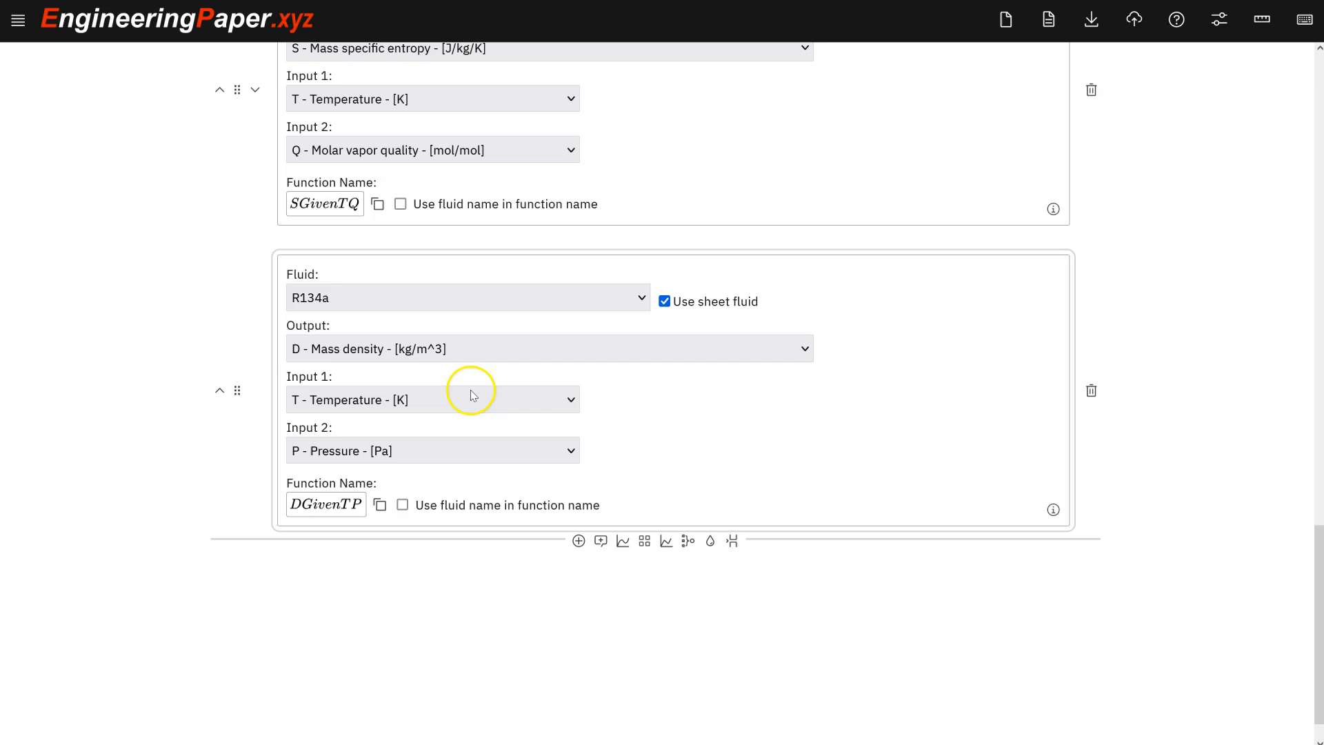
Set the new fluid function's output to mass specific enthalpy and its second input to molar vapor quality, and copy the HGivenTQ name.
{"action": "left_click", "coordinate": [467, 353]}
{"action": "left_click", "coordinate": [418, 449]}
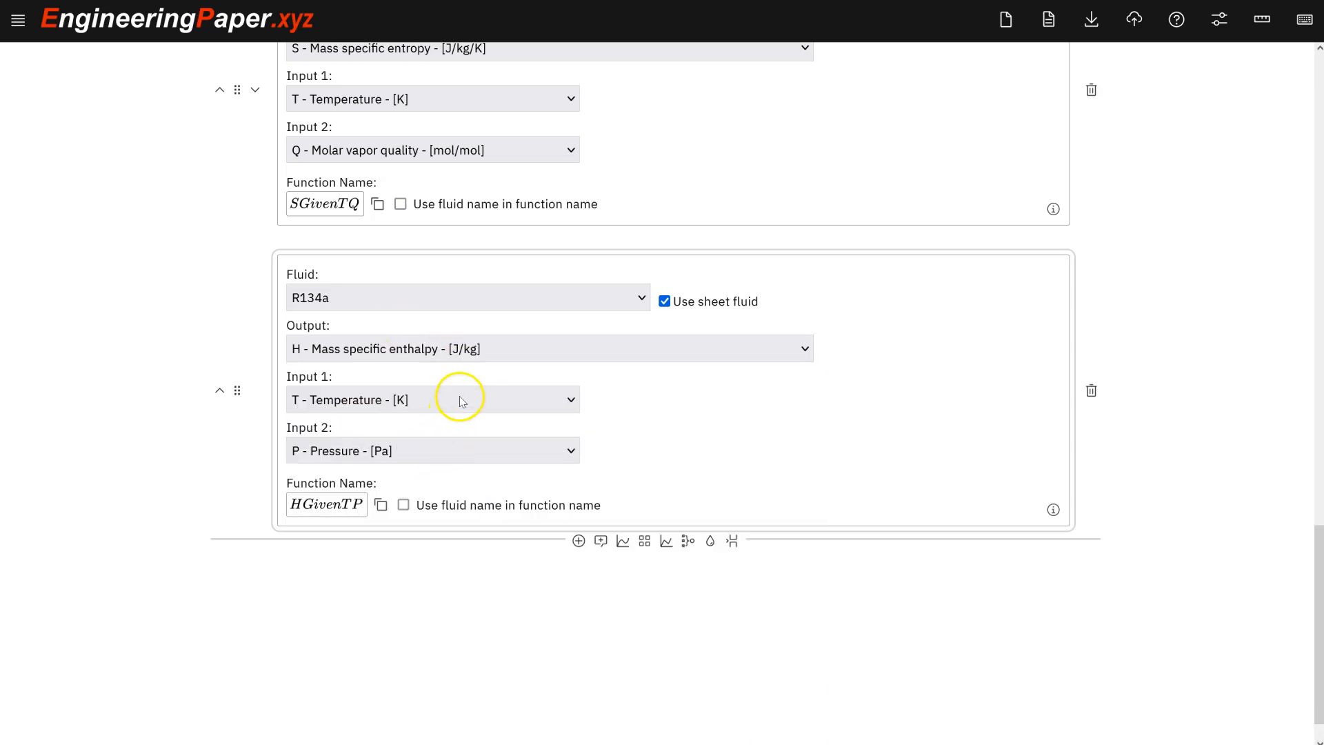
{"action": "left_click", "coordinate": [443, 449]}
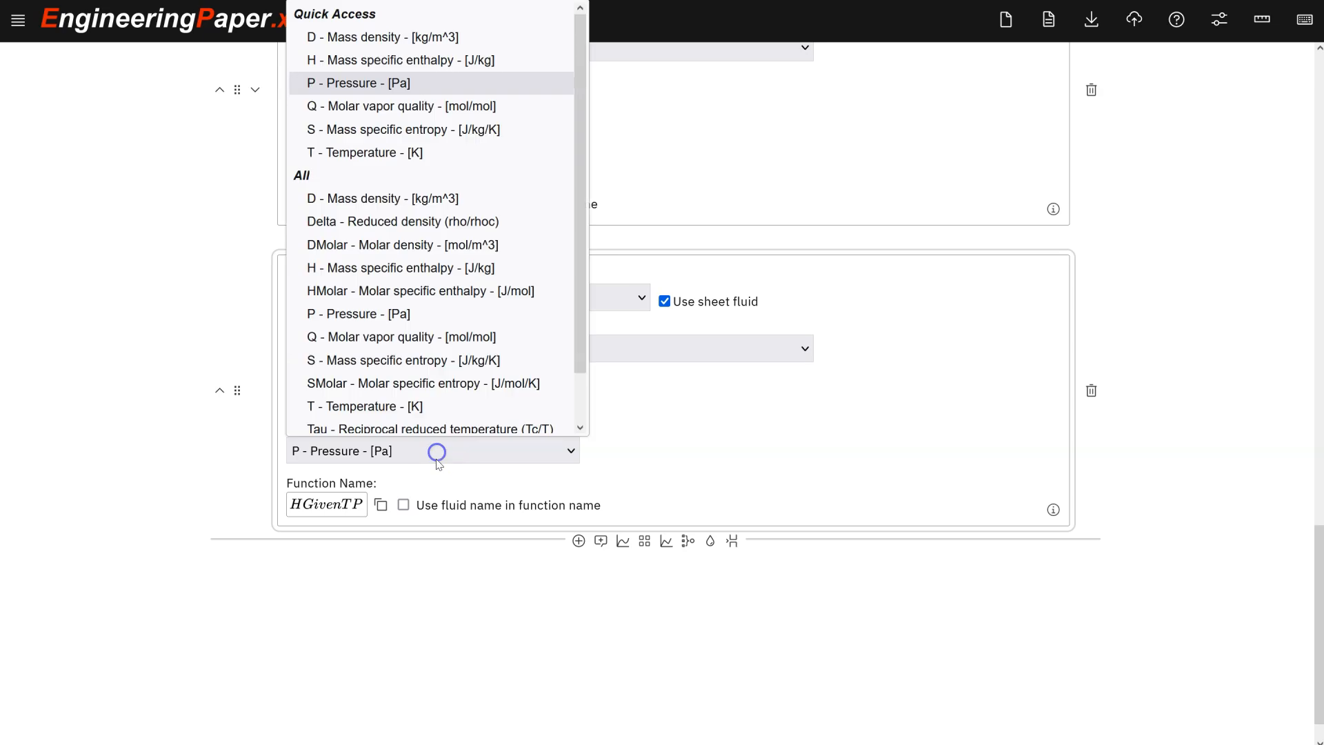
{"action": "left_click", "coordinate": [442, 105]}
{"action": "left_click", "coordinate": [380, 505]}
Paste the function name and complete h_1 = HGivenTQ(T_1, 1) displayed in kJ/kg.
{"action": "scroll", "coordinate": [752, 388], "scroll_direction": "up", "scroll_amount": 6}
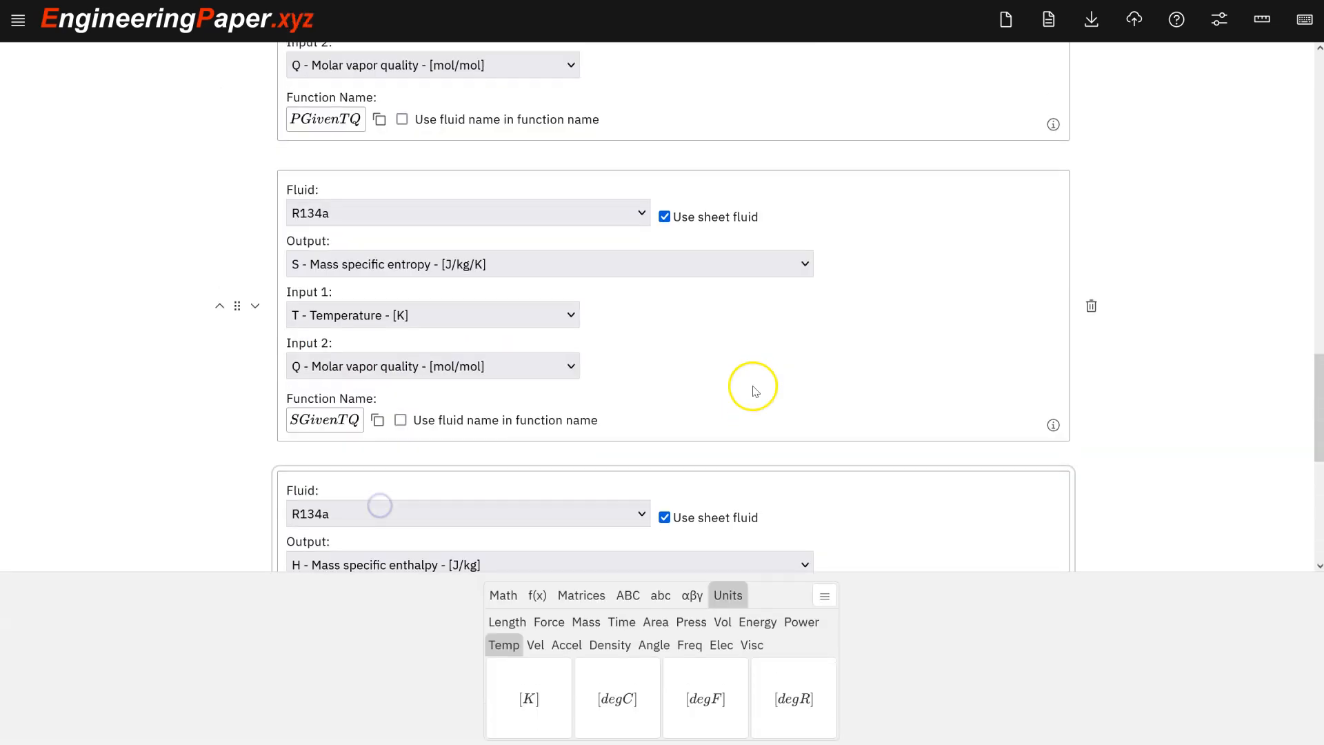
{"action": "scroll", "coordinate": [748, 384], "scroll_direction": "up", "scroll_amount": 5}
{"action": "left_click", "coordinate": [303, 401]}
{"action": "key", "text": "ctrl+v"}
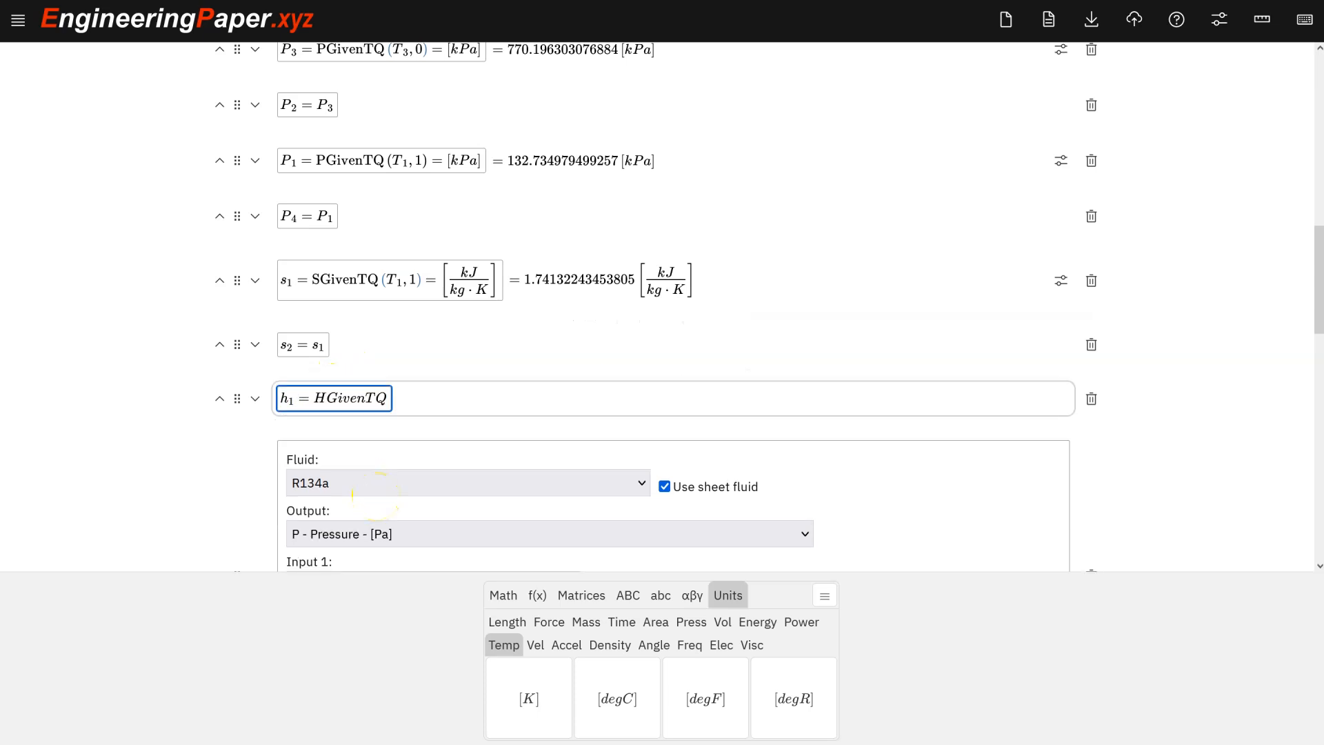
{"action": "type", "text": "(T_1"}
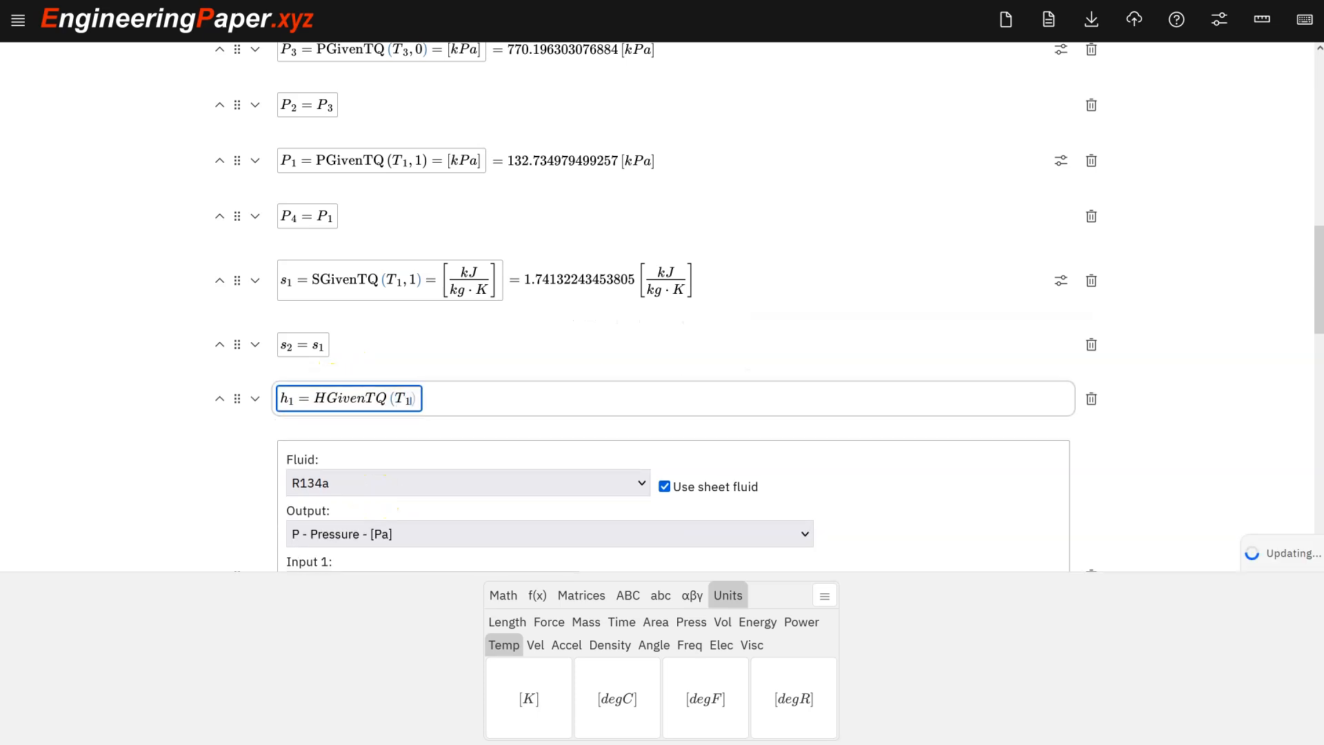
{"action": "type", "text": ",1"}
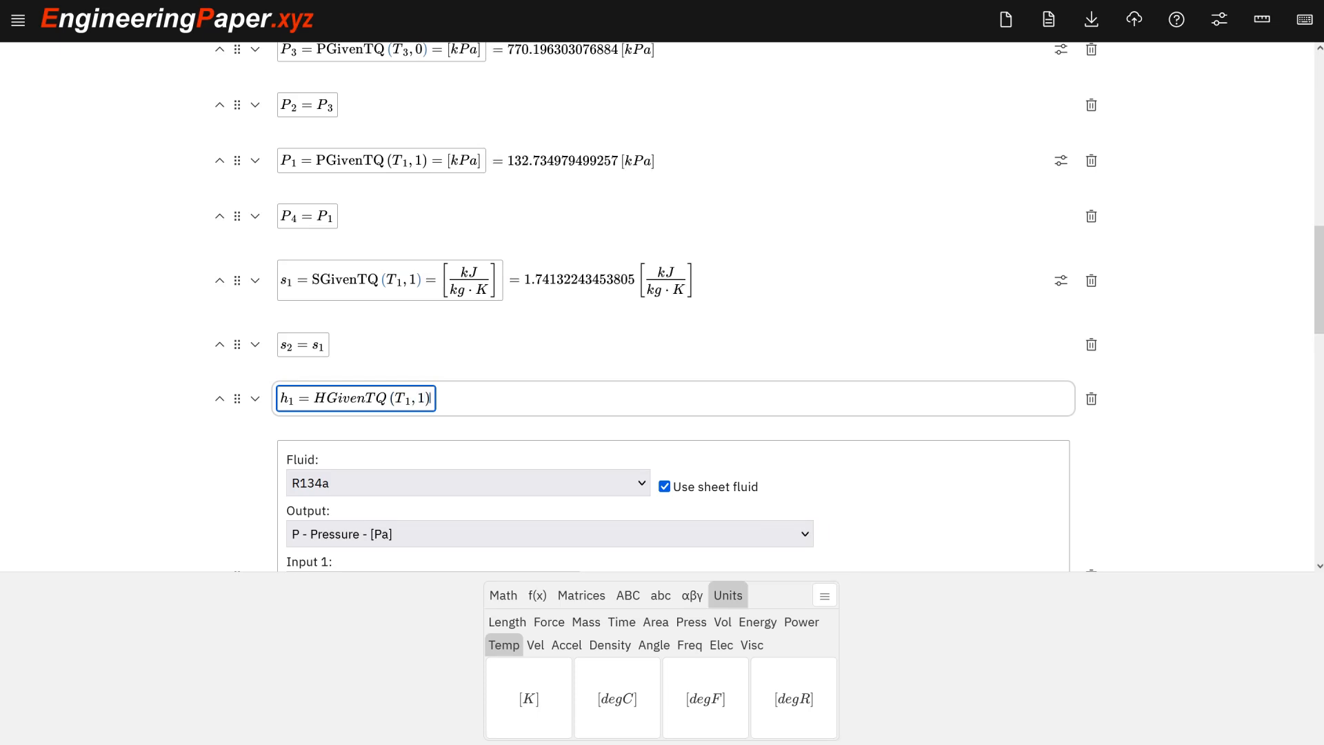
{"action": "key", "text": "Right"}
{"action": "type", "text": "="}
{"action": "type", "text": "[kJ/kg"}
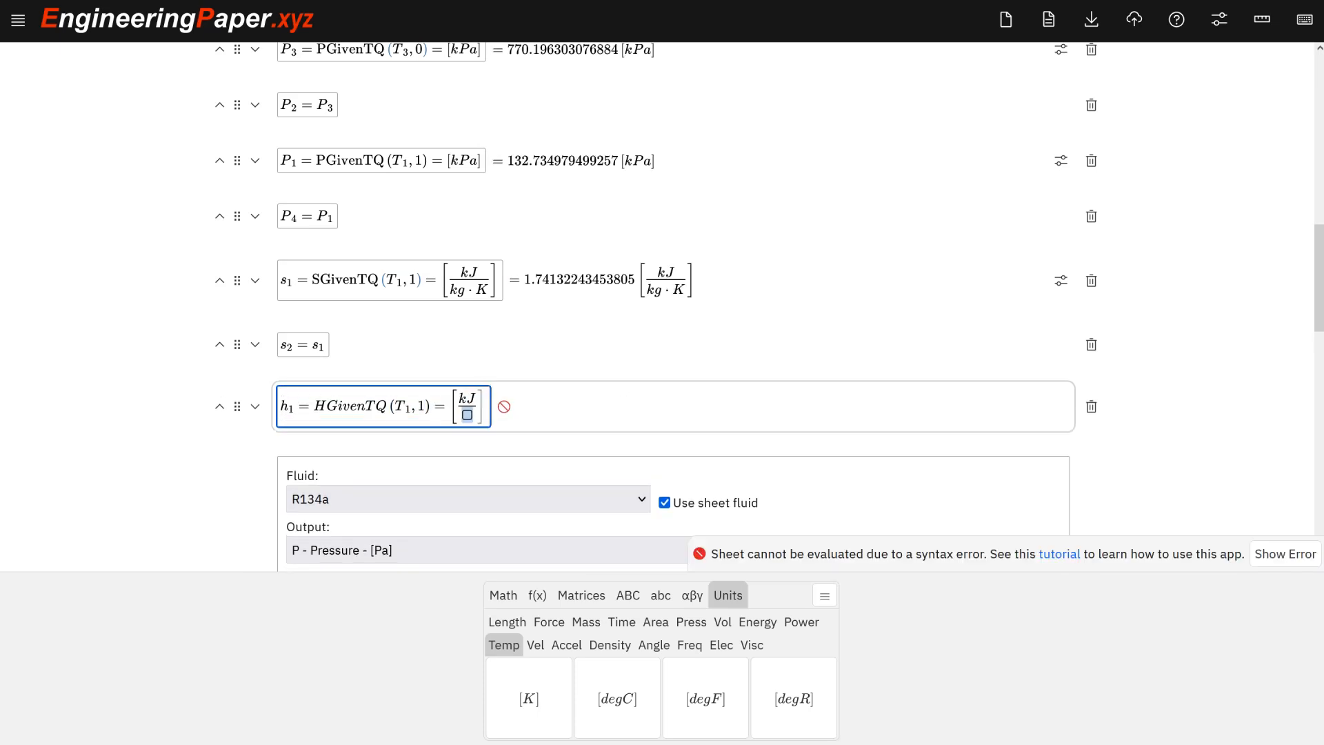
{"action": "key", "text": "Right"}
{"action": "key", "text": "Right"}
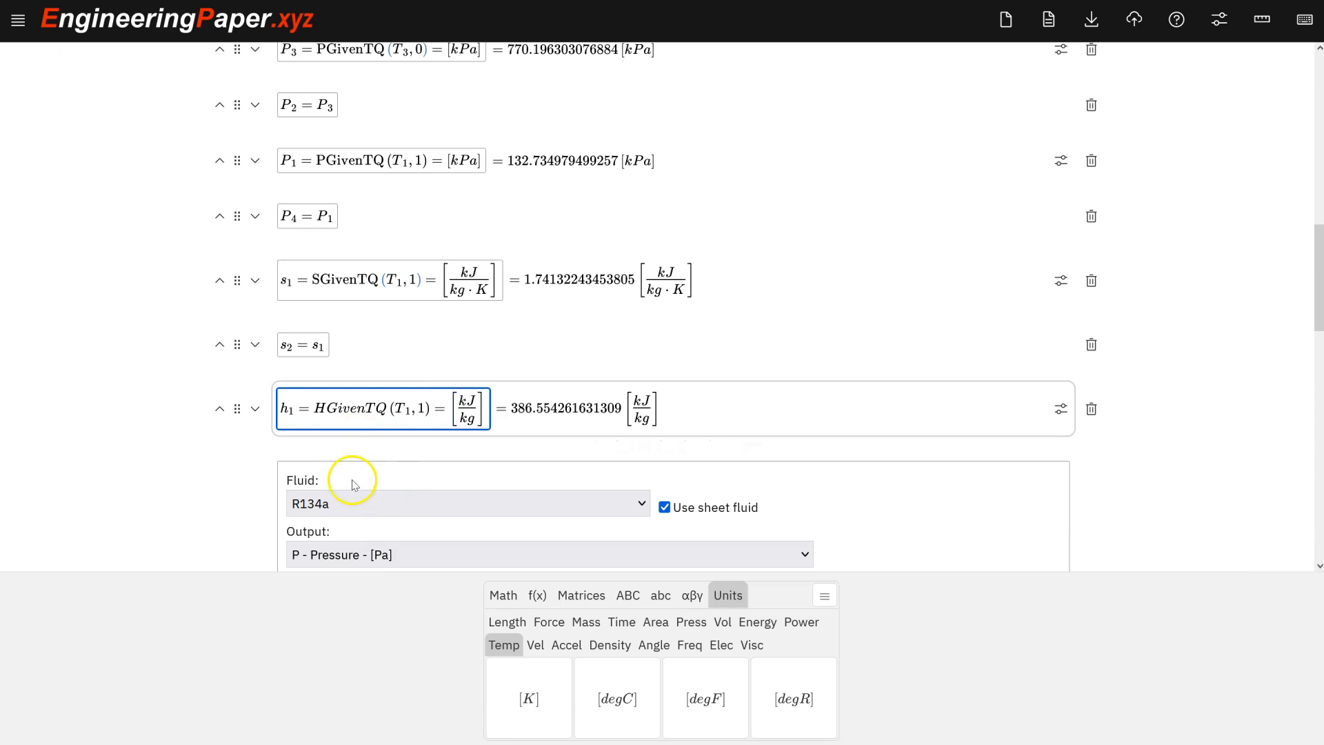
Add a new math cell beginning T_2 = for the state 2 temperature.
{"action": "scroll", "coordinate": [405, 420], "scroll_direction": "down", "scroll_amount": 1}
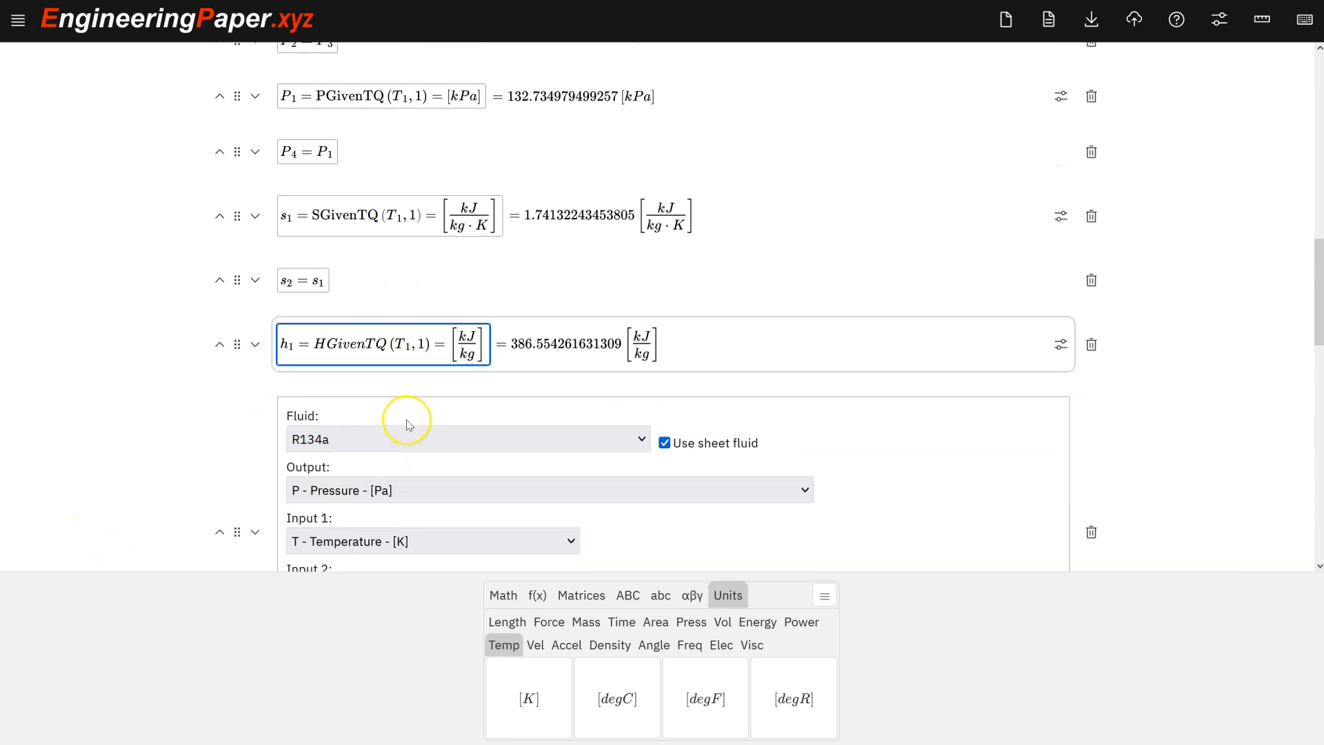
{"action": "key", "text": "shift+Return"}
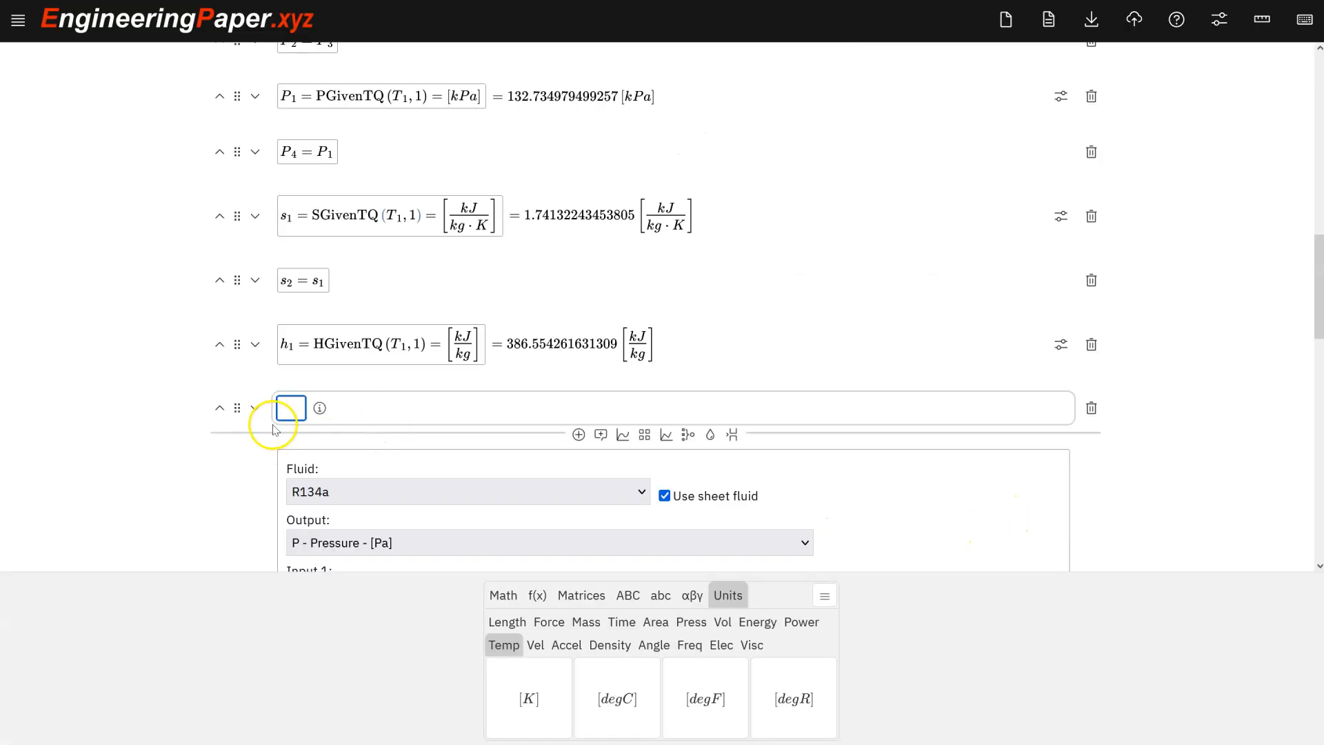
{"action": "left_click", "coordinate": [288, 410]}
{"action": "type", "text": "T2"}
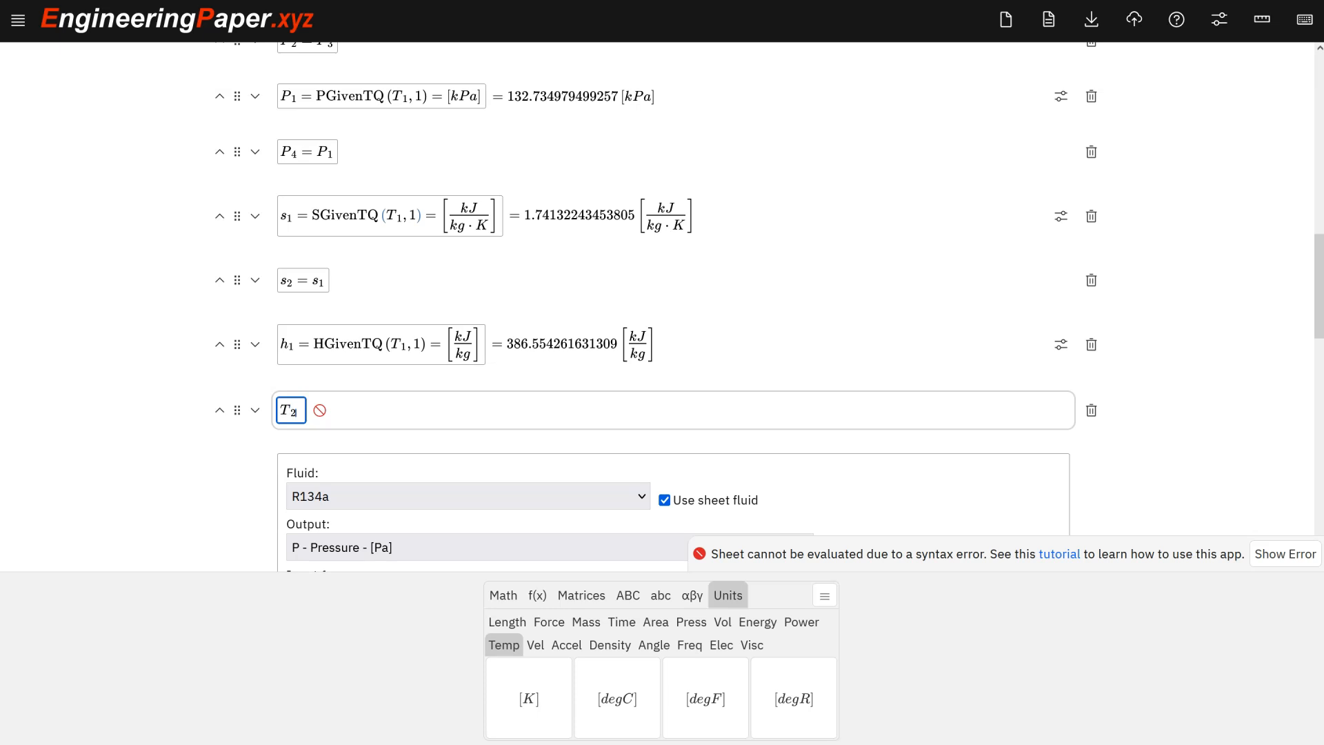
{"action": "type", "text": "_2="}
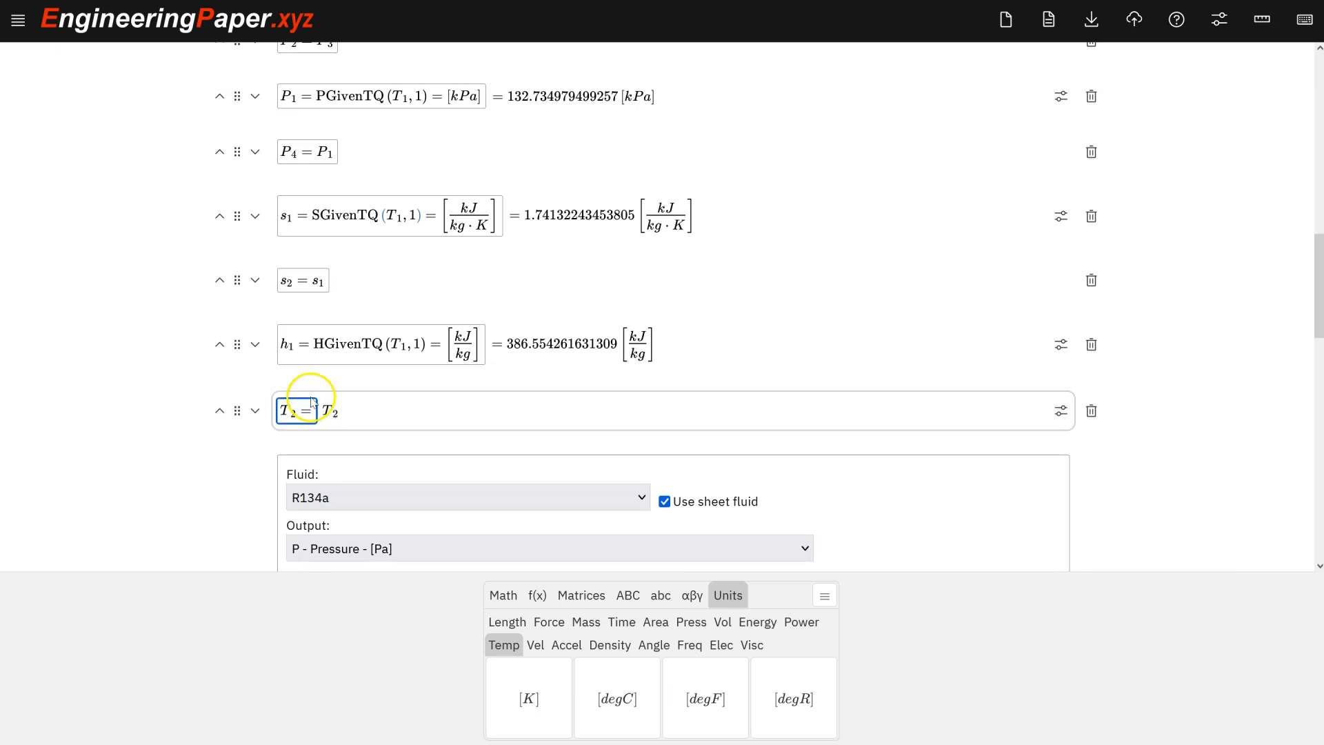
Insert a fluid function using the sheet fluid with temperature output, pressure and mass specific entropy inputs, and copy the TGivenPS name.
{"action": "scroll", "coordinate": [370, 418], "scroll_direction": "down", "scroll_amount": 1}
{"action": "scroll", "coordinate": [369, 422], "scroll_direction": "down", "scroll_amount": 3}
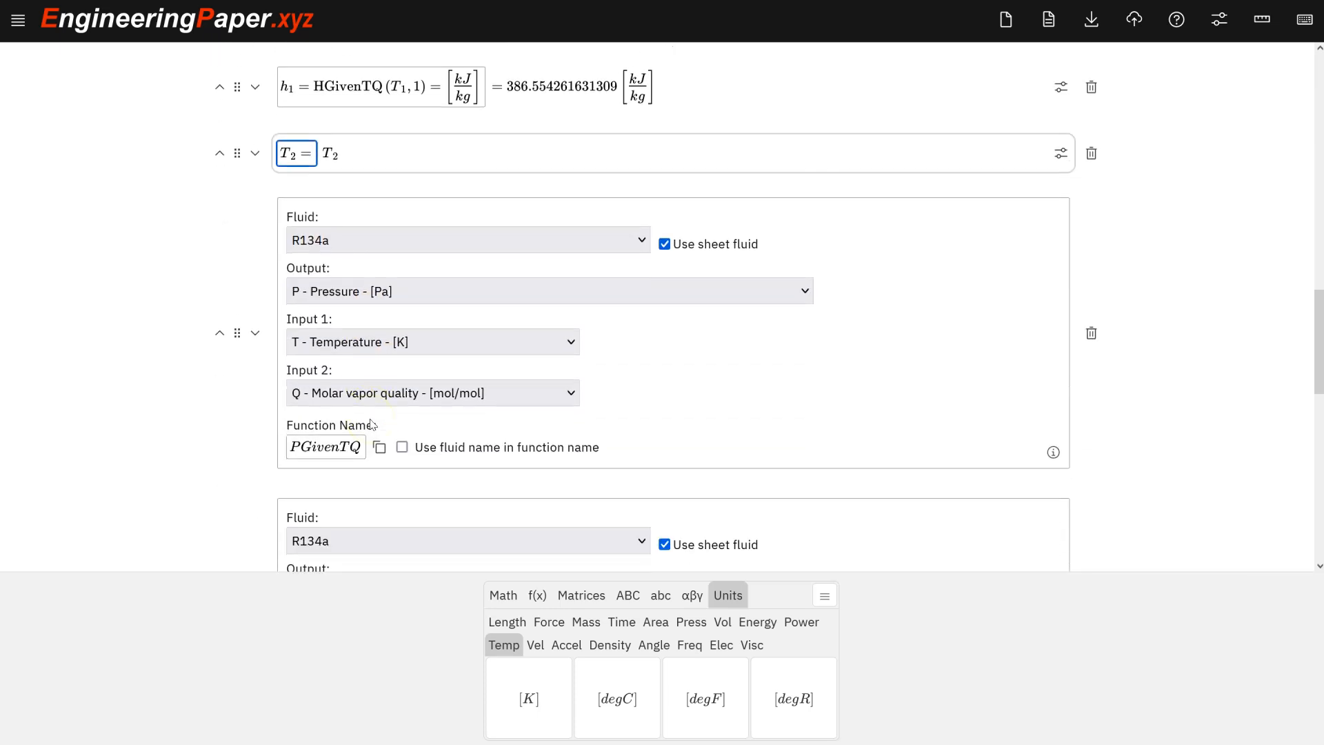
{"action": "scroll", "coordinate": [372, 424], "scroll_direction": "down", "scroll_amount": 11}
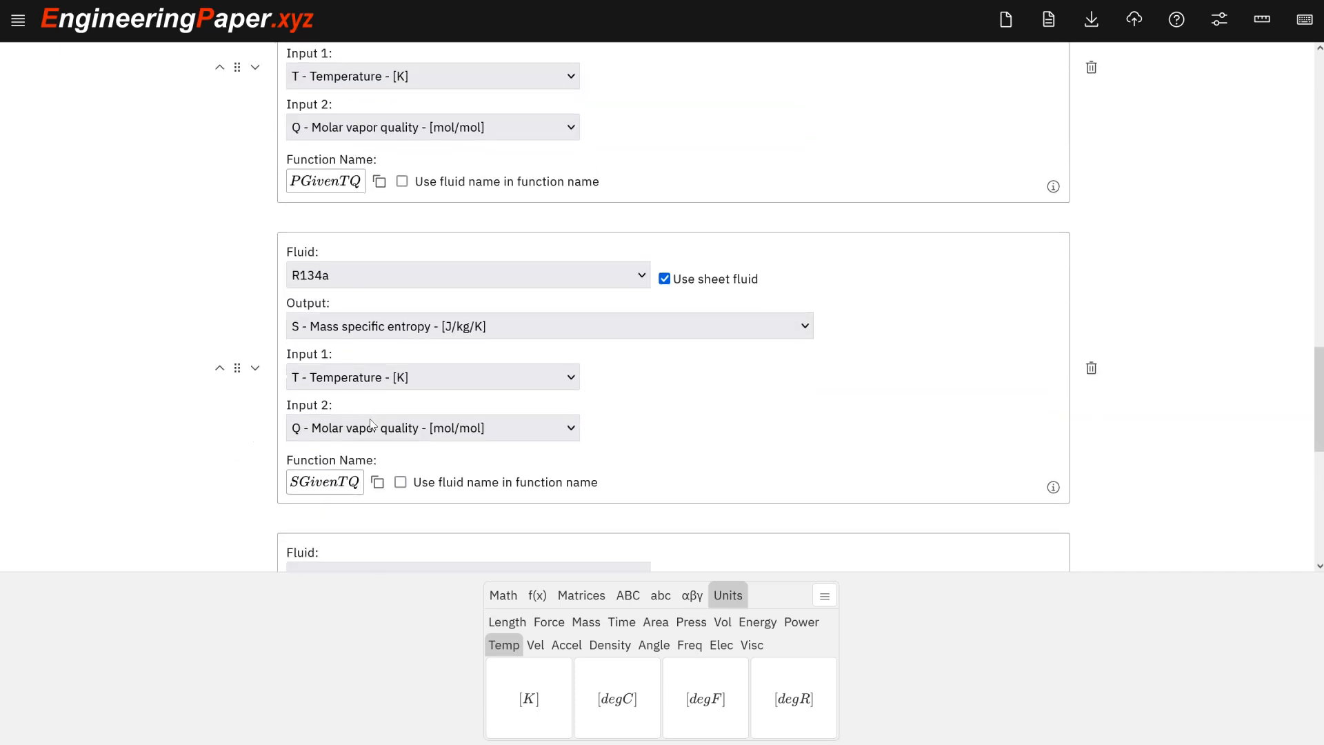
{"action": "left_click", "coordinate": [710, 321]}
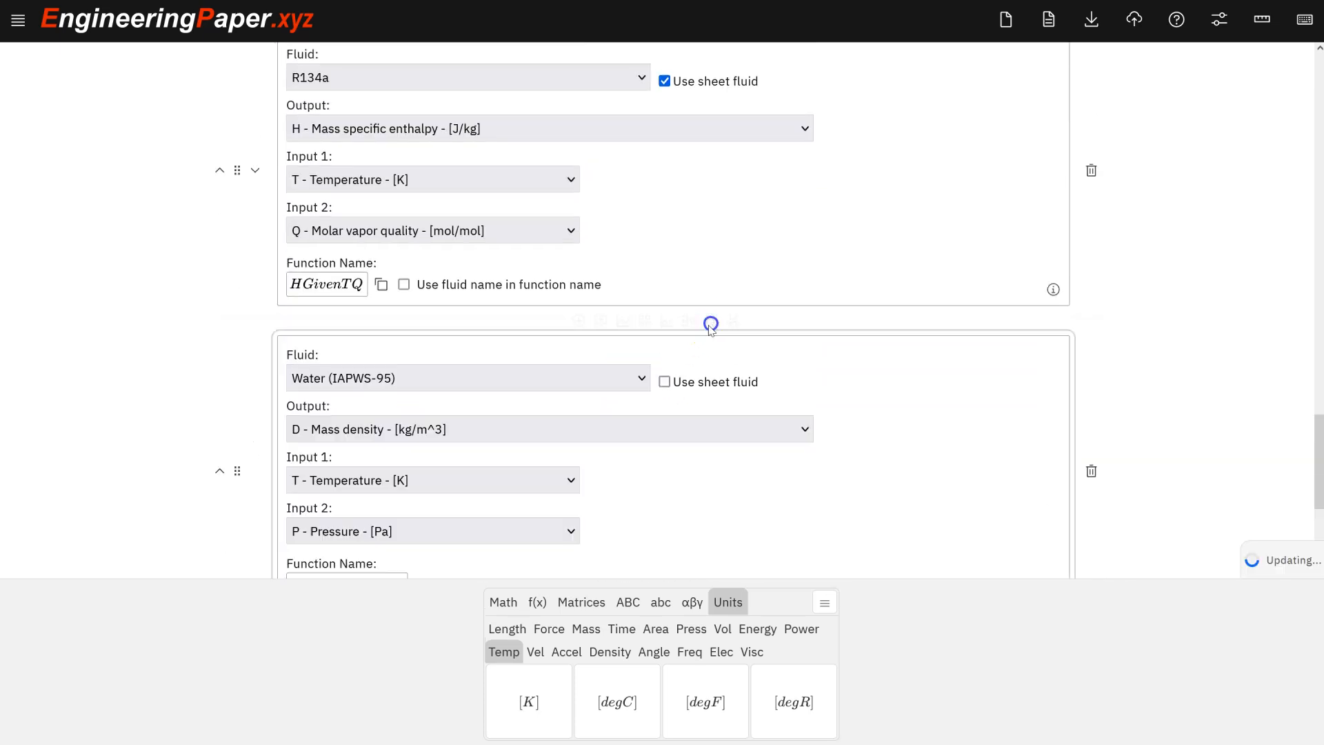
{"action": "left_click", "coordinate": [445, 429]}
{"action": "left_click", "coordinate": [445, 430]}
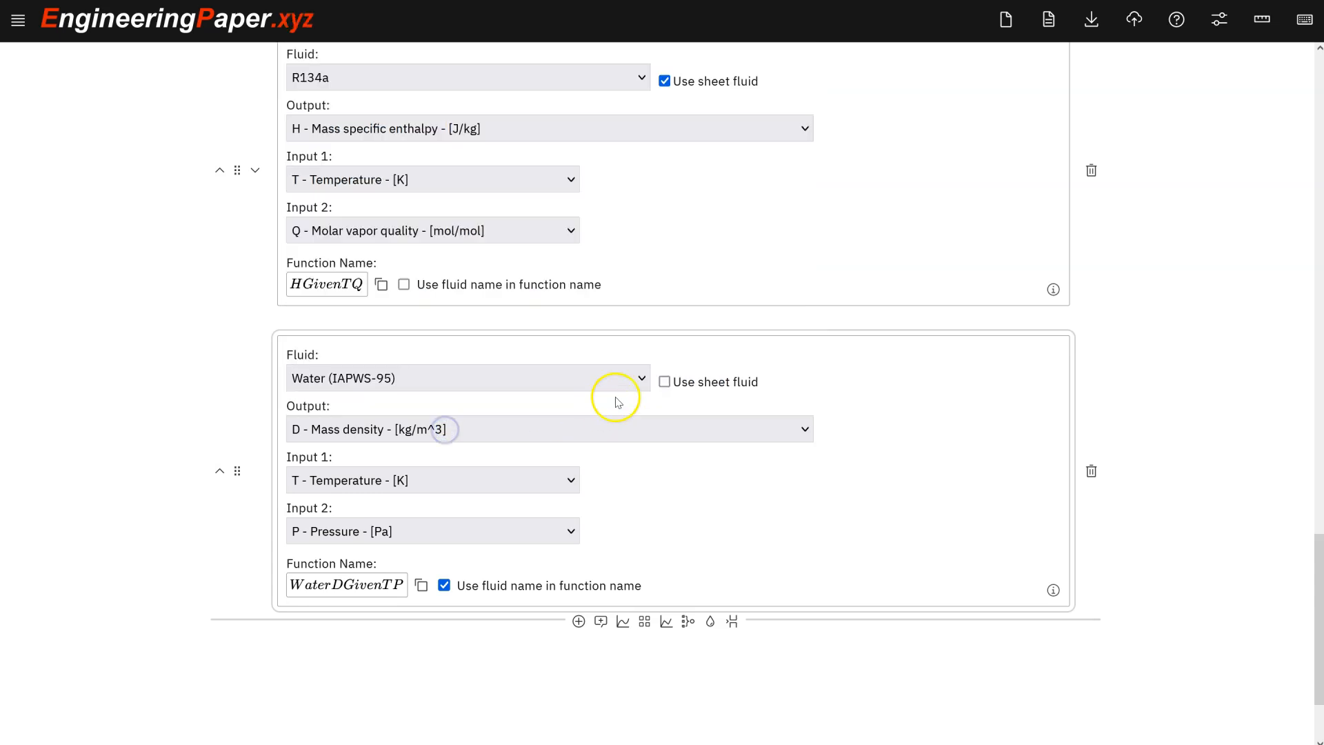
{"action": "left_click", "coordinate": [664, 381]}
{"action": "left_click", "coordinate": [464, 429]}
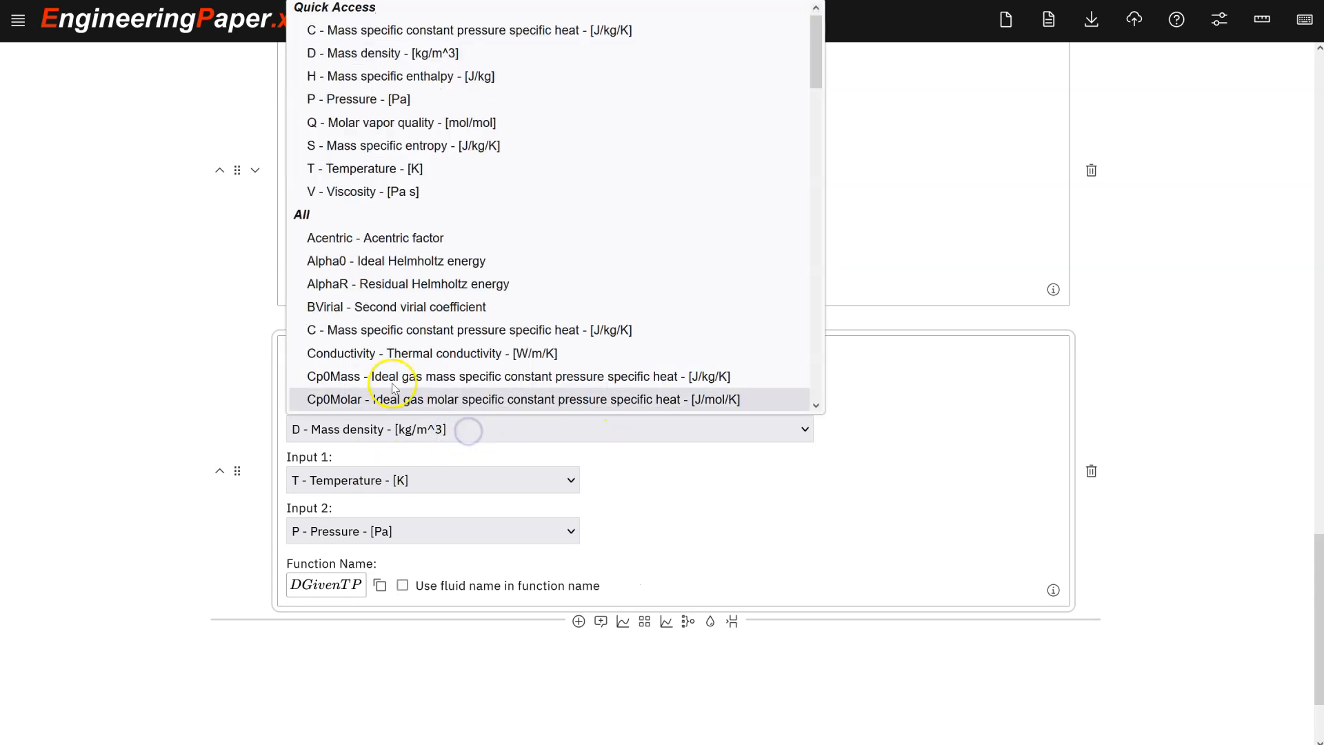
{"action": "left_click", "coordinate": [433, 170]}
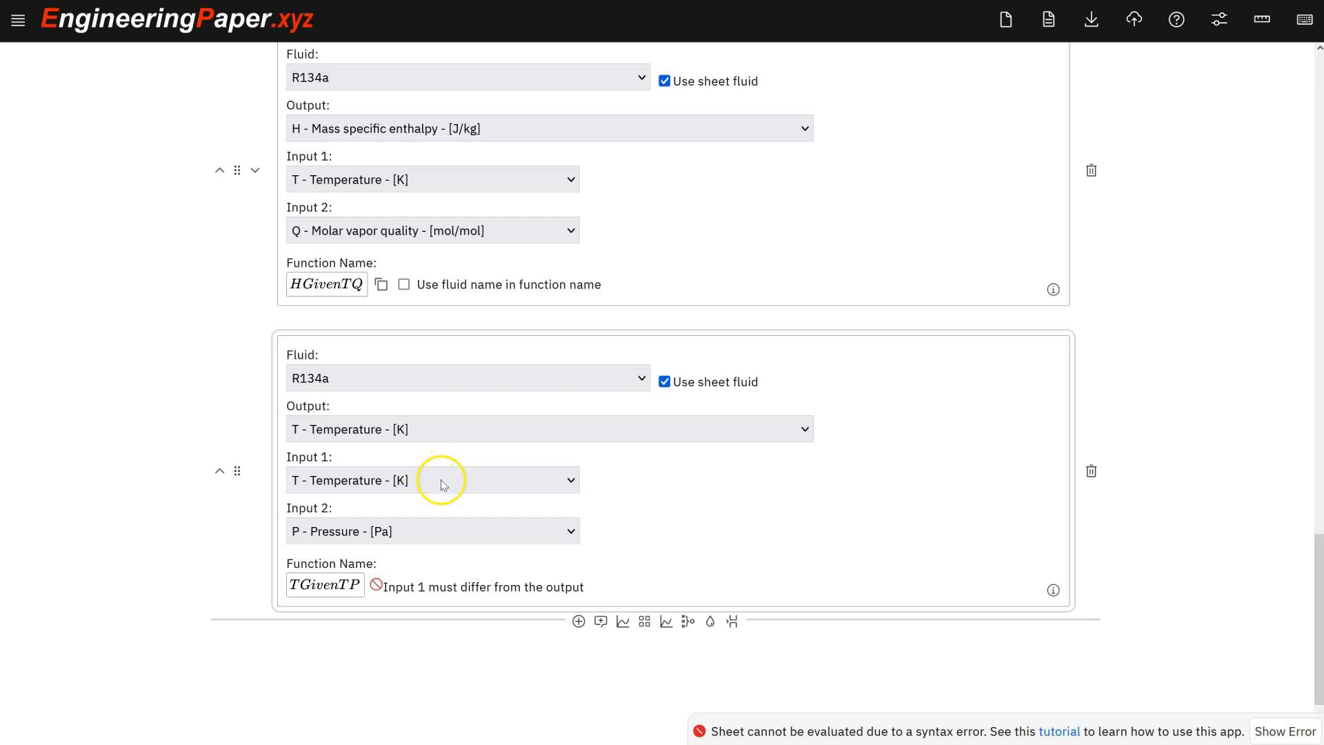
{"action": "left_click", "coordinate": [478, 480]}
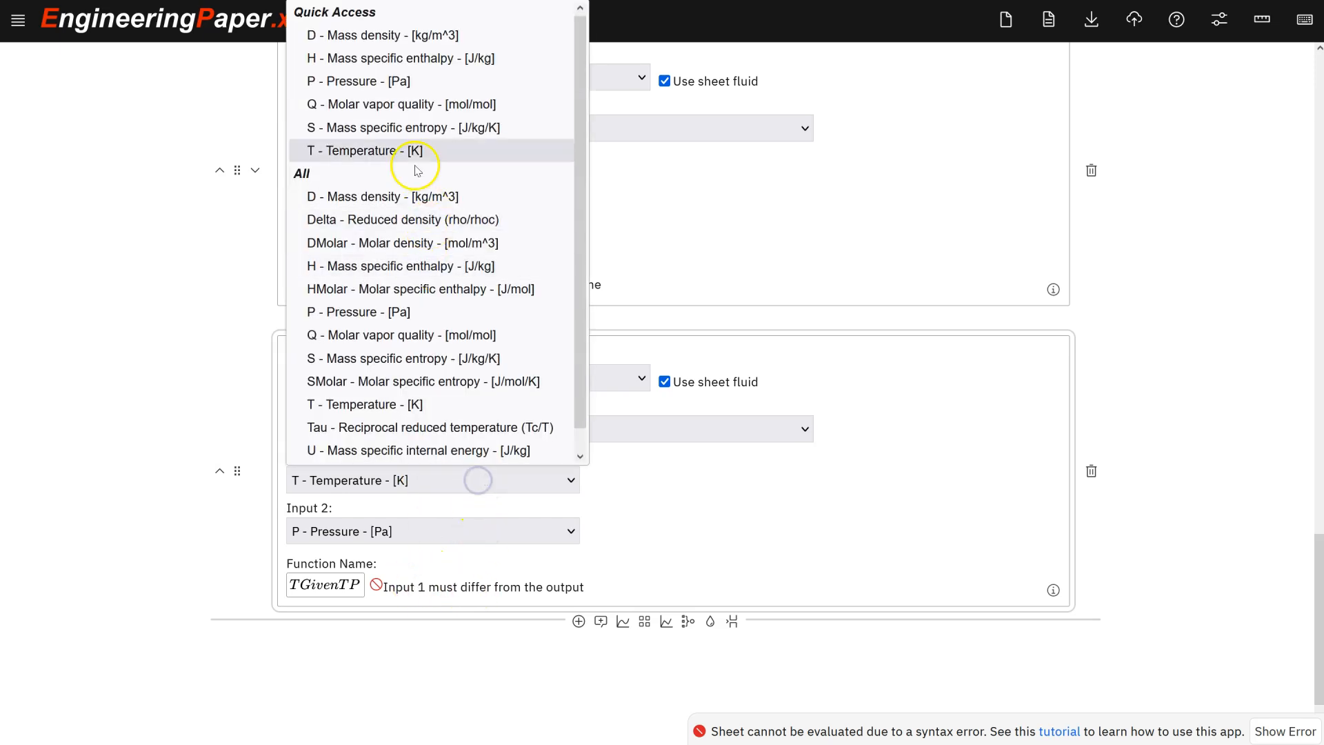
{"action": "left_click", "coordinate": [422, 82]}
{"action": "left_click", "coordinate": [428, 529]}
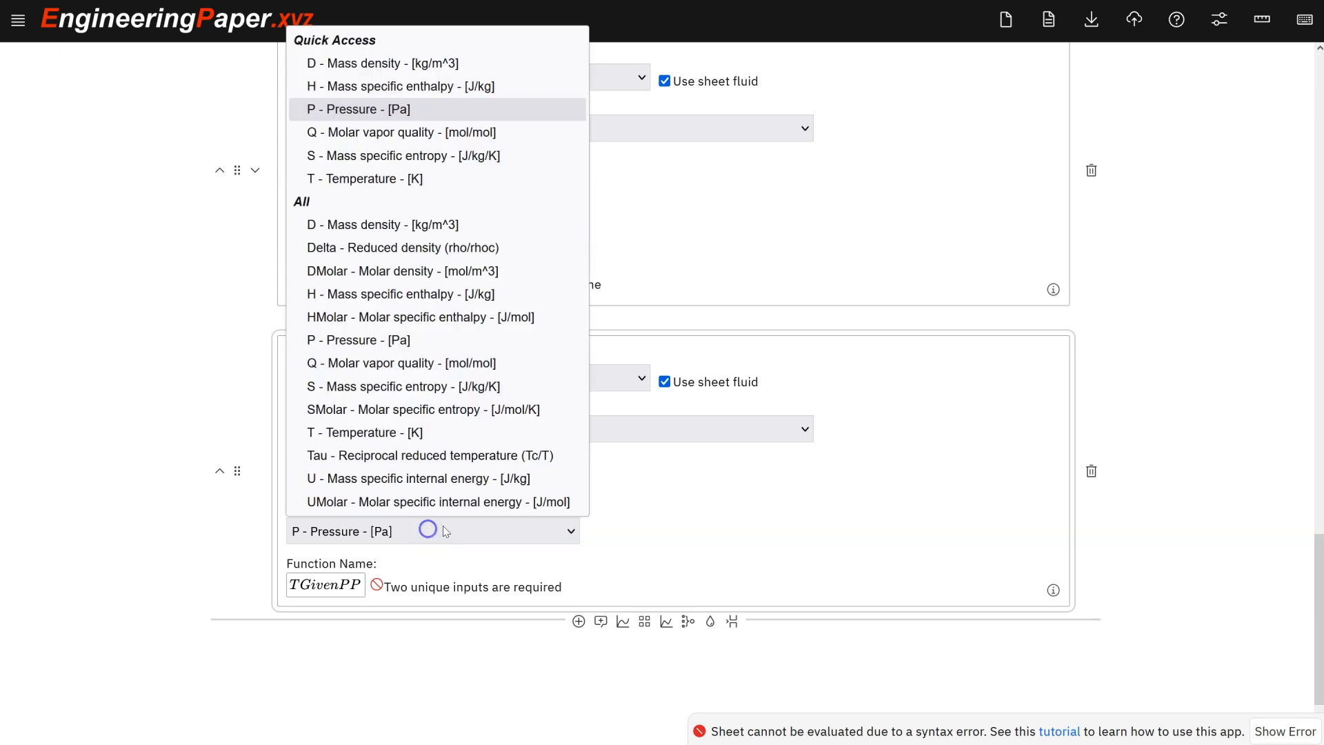
{"action": "left_click", "coordinate": [421, 152]}
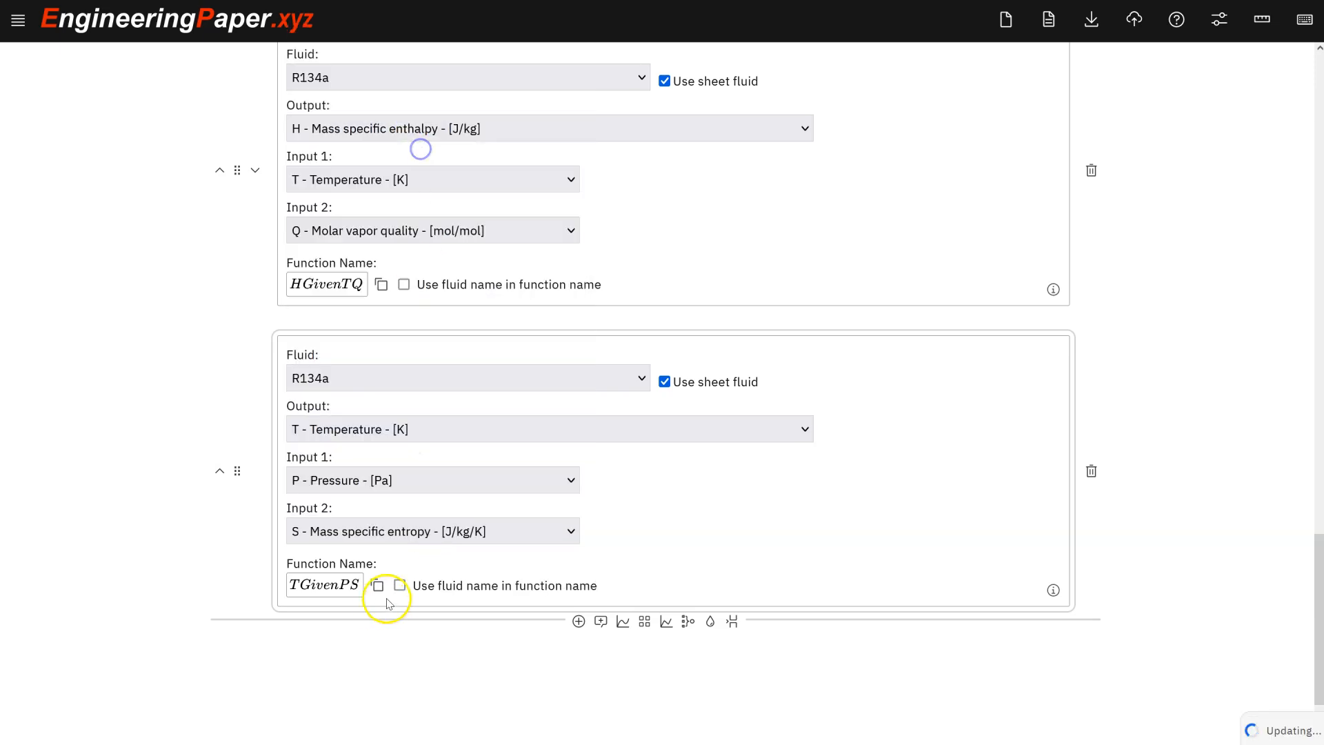
{"action": "left_click", "coordinate": [379, 585]}
Paste the function name and complete T_2 = TGivenPS(P_2, s_2) displayed in degC.
{"action": "scroll", "coordinate": [48, 378], "scroll_direction": "up", "scroll_amount": 10}
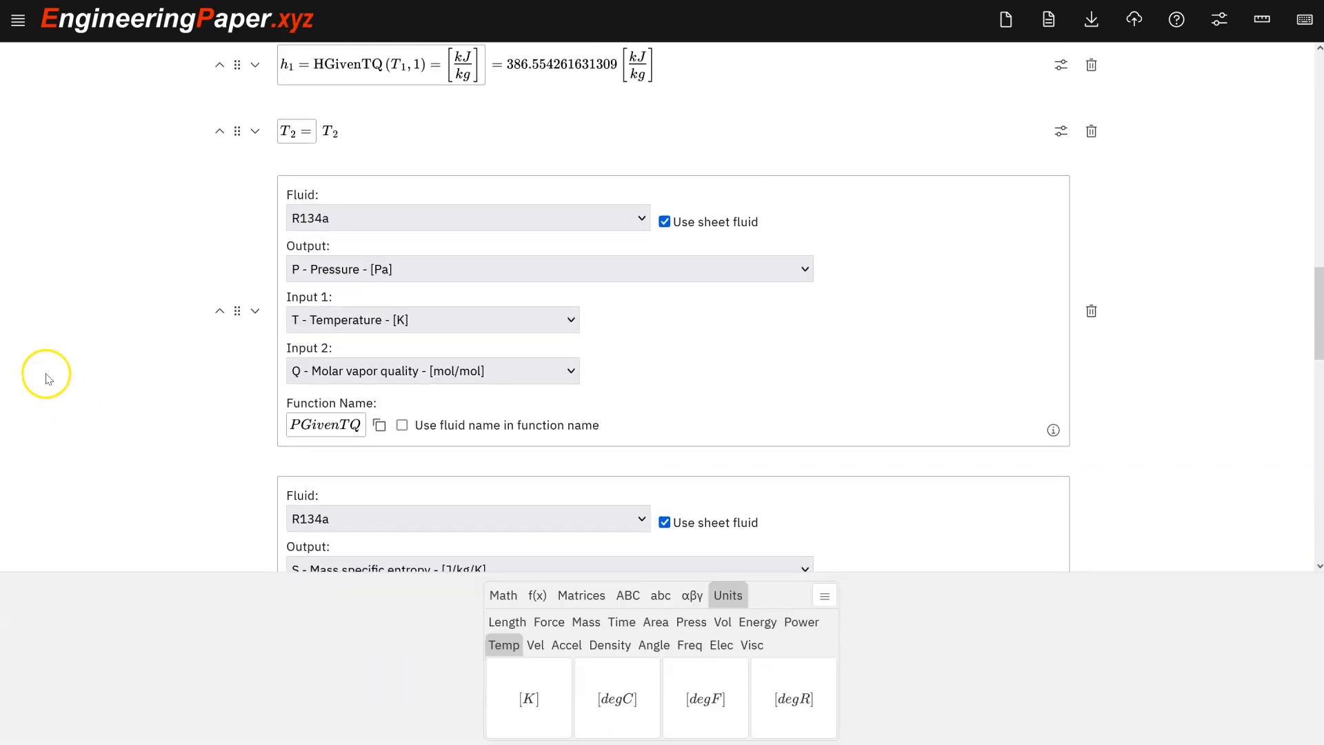
{"action": "scroll", "coordinate": [47, 379], "scroll_direction": "up", "scroll_amount": 3}
{"action": "left_click", "coordinate": [305, 327]}
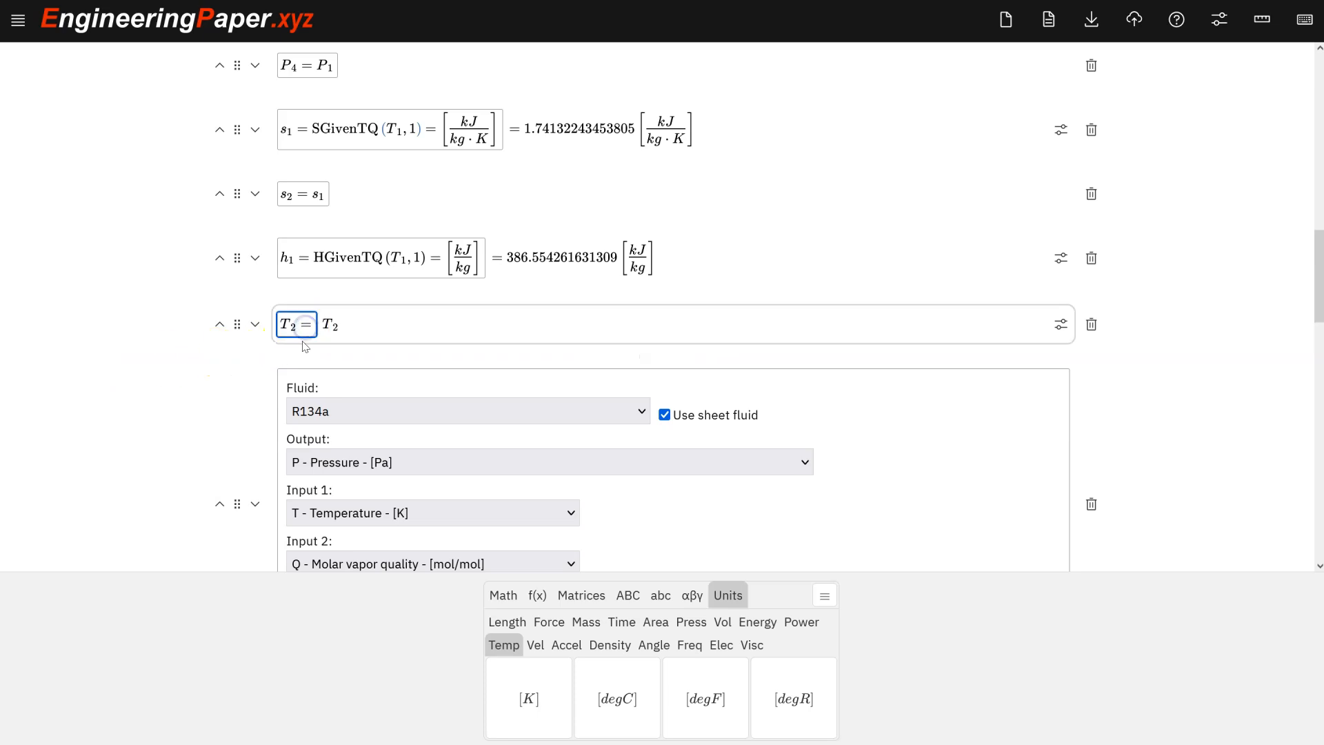
{"action": "type", "text": "TGivenPS()"}
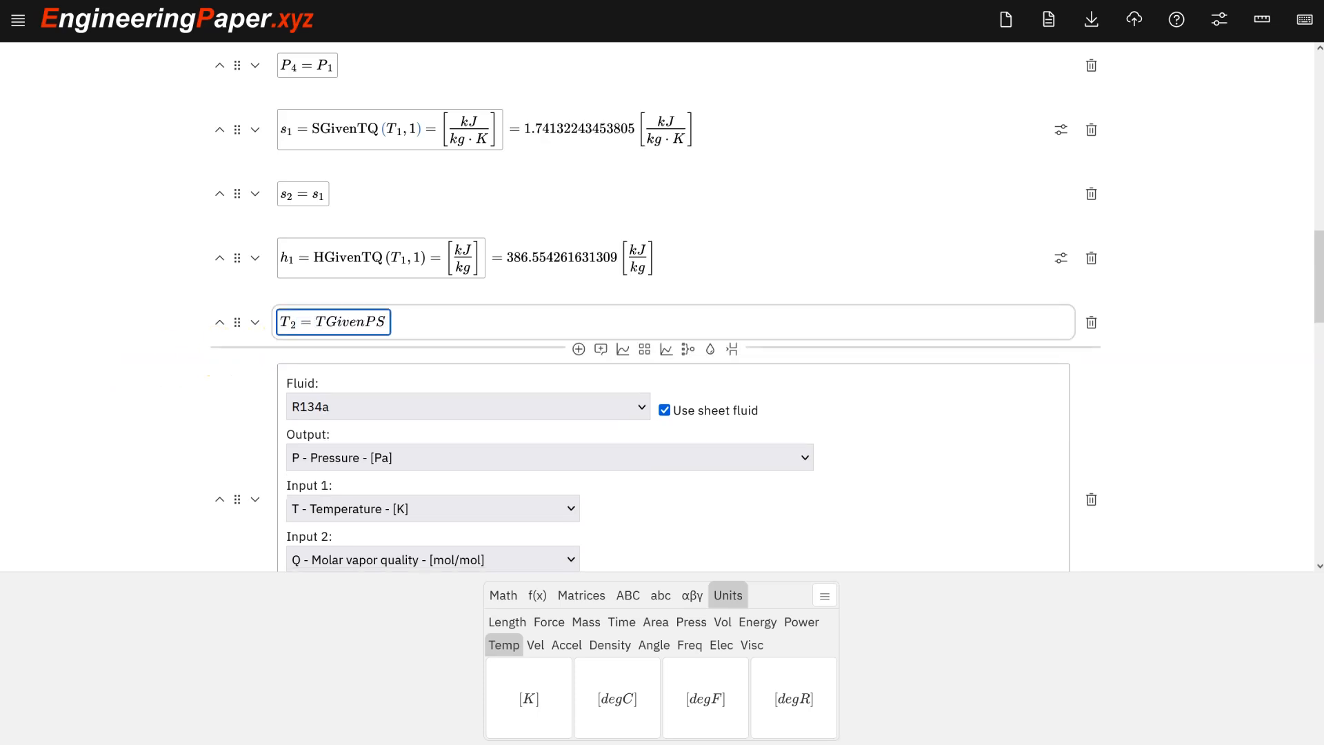
{"action": "type", "text": "P_2"}
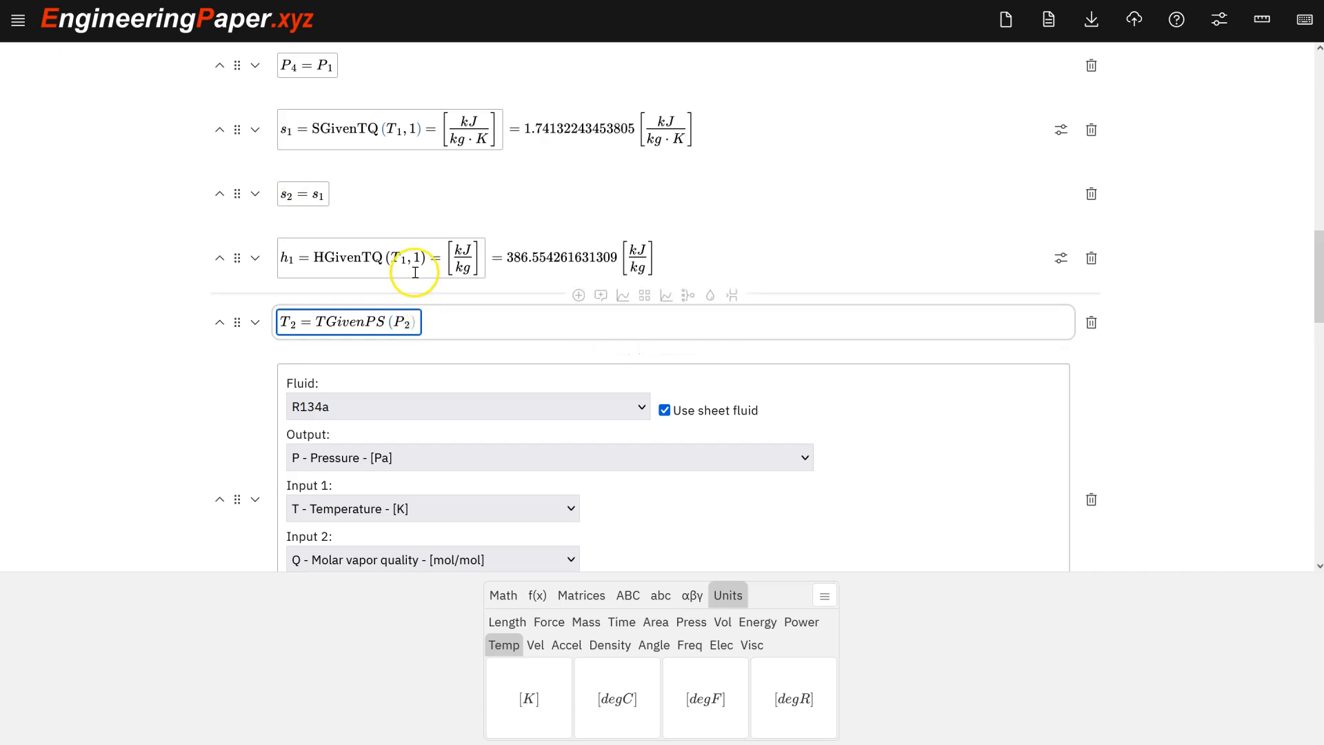
{"action": "type", "text": ",s_2"}
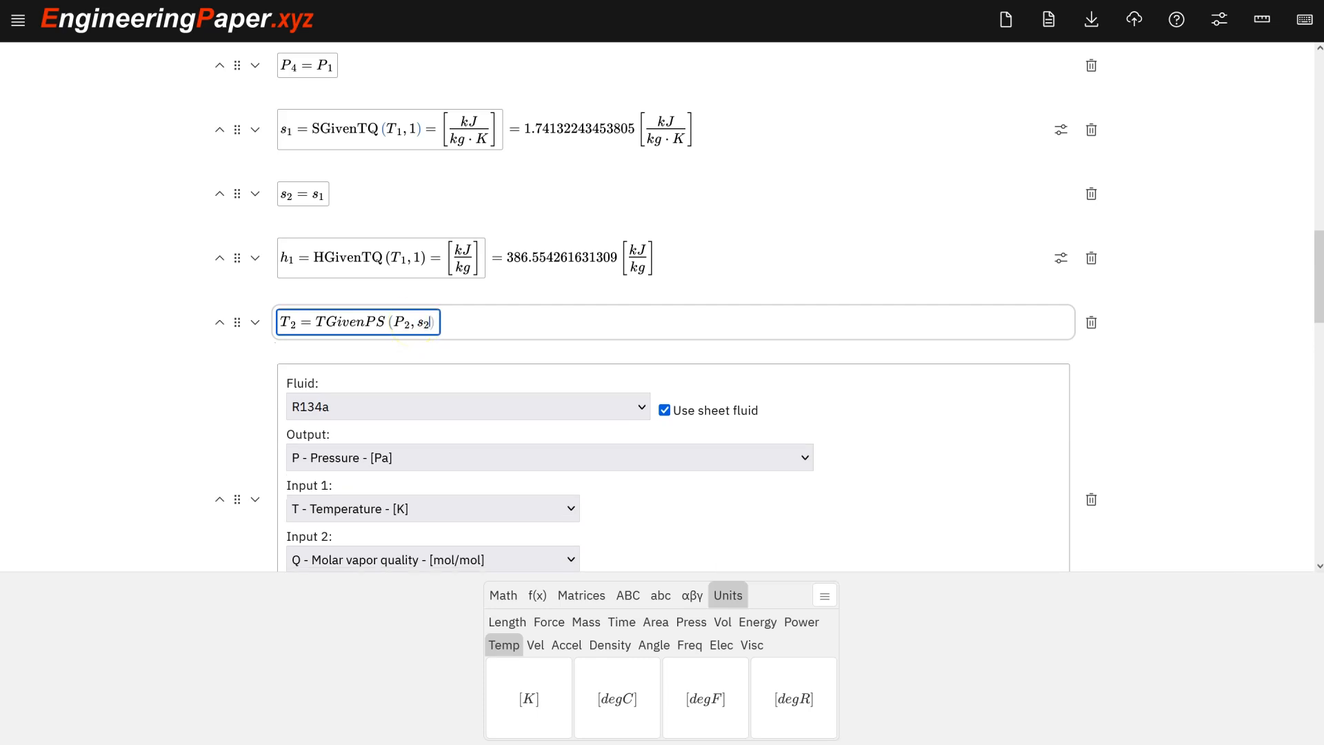
{"action": "type", "text": ") = "}
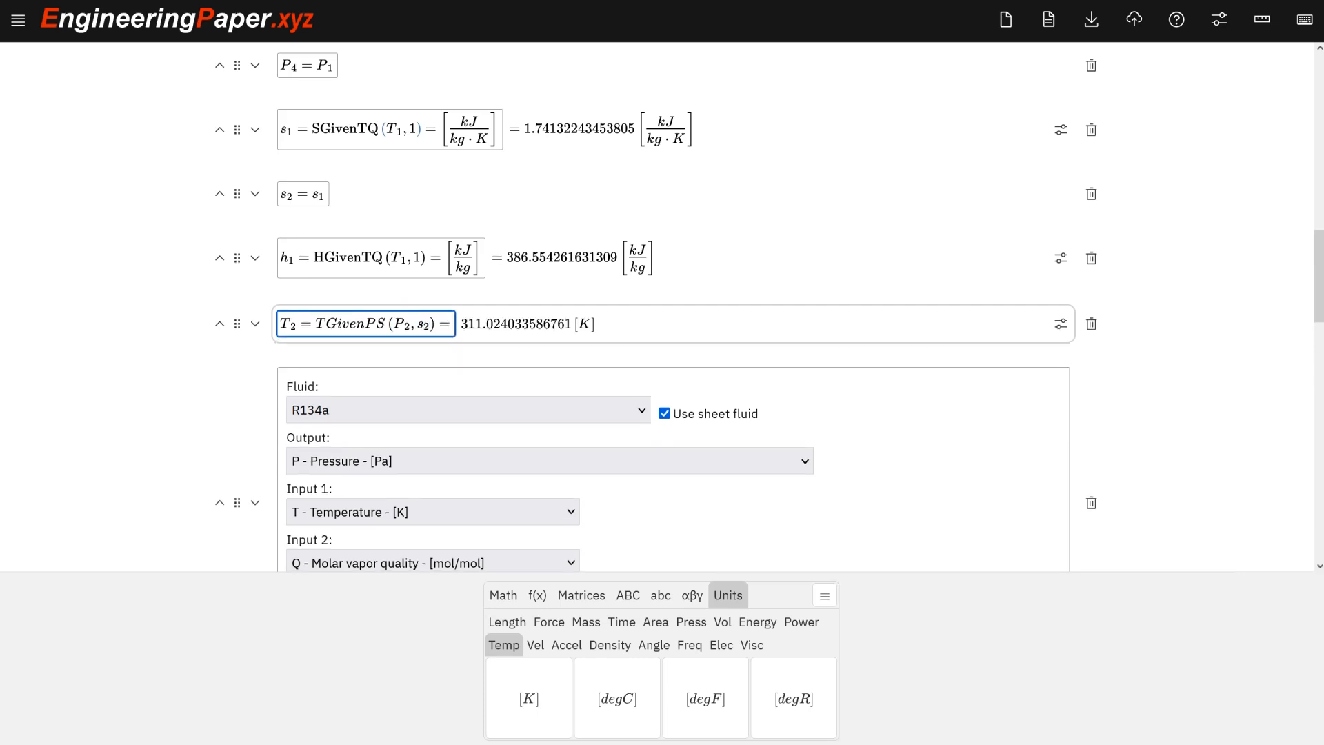
{"action": "type", "text": "[degC]"}
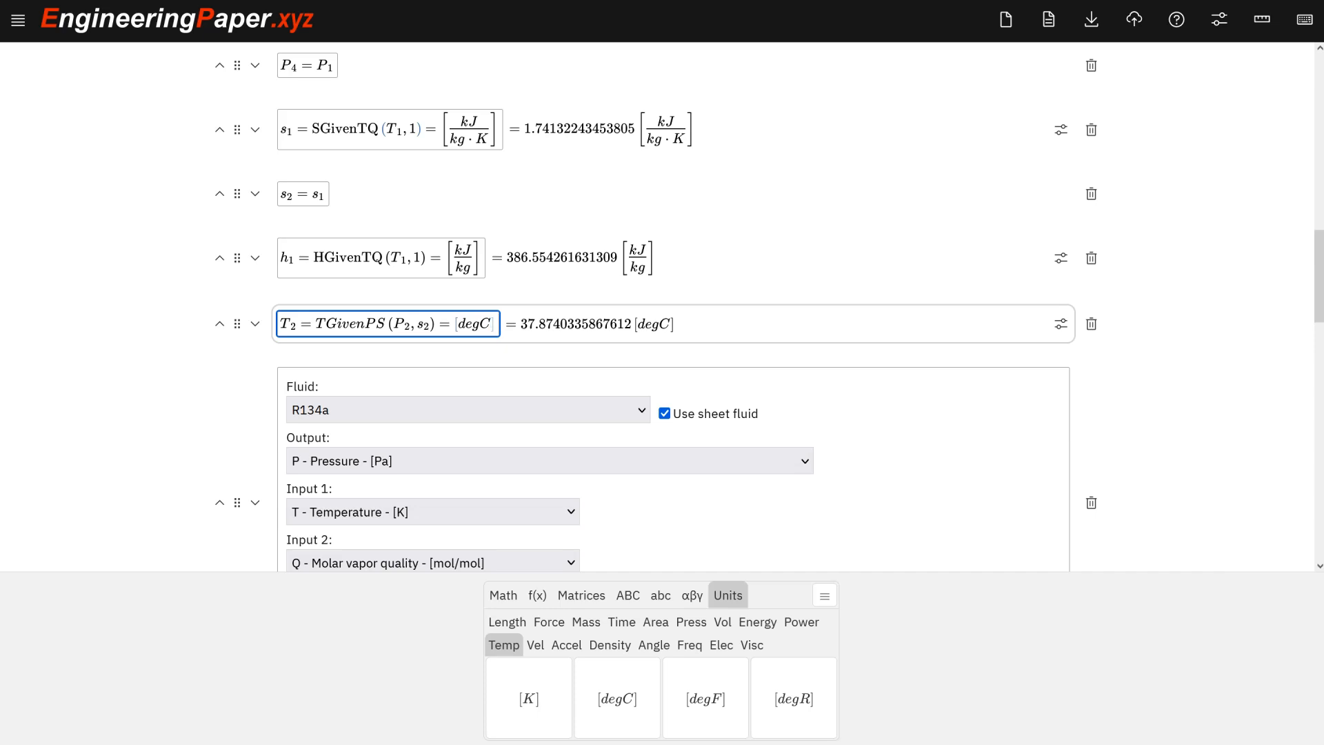
{"action": "left_click", "coordinate": [674, 154]}
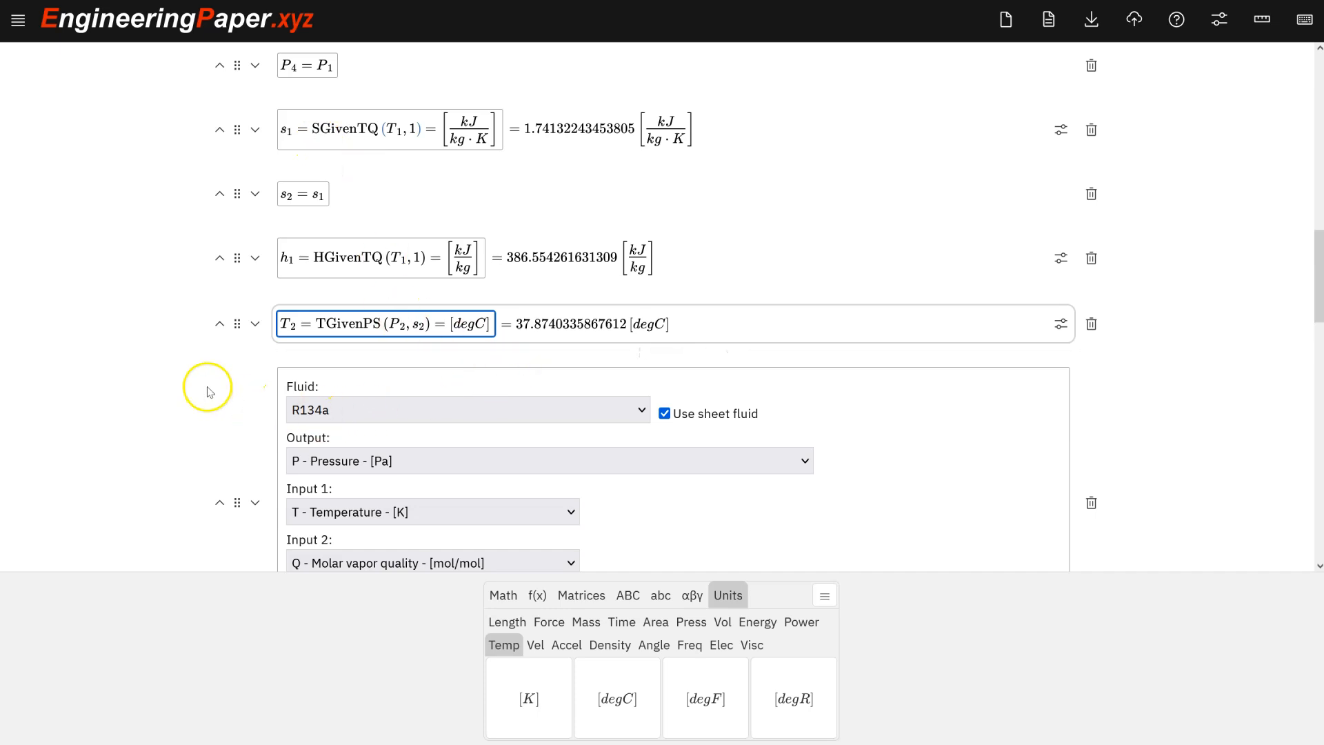
Insert another fluid function using the sheet fluid with mass specific enthalpy output and copy the HGivenTP name.
{"action": "scroll", "coordinate": [209, 392], "scroll_direction": "down", "scroll_amount": 18}
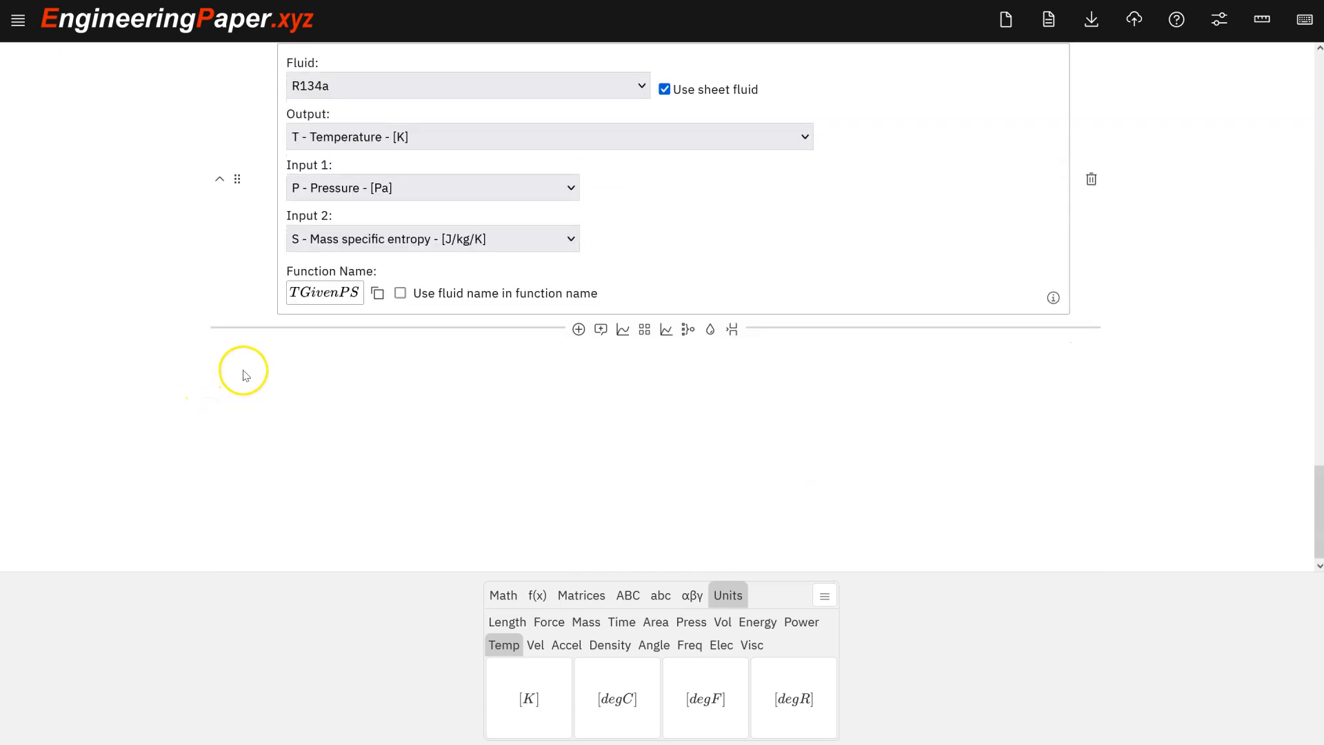
{"action": "scroll", "coordinate": [697, 325], "scroll_direction": "up", "scroll_amount": 1}
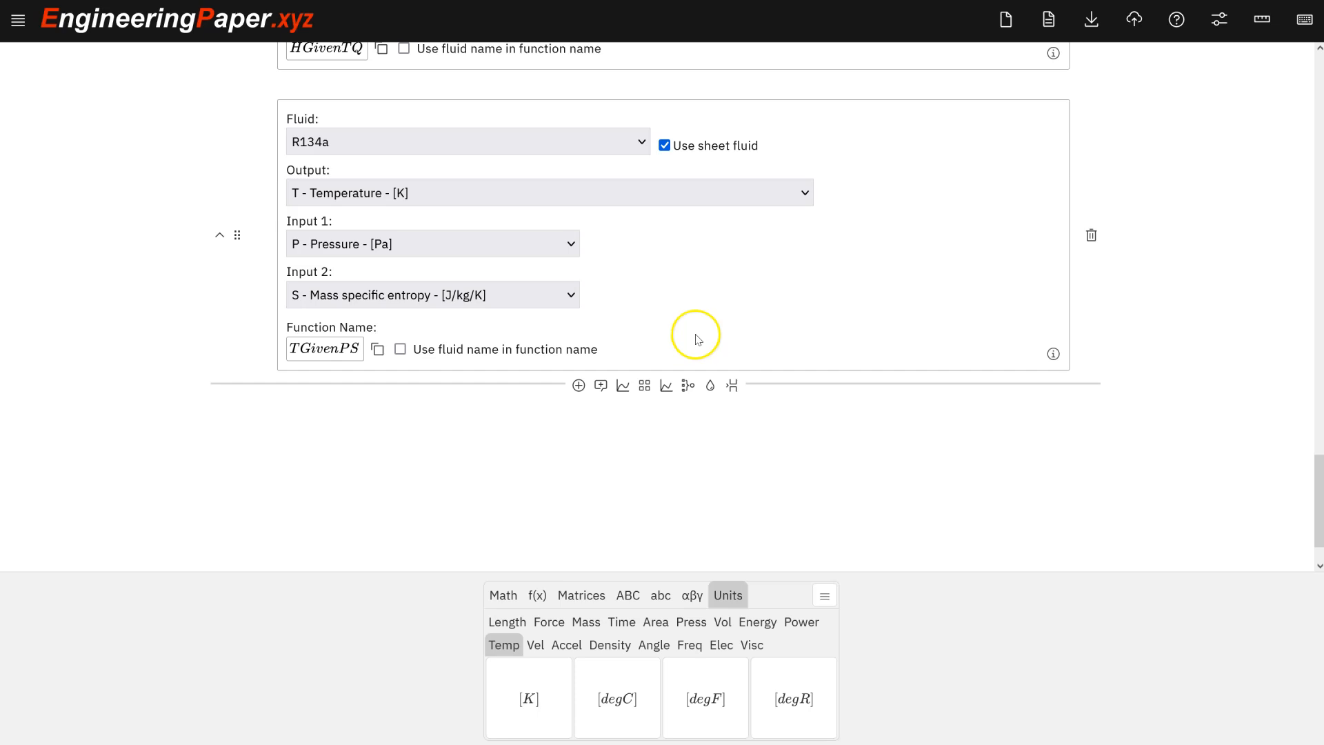
{"action": "left_click", "coordinate": [710, 385]}
{"action": "left_click", "coordinate": [664, 317]}
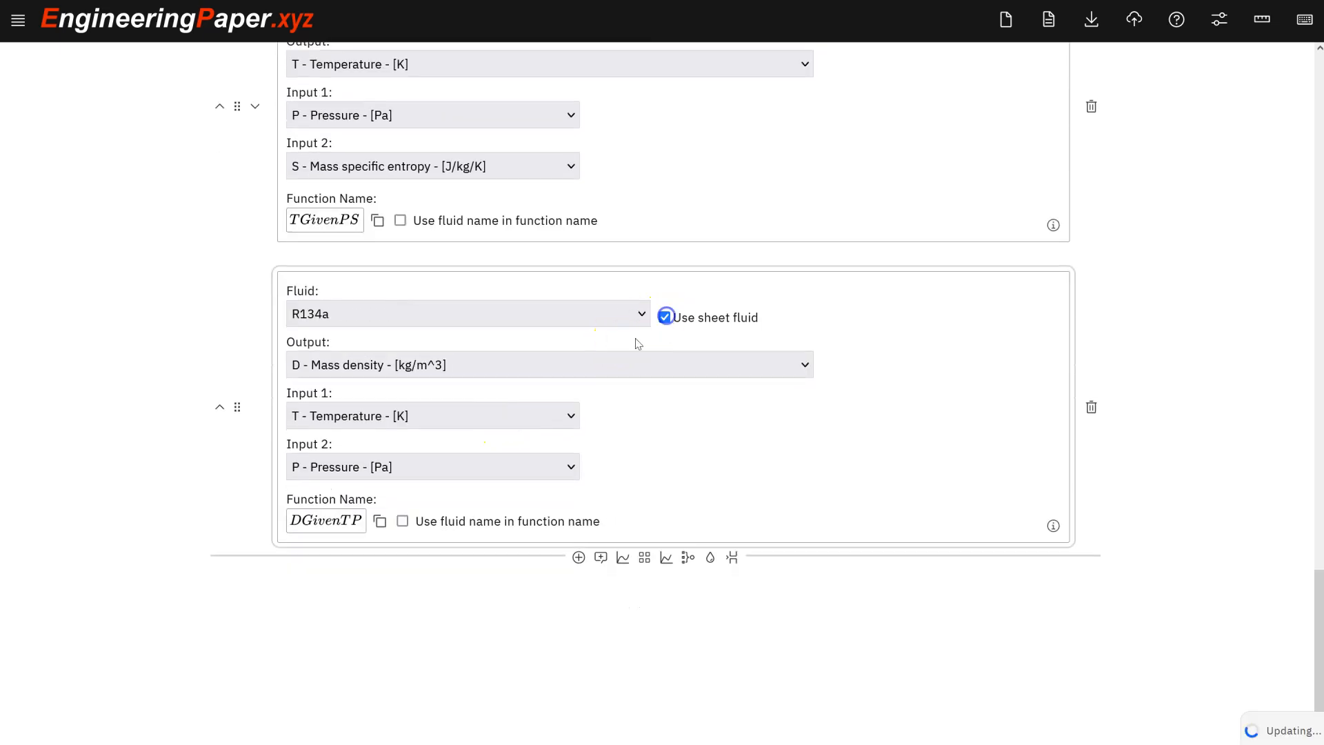
{"action": "left_click", "coordinate": [583, 371]}
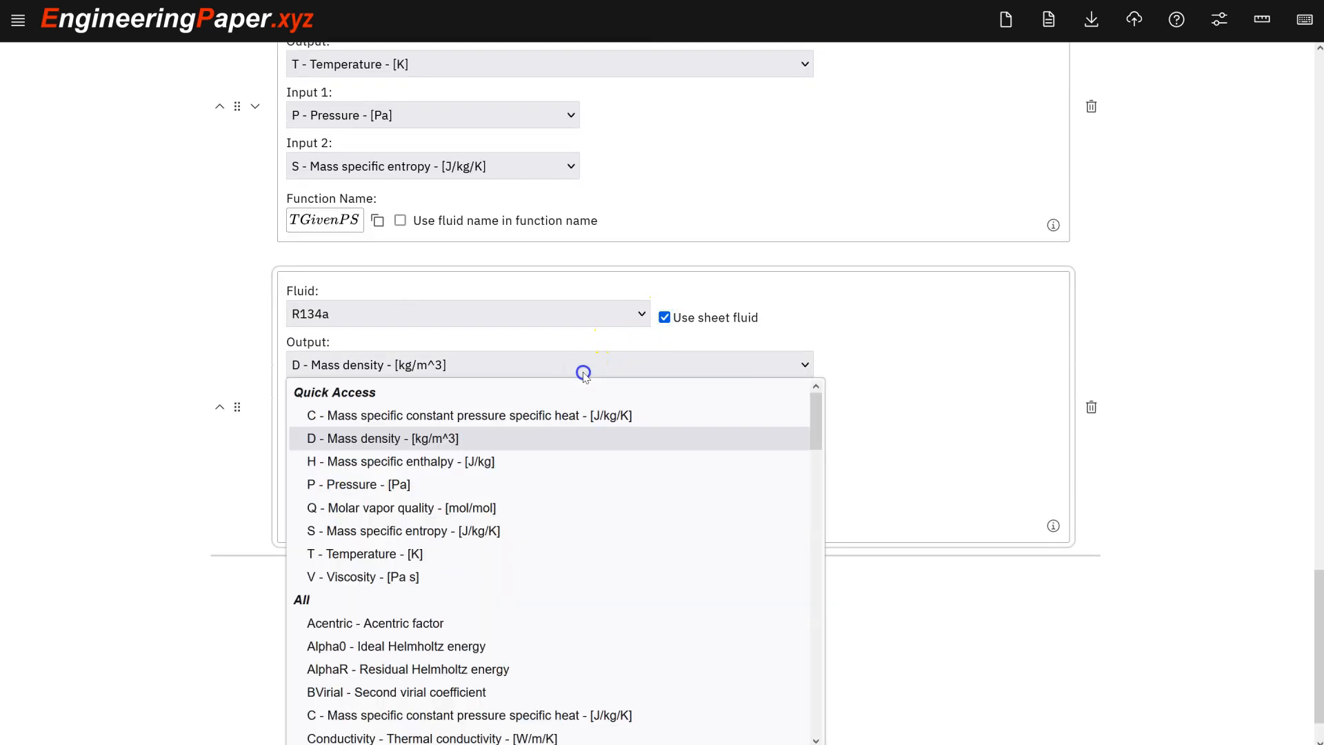
{"action": "left_click", "coordinate": [455, 468]}
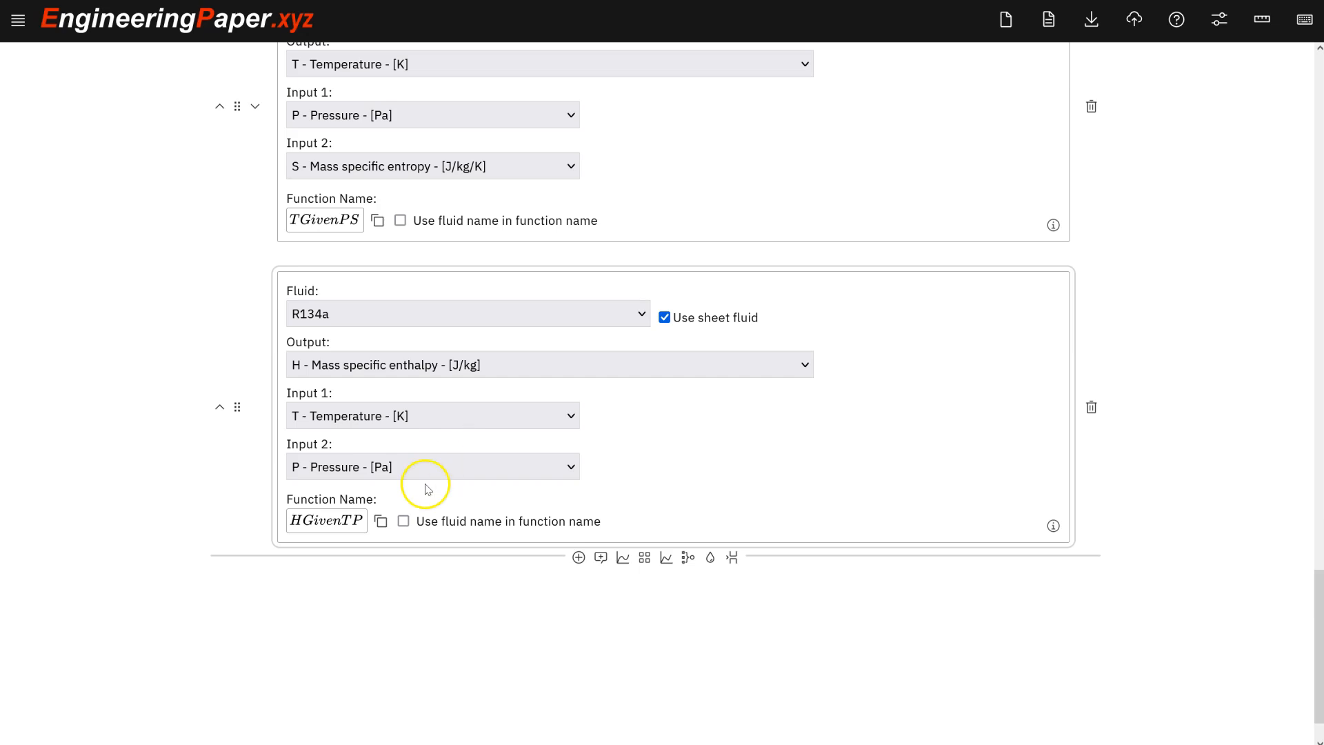
{"action": "left_click", "coordinate": [379, 530]}
{"action": "scroll", "coordinate": [207, 331], "scroll_direction": "up", "scroll_amount": 10}
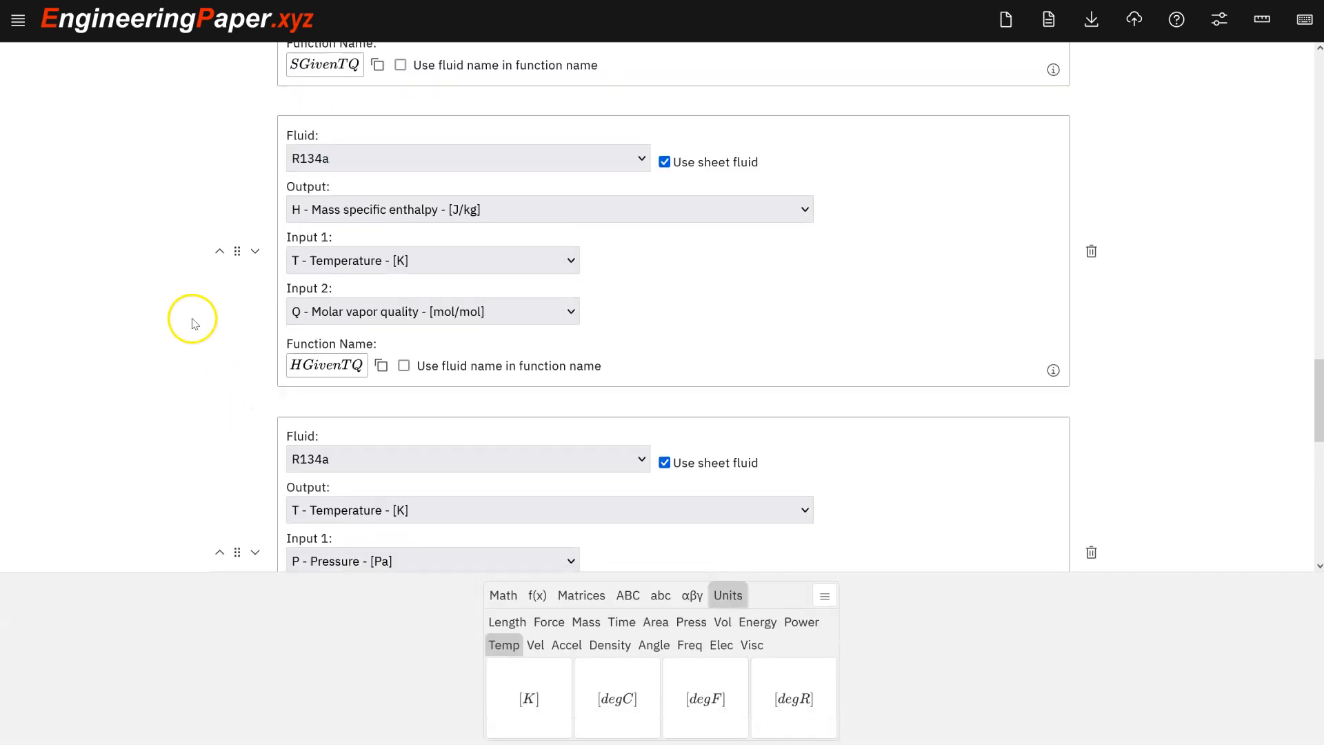
Insert a new math cell after the T_2 line reading h_2 = HGivenTP(T_2, P_2) displayed in kJ/kg.
{"action": "scroll", "coordinate": [193, 324], "scroll_direction": "up", "scroll_amount": 10}
{"action": "left_click", "coordinate": [306, 445]}
{"action": "left_click", "coordinate": [381, 472]}
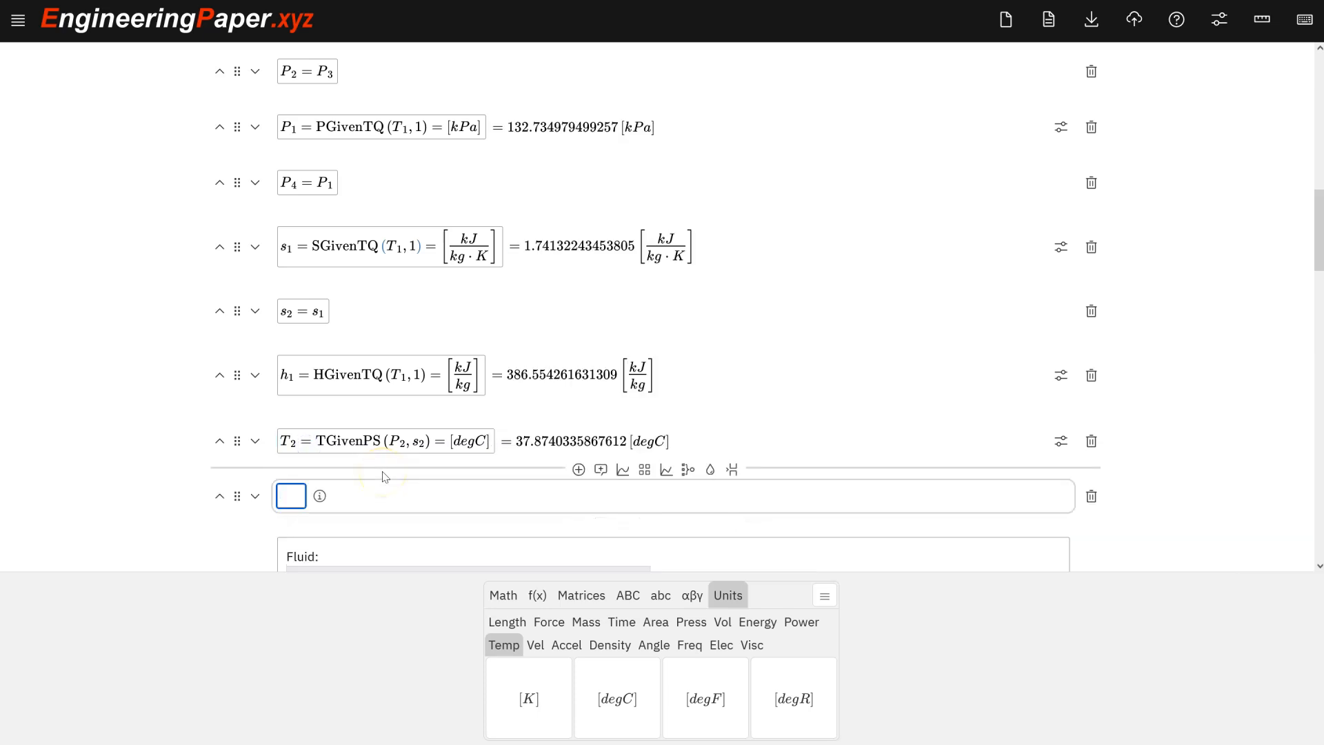
{"action": "type", "text": "h_2="}
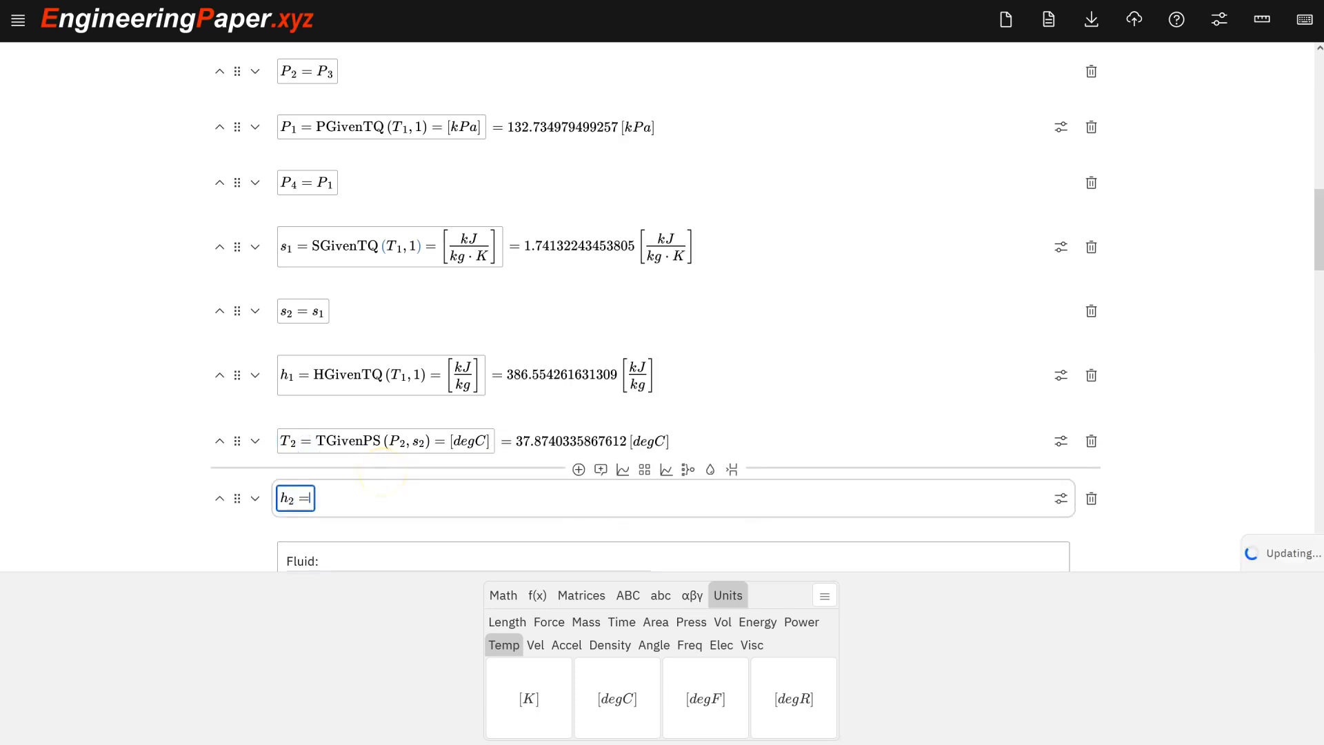
{"action": "type", "text": "HGivenTP("}
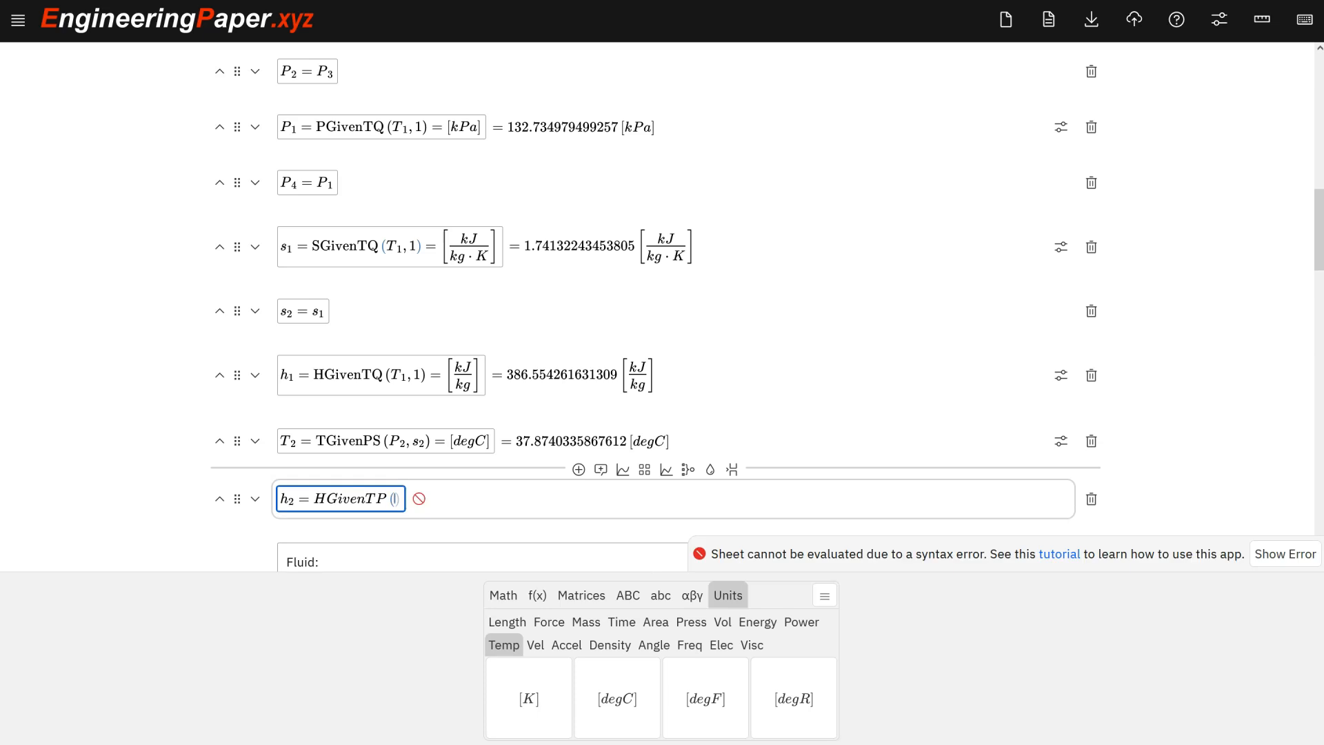
{"action": "type", "text": "T_2,"}
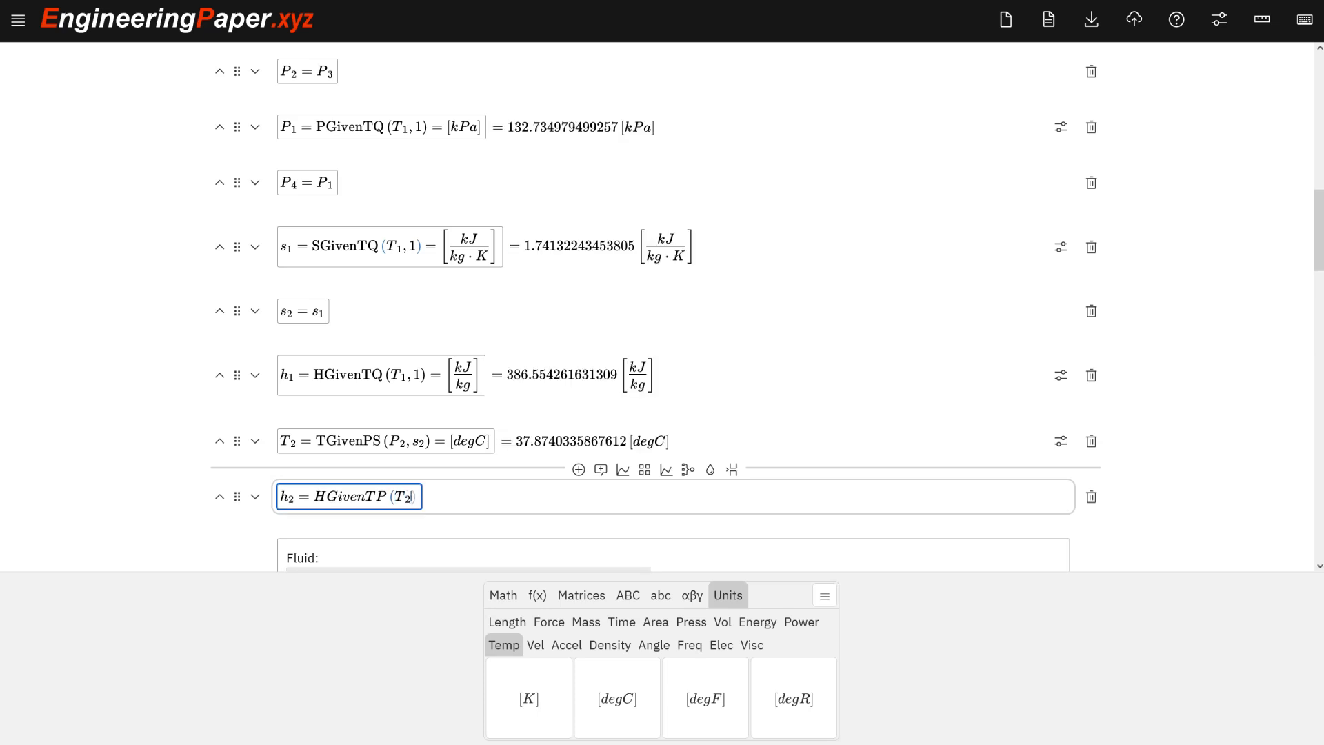
{"action": "type", "text": "P_2)="}
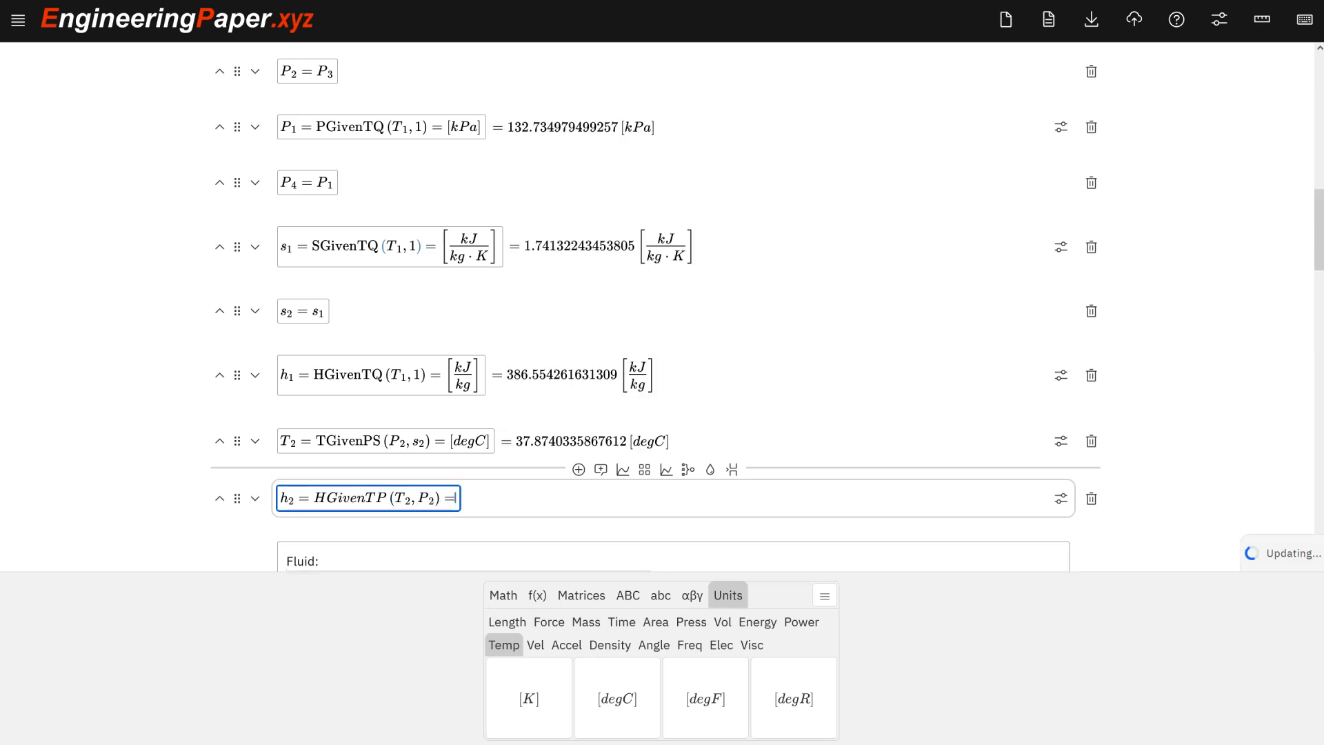
{"action": "type", "text": "[kJ/k"}
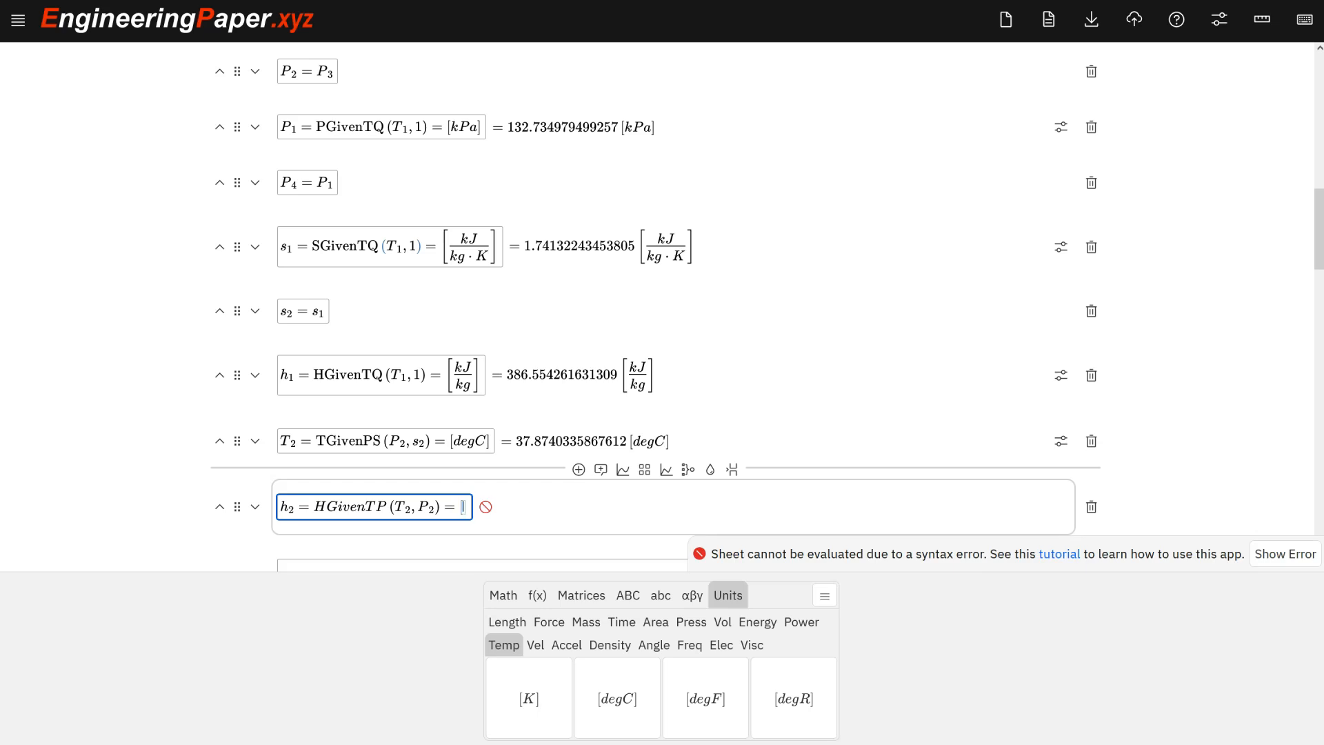
{"action": "type", "text": "g"}
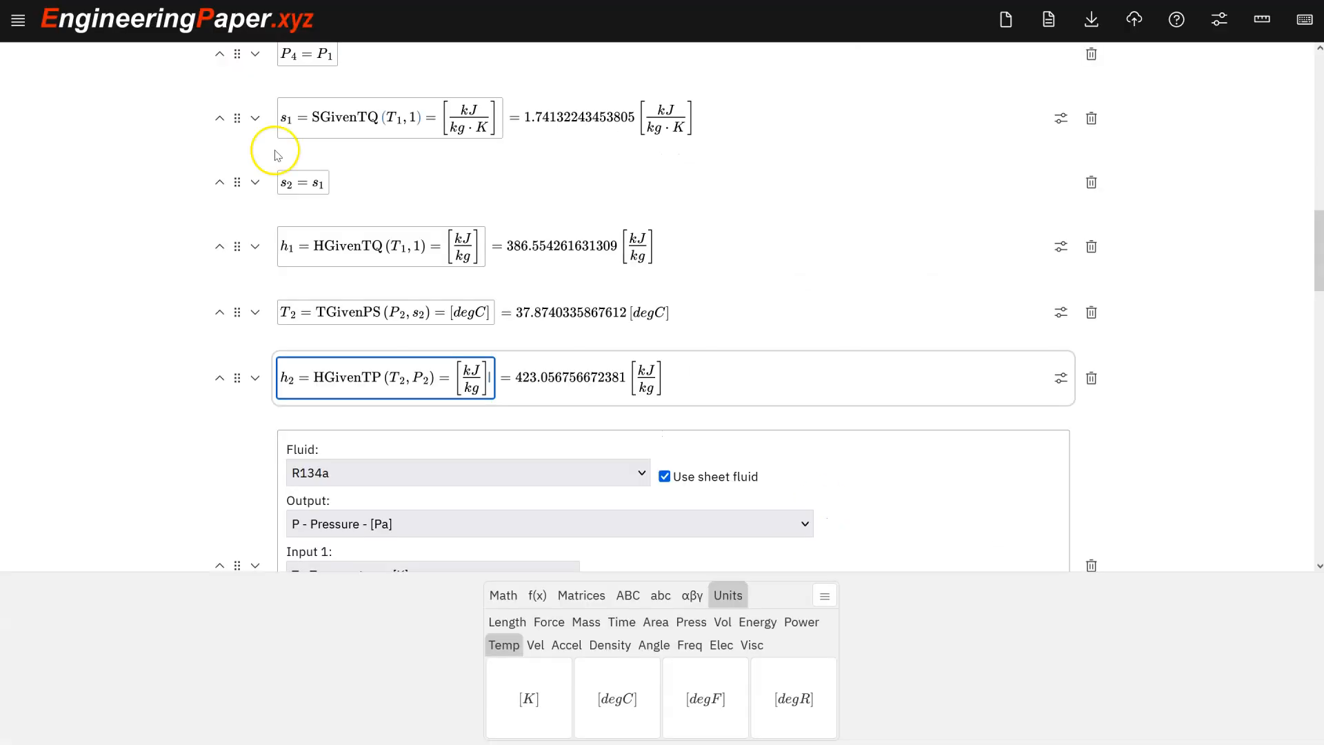
{"action": "left_click", "coordinate": [330, 386]}
{"action": "key", "text": "Return"}
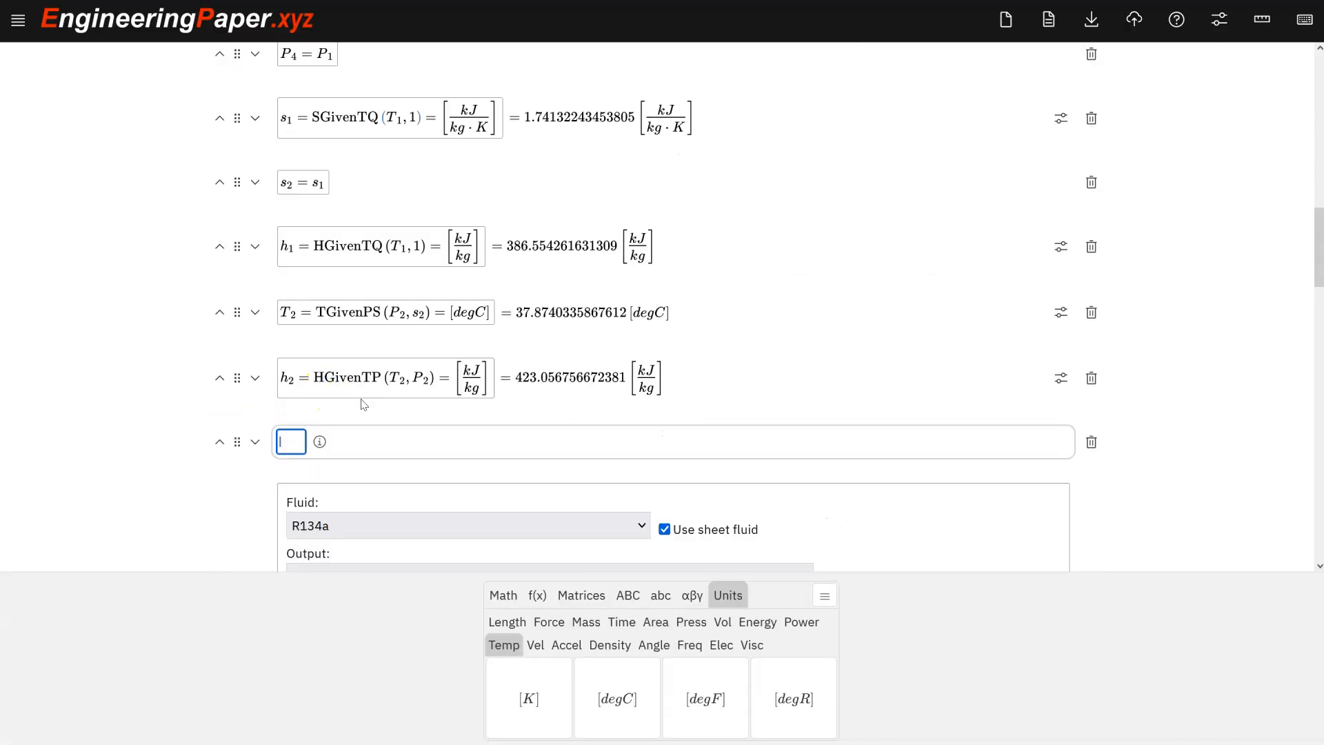
Add the line h_3 = HGivenTQ(T_3, 0) displayed in kJ/kg in the next cell.
{"action": "type", "text": "h_3"}
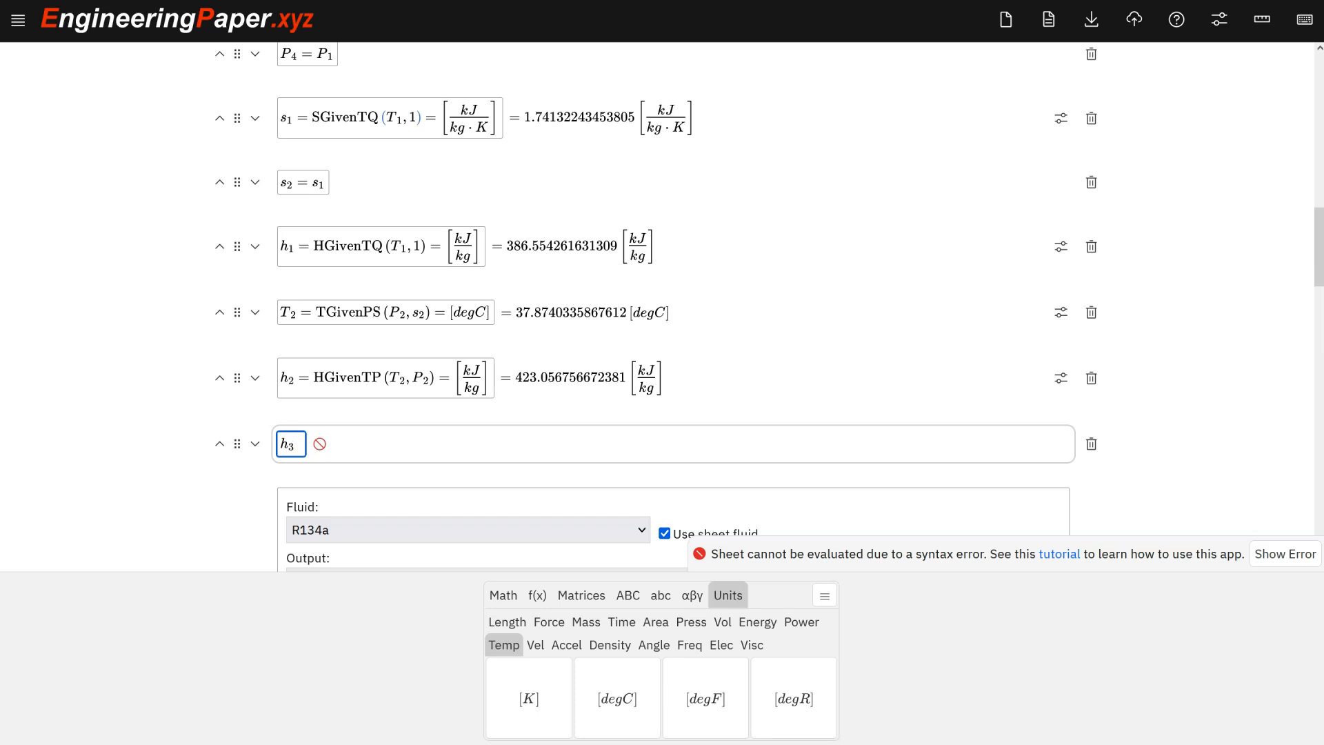
{"action": "type", "text": "="}
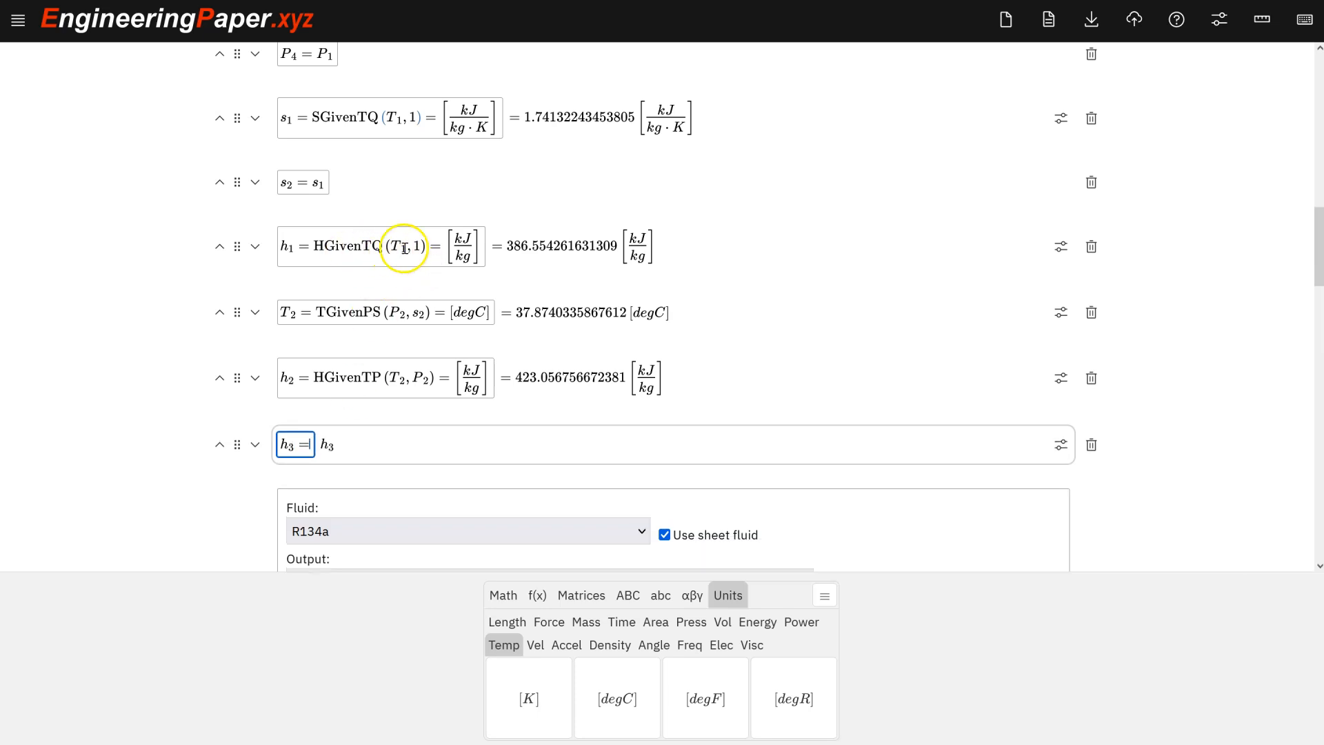
{"action": "left_click", "coordinate": [308, 445]}
{"action": "type", "text": "HG"}
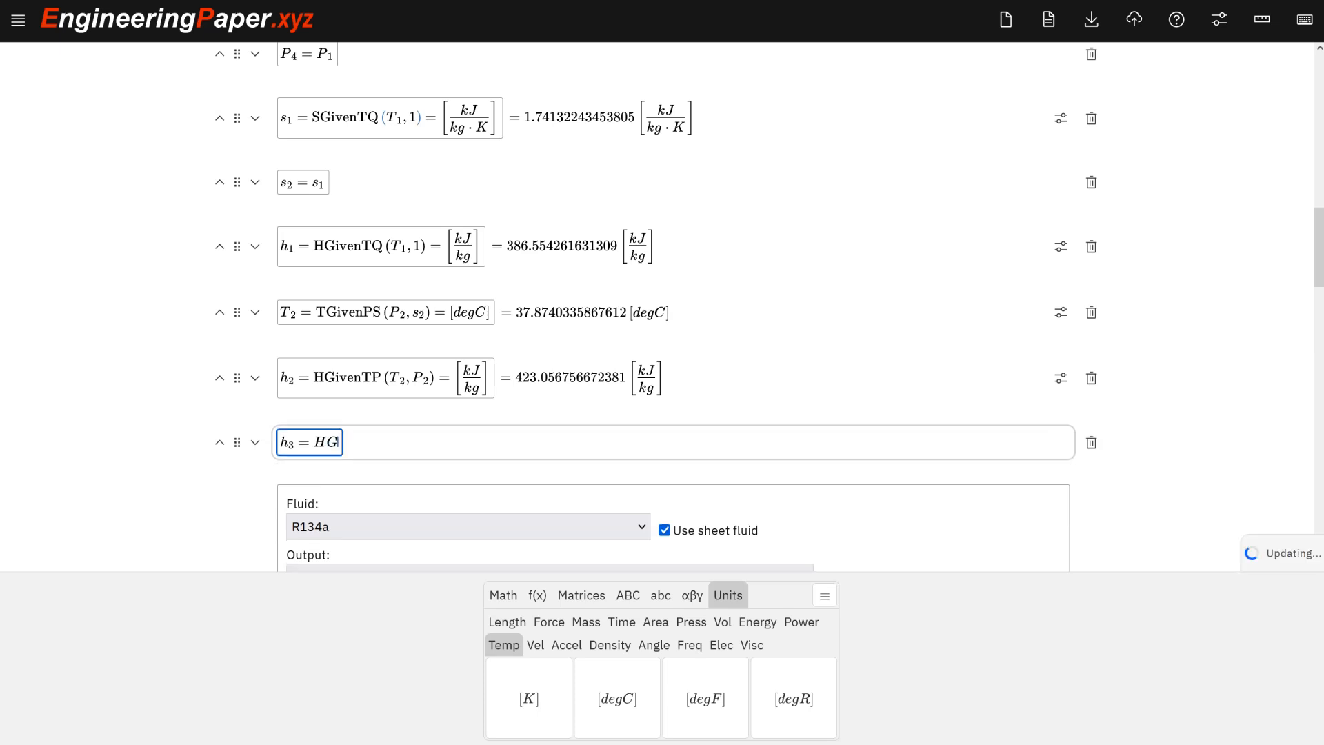
{"action": "type", "text": "ivenTQ("}
{"action": "type", "text": "T_3,"}
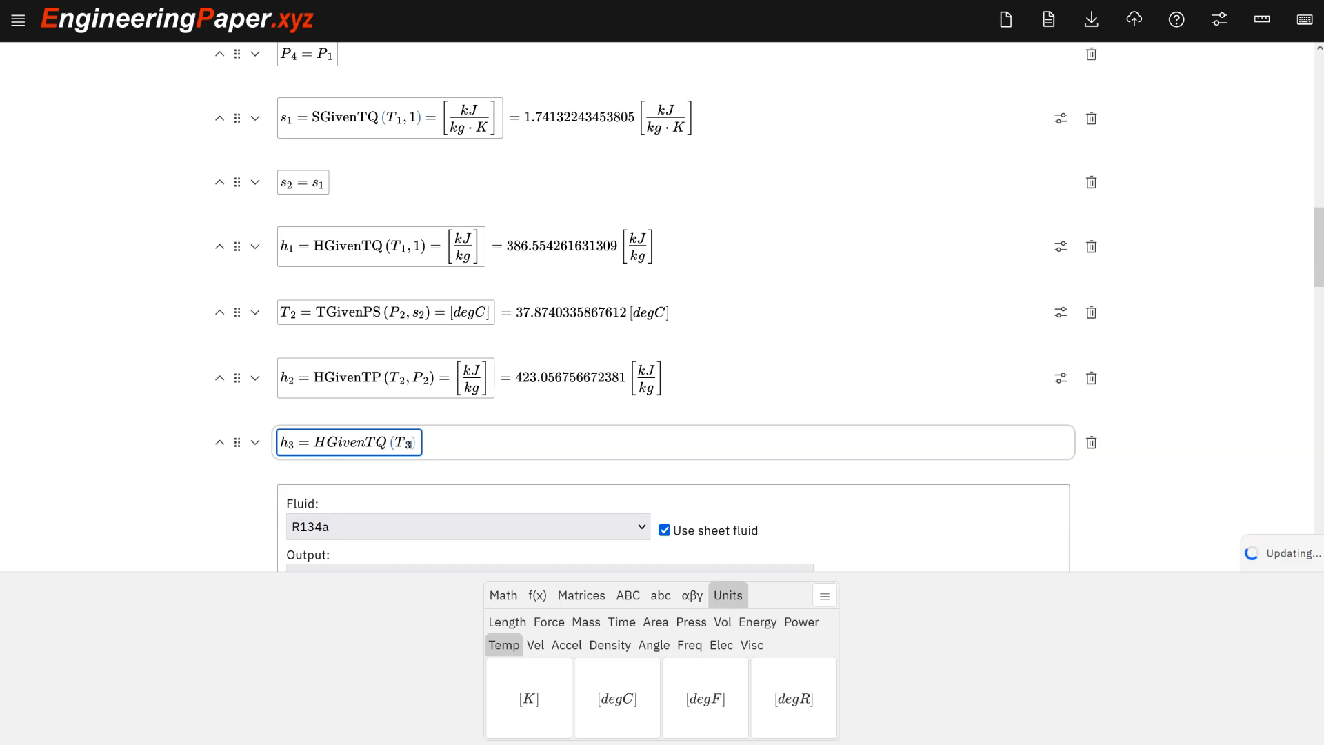
{"action": "type", "text": "0)"}
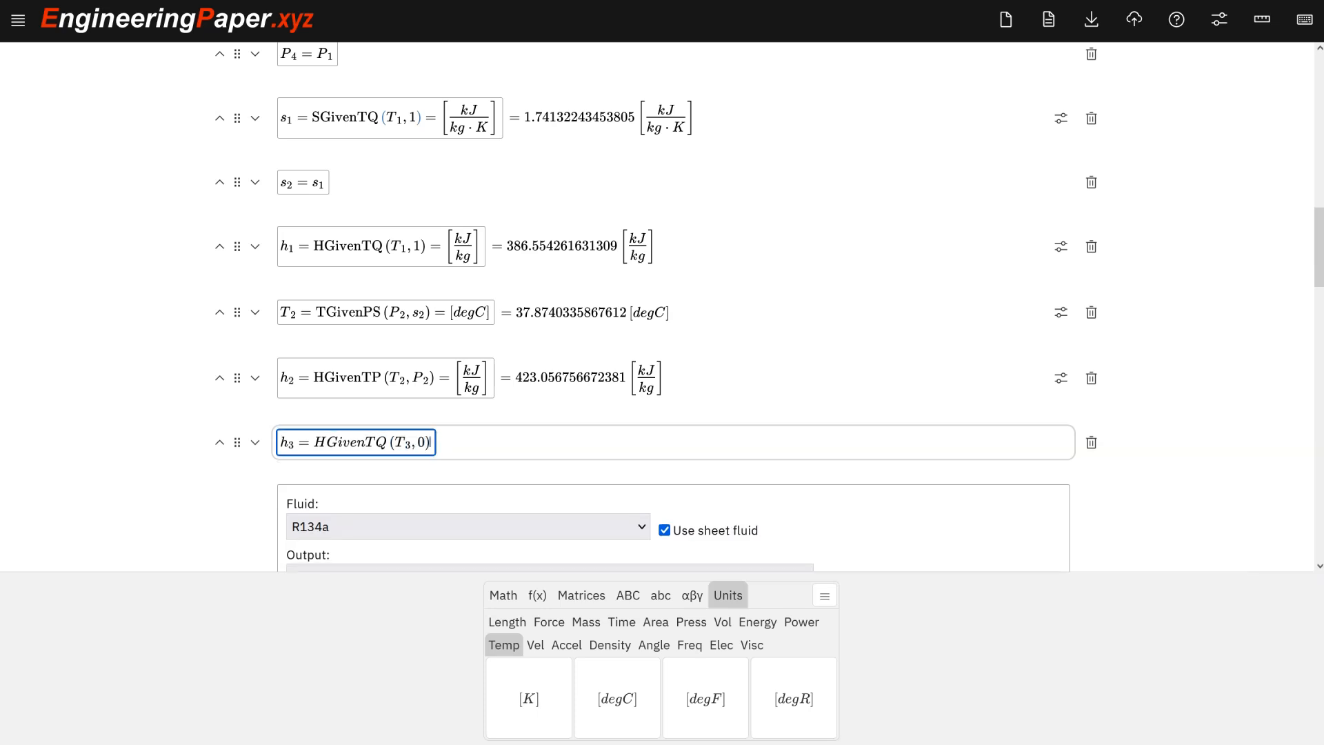
{"action": "type", "text": "="}
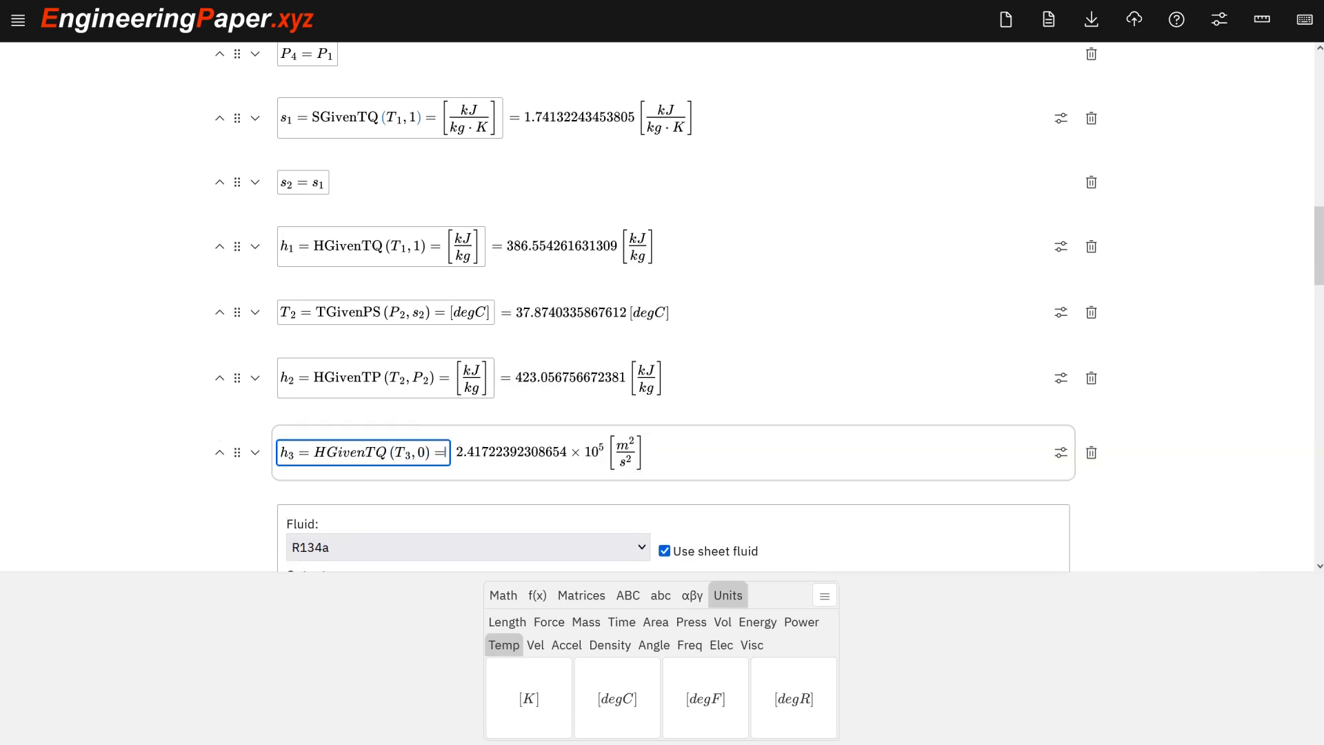
{"action": "type", "text": "[kJ/kg"}
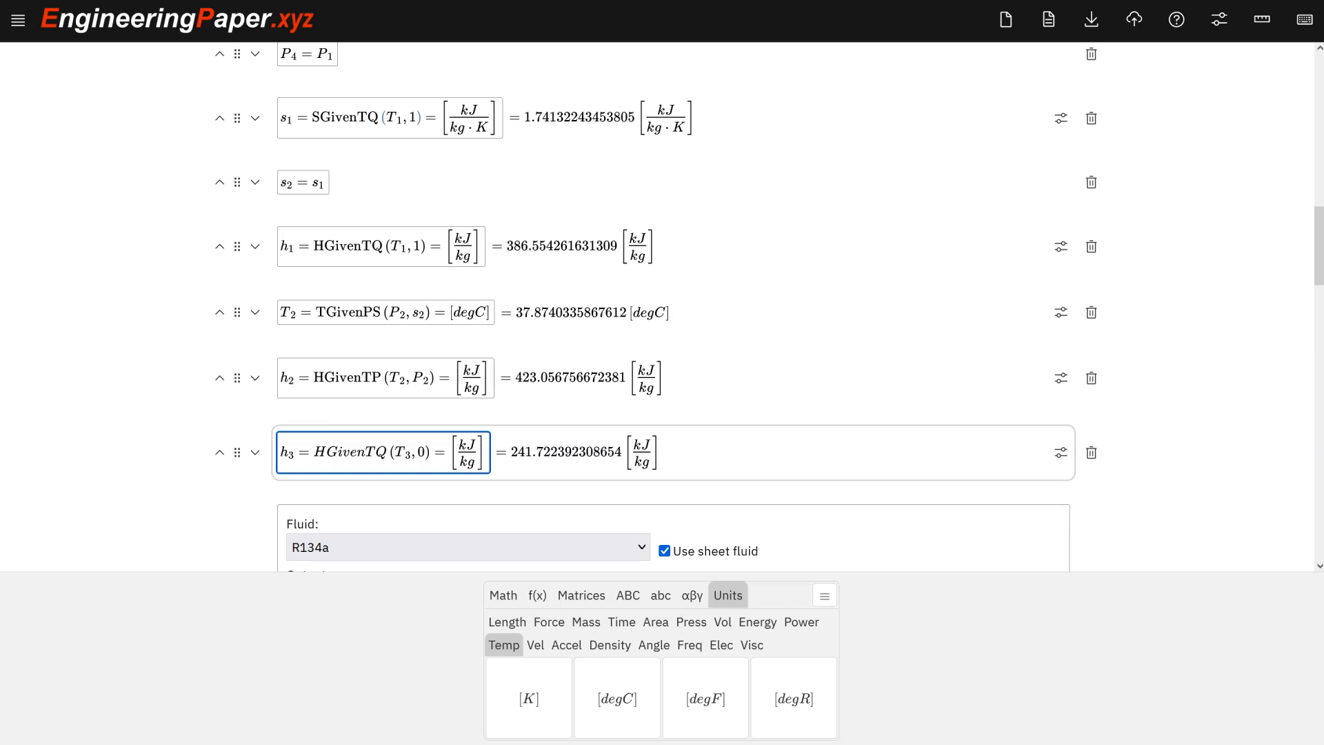
{"action": "left_click", "coordinate": [320, 455]}
{"action": "key", "text": "Return"}
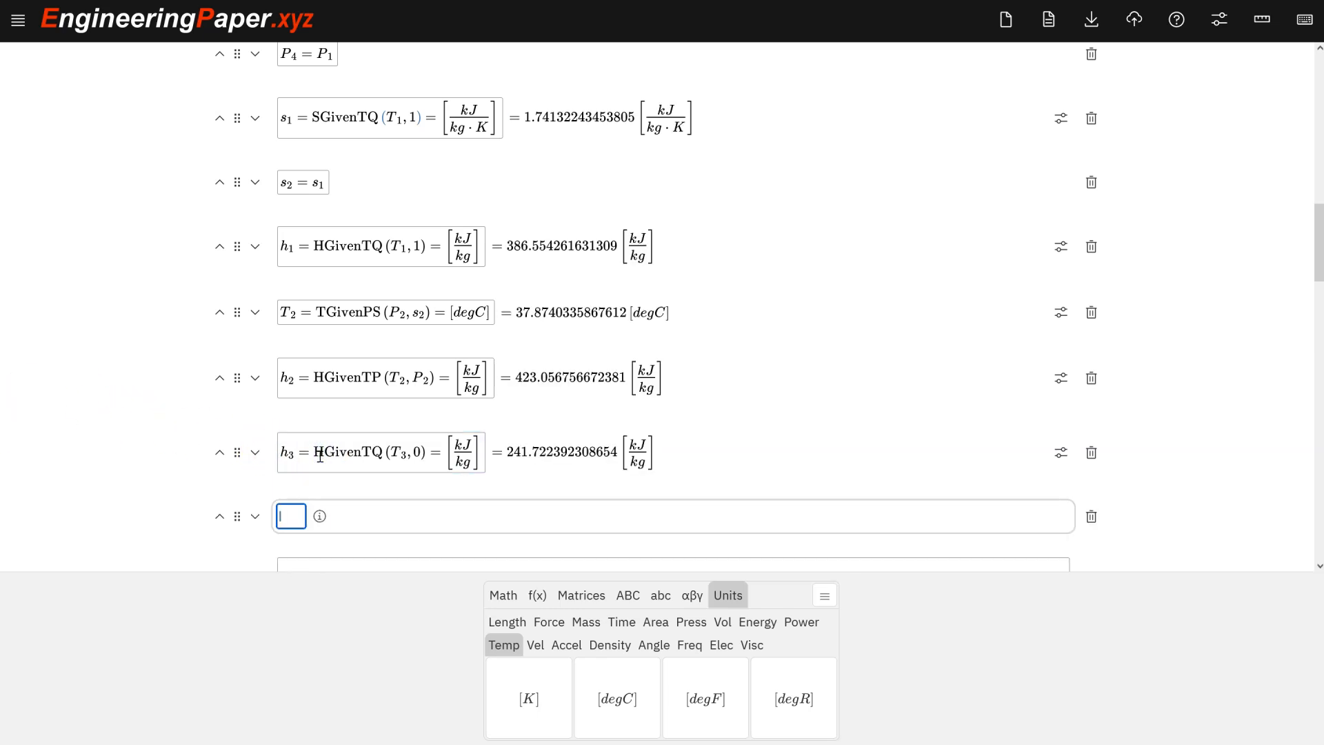
Enter h_4 = h_3 in the following cell.
{"action": "type", "text": "h_4=h_3"}
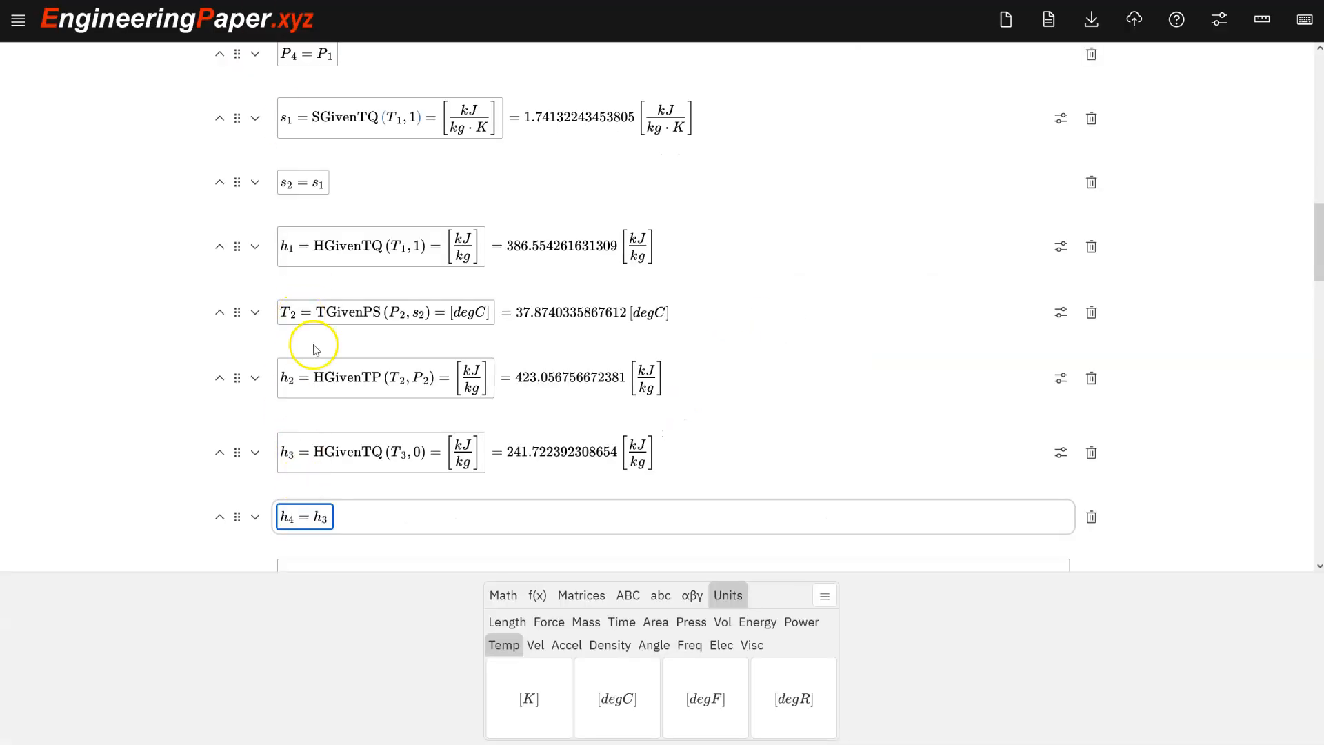
{"action": "scroll", "coordinate": [321, 319], "scroll_direction": "up", "scroll_amount": 10}
{"action": "scroll", "coordinate": [322, 314], "scroll_direction": "down", "scroll_amount": 10}
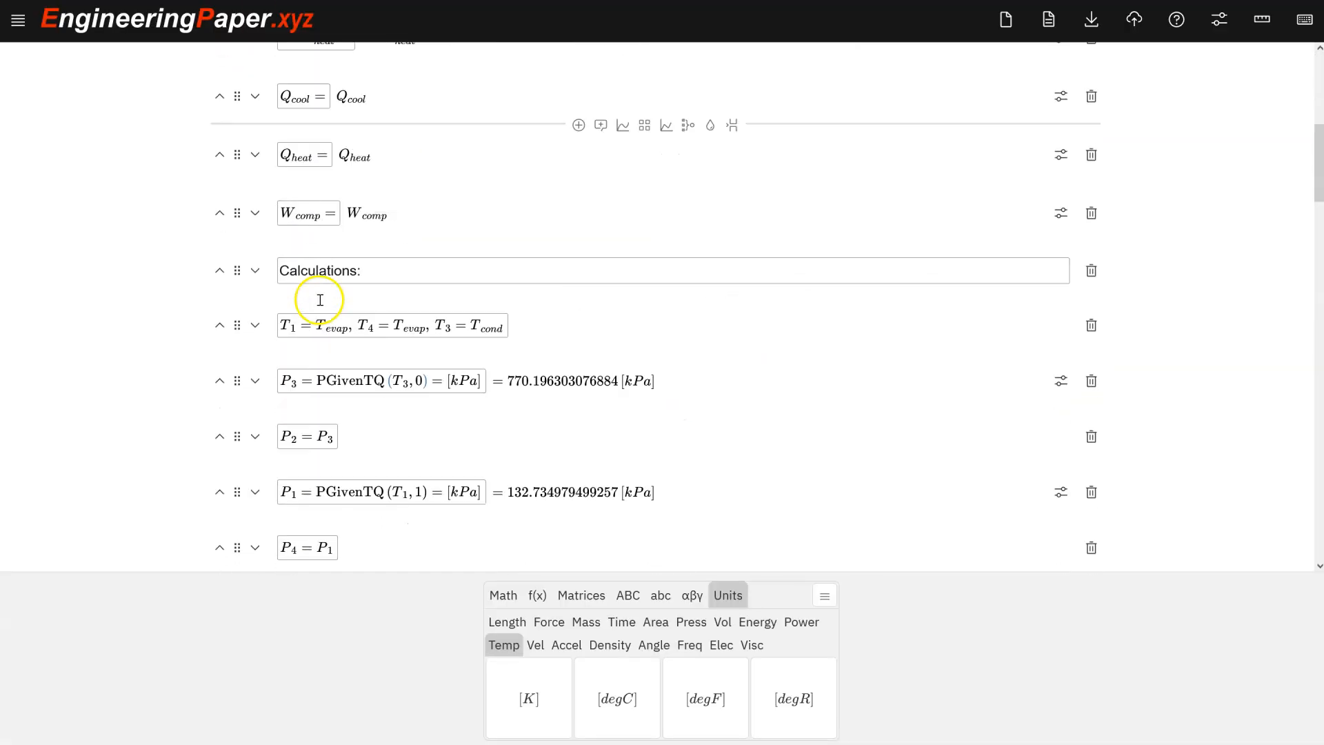
{"action": "scroll", "coordinate": [321, 304], "scroll_direction": "up", "scroll_amount": 2}
{"action": "scroll", "coordinate": [321, 304], "scroll_direction": "down", "scroll_amount": 2}
{"action": "scroll", "coordinate": [319, 296], "scroll_direction": "up", "scroll_amount": 7}
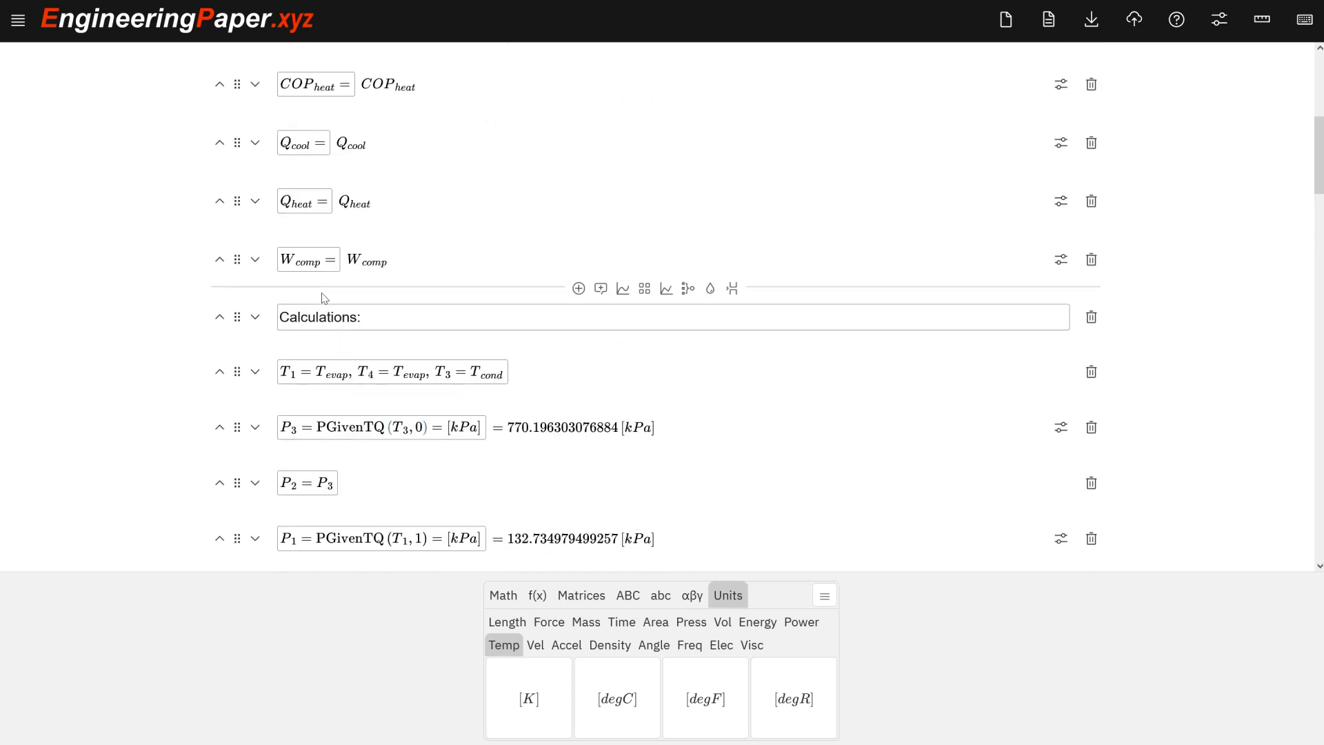
{"action": "scroll", "coordinate": [304, 317], "scroll_direction": "down", "scroll_amount": 15}
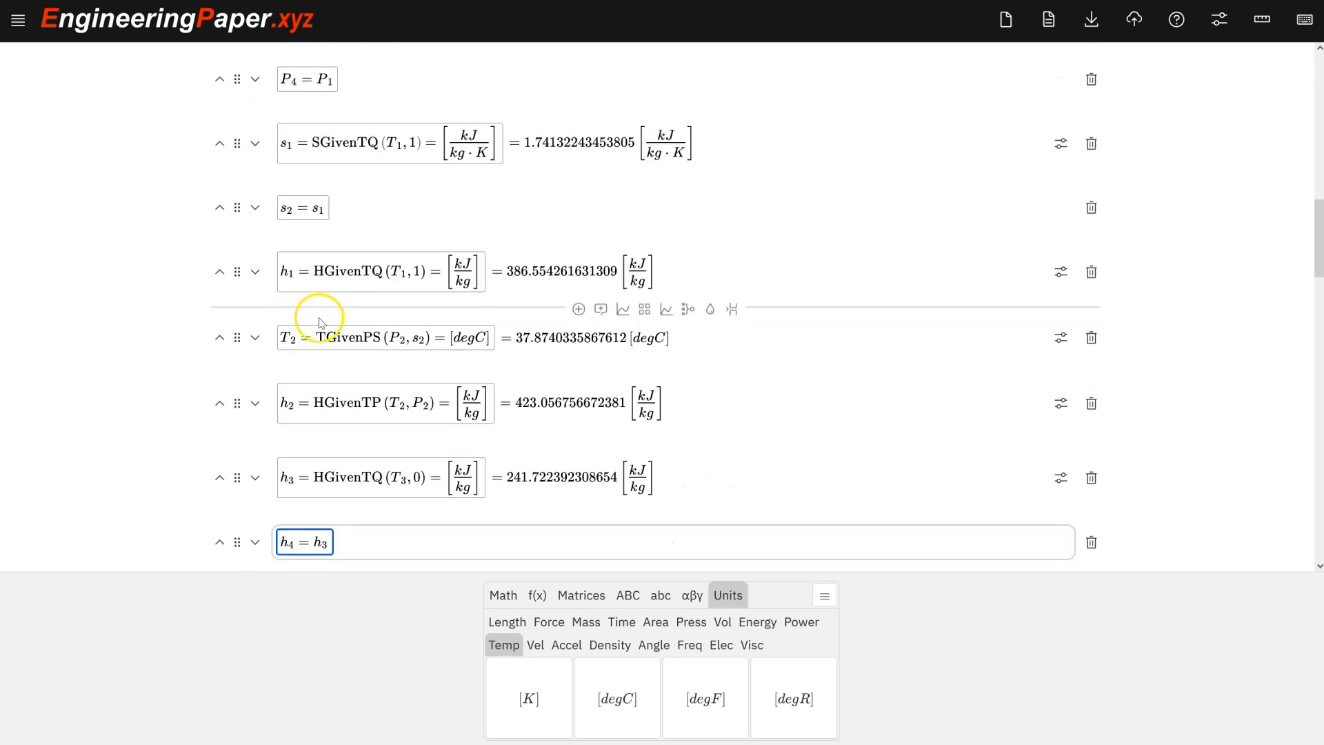
Insert a cell after h_4 defining Q_cool = m_dot·(h_4 − h_1) with a result request.
{"action": "left_click", "coordinate": [304, 284]}
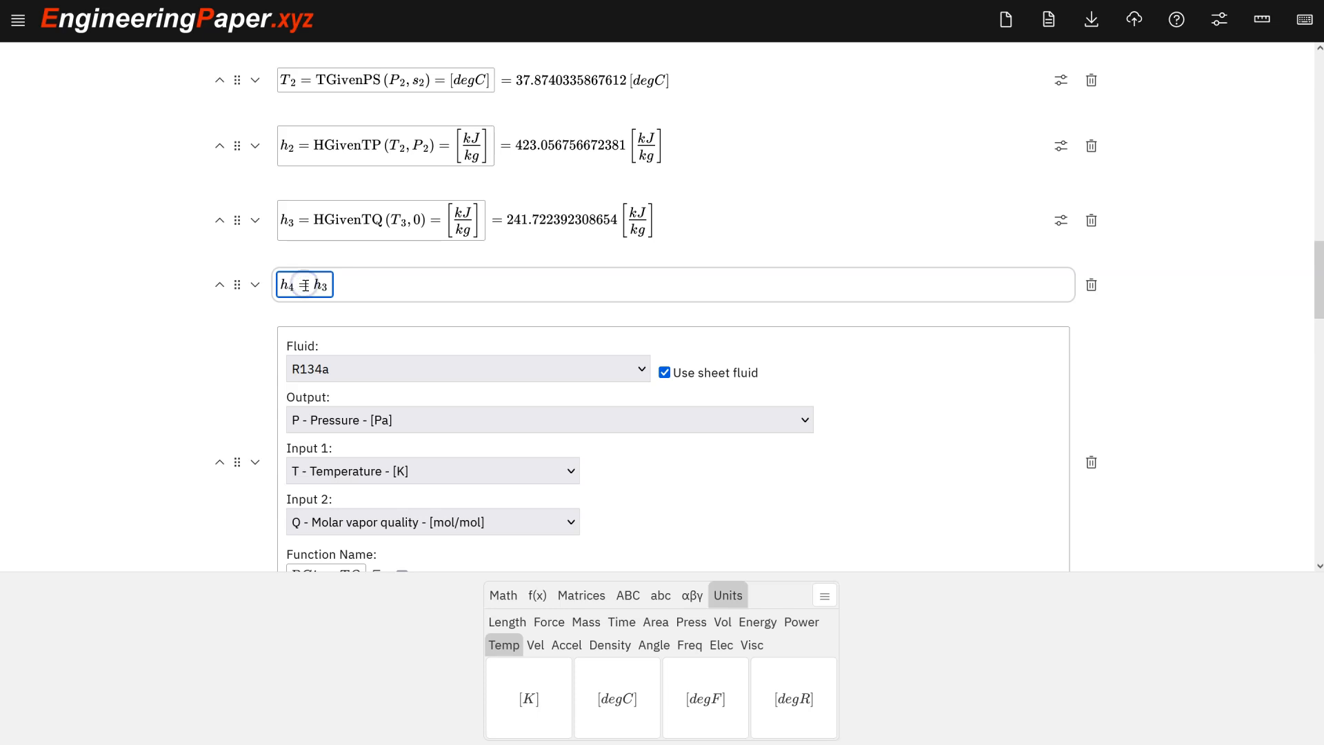
{"action": "key", "text": "shift+Return"}
{"action": "type", "text": "Q_cool ="}
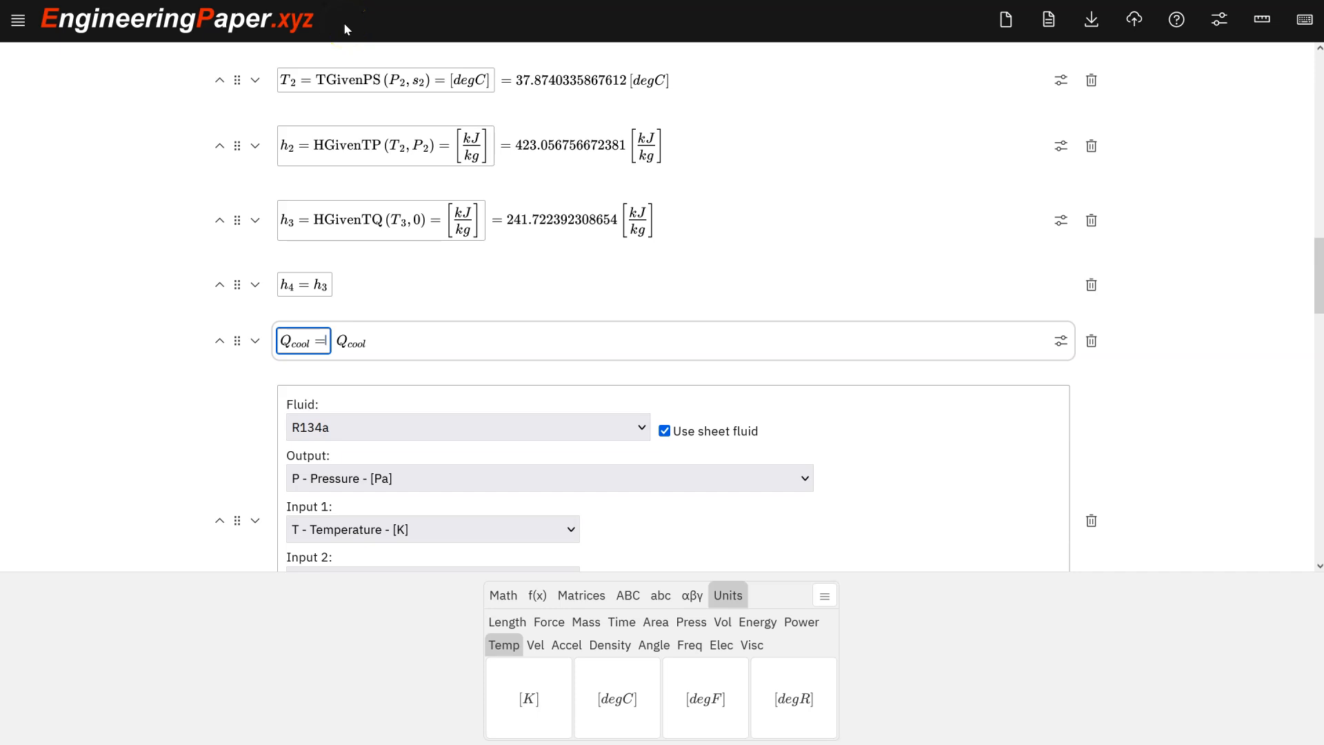
{"action": "type", "text": "m_dot"}
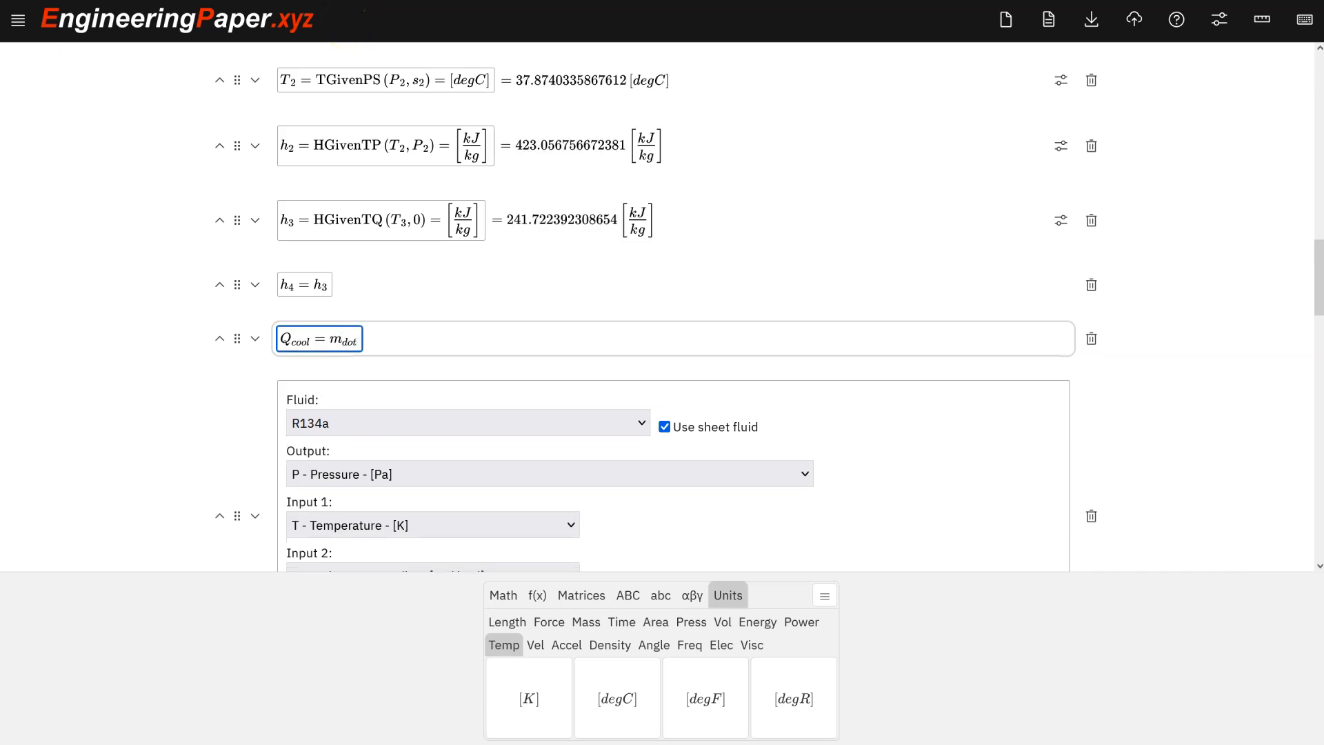
{"action": "type", "text": "*"}
{"action": "type", "text": "("}
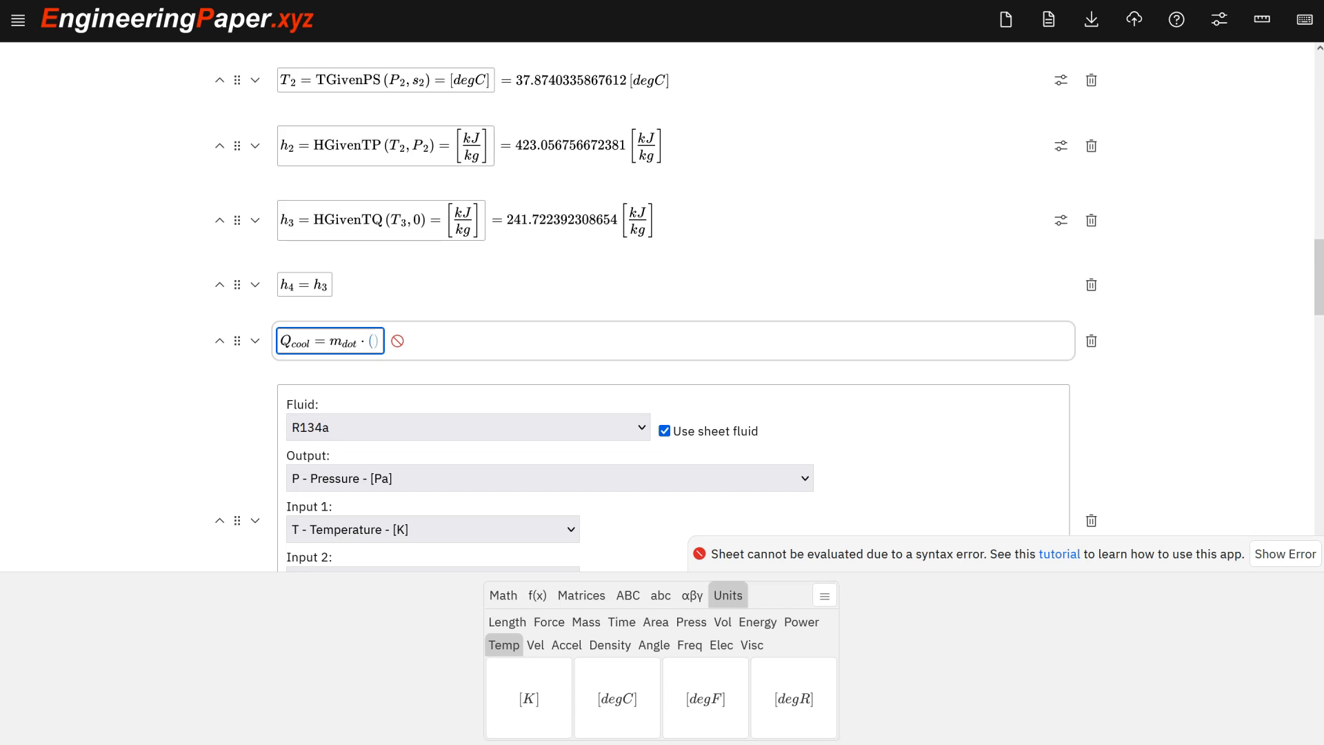
{"action": "type", "text": "h_4 - "}
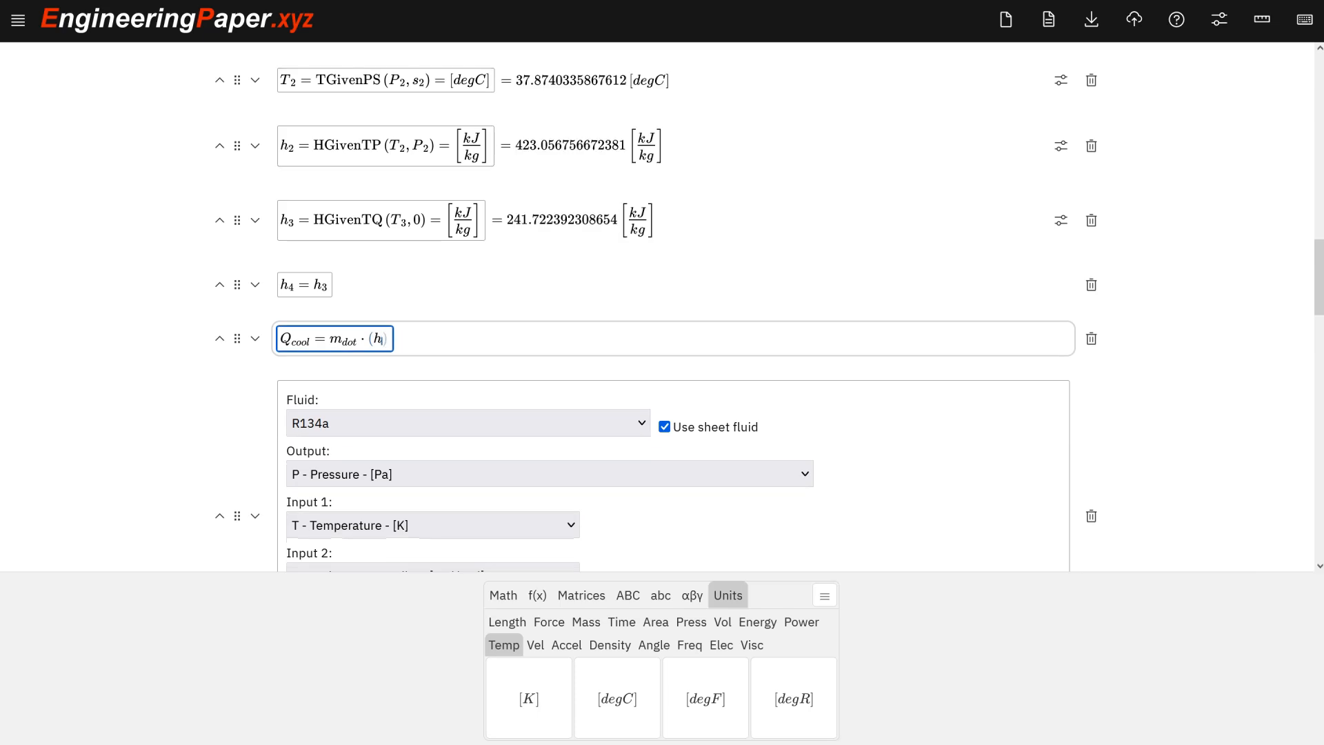
{"action": "type", "text": "h_1"}
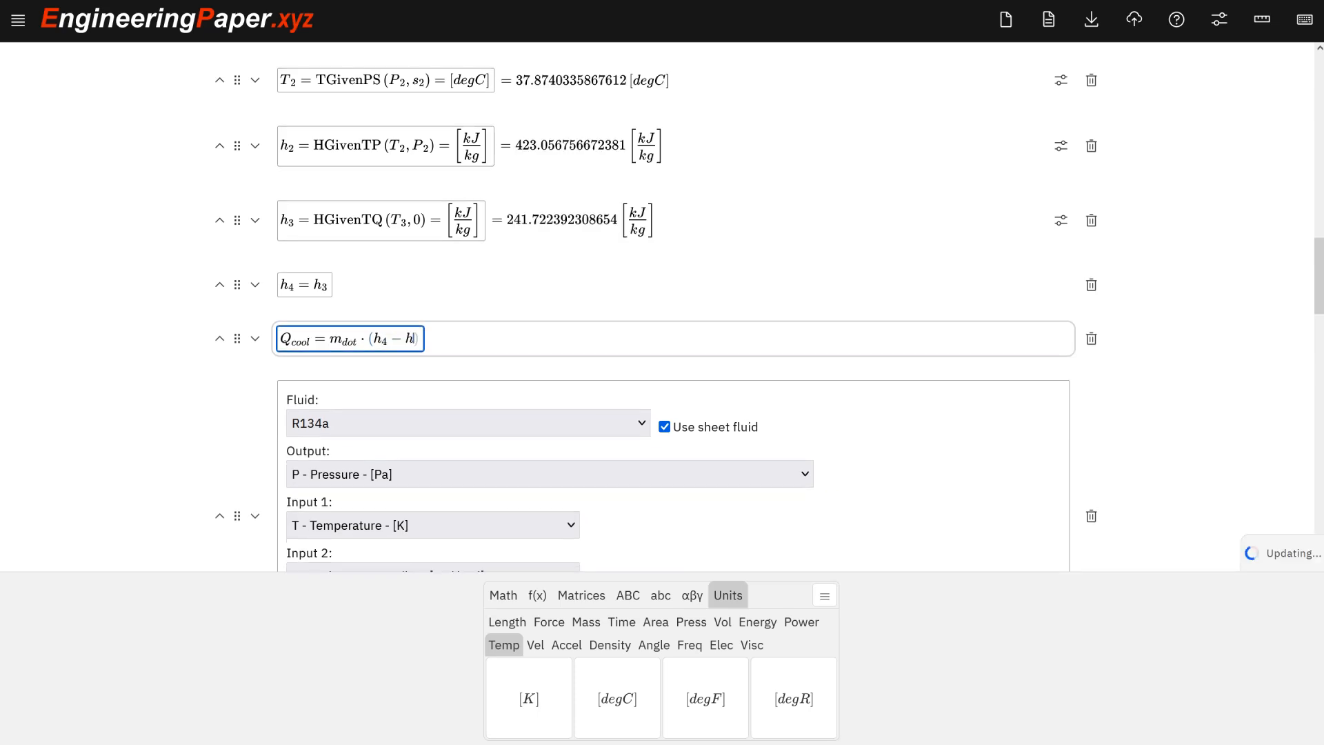
{"action": "key", "text": "Right"}
{"action": "key", "text": "Right"}
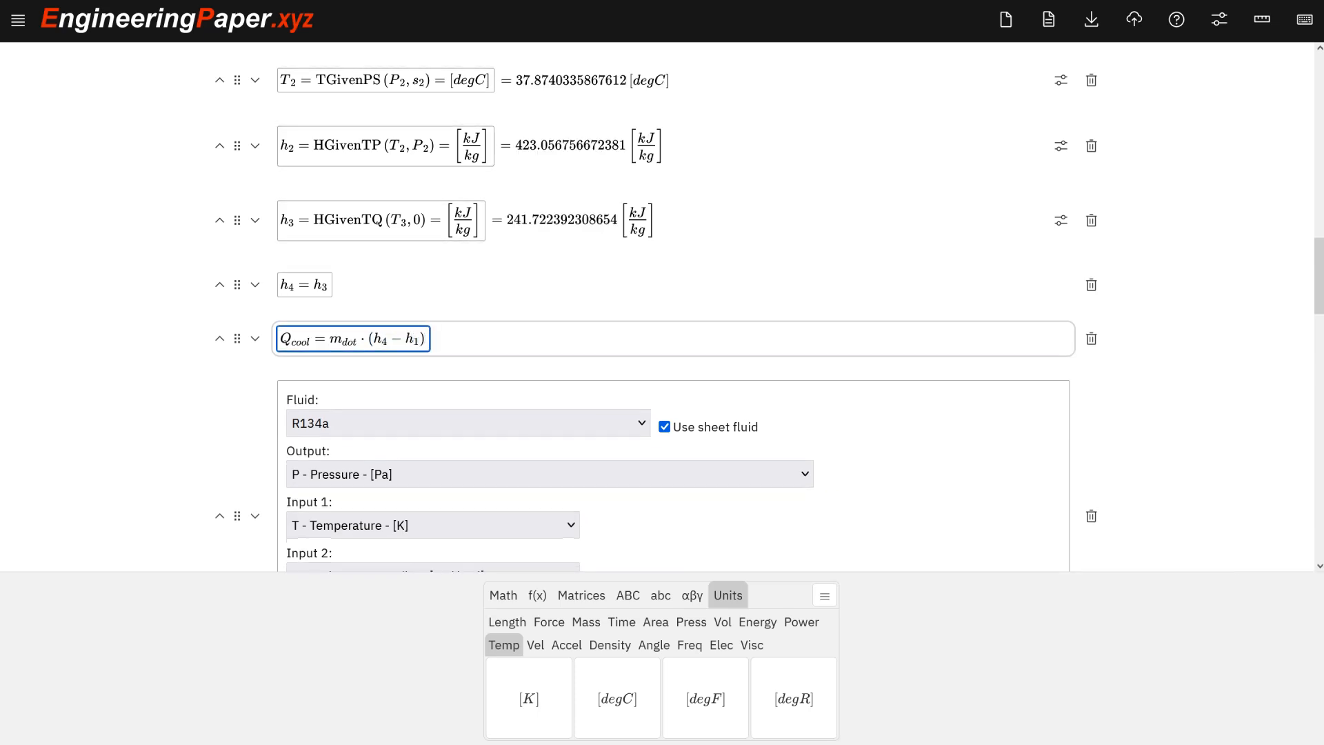
{"action": "type", "text": "="}
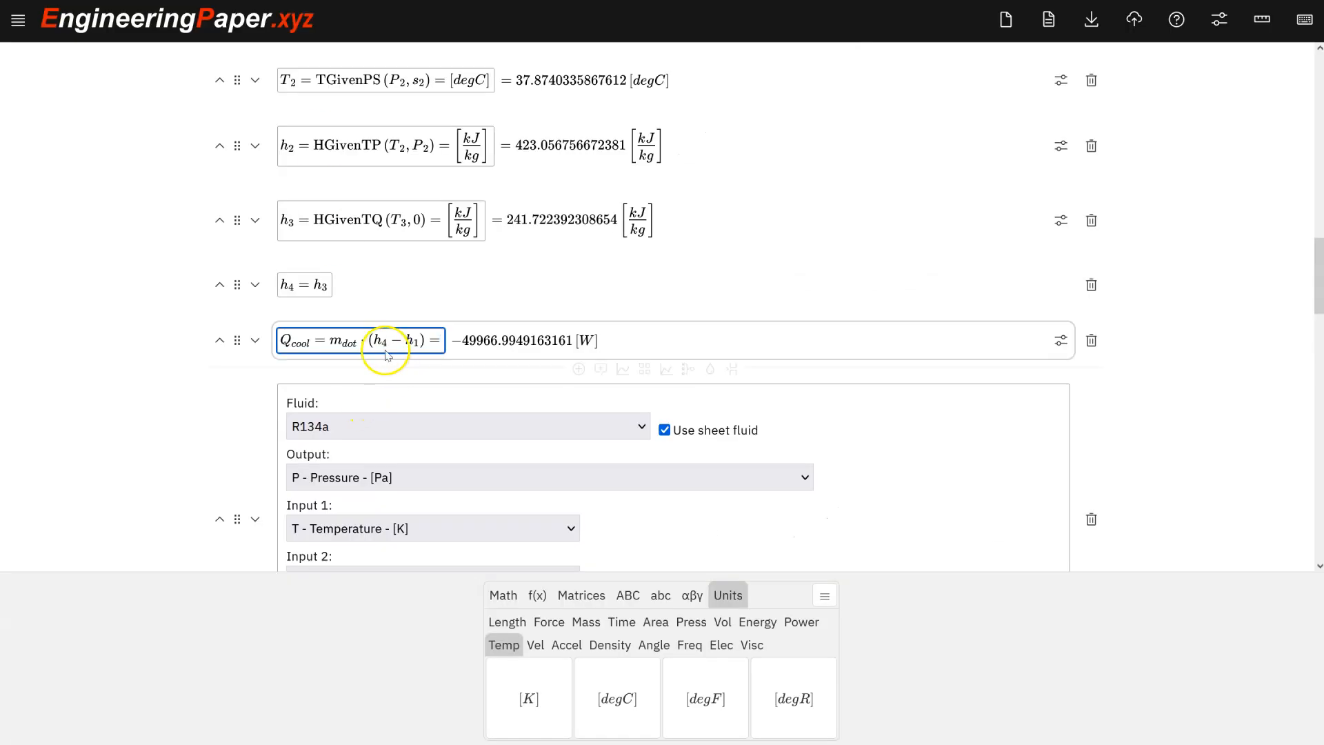
Swap the enthalpies in the Q_cool expression so it reads m_dot·(h_1 − h_4).
{"action": "left_click", "coordinate": [380, 341]}
{"action": "key", "text": "BackSpace"}
{"action": "type", "text": "1"}
{"action": "key", "text": "BackSpace"}
{"action": "type", "text": "4) ="}
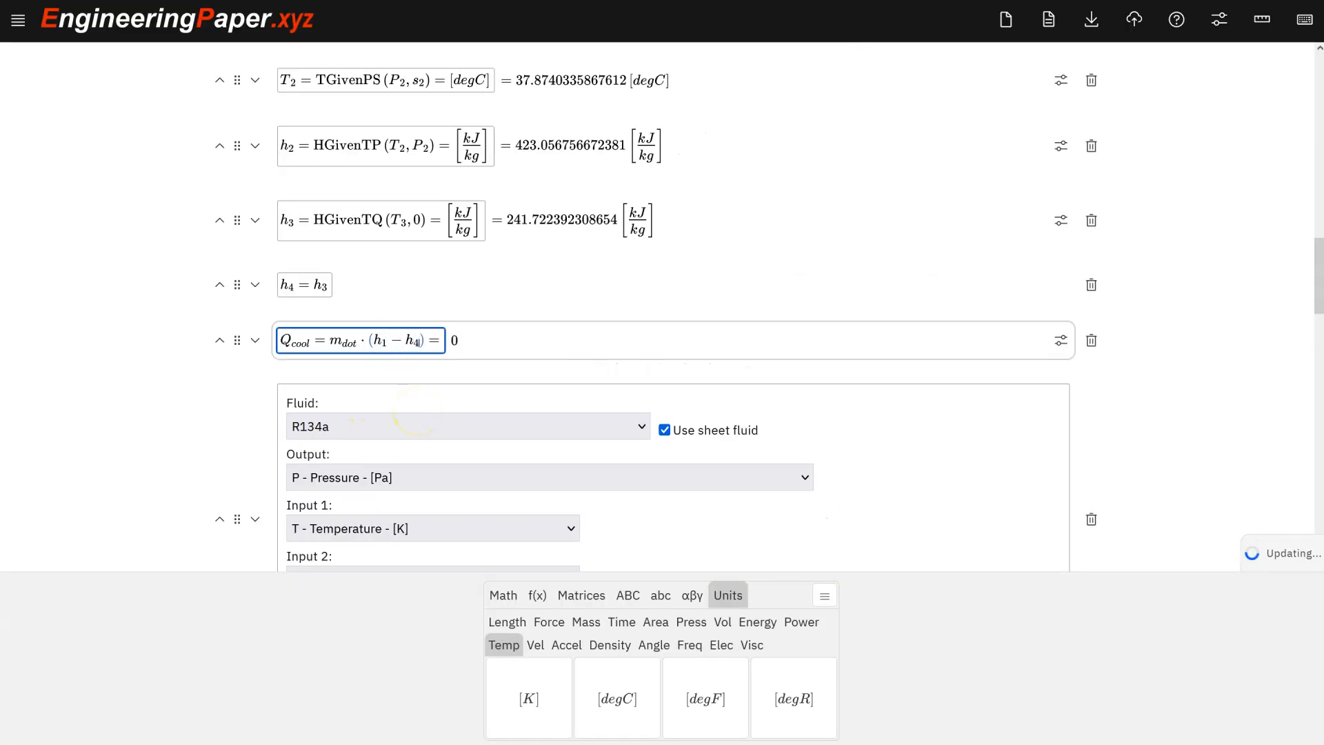
Display the Q_cool result in kW and open a new cell below.
{"action": "key", "text": "Right"}
{"action": "key", "text": "Right"}
{"action": "key", "text": "Right"}
{"action": "type", "text": "[kW"}
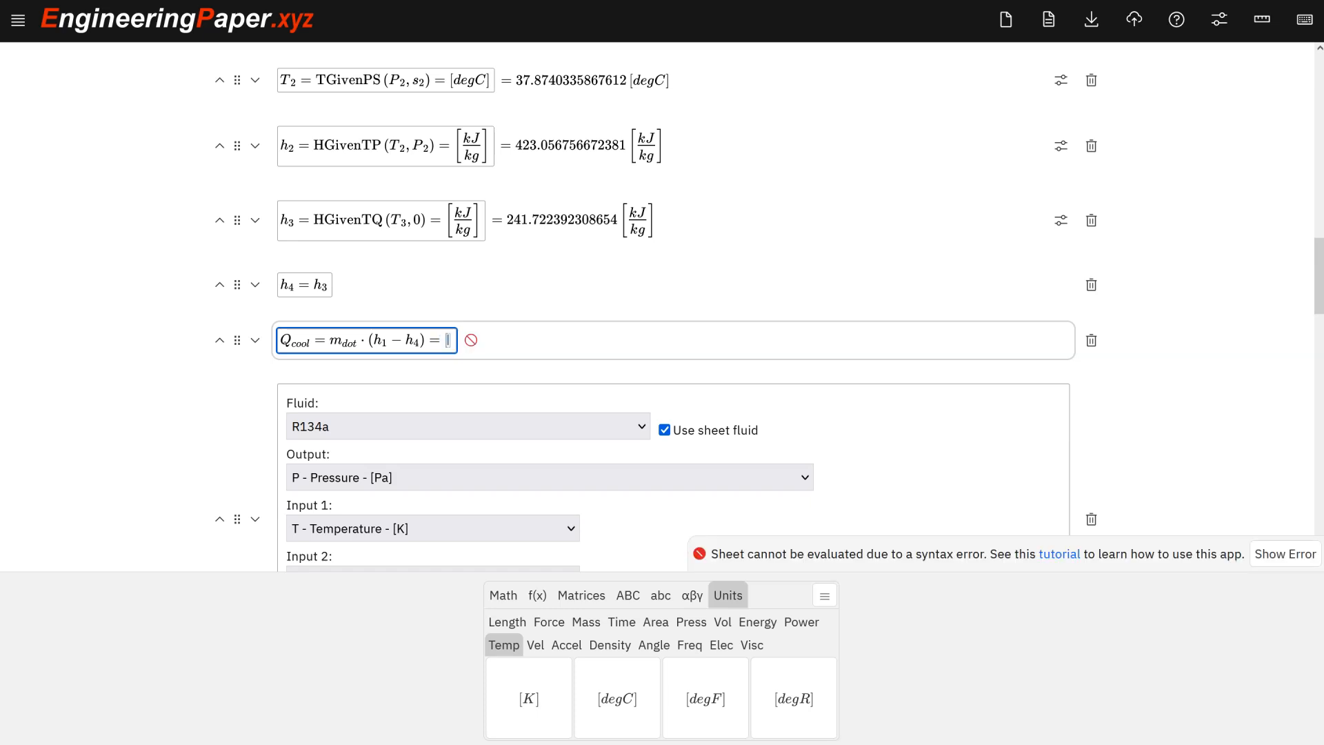
{"action": "key", "text": "shift+Return"}
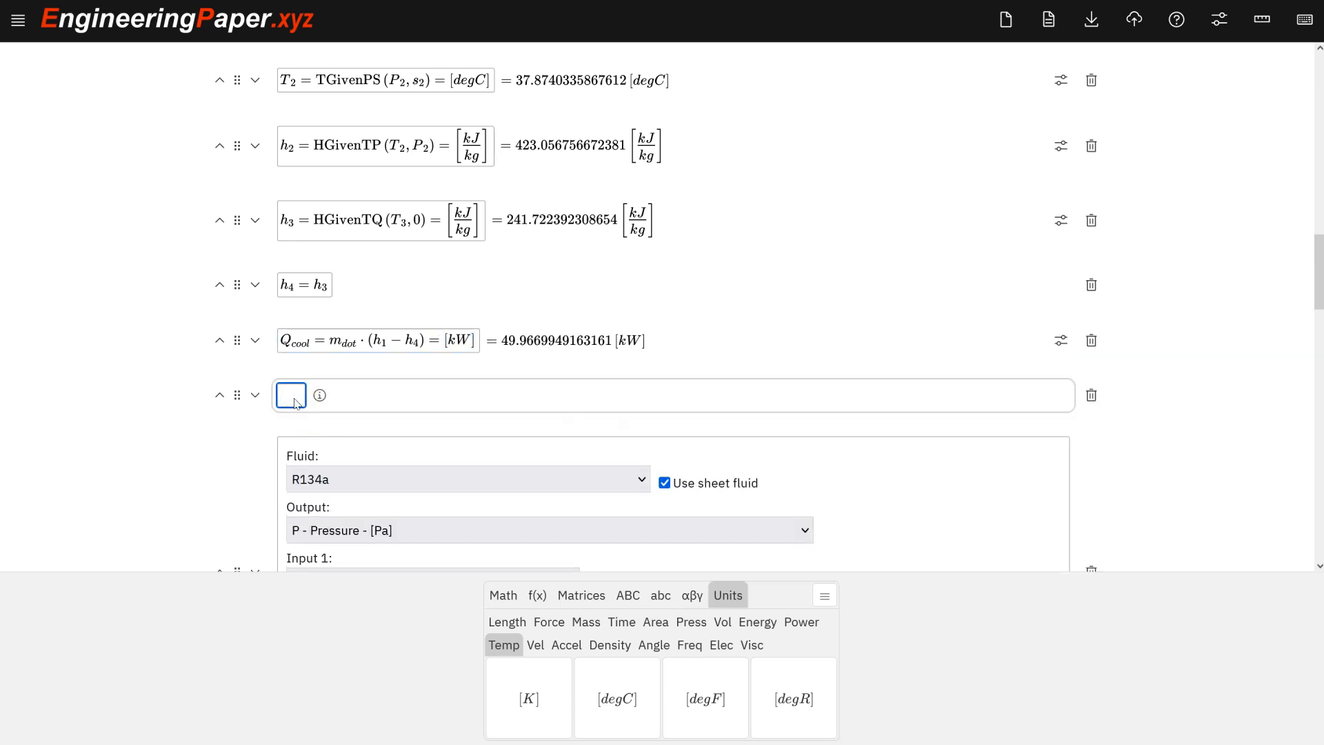
Evaluate Q_cool in the new cell, displaying it in tons of refrigeration (TR).
{"action": "type", "text": "Q_cool "}
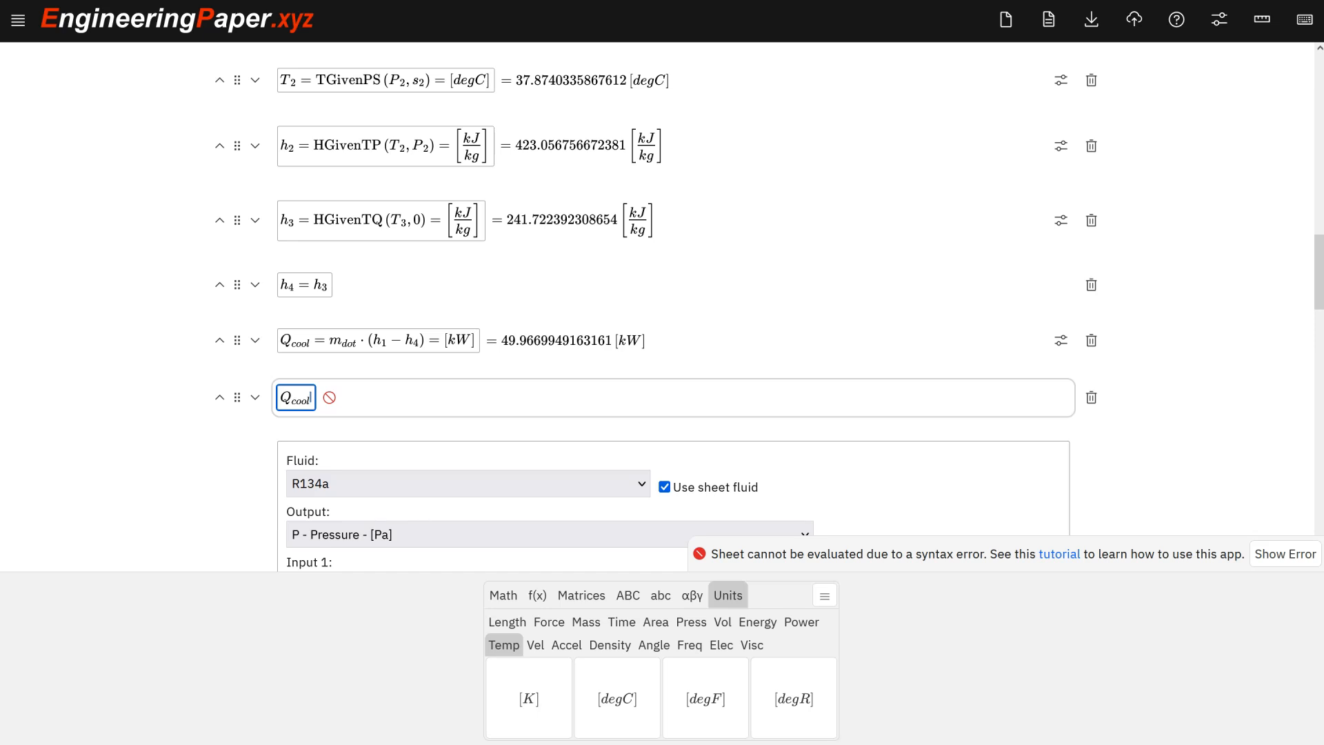
{"action": "type", "text": "="}
{"action": "left_click", "coordinate": [808, 624]}
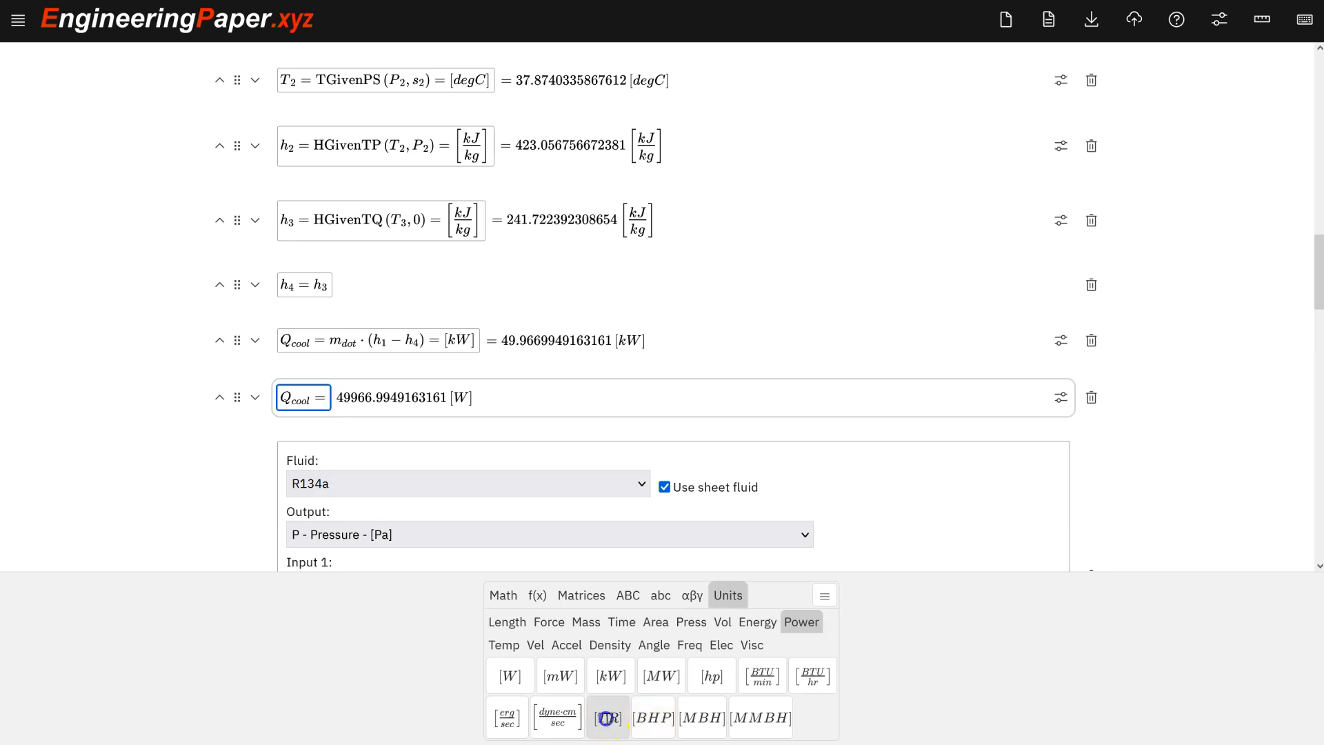
{"action": "left_click", "coordinate": [605, 718]}
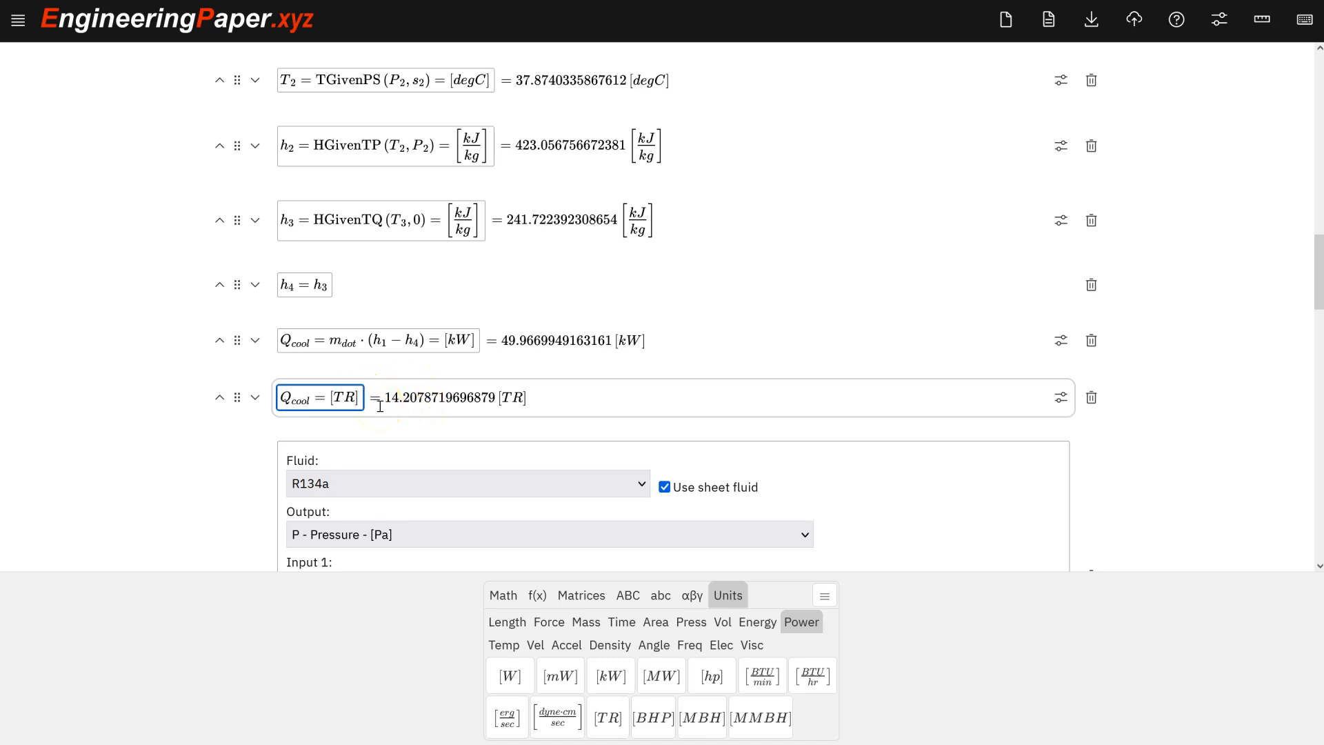
Replace the TR query cell with W_comp = m_dot·(h_2 − h_1), requesting the result in kW.
{"action": "key", "text": "BackSpace"}
{"action": "key", "text": "BackSpace"}
{"action": "key", "text": "BackSpace"}
{"action": "key", "text": "BackSpace"}
{"action": "key", "text": "BackSpace"}
{"action": "key", "text": "BackSpace"}
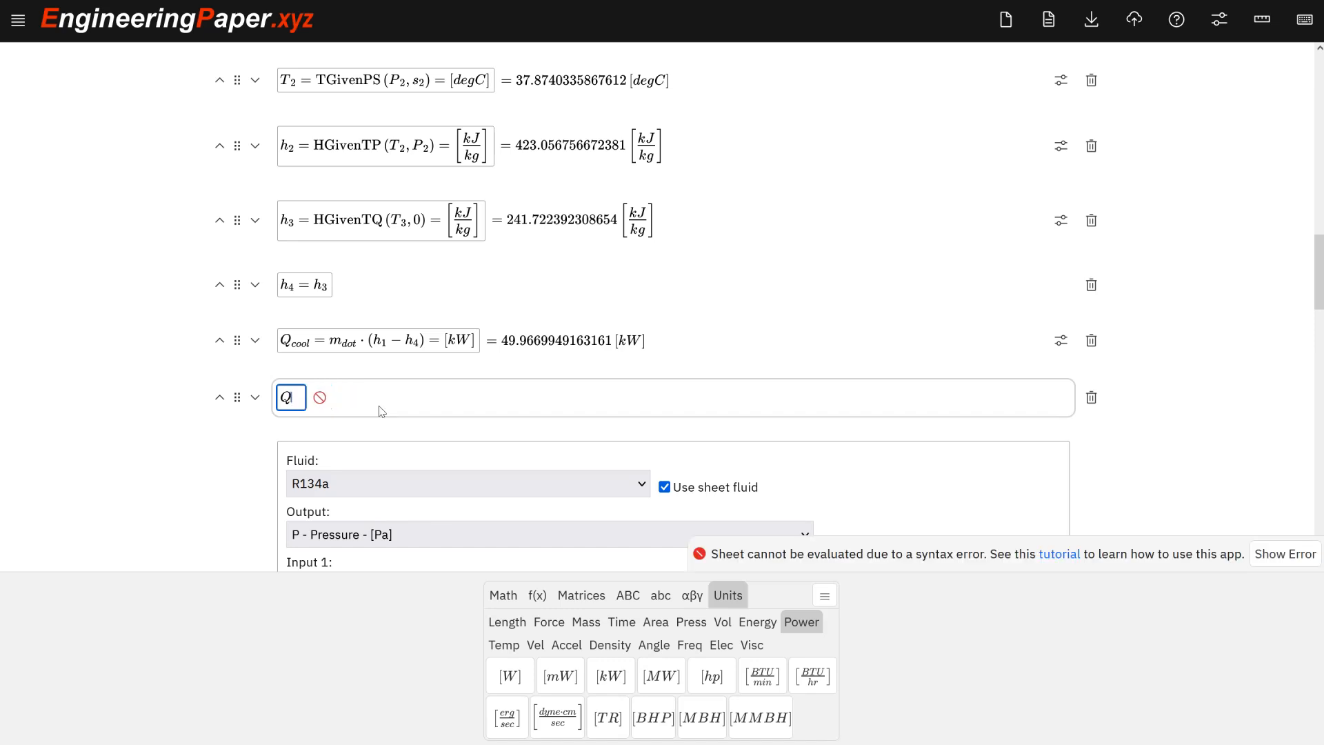
{"action": "key", "text": "BackSpace"}
{"action": "type", "text": "Q"}
{"action": "key", "text": "BackSpace"}
{"action": "type", "text": "W_comp"}
{"action": "key", "text": "Right"}
{"action": "type", "text": "=mk"}
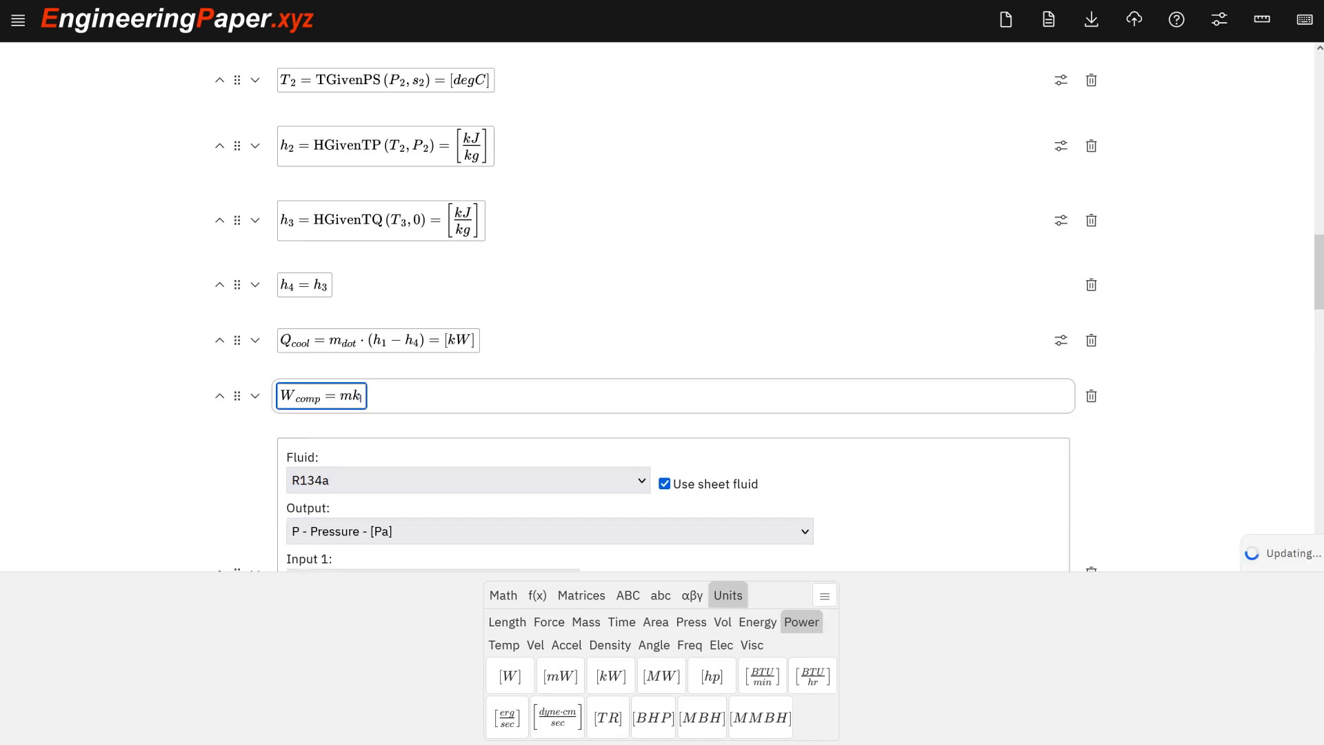
{"action": "key", "text": "BackSpace"}
{"action": "type", "text": "_dot"}
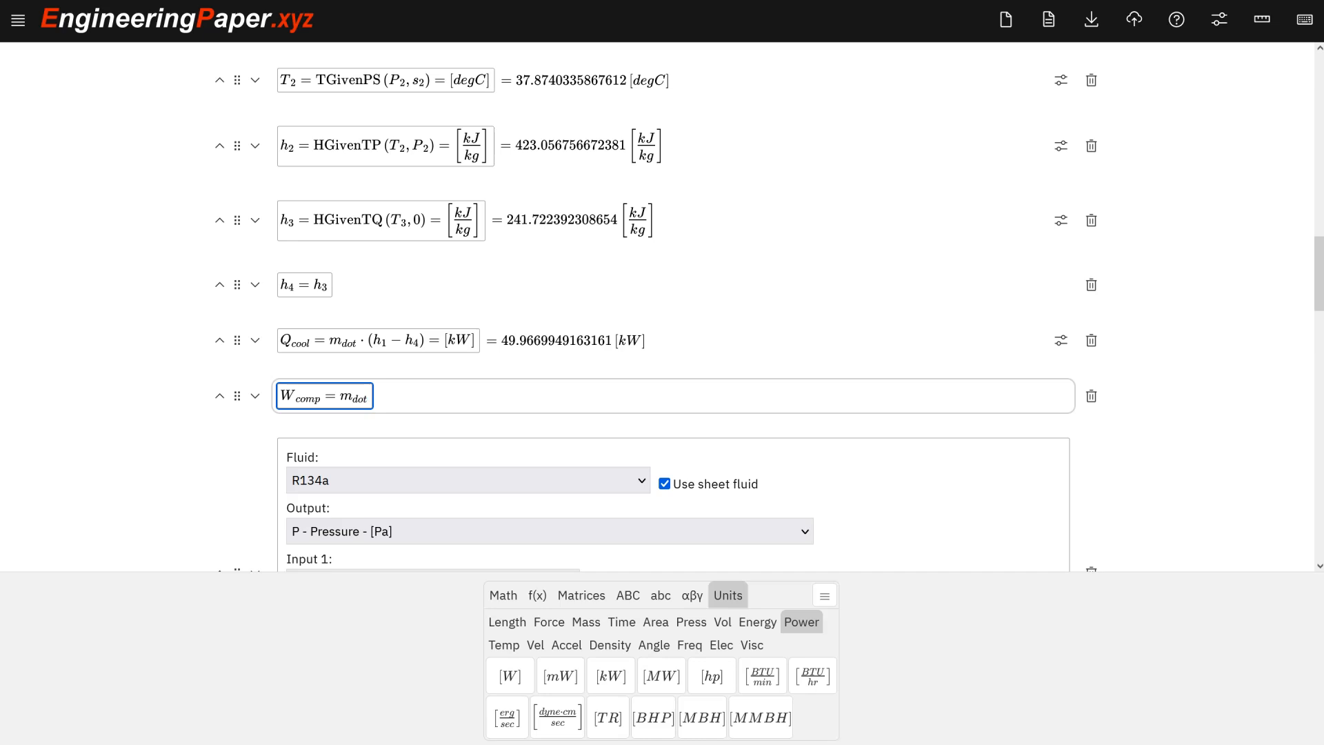
{"action": "key", "text": "Right"}
{"action": "type", "text": "*("}
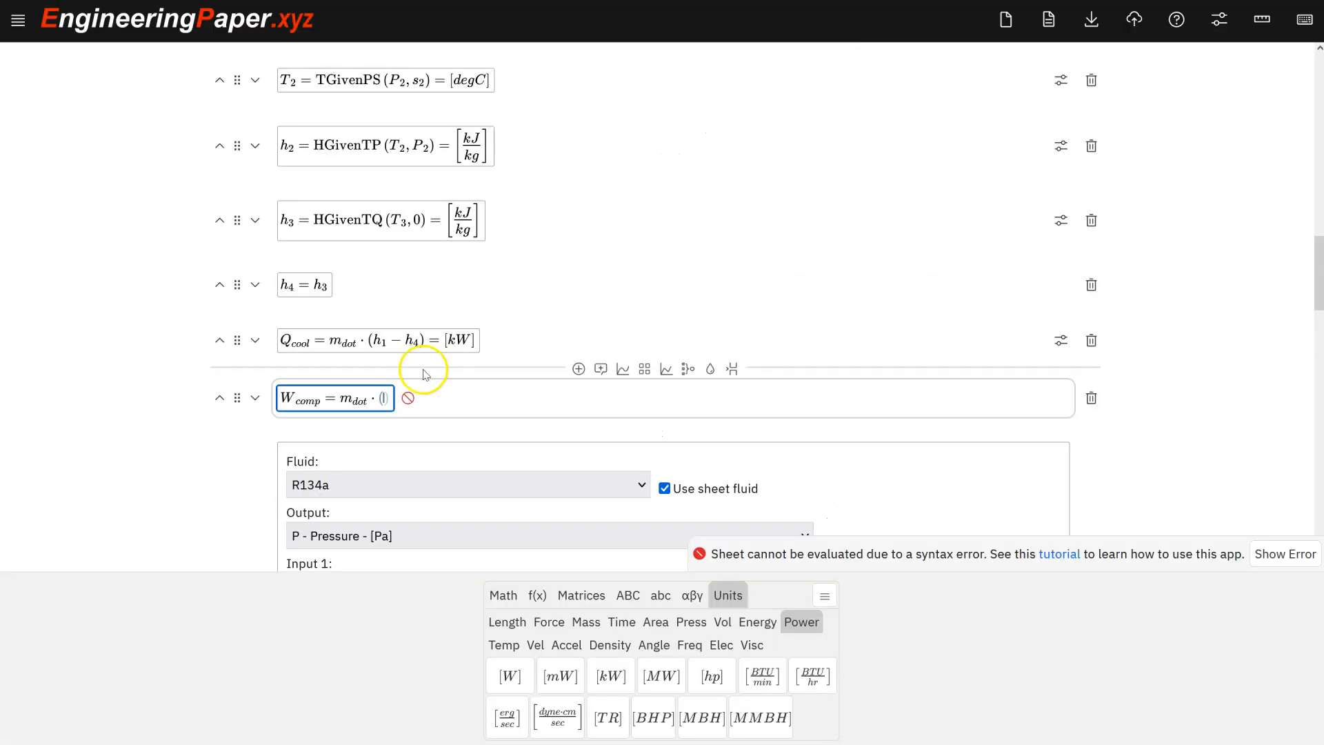
{"action": "type", "text": "h2-h"}
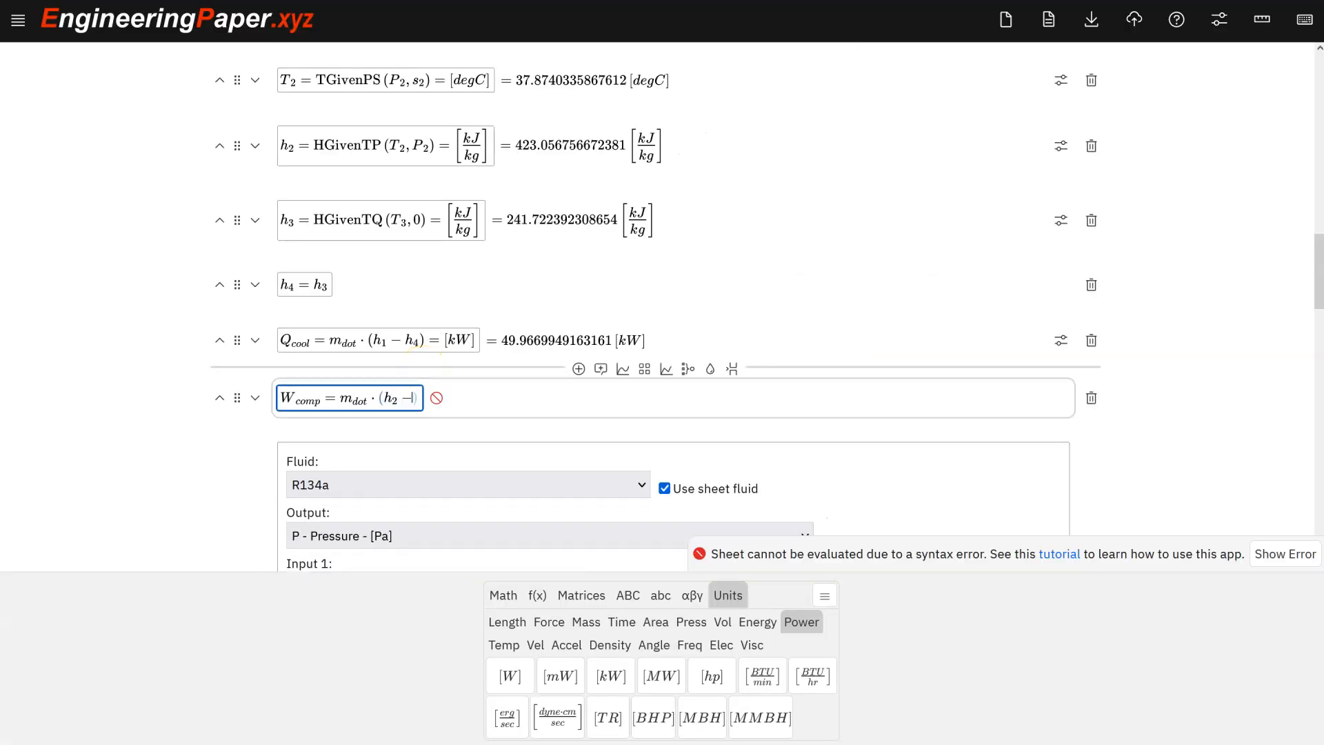
{"action": "type", "text": "1)="}
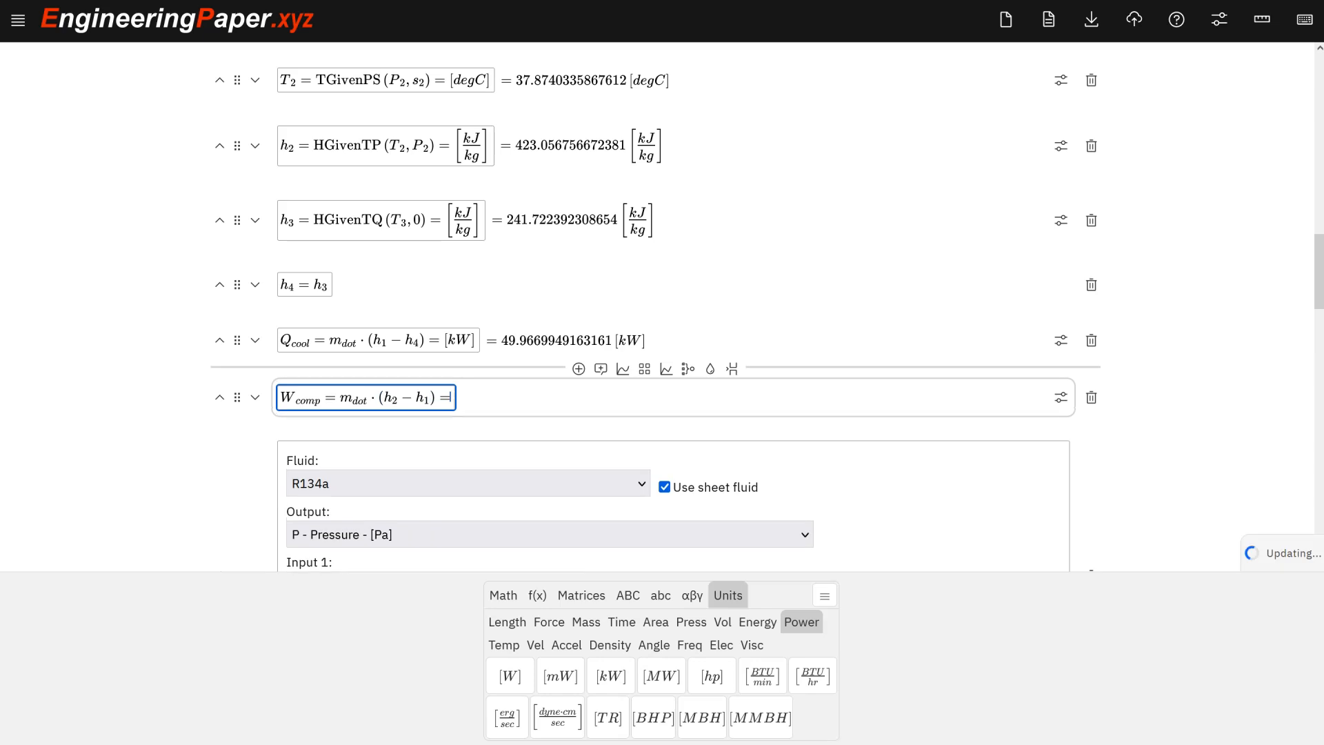
{"action": "type", "text": "[kW"}
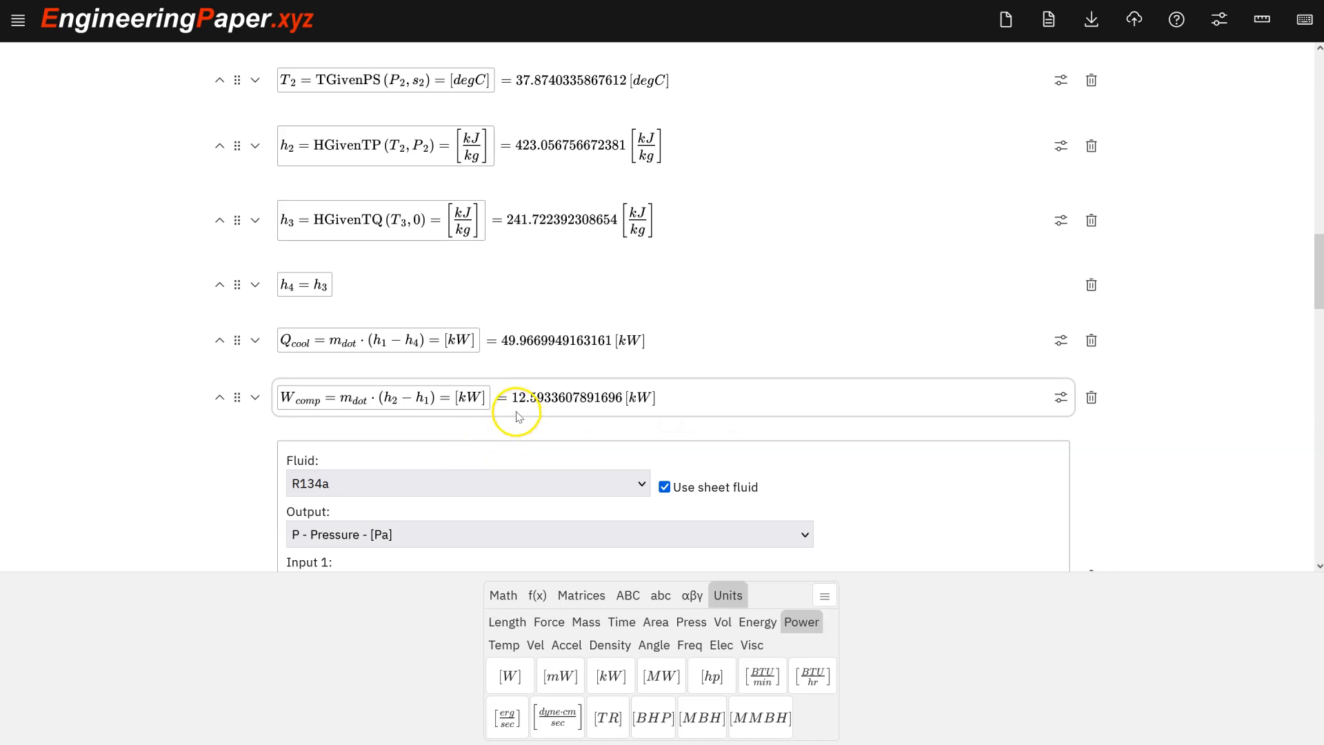
{"action": "left_click", "coordinate": [460, 395]}
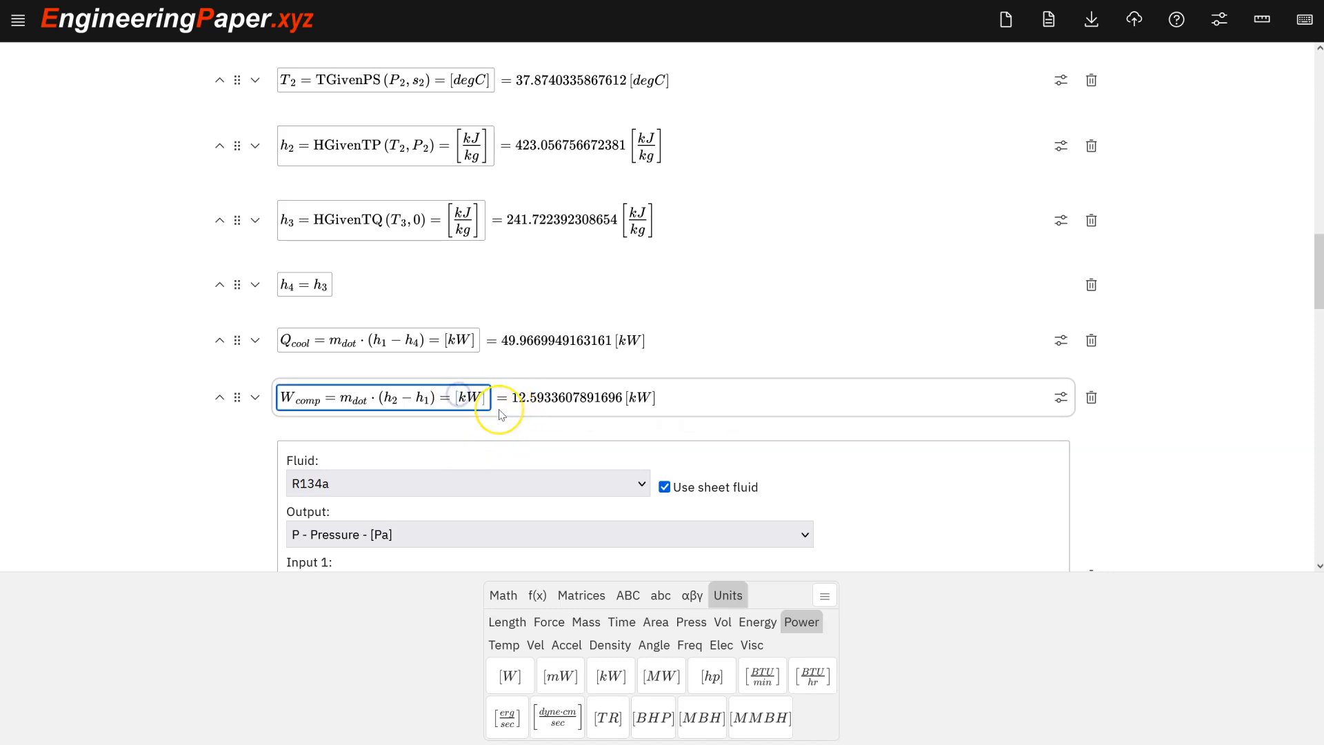
Add a cell defining COP_cool = Q_cool / W_comp with a result request.
{"action": "key", "text": "Return"}
{"action": "type", "text": "COP"}
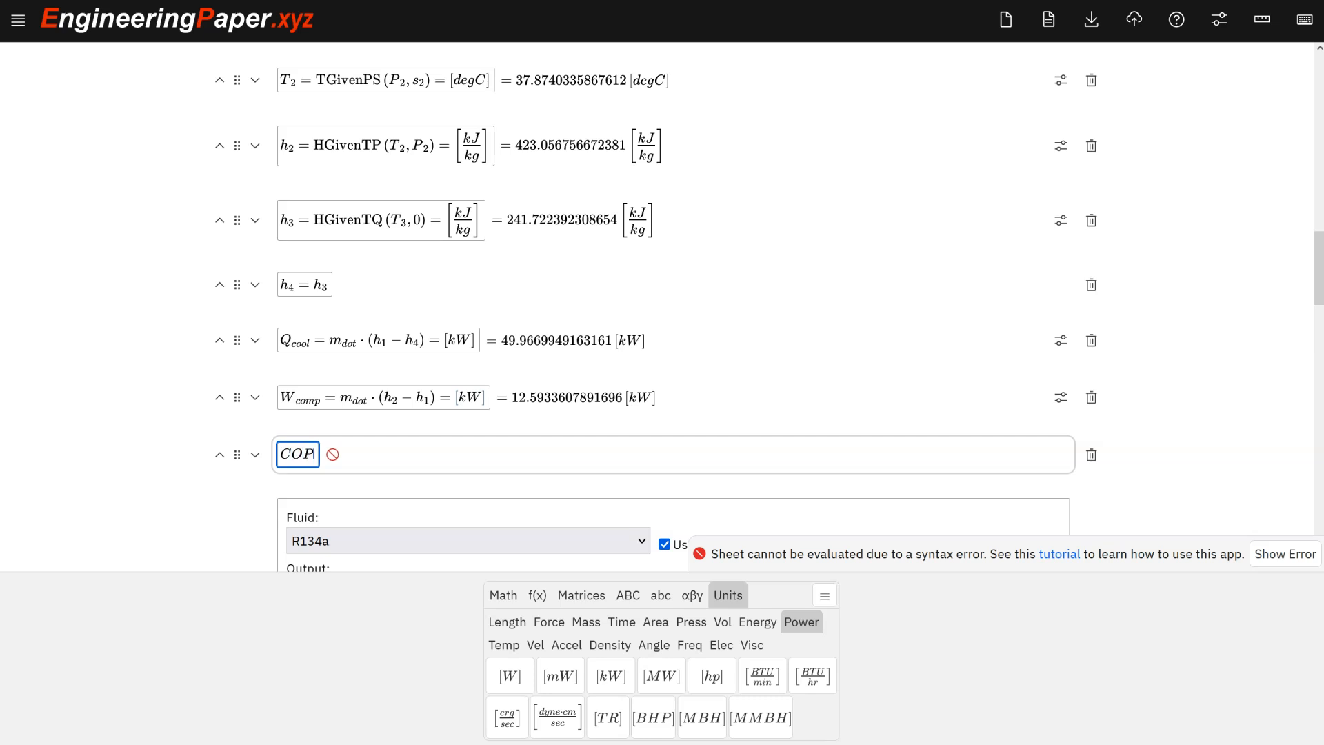
{"action": "type", "text": "_cool"}
{"action": "key", "text": "Right"}
{"action": "type", "text": "="}
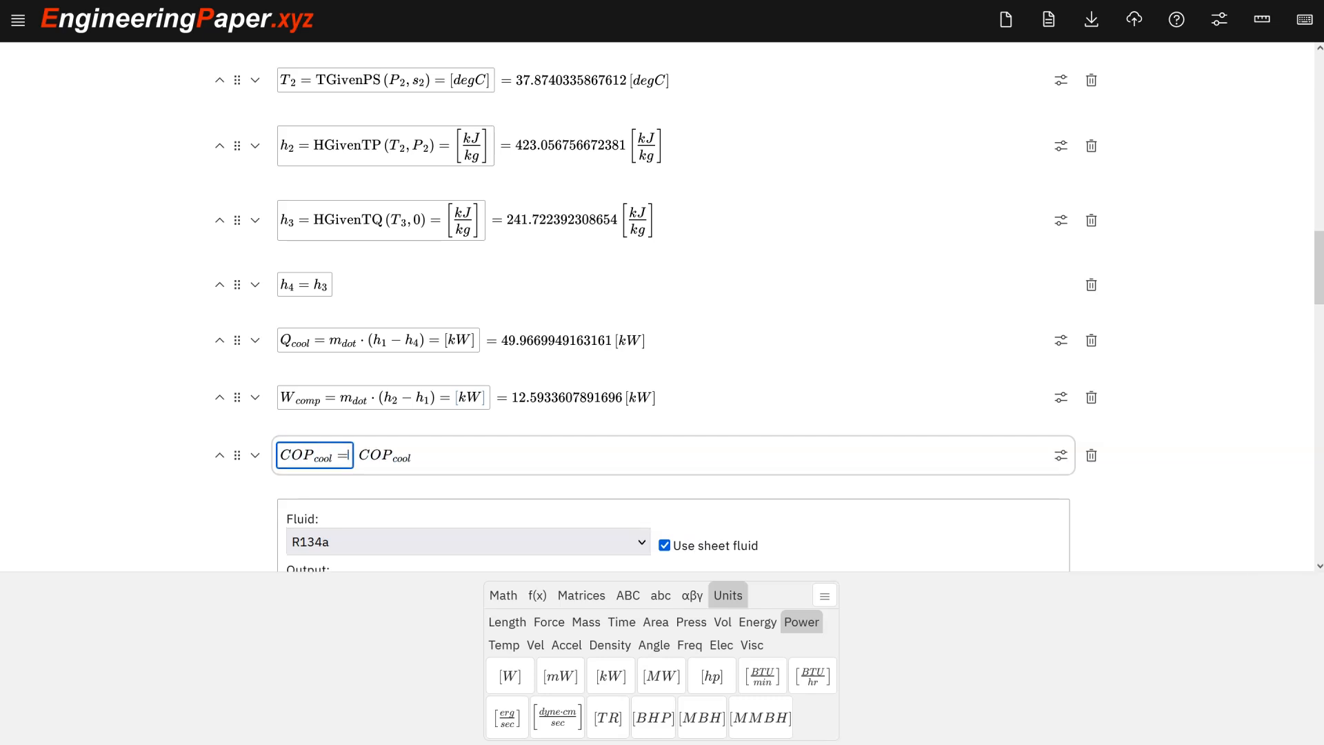
{"action": "type", "text": "Q_co"}
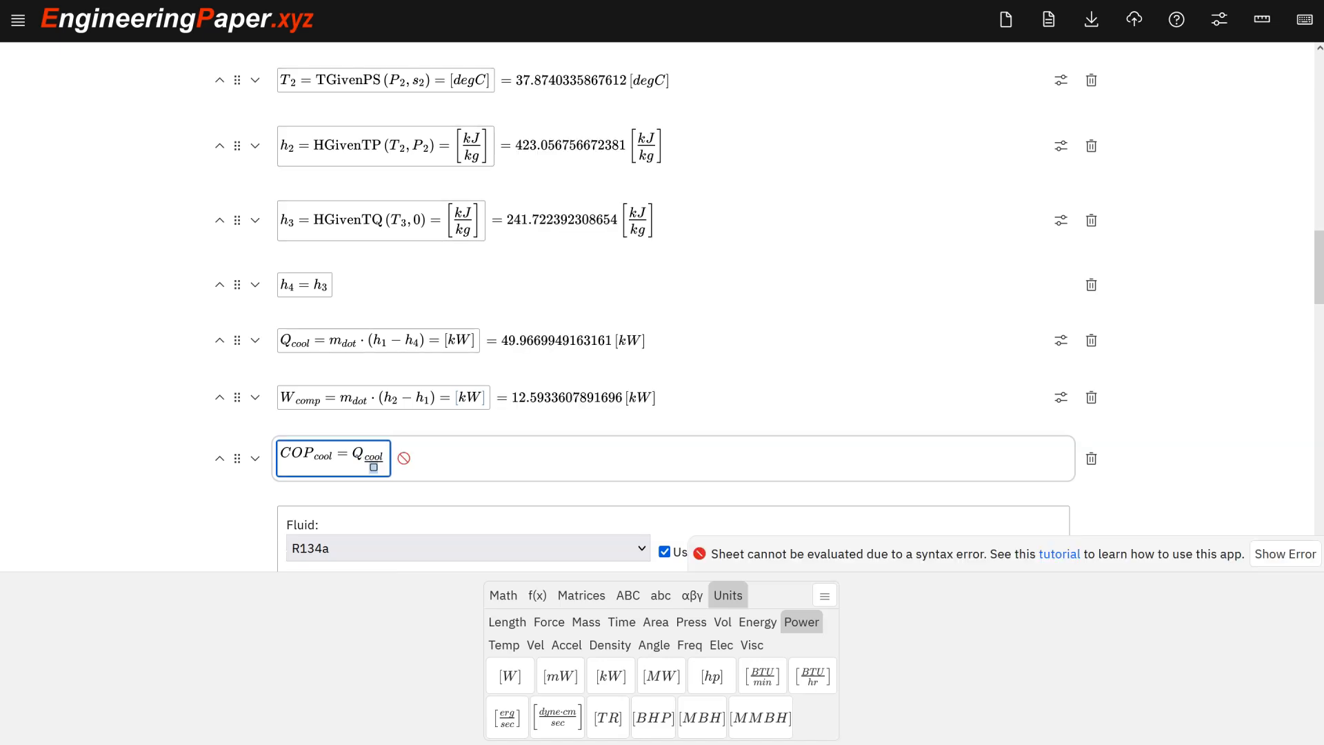
{"action": "type", "text": "ol"}
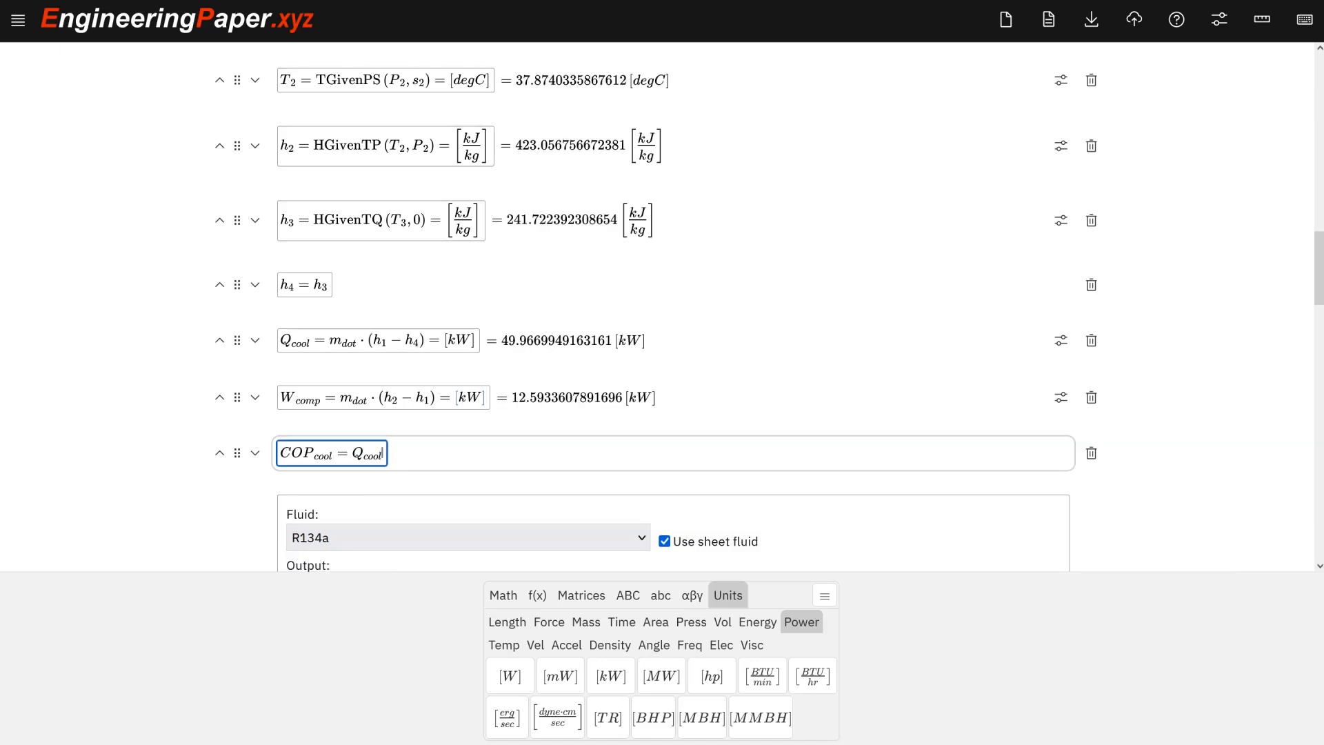
{"action": "type", "text": "/W_comp"}
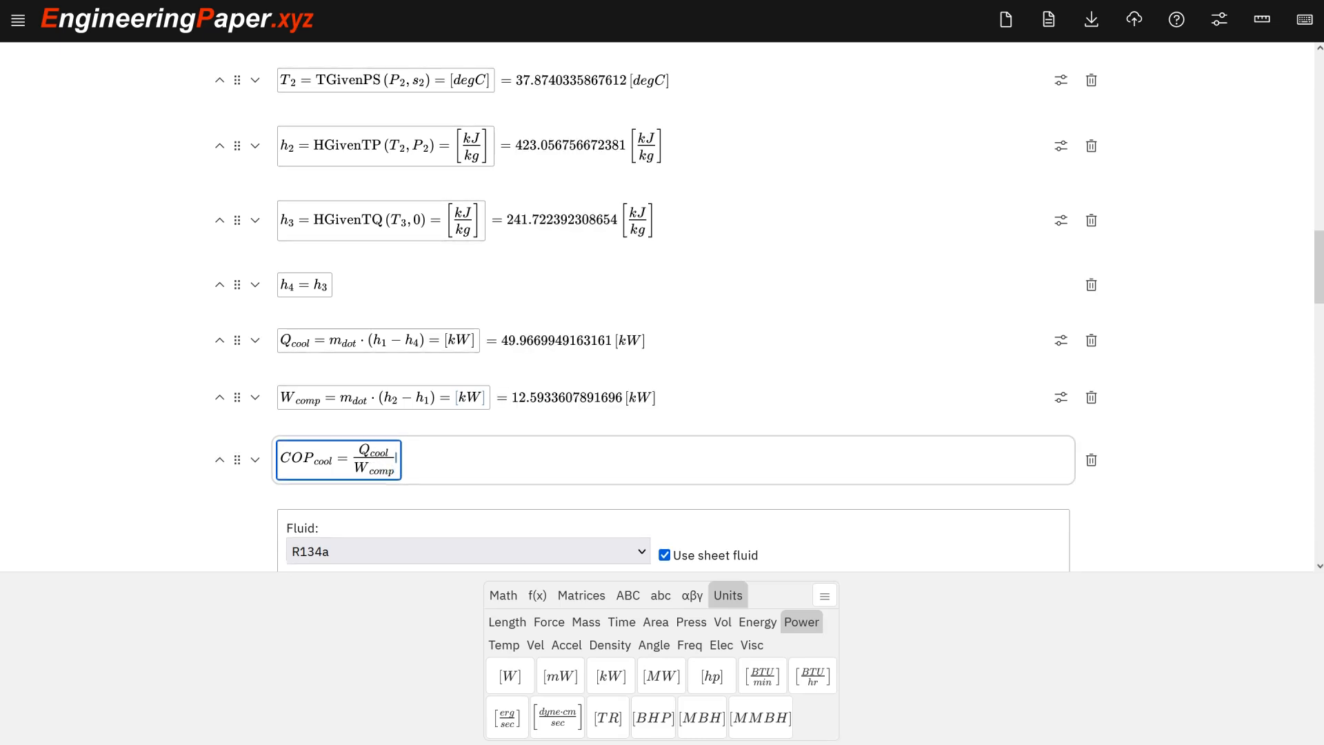
{"action": "type", "text": "="}
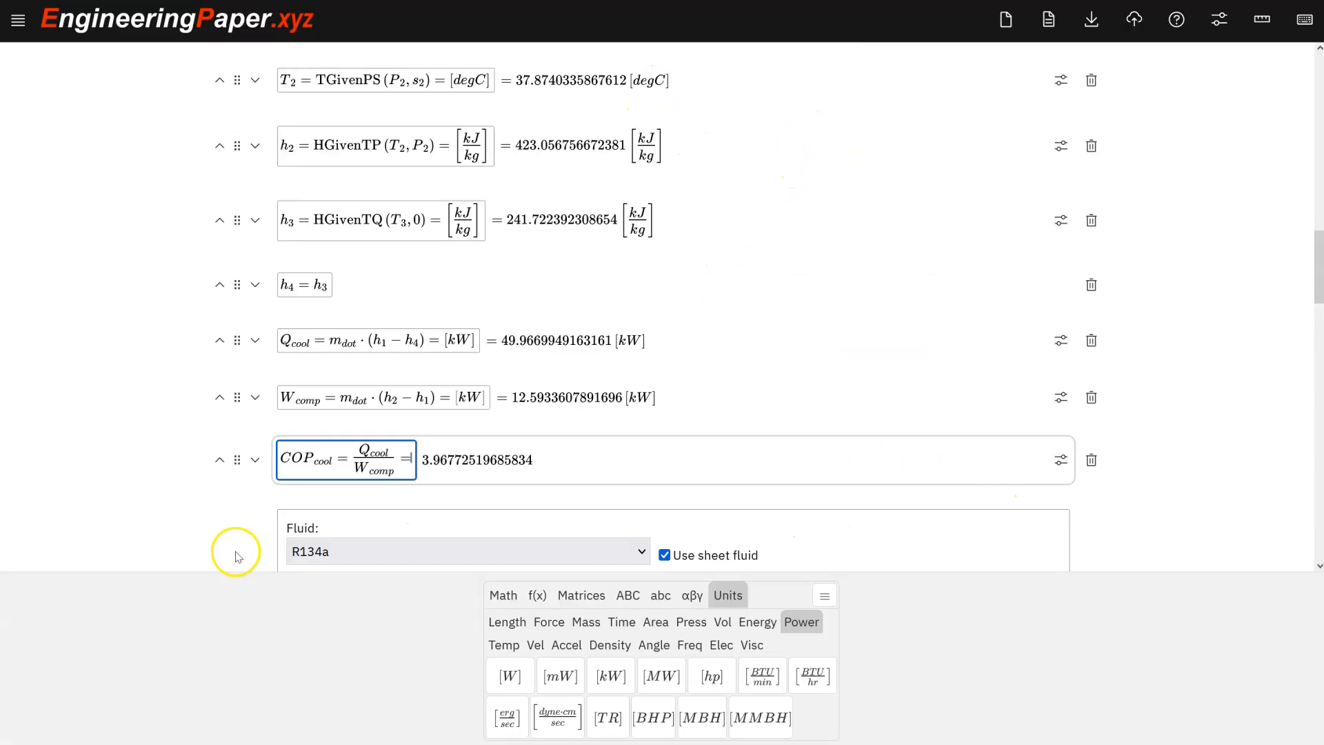
Add a cell defining Q_heat = m_dot·(h_2 − h_3), displaying the result in kW.
{"action": "key", "text": "Return"}
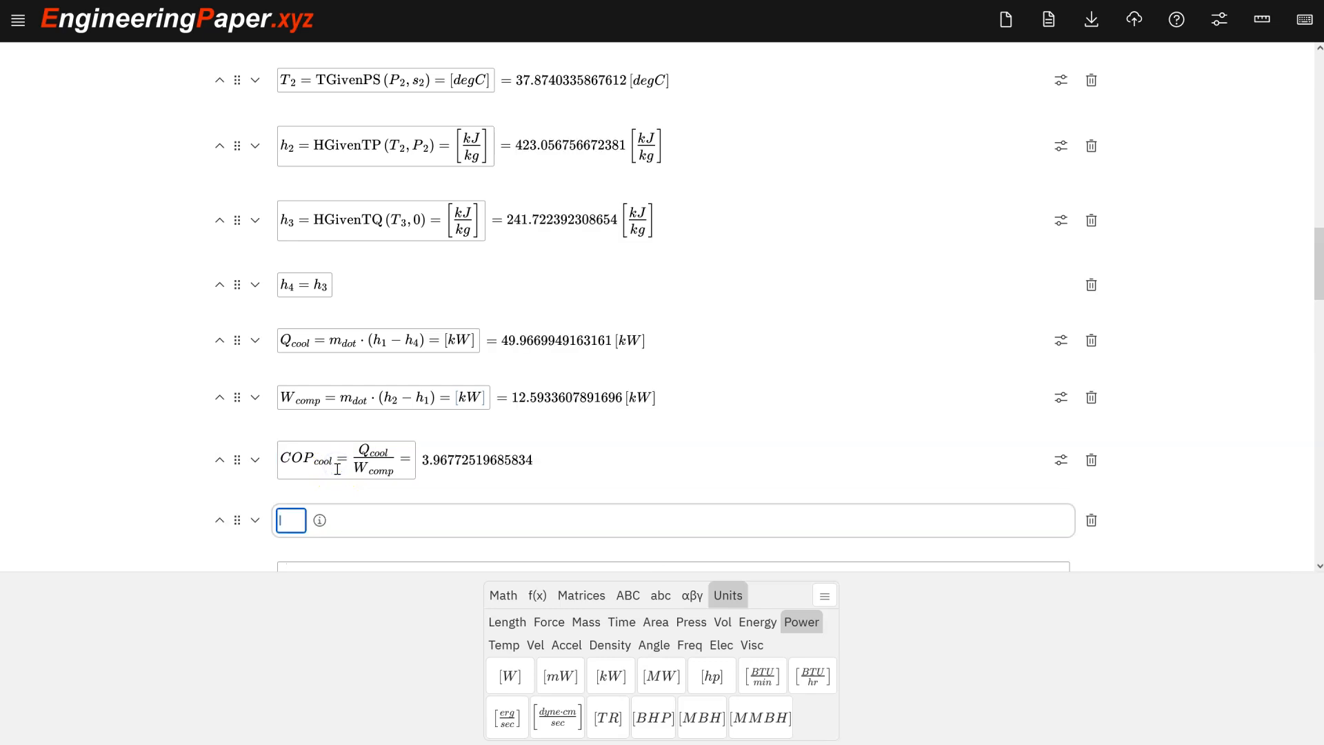
{"action": "type", "text": "Q_heat=m_dot"}
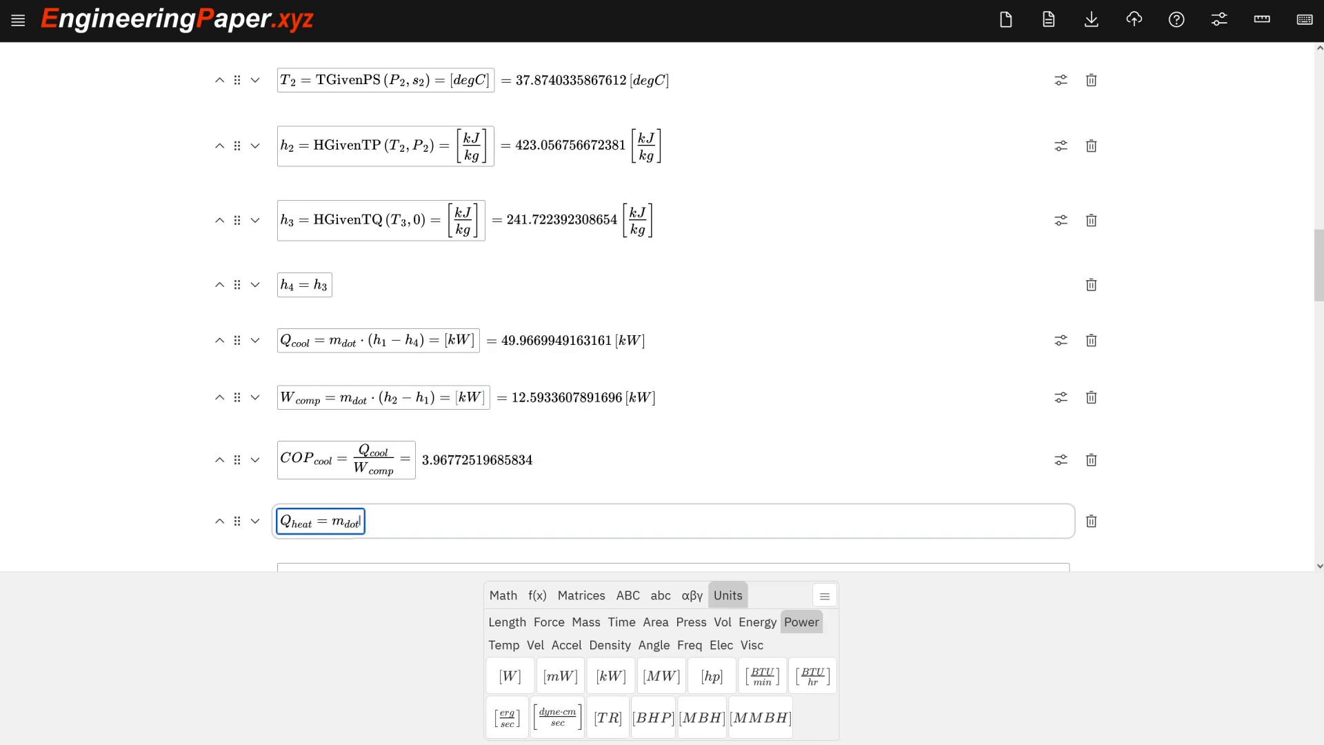
{"action": "key", "text": "Right"}
{"action": "type", "text": "*"}
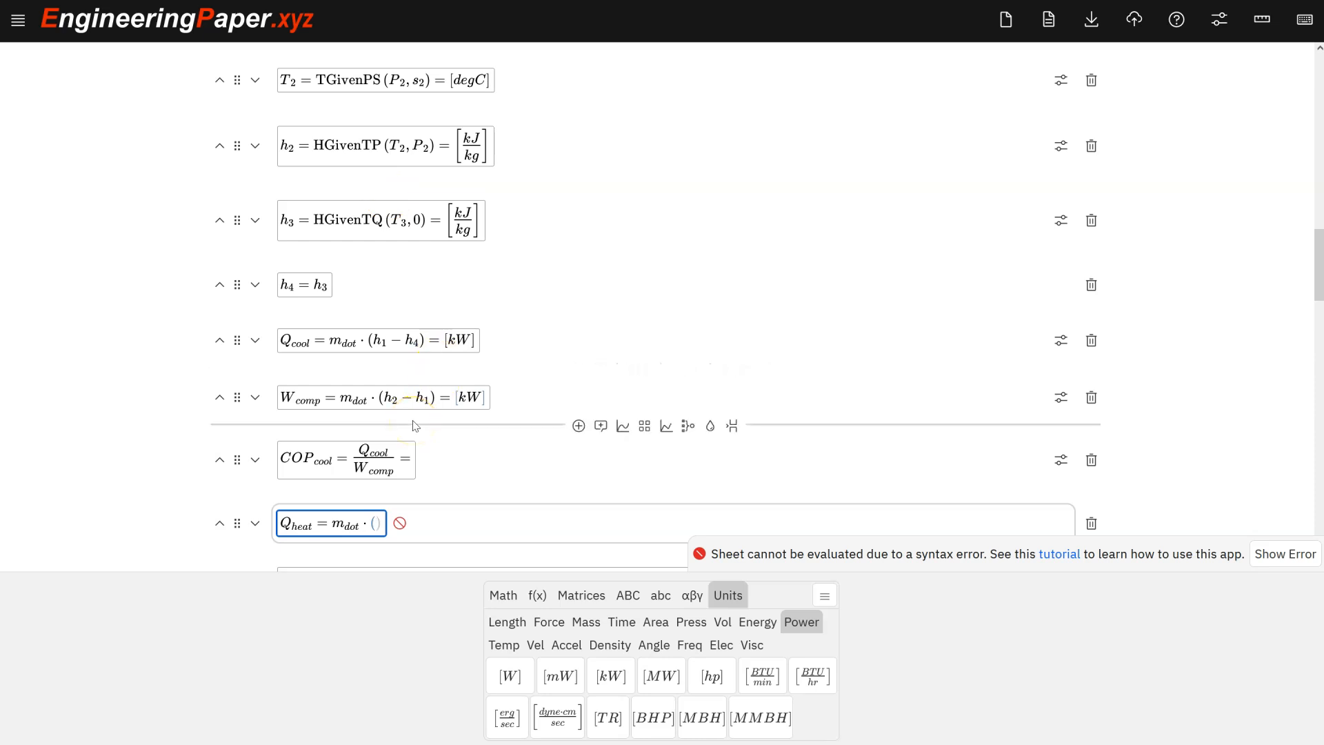
{"action": "type", "text": "h_2-h_3"}
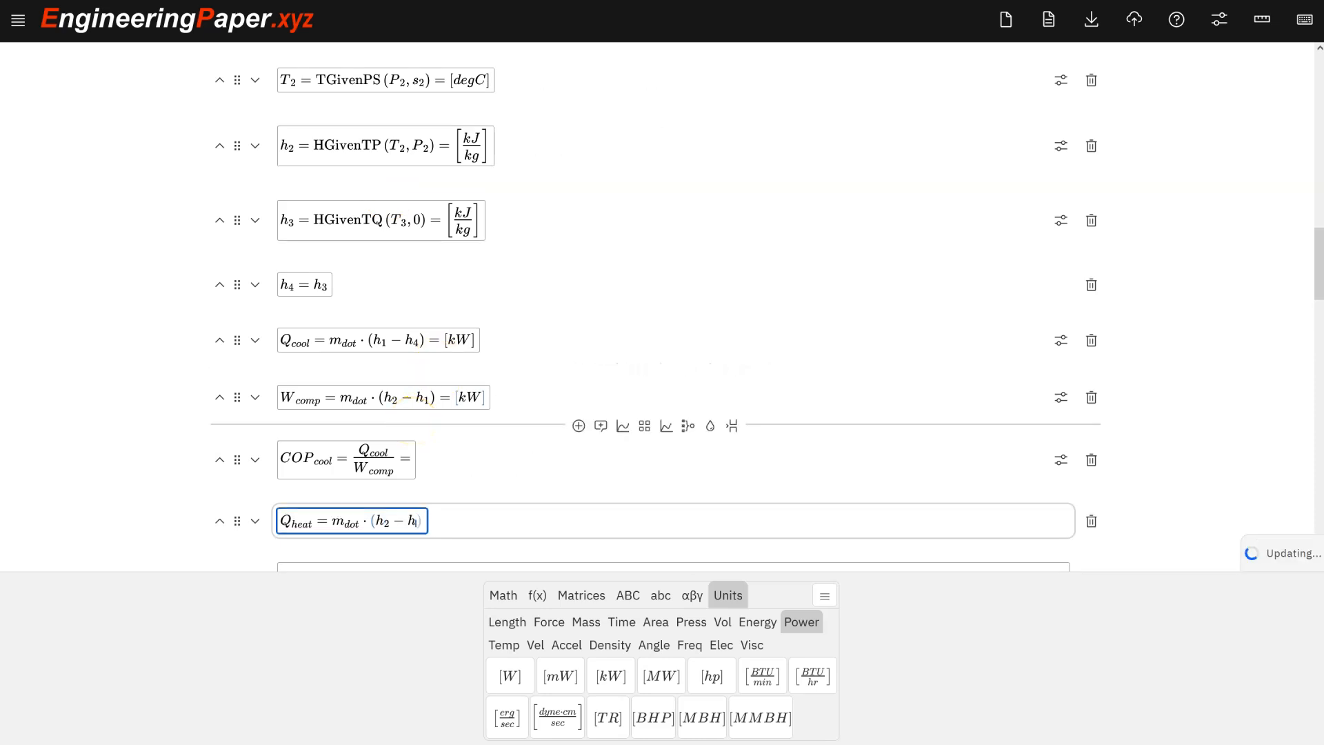
{"action": "type", "text": "=["}
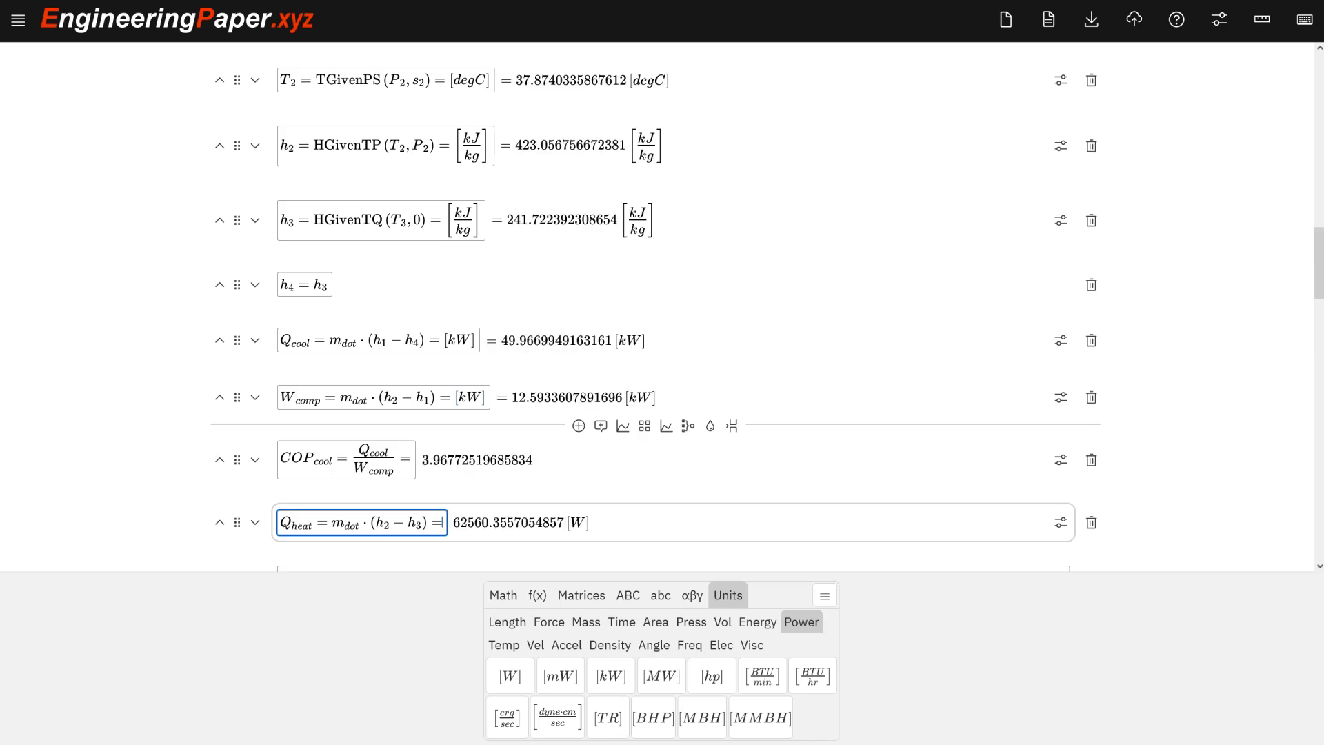
{"action": "type", "text": "kW"}
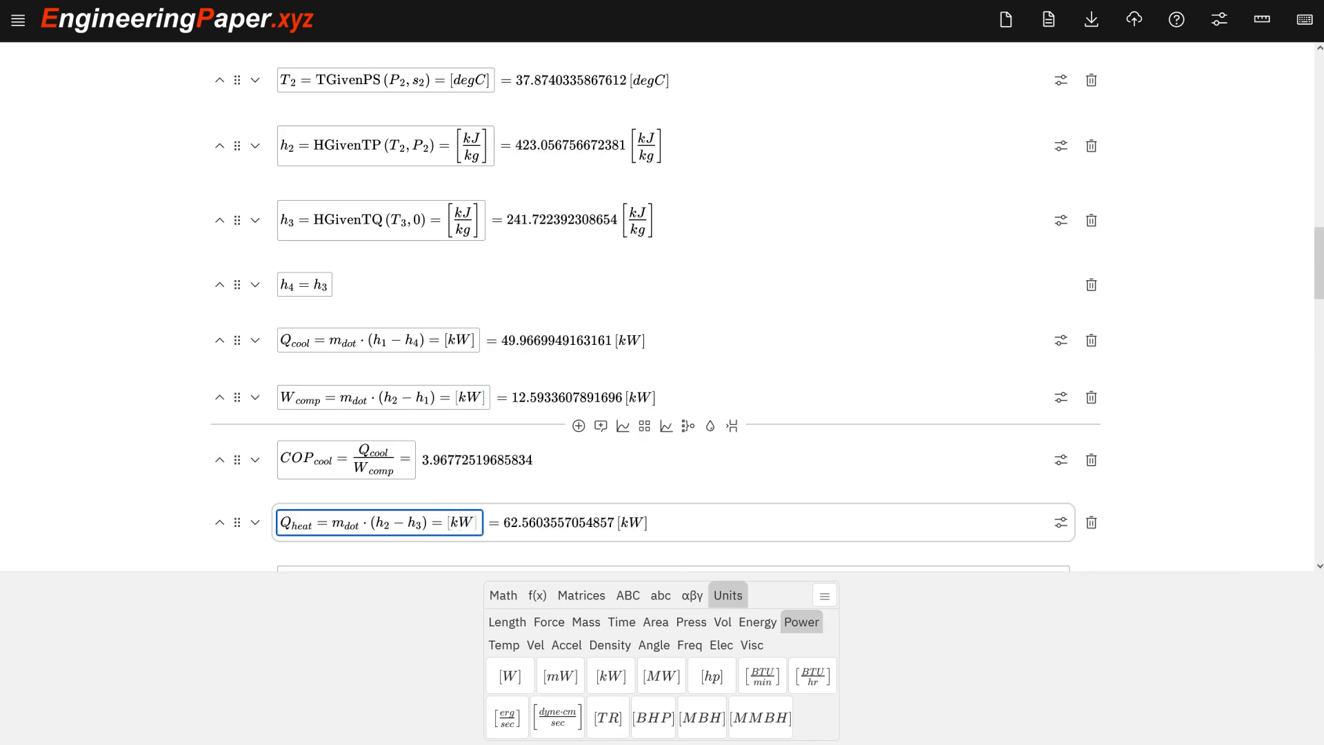
{"action": "left_click", "coordinate": [482, 522]}
{"action": "left_click", "coordinate": [445, 524]}
Add a cell defining COP_heat = Q_heat / W_comp with a result request.
{"action": "key", "text": "Return"}
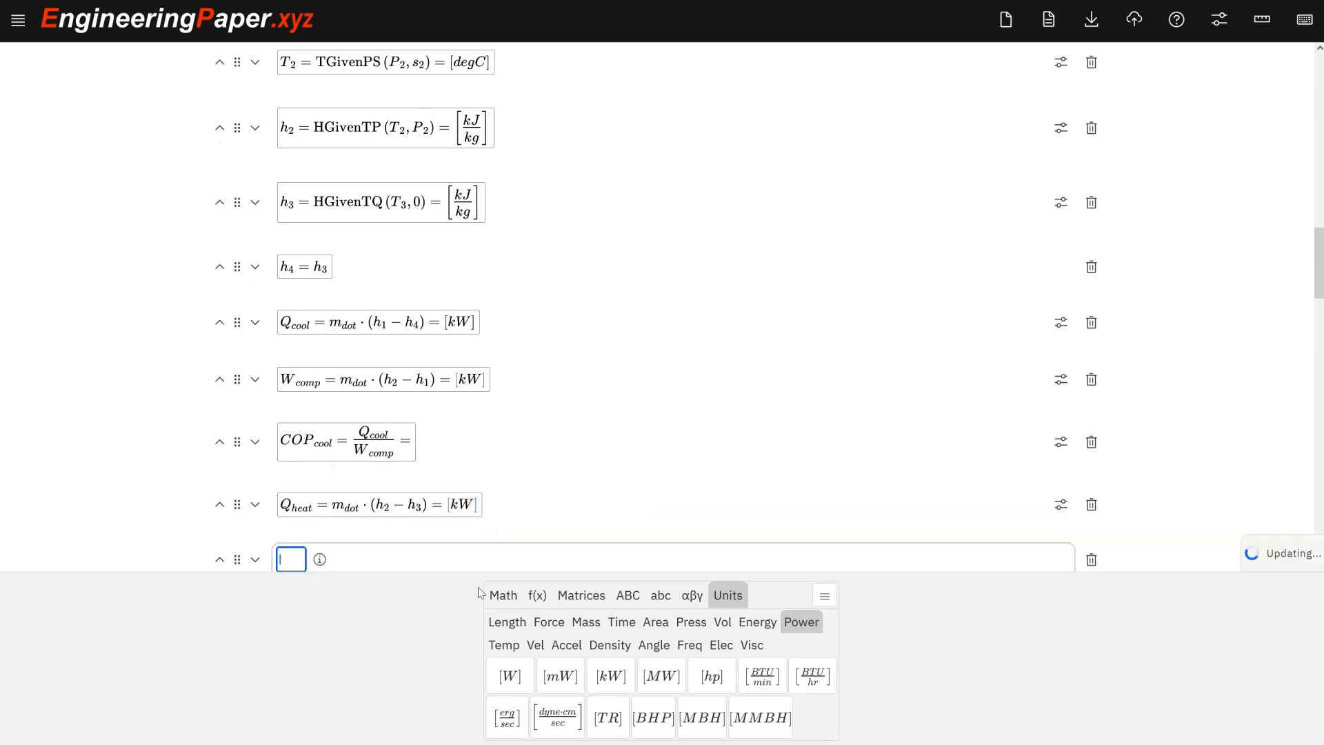
{"action": "type", "text": "COP"}
{"action": "key", "text": "Tab"}
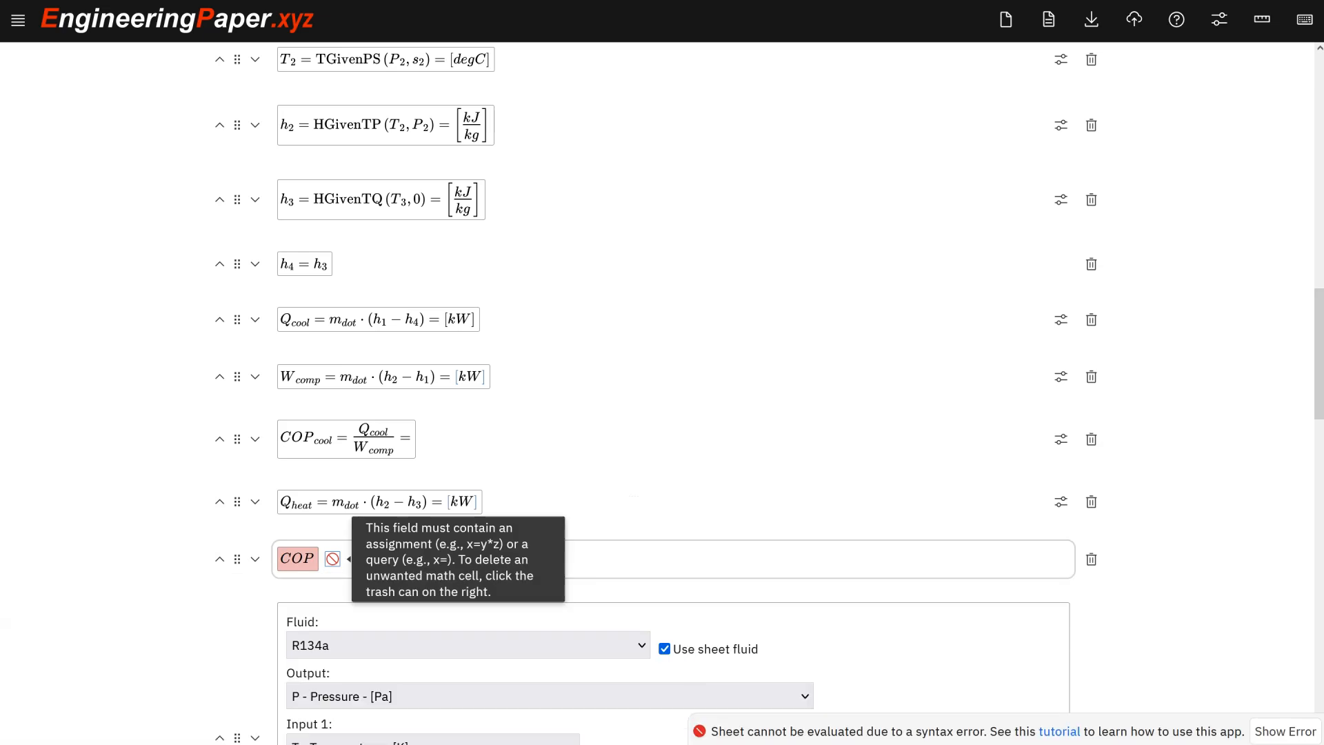
{"action": "key", "text": "shift+Tab"}
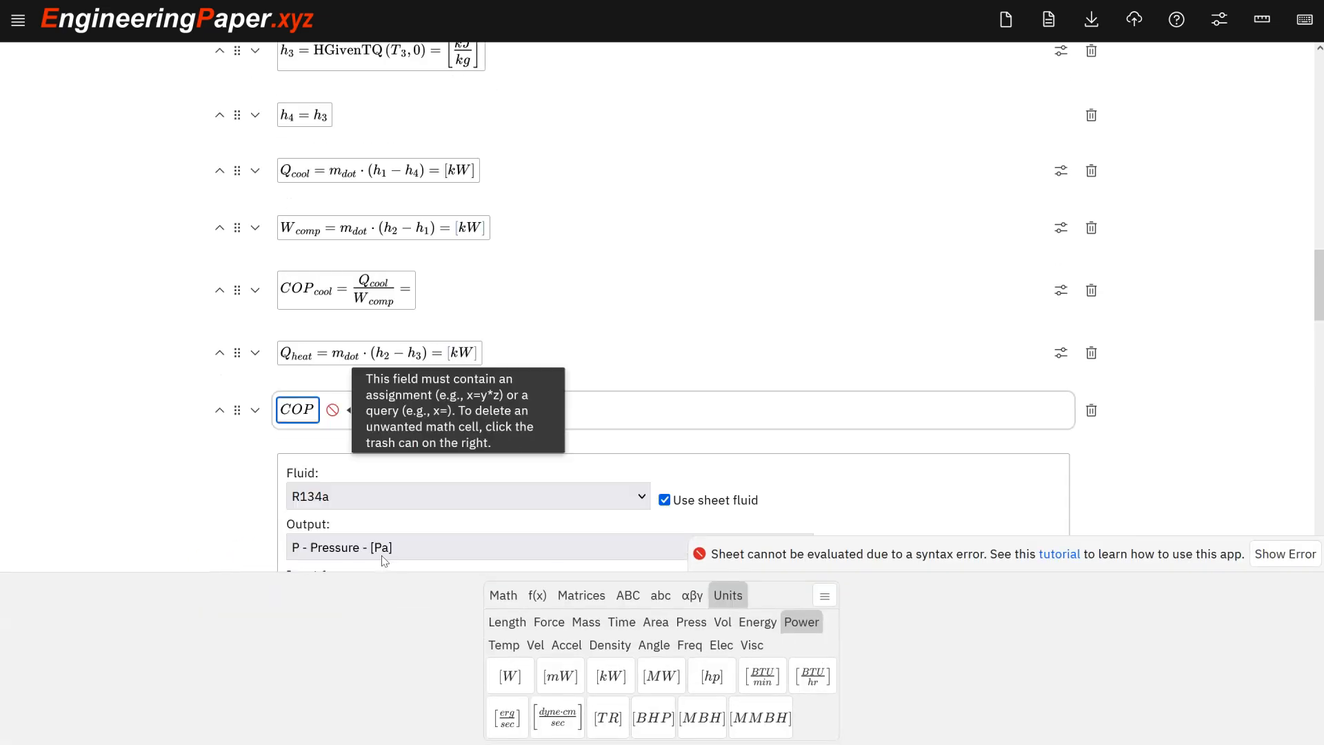
{"action": "type", "text": "_heat"}
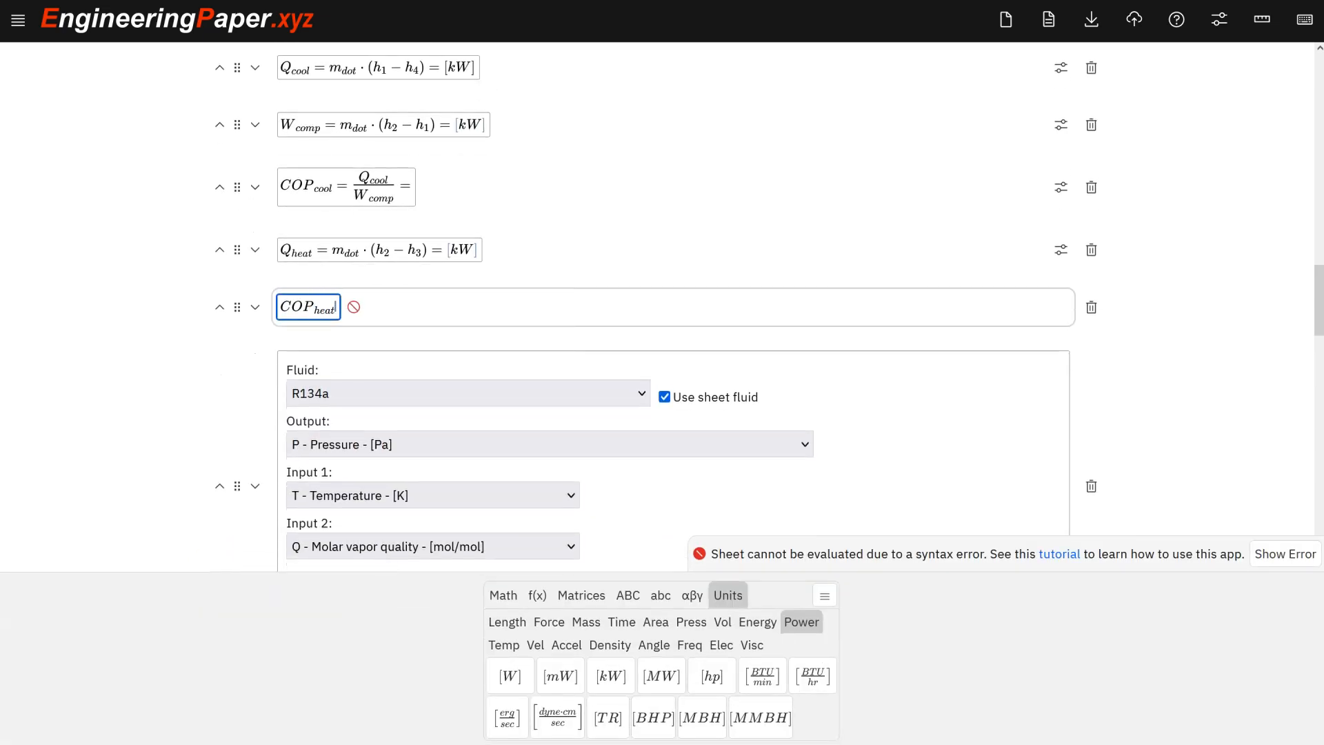
{"action": "key", "text": "Right"}
{"action": "type", "text": "="}
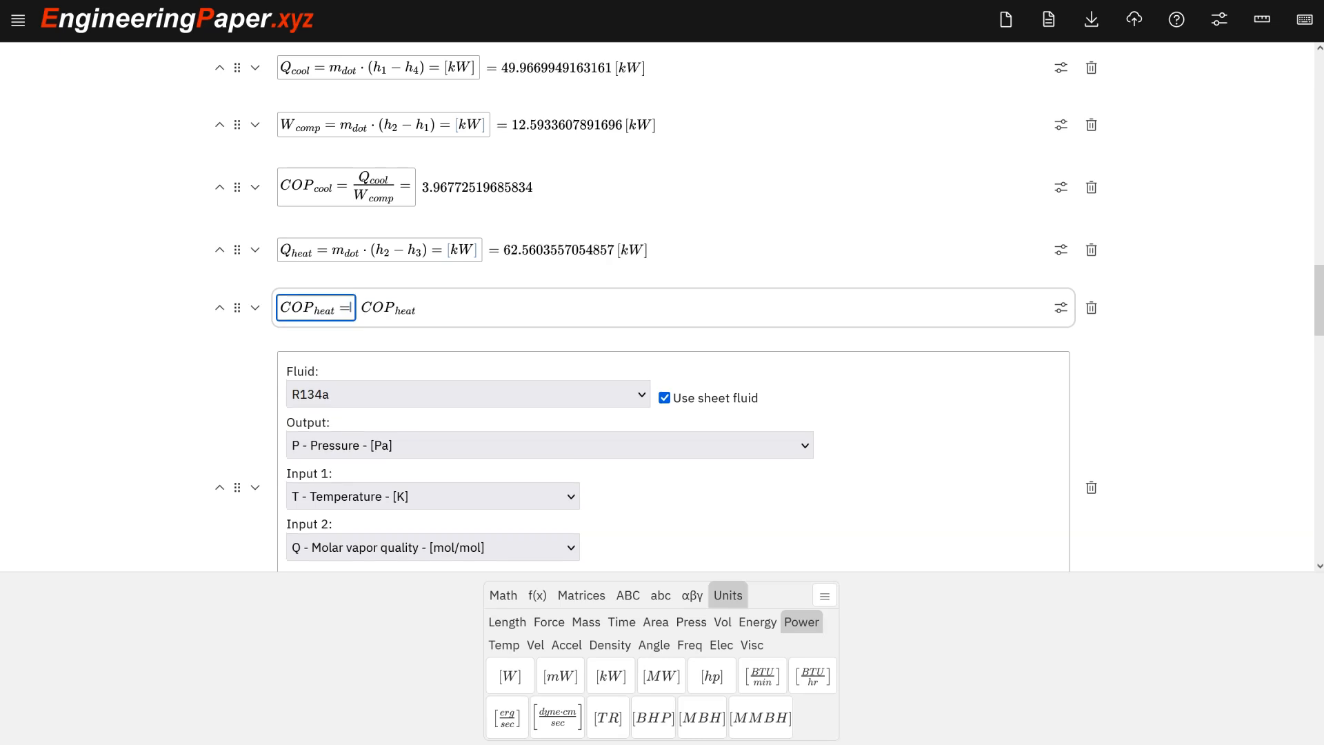
{"action": "type", "text": "Q"}
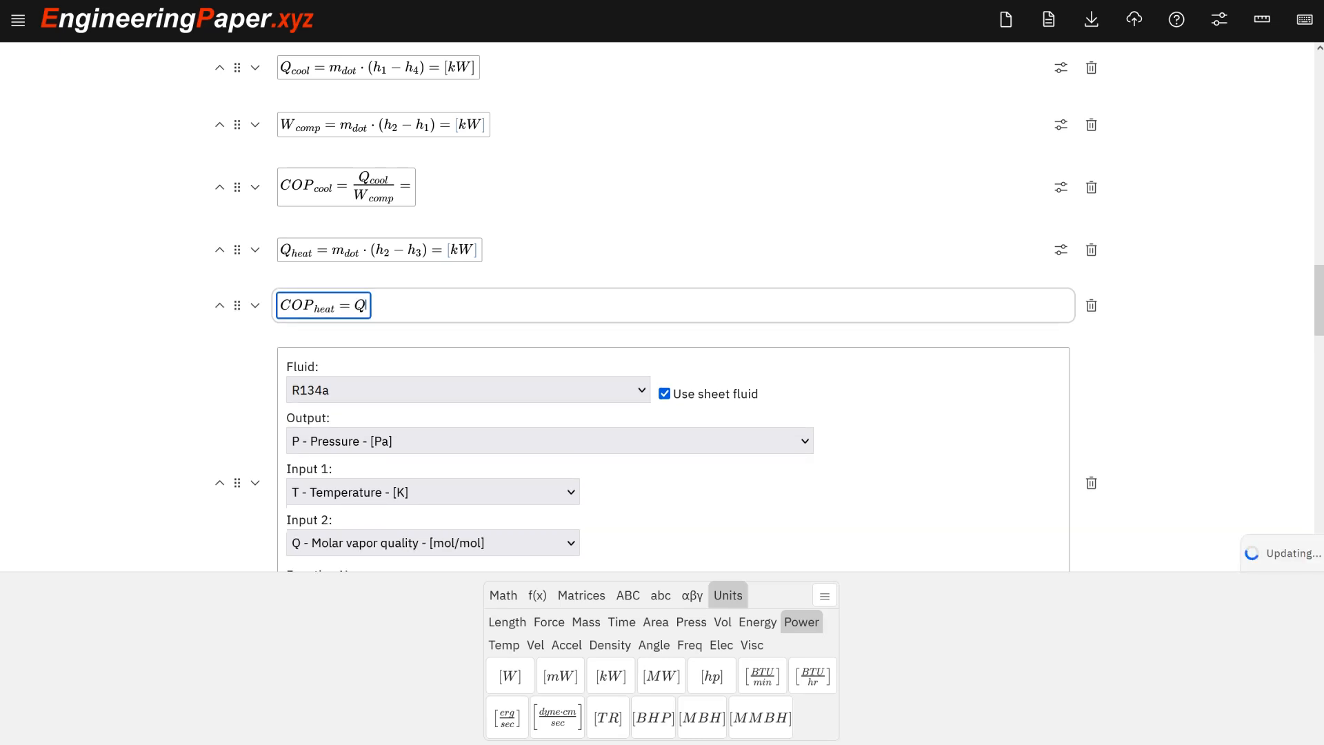
{"action": "type", "text": "_heat"}
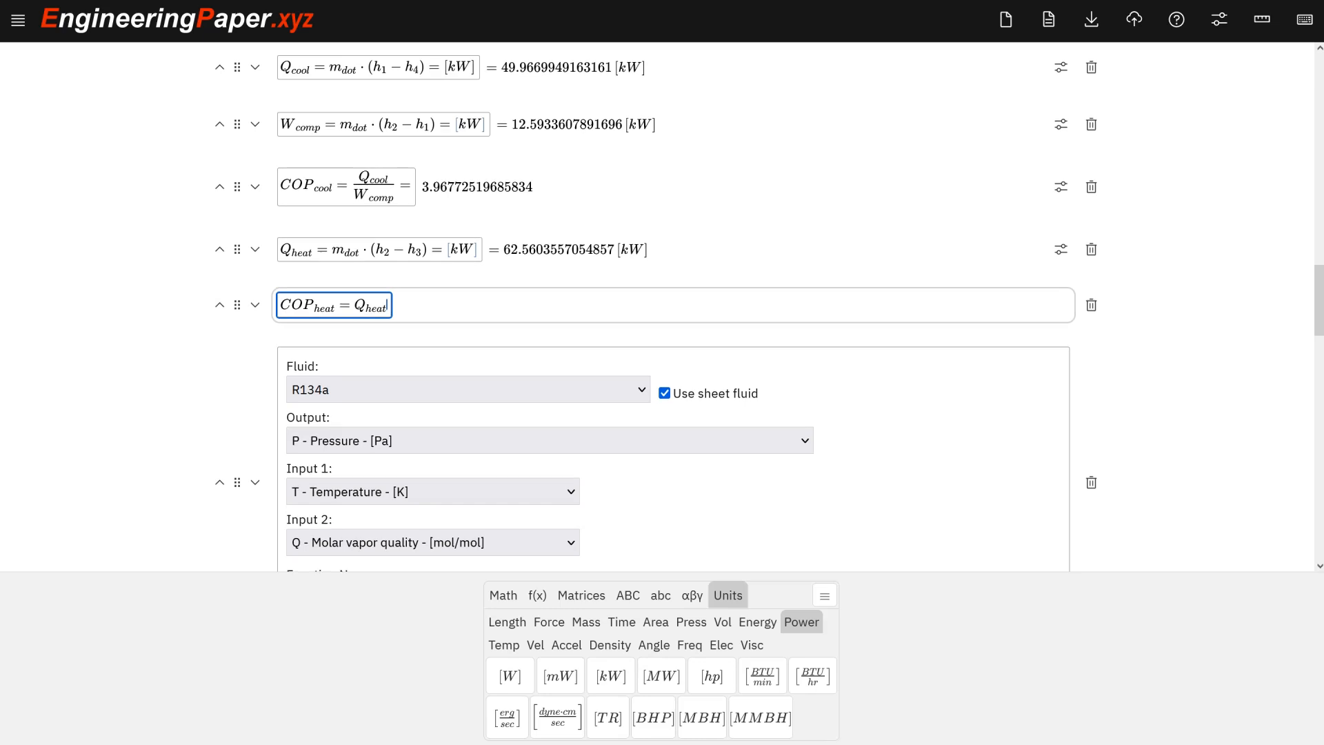
{"action": "type", "text": "/W_comp"}
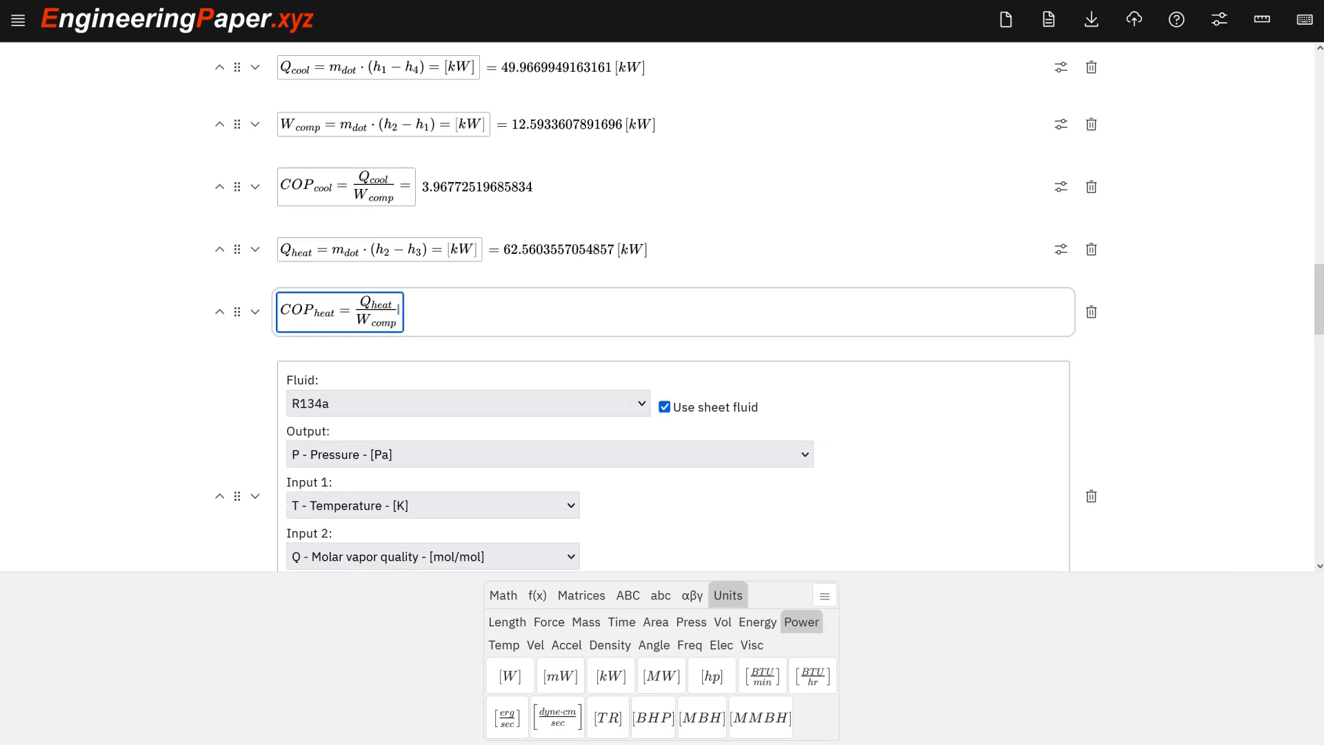
{"action": "type", "text": "="}
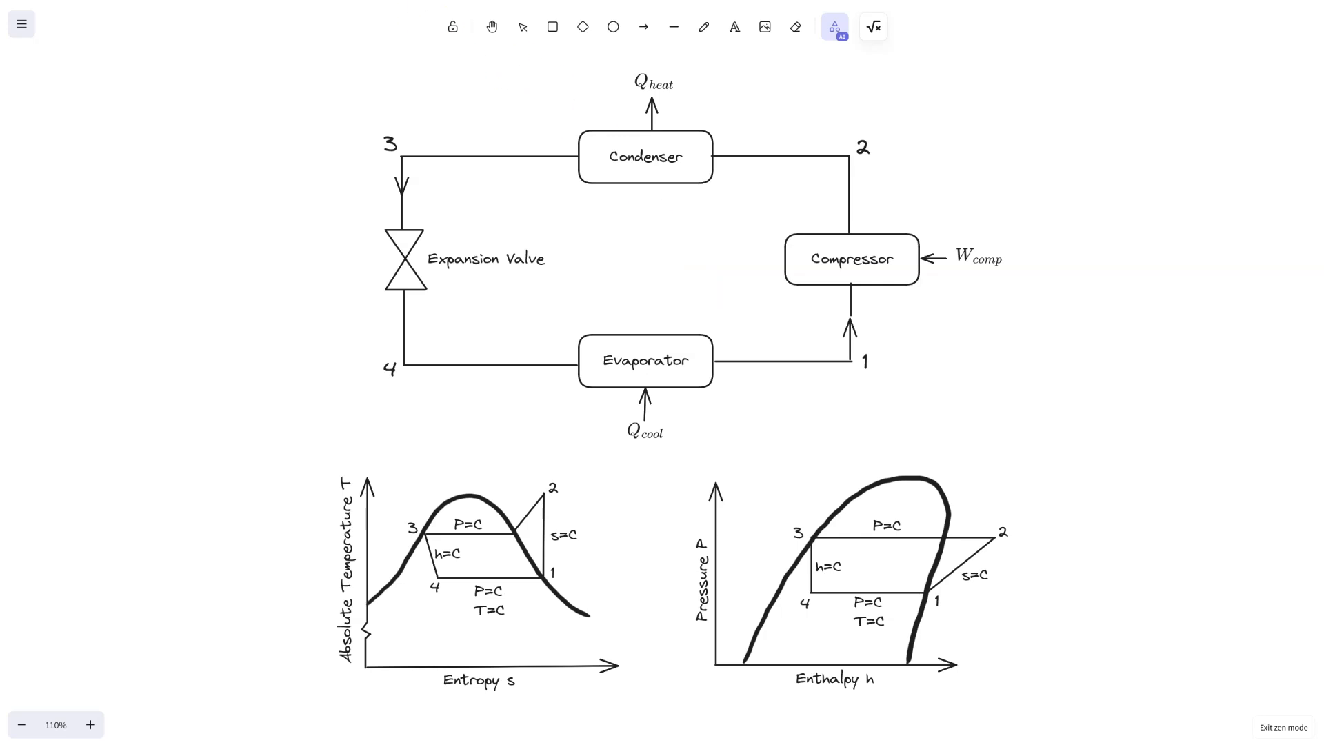
Switch back to EngineeringPaper and review the Outputs section of the calculation sheet.
{"action": "key", "text": "alt+Tab"}
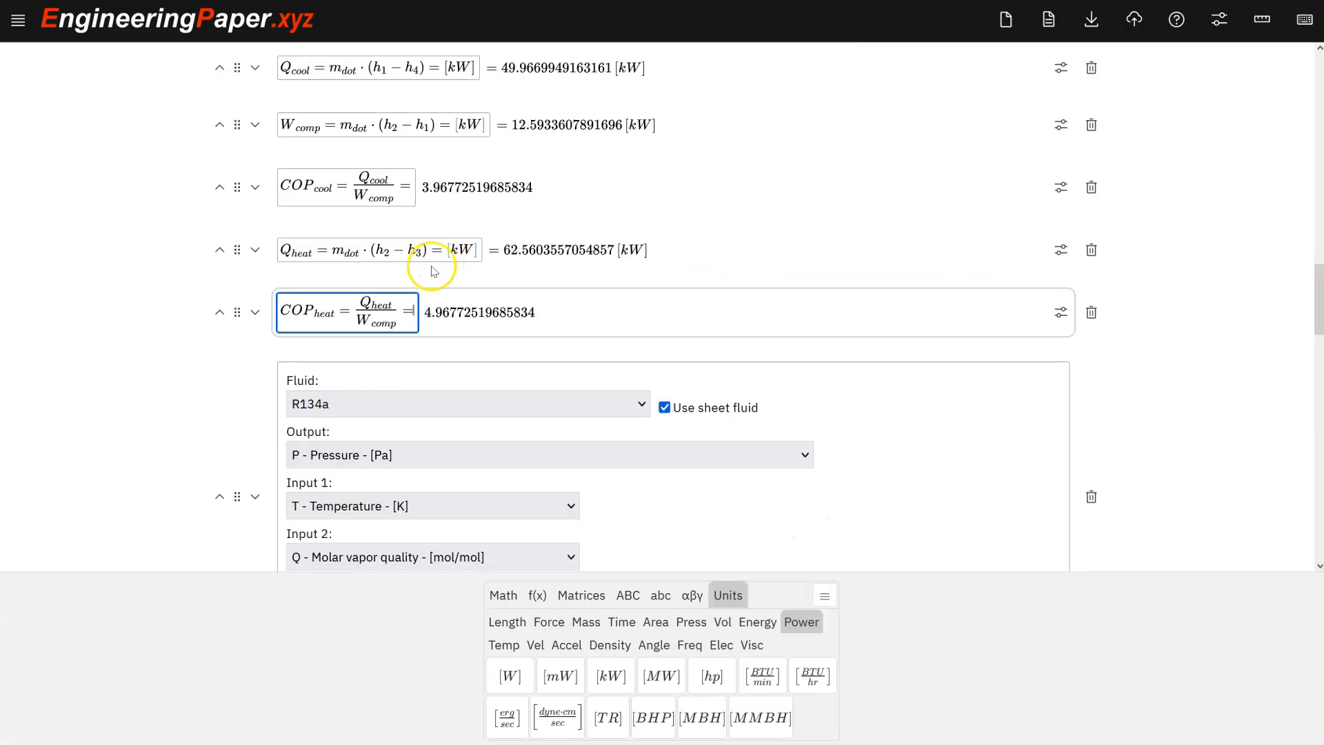
{"action": "scroll", "coordinate": [399, 308], "scroll_direction": "up", "scroll_amount": 2}
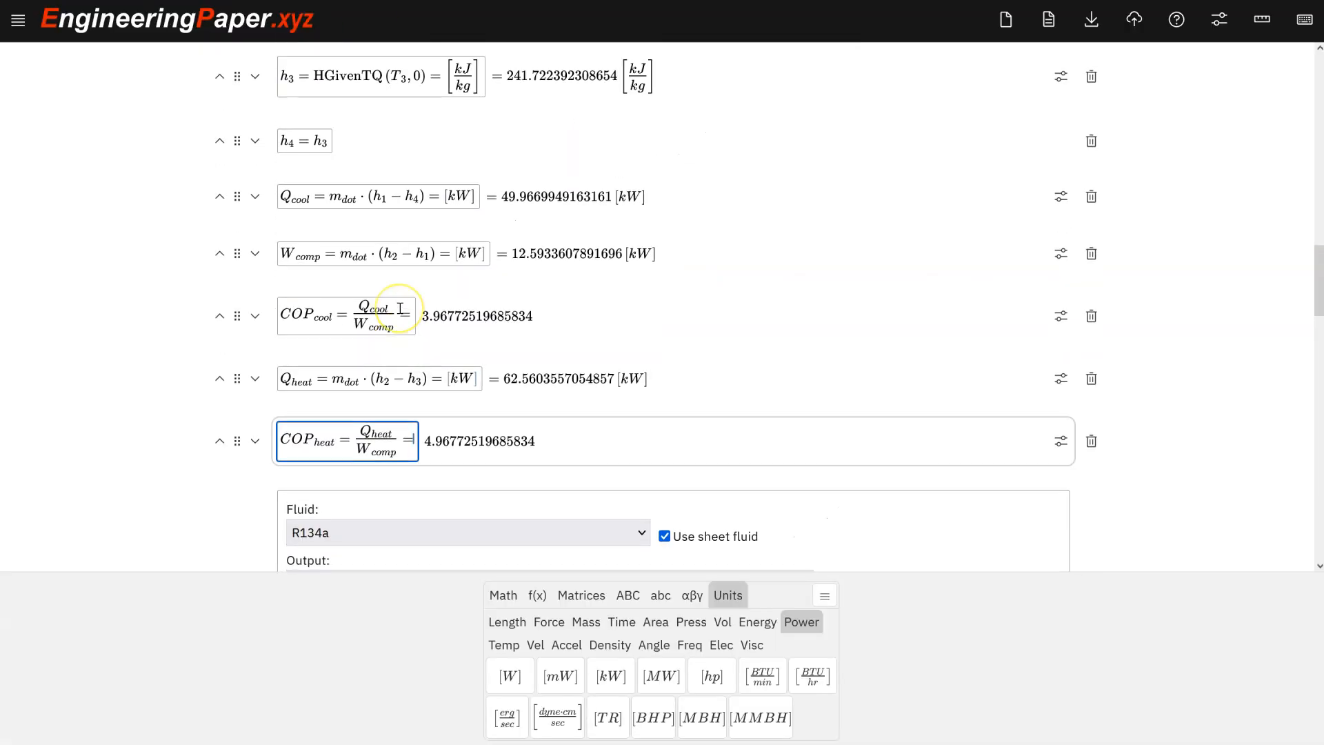
{"action": "mouse_move", "coordinate": [407, 355]}
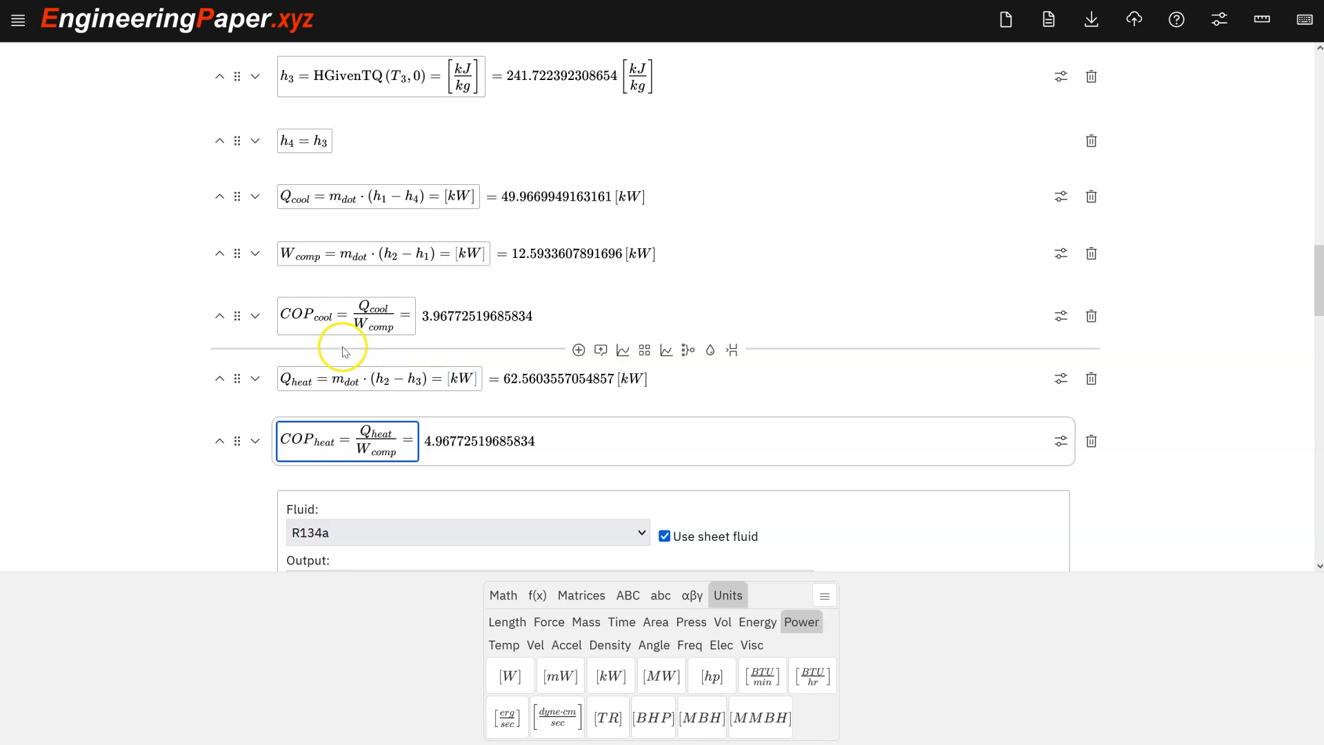
{"action": "scroll", "coordinate": [417, 392], "scroll_direction": "up", "scroll_amount": 18}
{"action": "scroll", "coordinate": [416, 364], "scroll_direction": "down", "scroll_amount": 2}
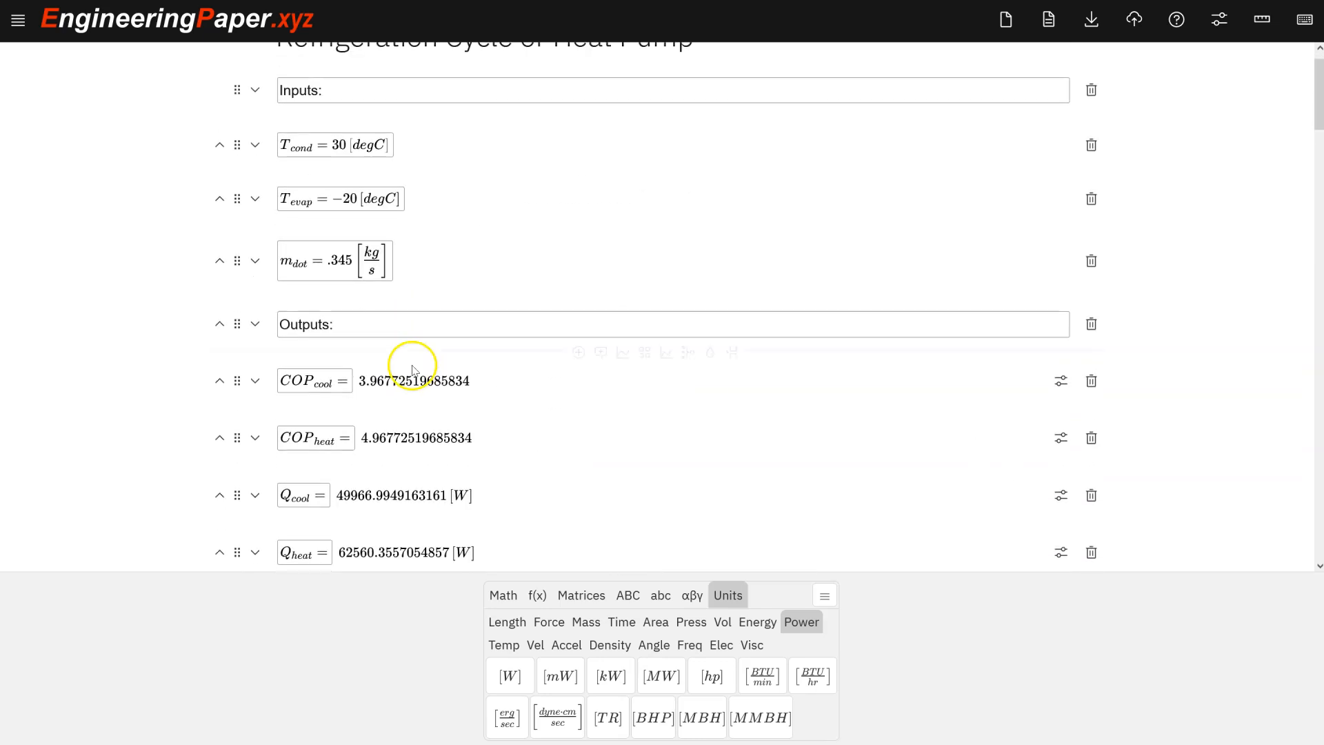
{"action": "scroll", "coordinate": [415, 370], "scroll_direction": "down", "scroll_amount": 2}
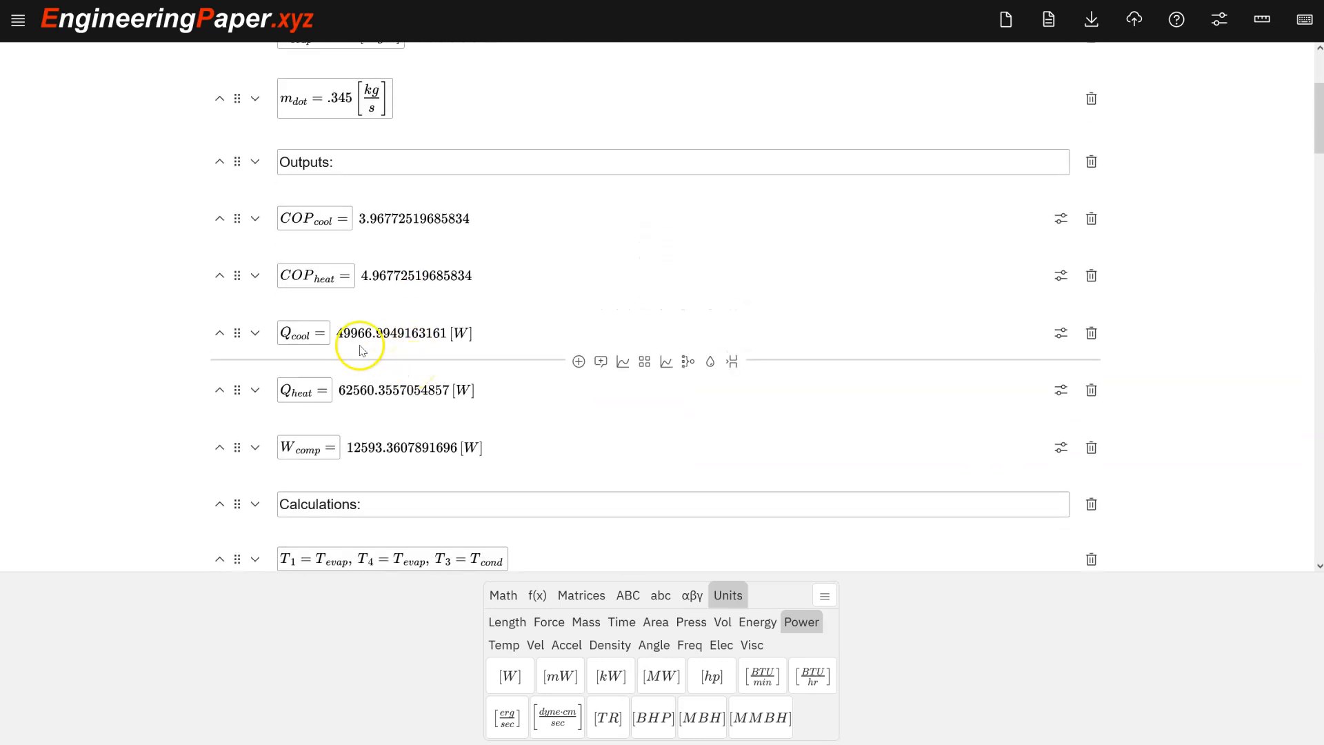
{"action": "left_click", "coordinate": [326, 337]}
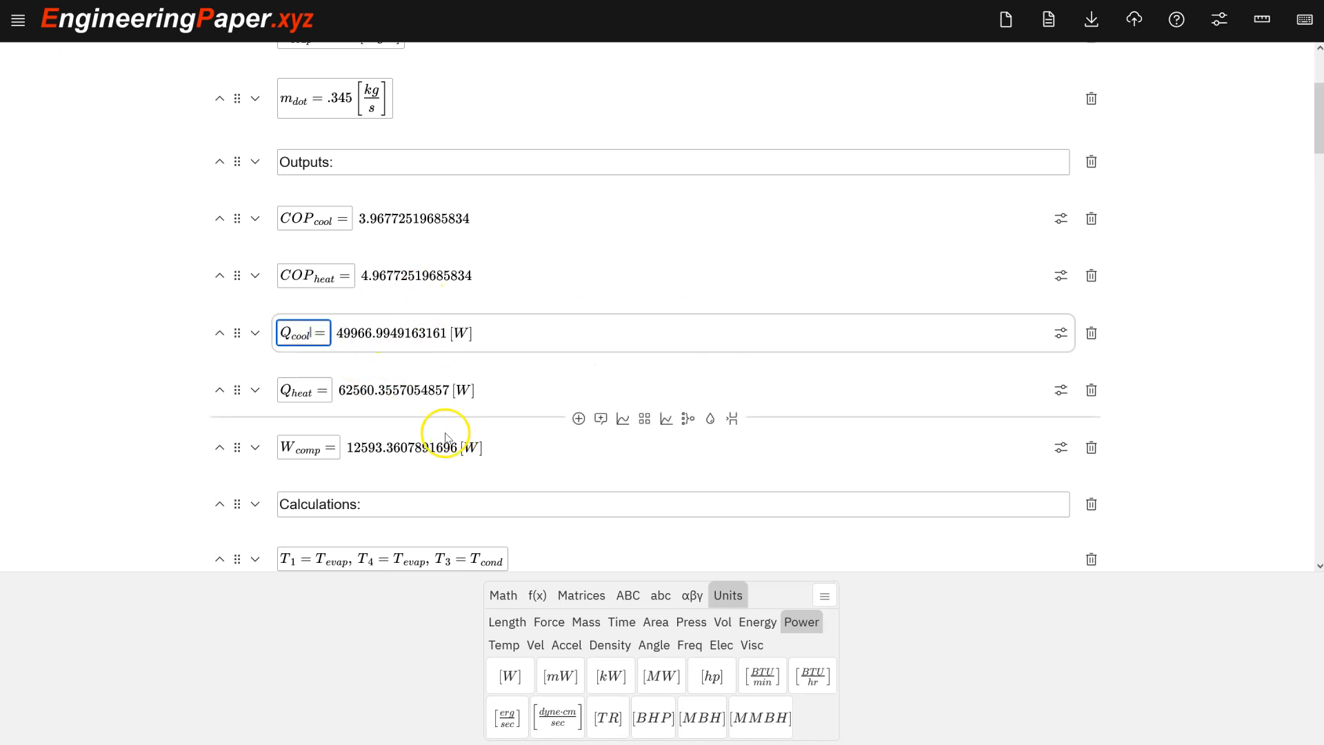
Set the sheet's default units for power to kW and pressure to kPa.
{"action": "left_click", "coordinate": [1219, 20]}
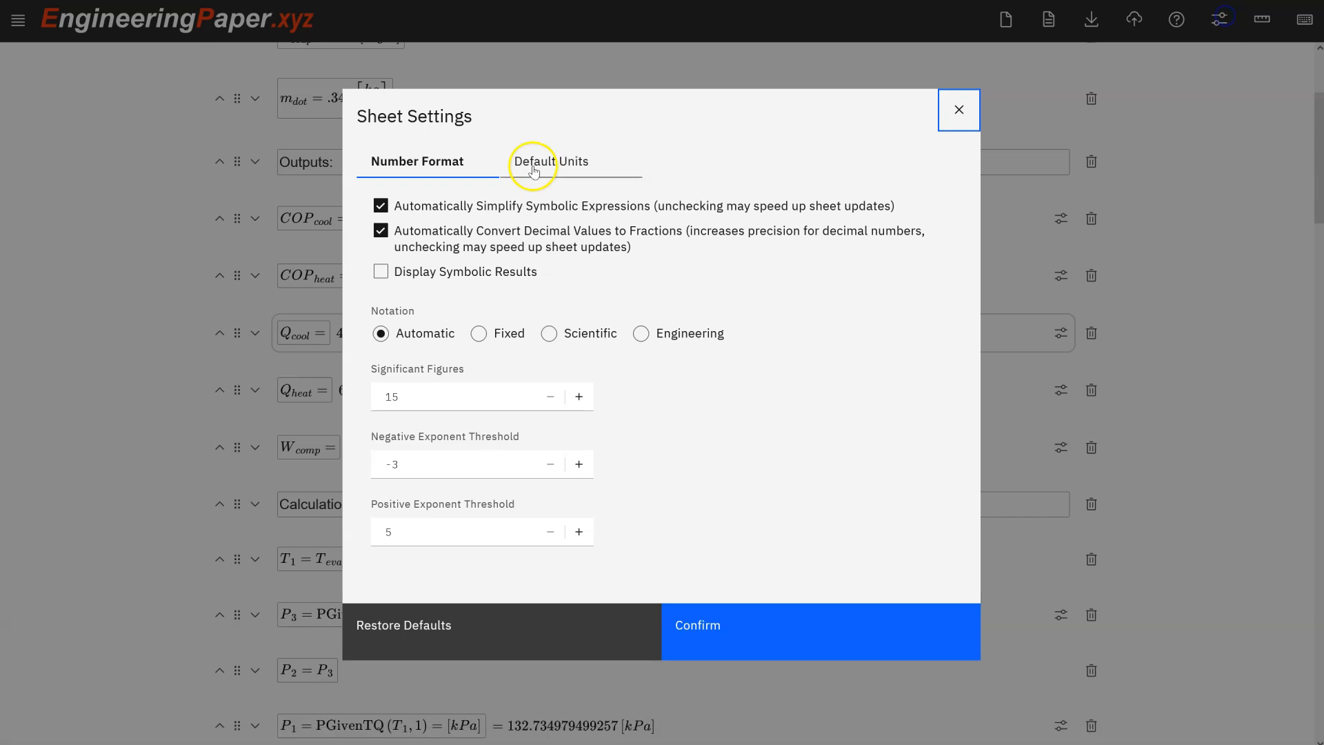
{"action": "left_click", "coordinate": [552, 163]}
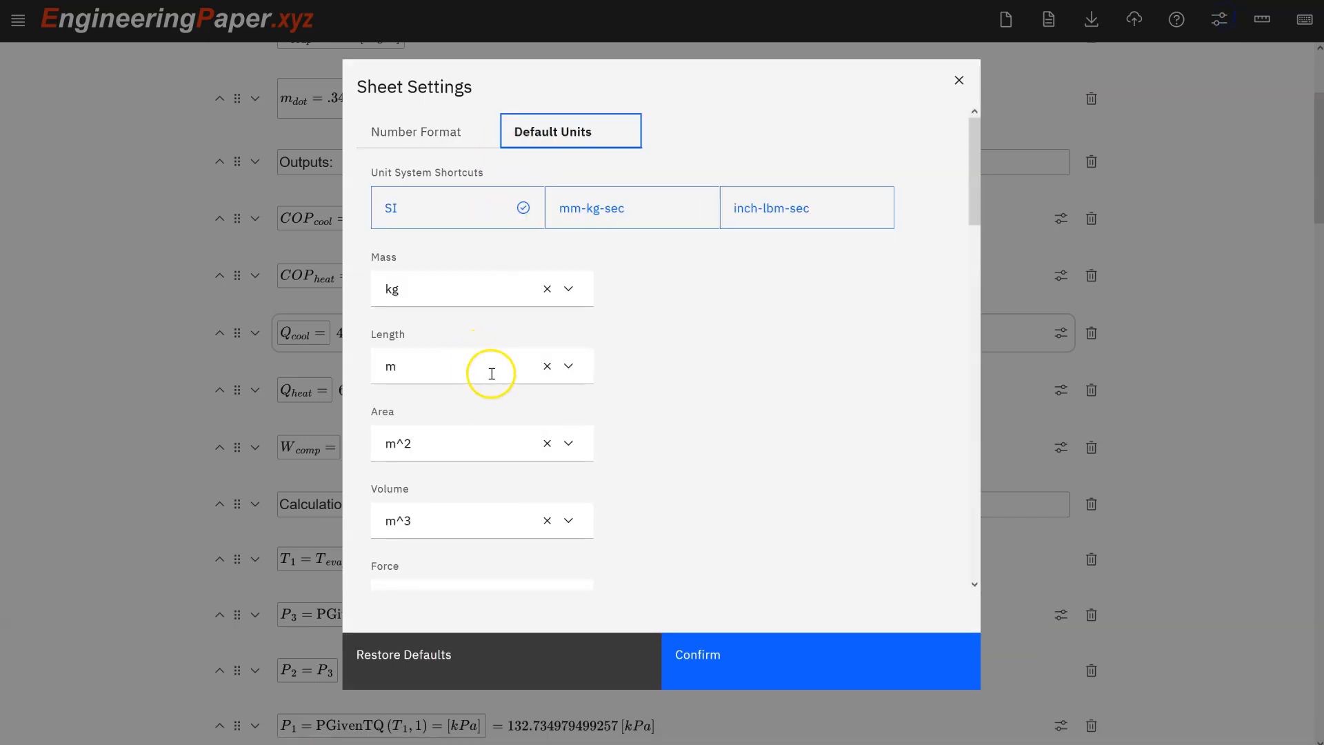
{"action": "scroll", "coordinate": [494, 372], "scroll_direction": "down", "scroll_amount": 10}
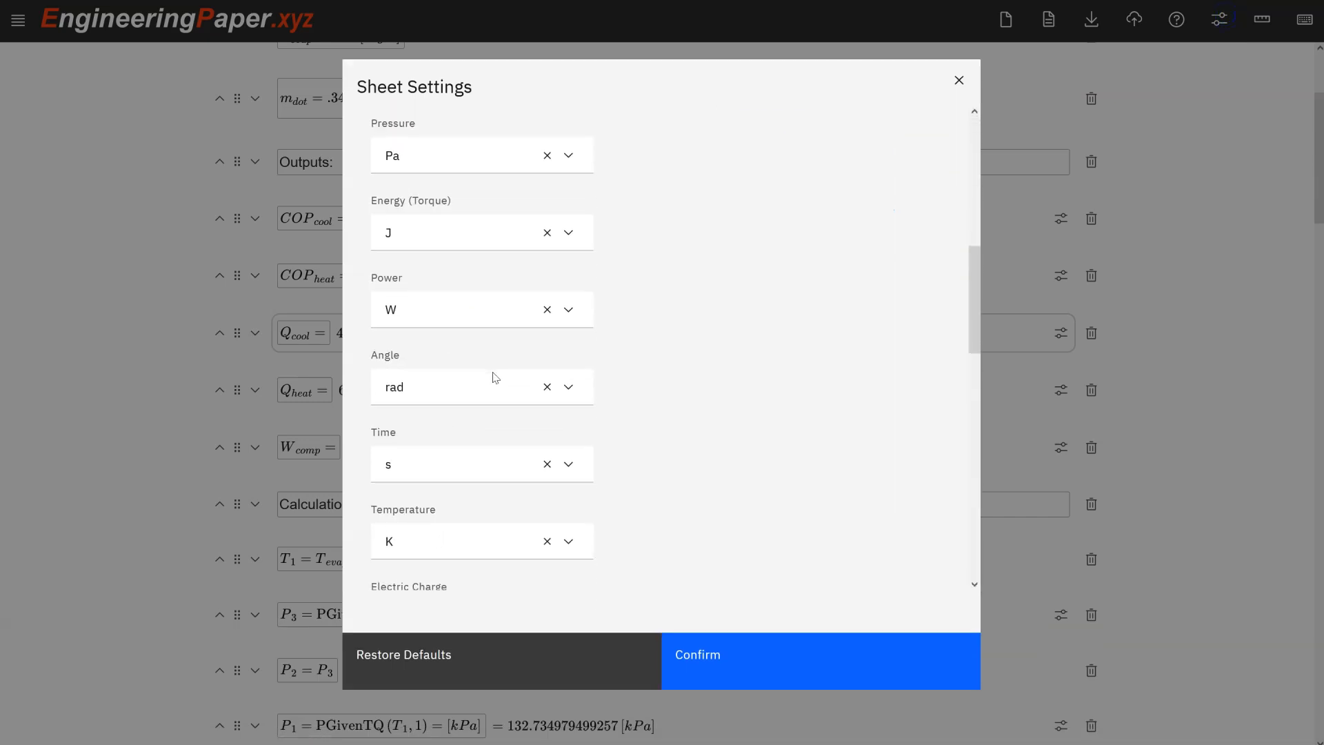
{"action": "scroll", "coordinate": [495, 376], "scroll_direction": "down", "scroll_amount": 7}
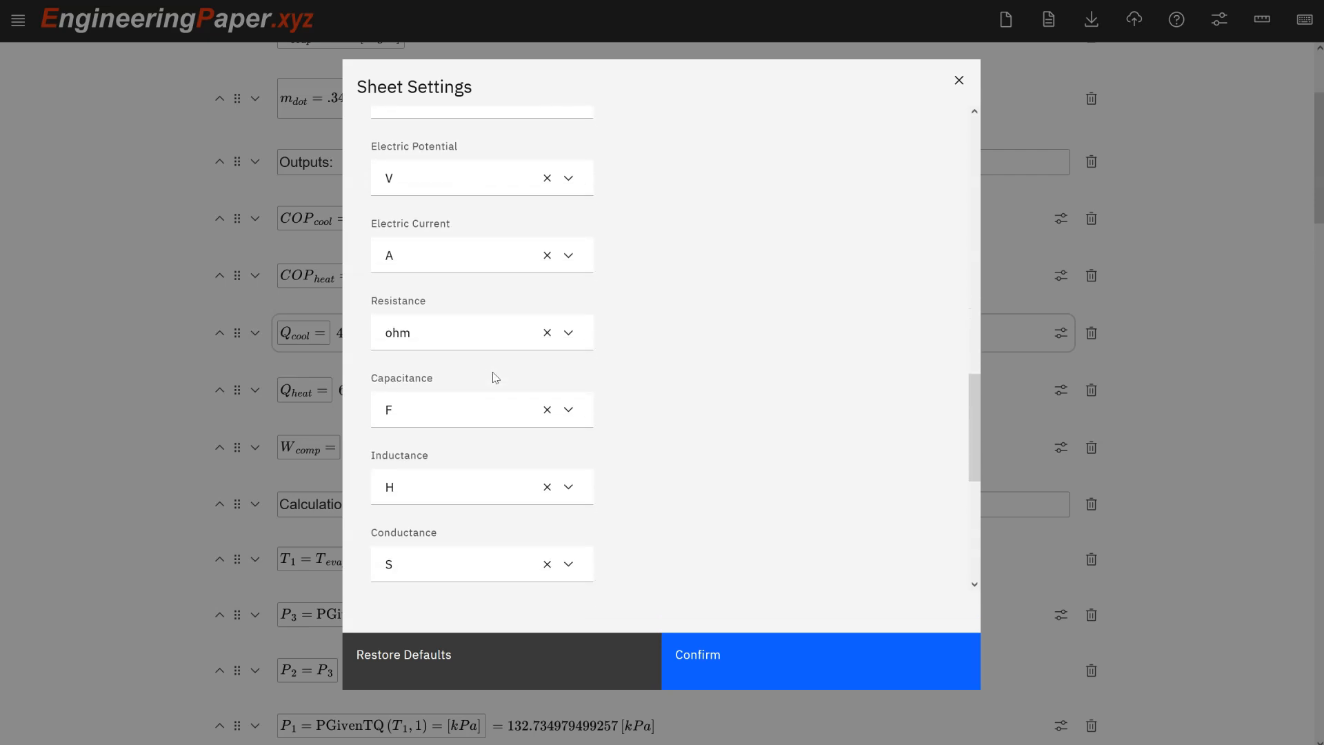
{"action": "scroll", "coordinate": [495, 377], "scroll_direction": "down", "scroll_amount": 4}
{"action": "scroll", "coordinate": [494, 372], "scroll_direction": "up", "scroll_amount": 8}
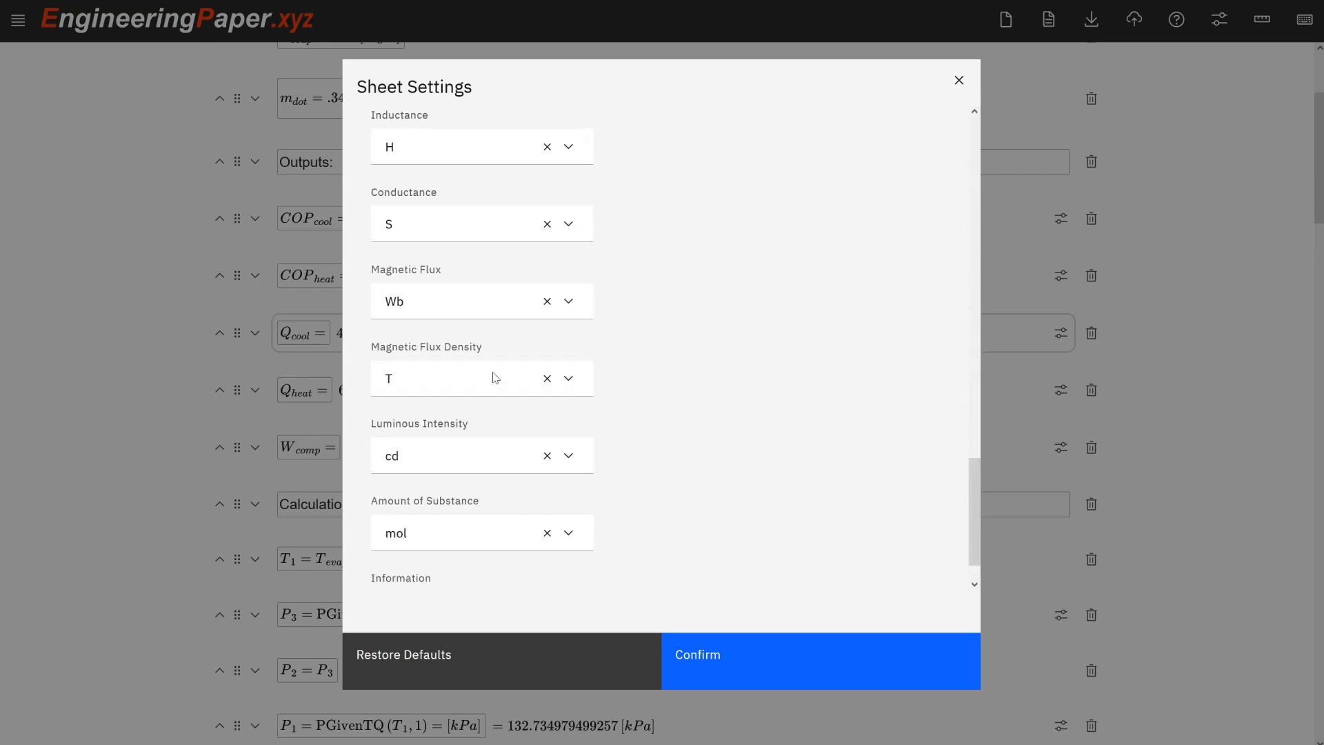
{"action": "scroll", "coordinate": [493, 373], "scroll_direction": "up", "scroll_amount": 5}
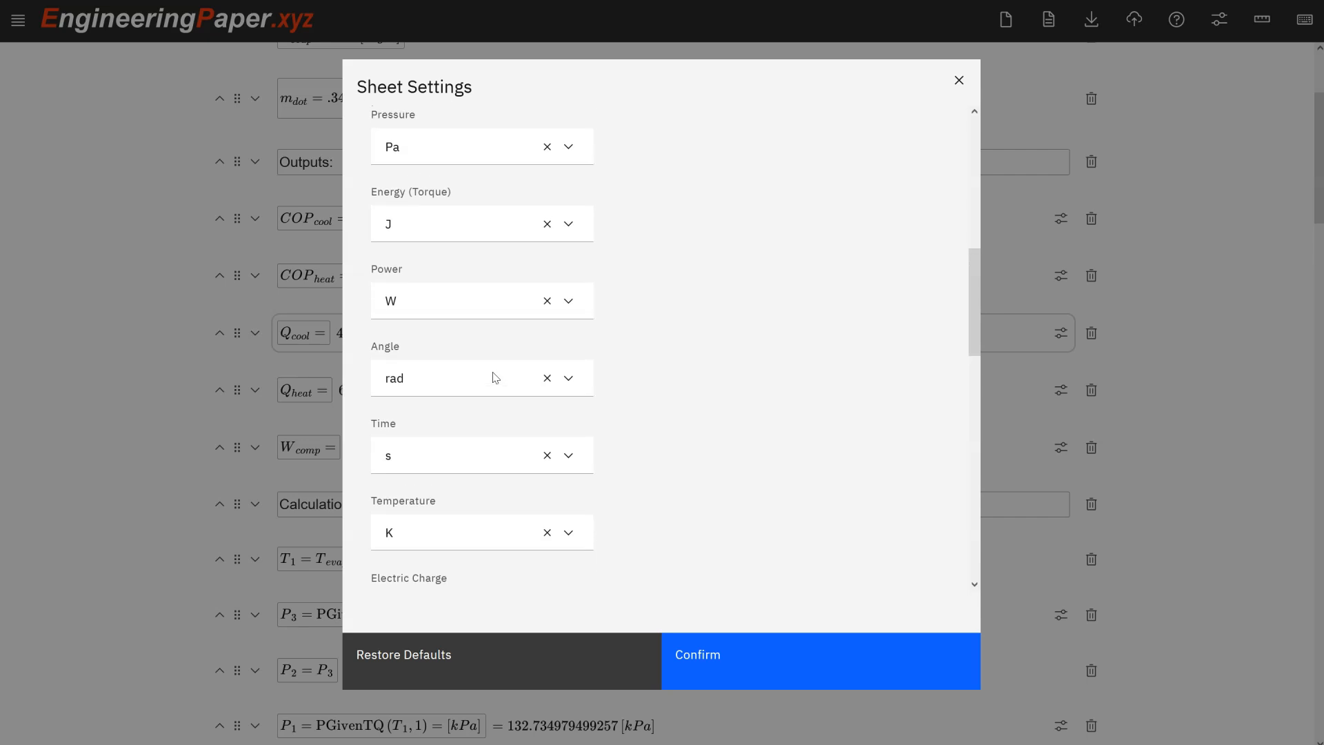
{"action": "left_click", "coordinate": [522, 316]}
{"action": "left_click", "coordinate": [488, 407]}
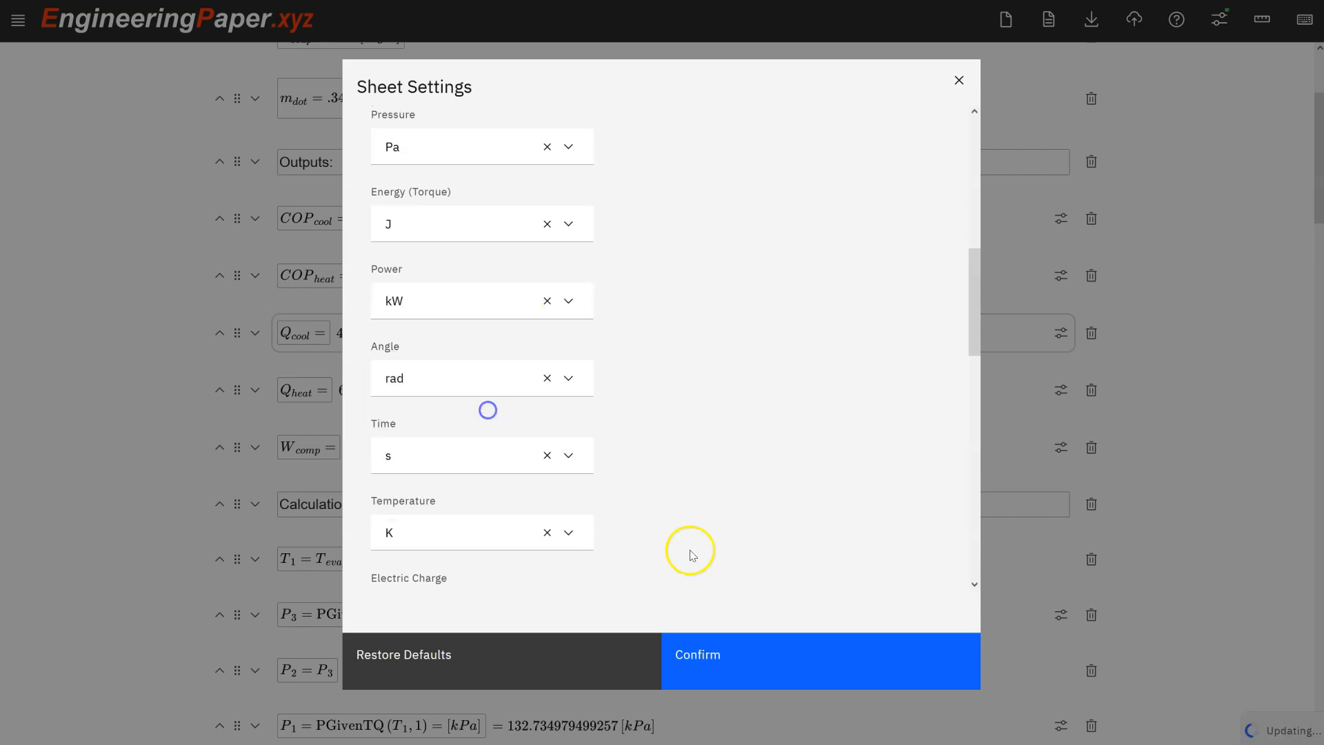
{"action": "scroll", "coordinate": [620, 378], "scroll_direction": "down", "scroll_amount": 1}
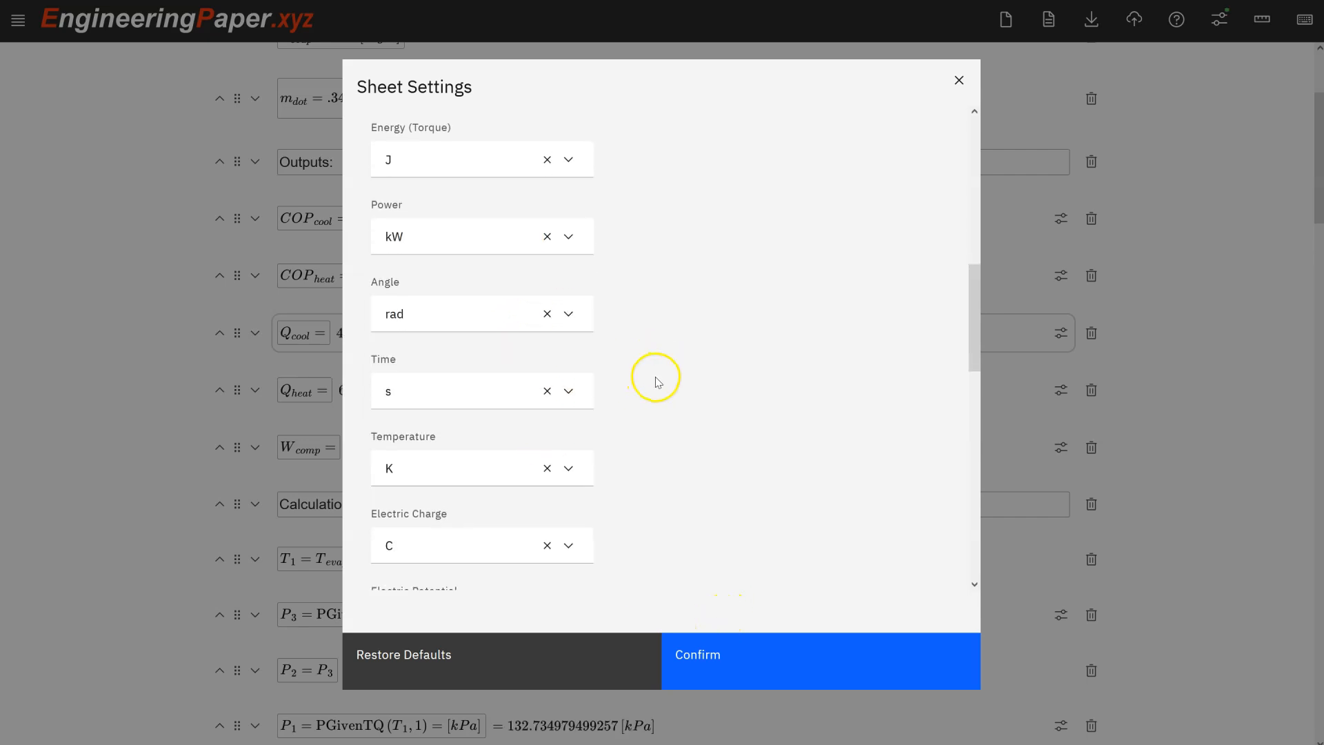
{"action": "scroll", "coordinate": [571, 374], "scroll_direction": "up", "scroll_amount": 3}
{"action": "left_click", "coordinate": [531, 293]}
{"action": "left_click", "coordinate": [494, 361]}
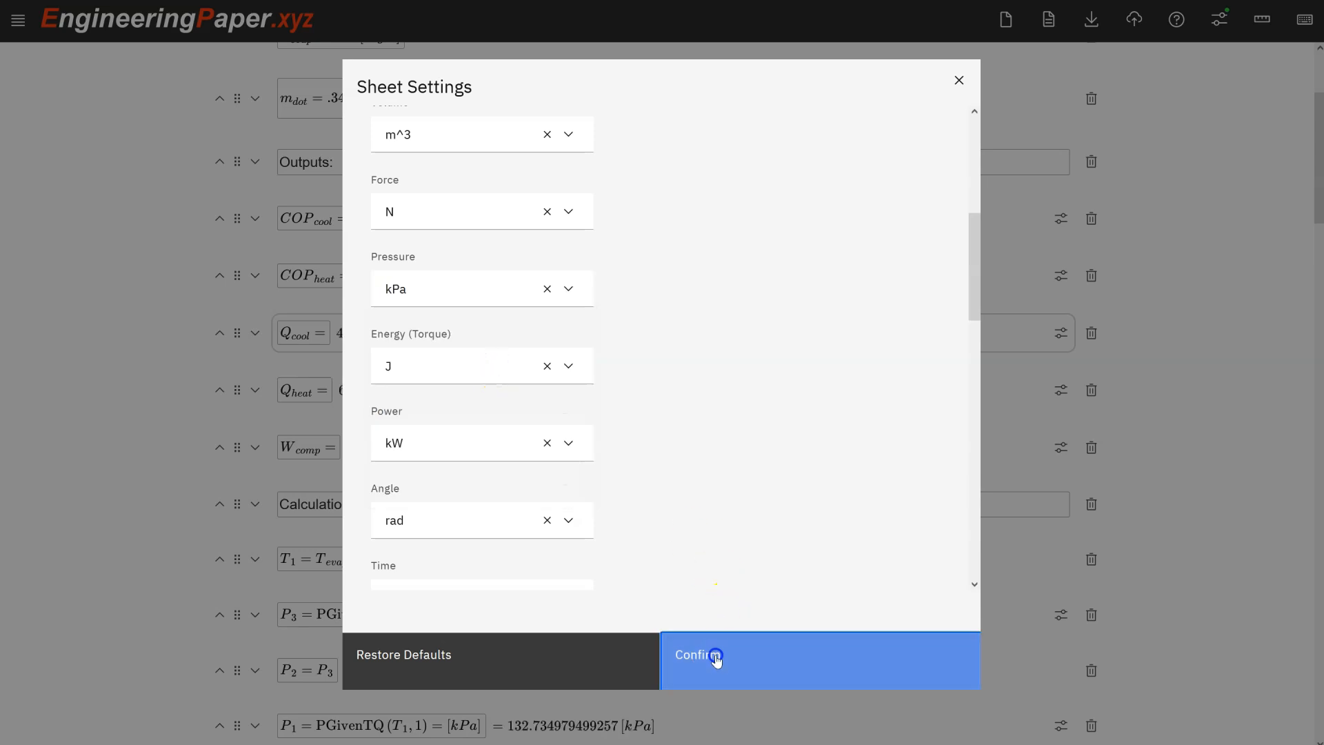
{"action": "left_click", "coordinate": [715, 656]}
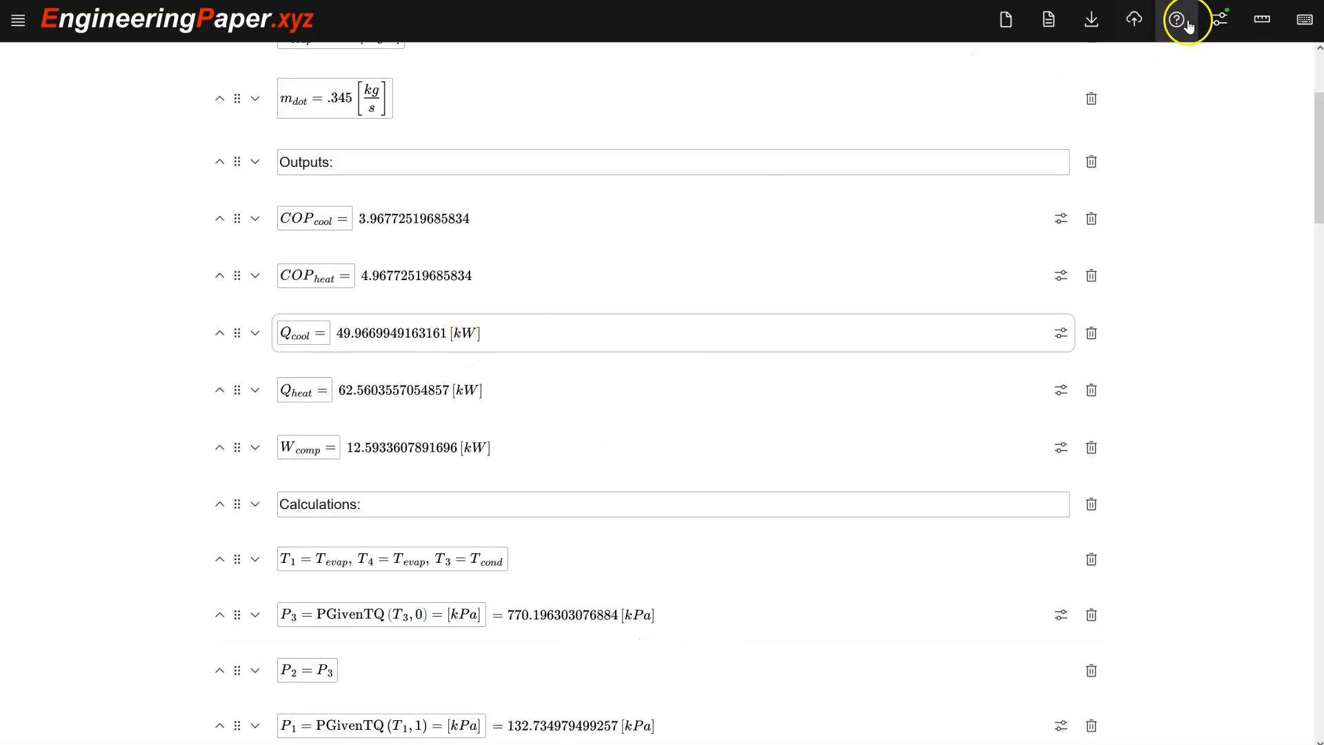
Reduce the sheet's number format to 4 significant figures.
{"action": "left_click", "coordinate": [1219, 19]}
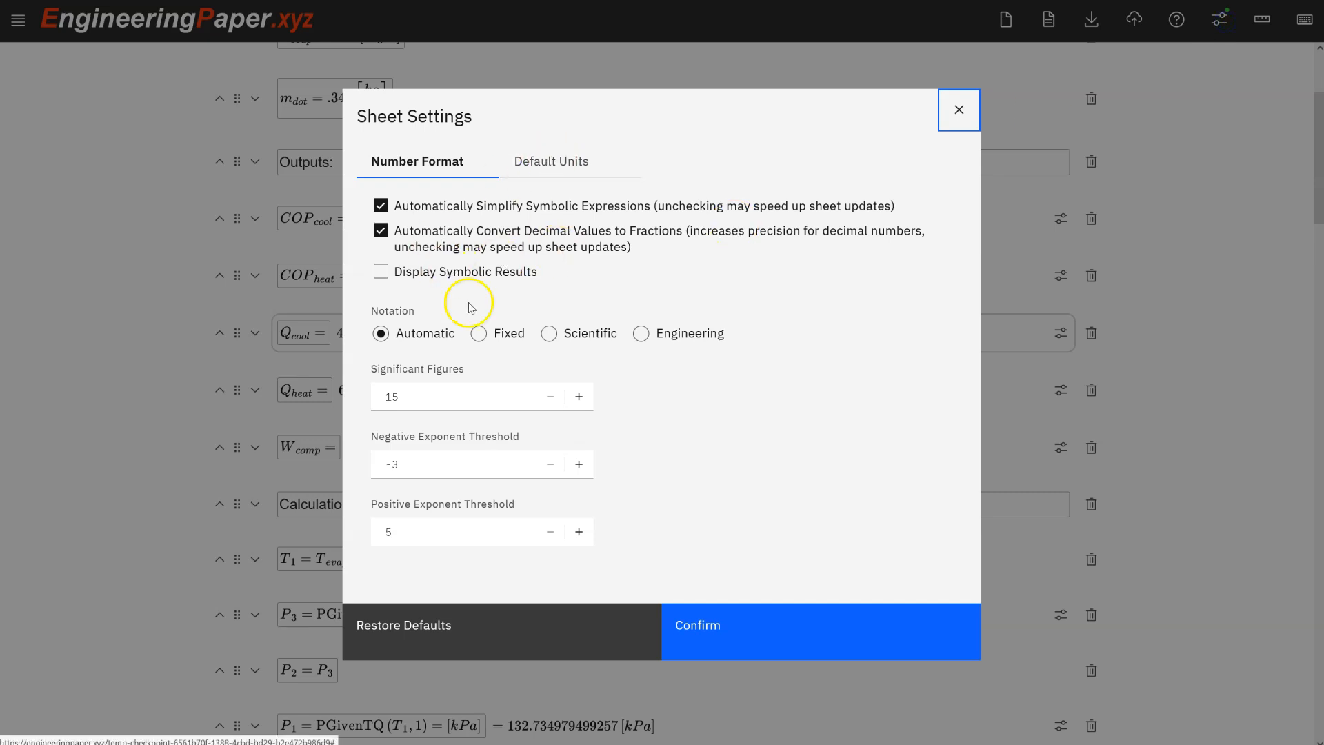
{"action": "left_click", "coordinate": [550, 397]}
{"action": "left_click", "coordinate": [550, 397]}
{"action": "left_click", "coordinate": [550, 397]}
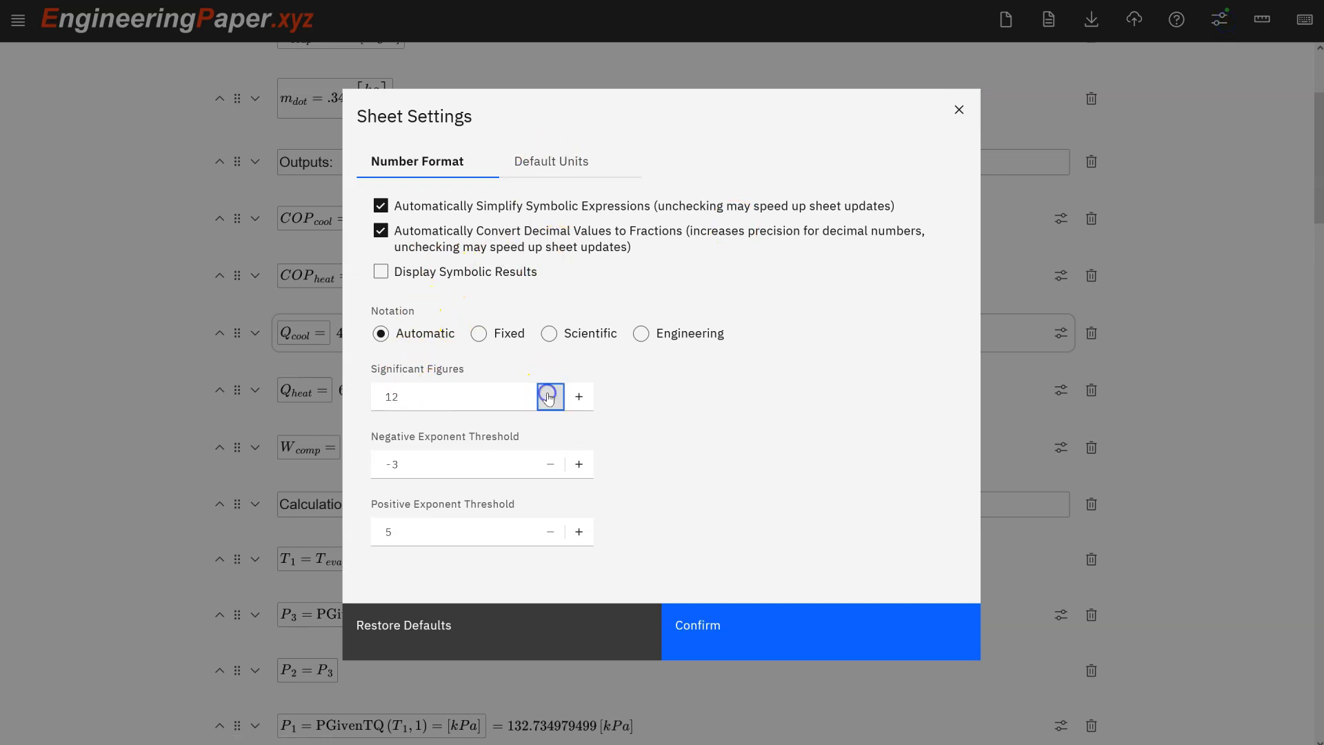
{"action": "left_click", "coordinate": [549, 396]}
{"action": "left_click", "coordinate": [549, 395]}
{"action": "left_click", "coordinate": [708, 627]}
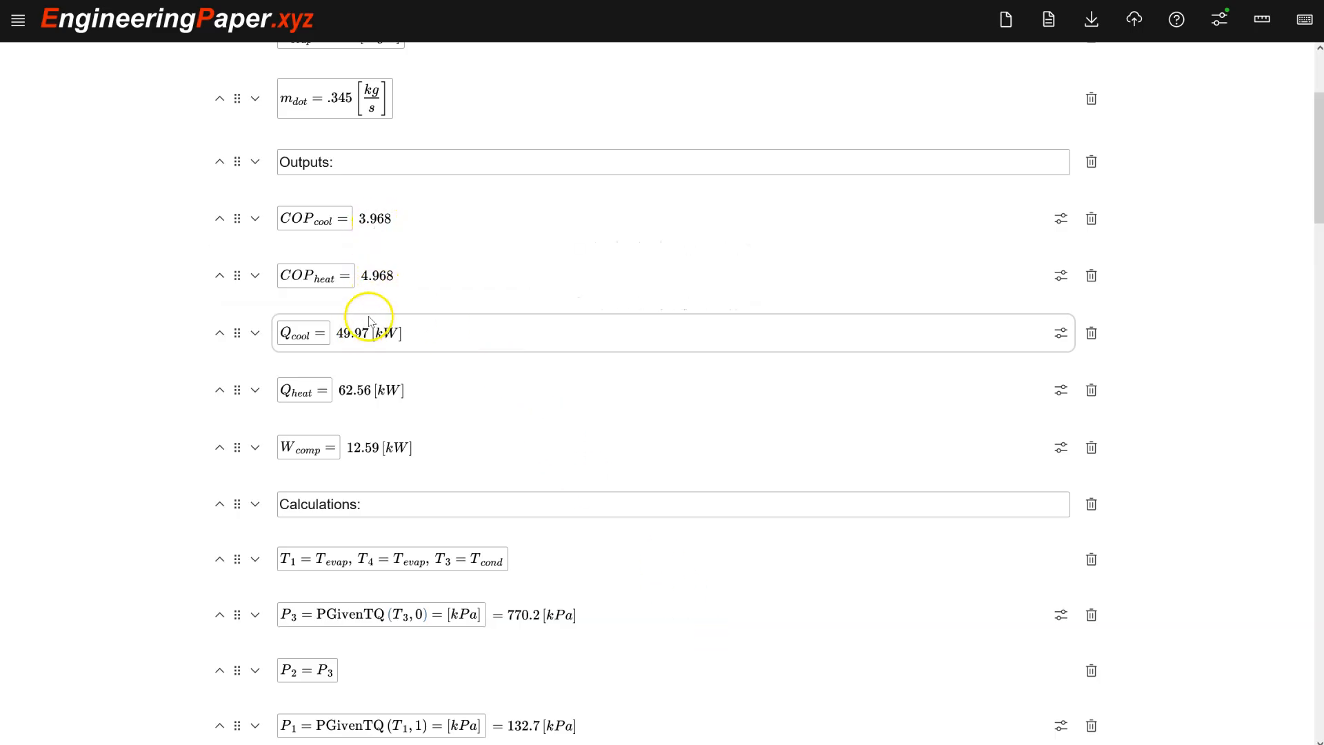
Remove the decimal point from the m_dot value and restore it as .345.
{"action": "scroll", "coordinate": [370, 323], "scroll_direction": "up", "scroll_amount": 3}
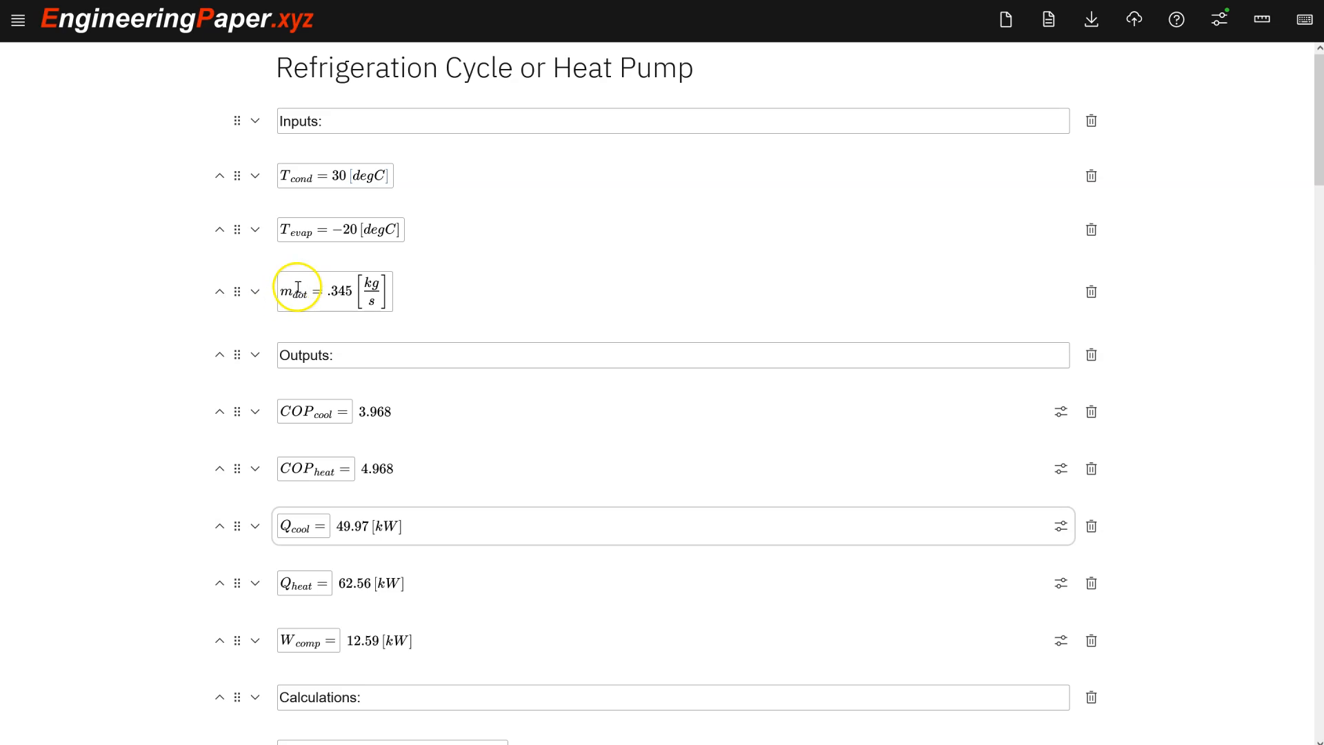
{"action": "left_click", "coordinate": [336, 290]}
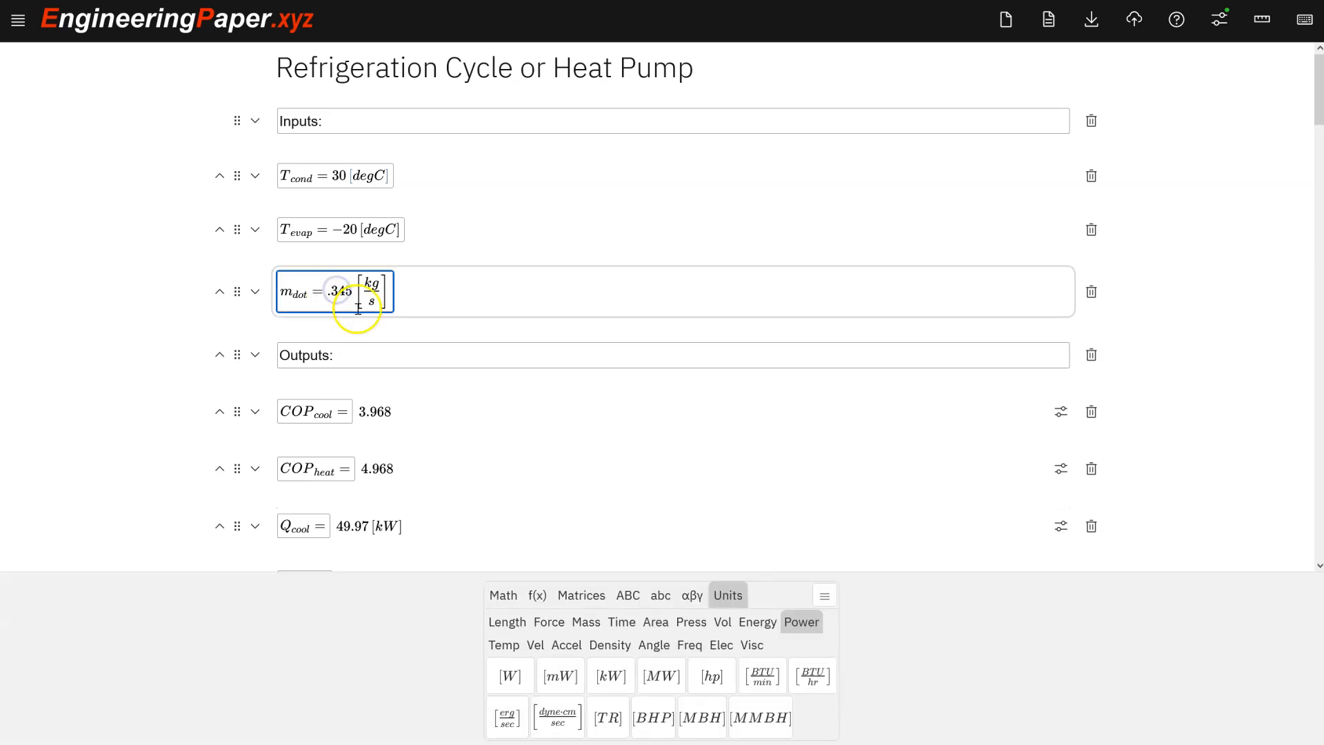
{"action": "scroll", "coordinate": [373, 327], "scroll_direction": "down", "scroll_amount": 2}
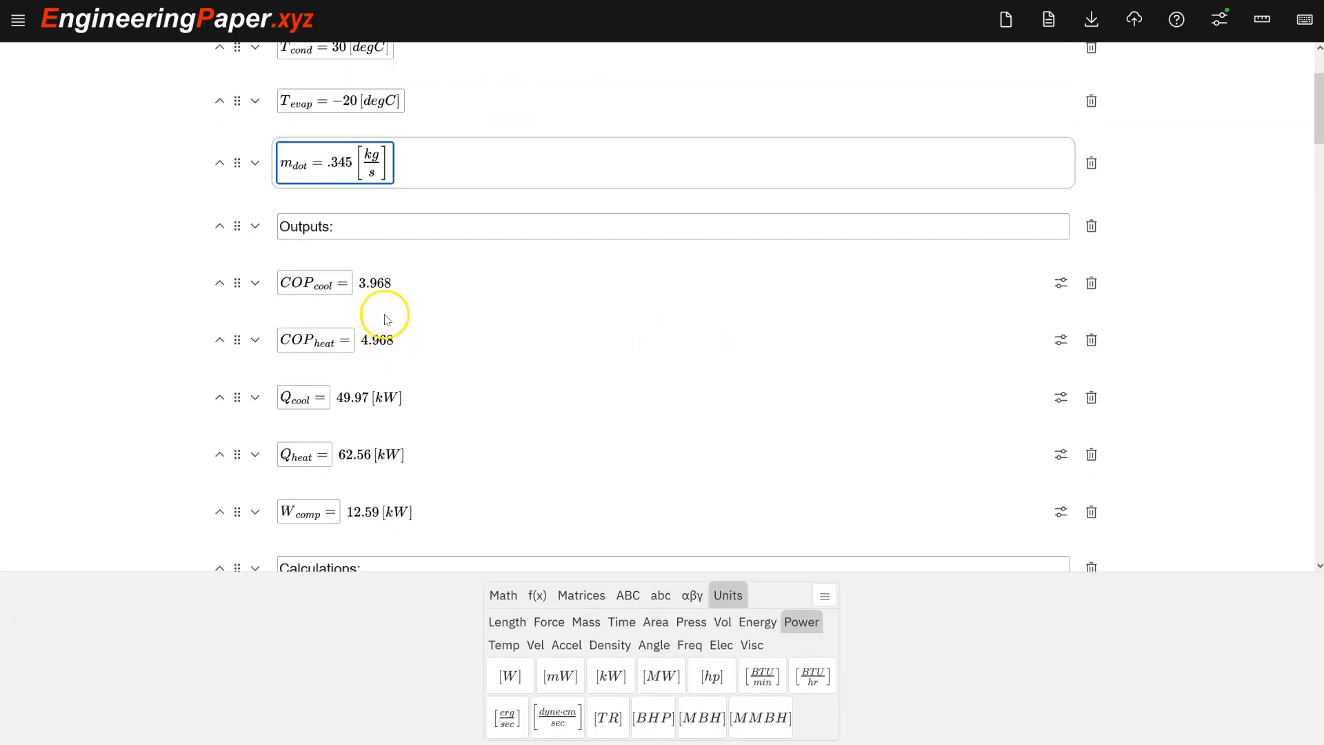
{"action": "key", "text": "Delete"}
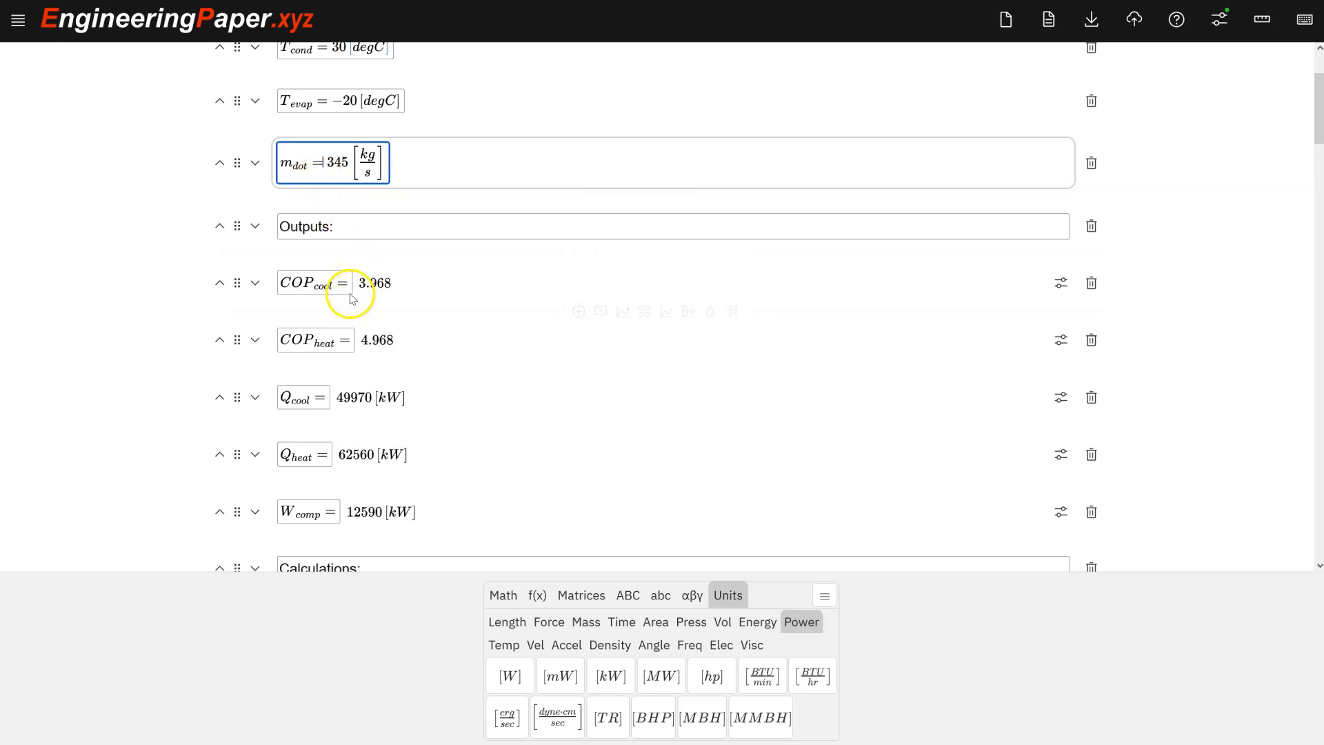
{"action": "type", "text": "."}
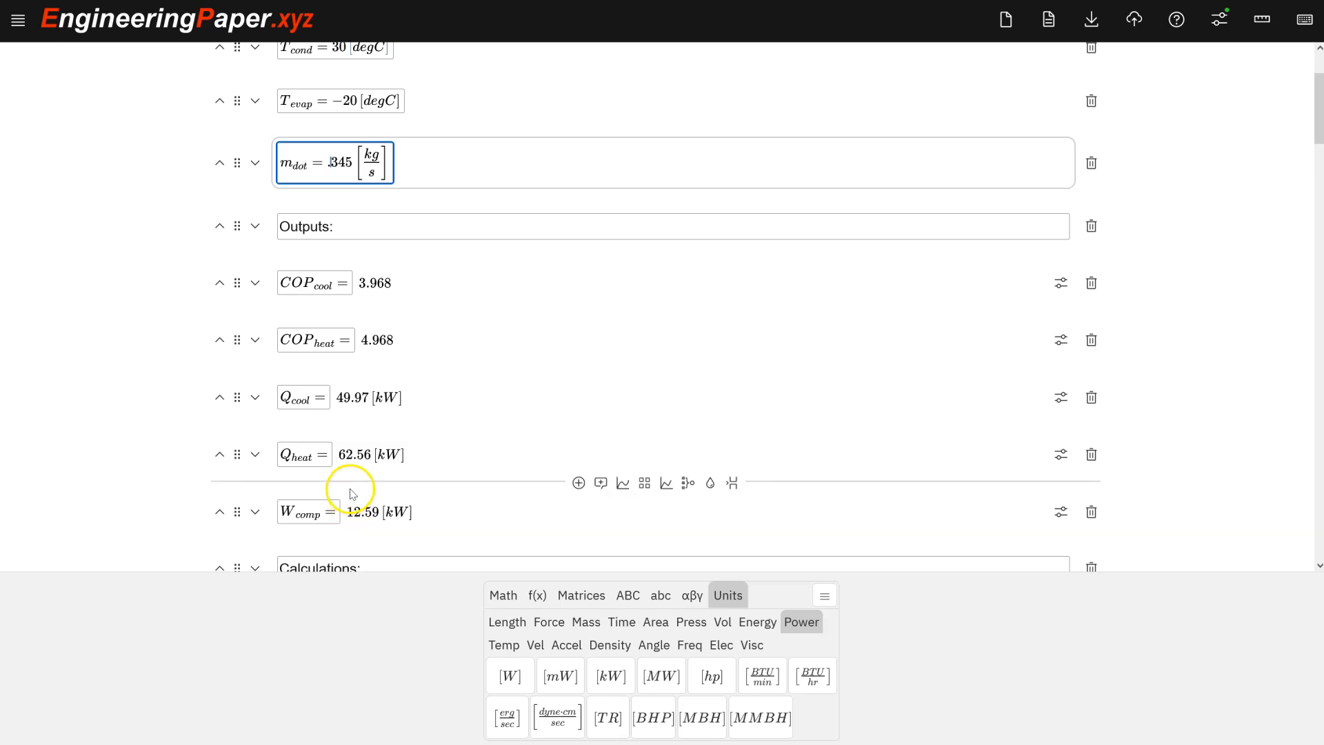
{"action": "scroll", "coordinate": [359, 403], "scroll_direction": "up", "scroll_amount": 2}
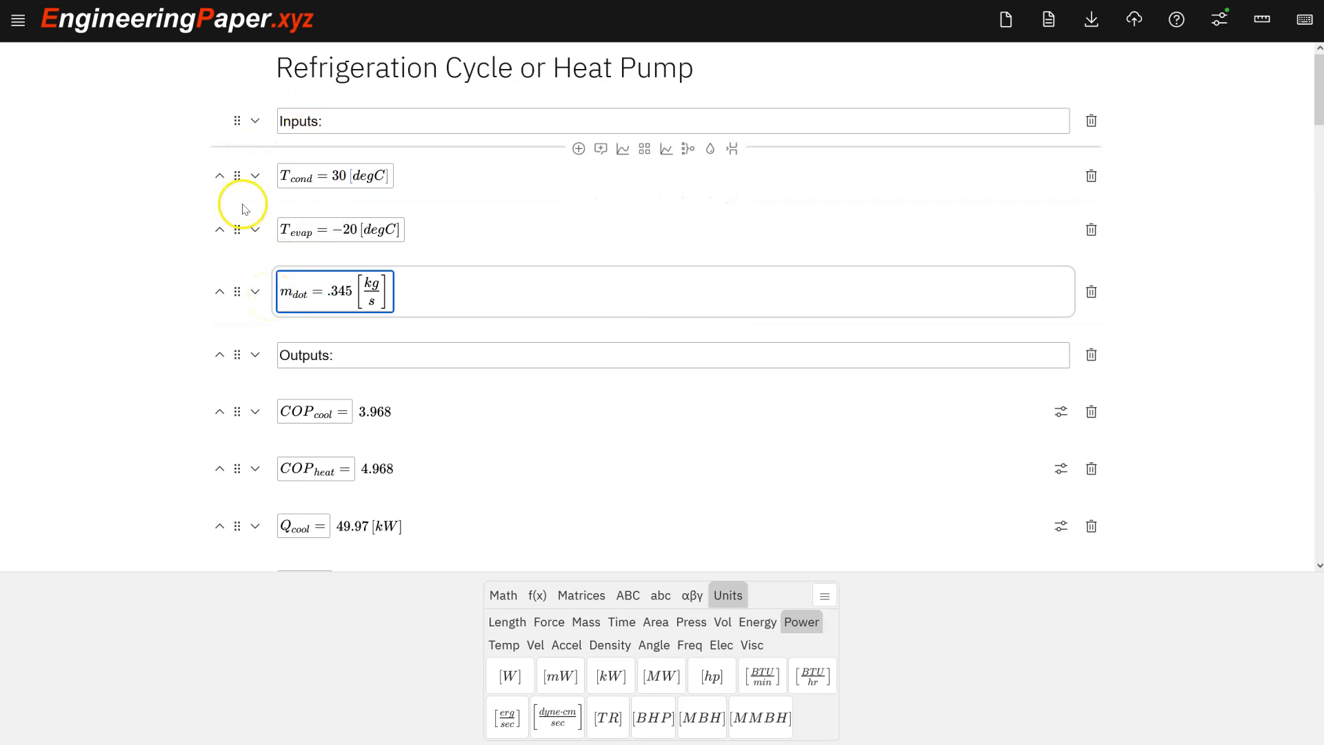
{"action": "scroll", "coordinate": [207, 266], "scroll_direction": "down", "scroll_amount": 3}
{"action": "scroll", "coordinate": [202, 266], "scroll_direction": "up", "scroll_amount": 3}
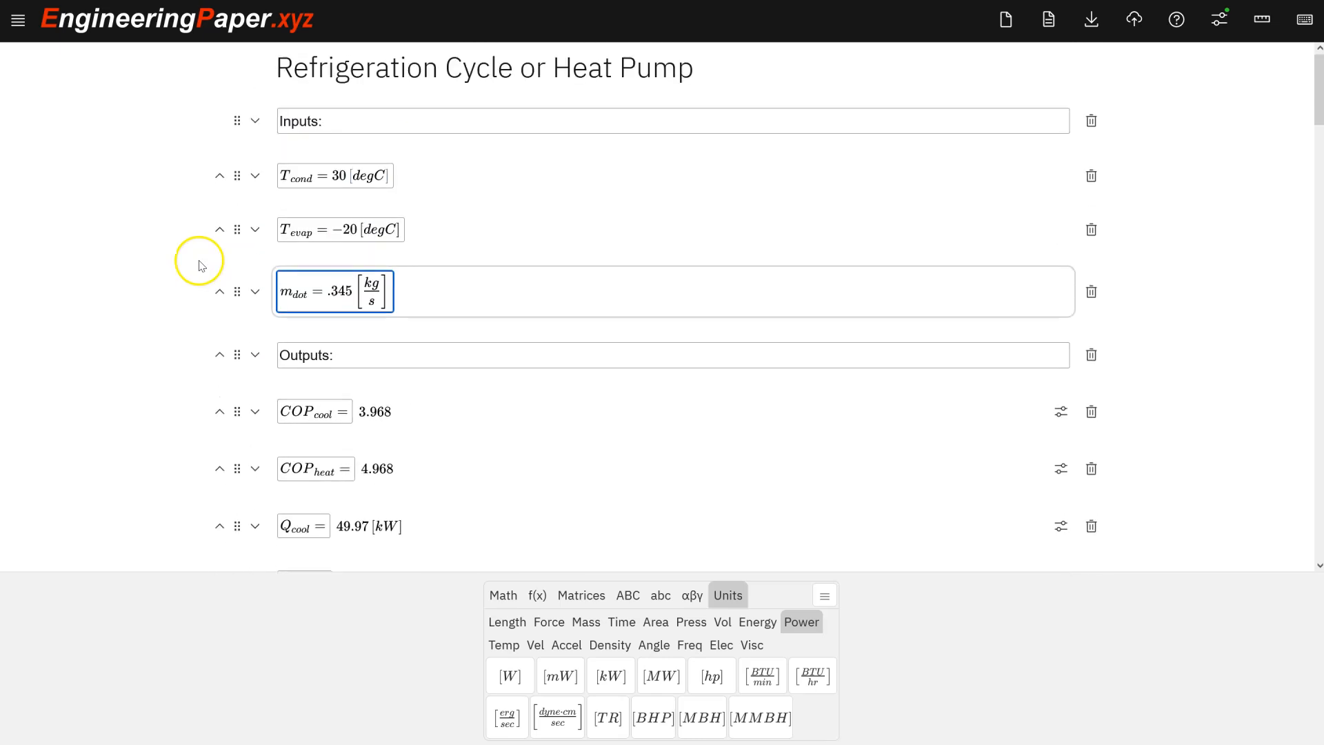